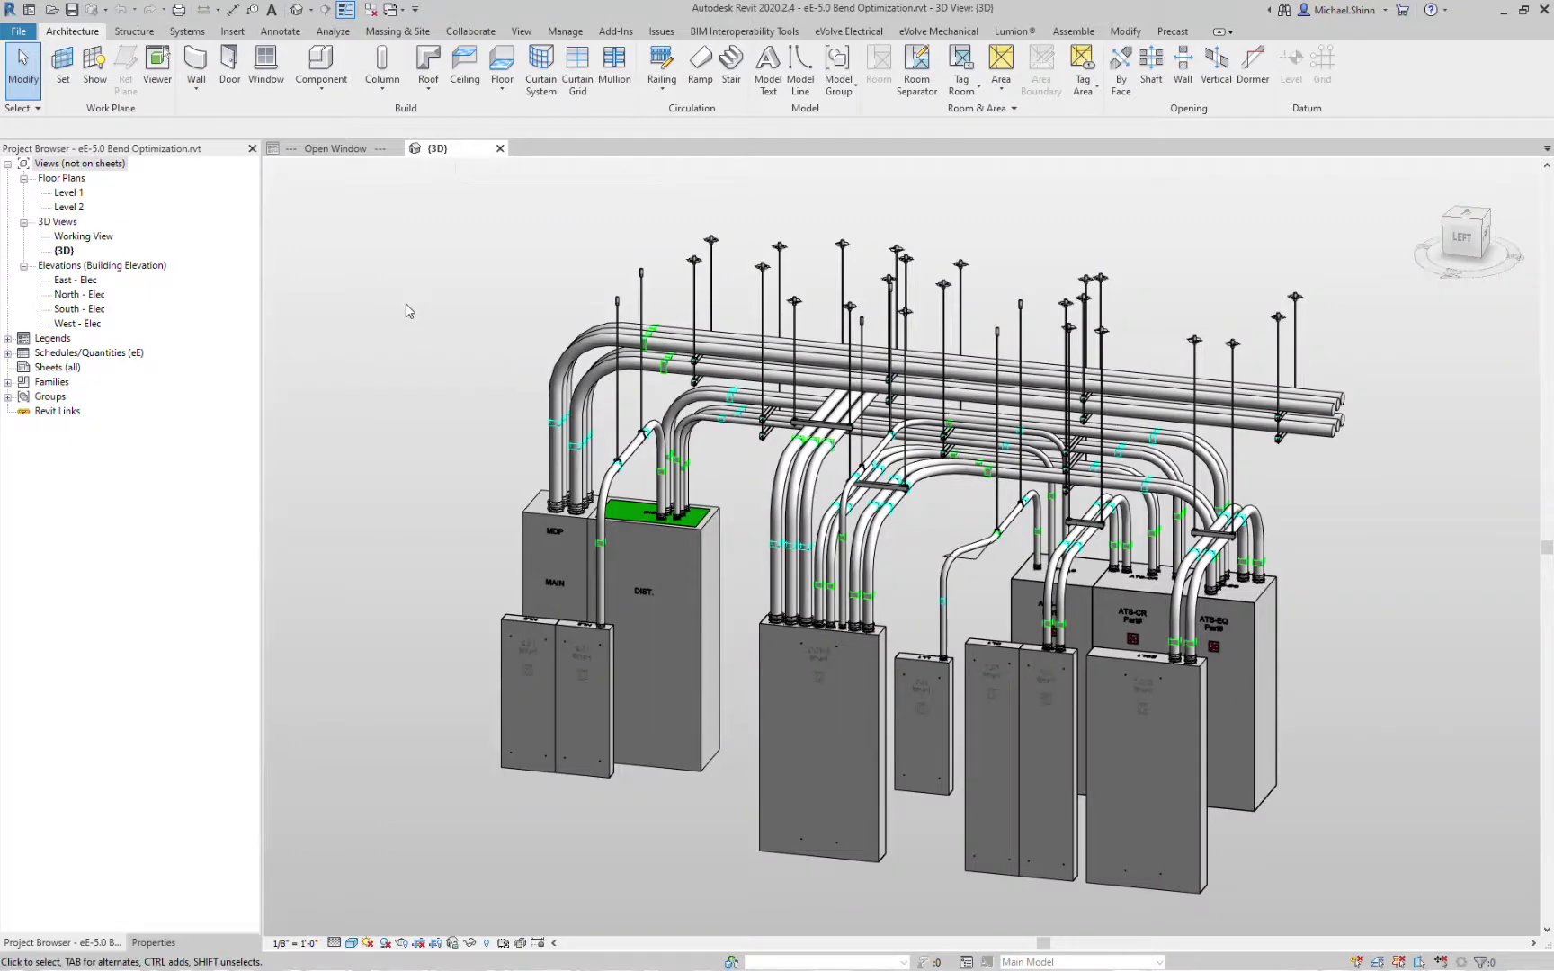
Step: Orbit, pan and zoom the 3D view to bring the ceiling hanger rods into view
shift+middle_drag(1072, 477, 930, 476)
shift+middle_drag(1237, 511, 1309, 550)
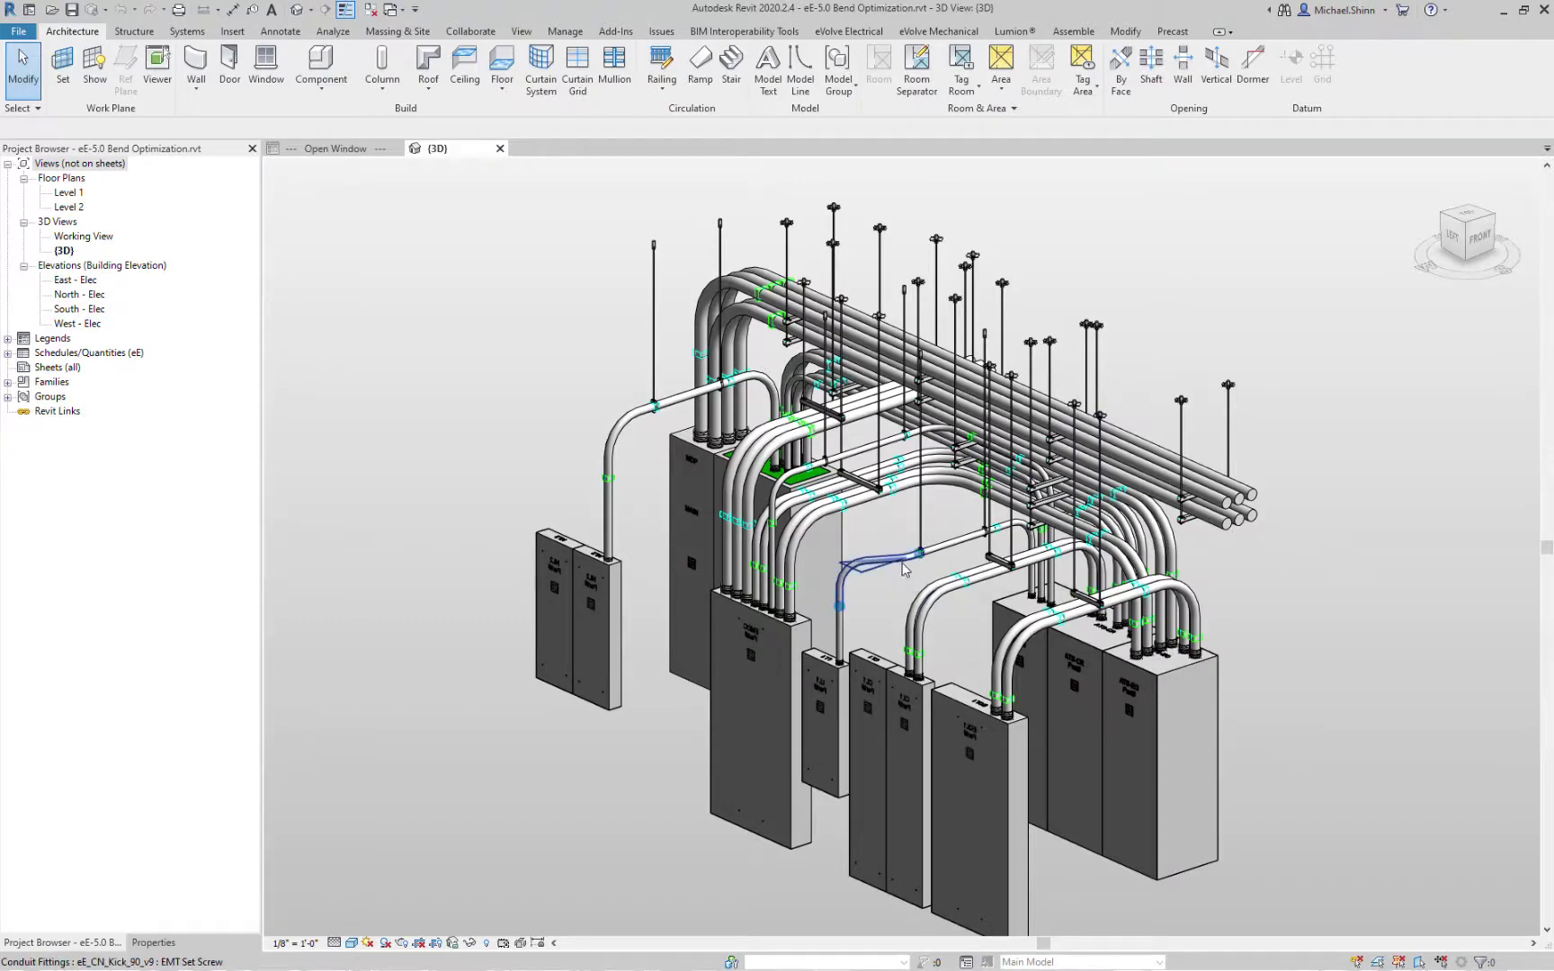
scroll(898, 578, up, 5)
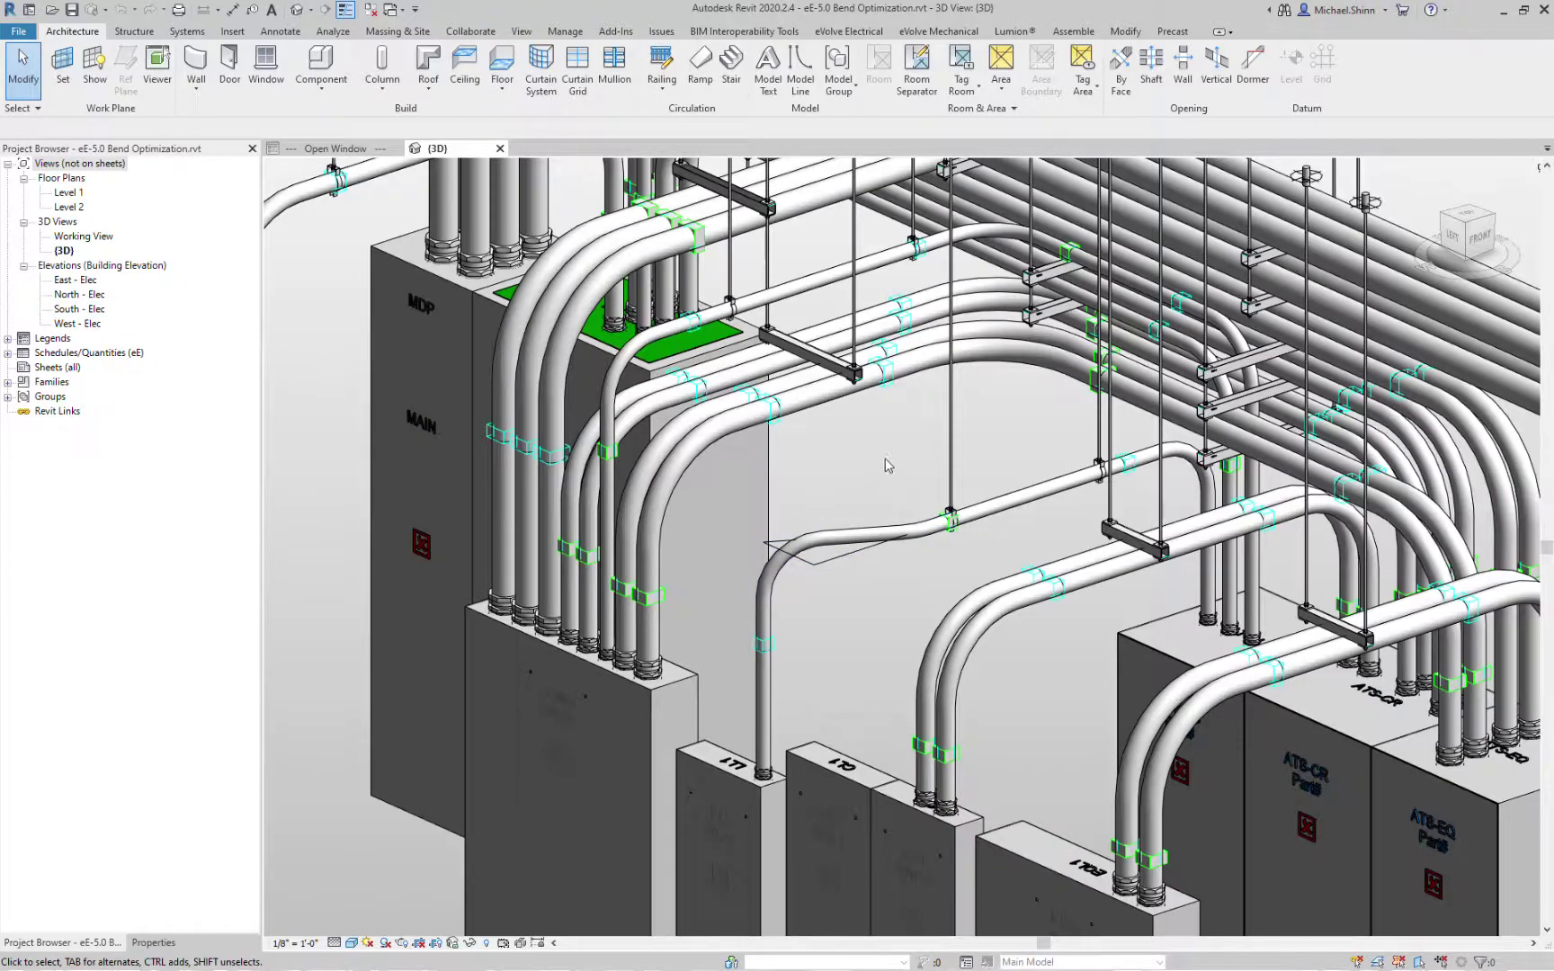
middle_drag(894, 465, 919, 684)
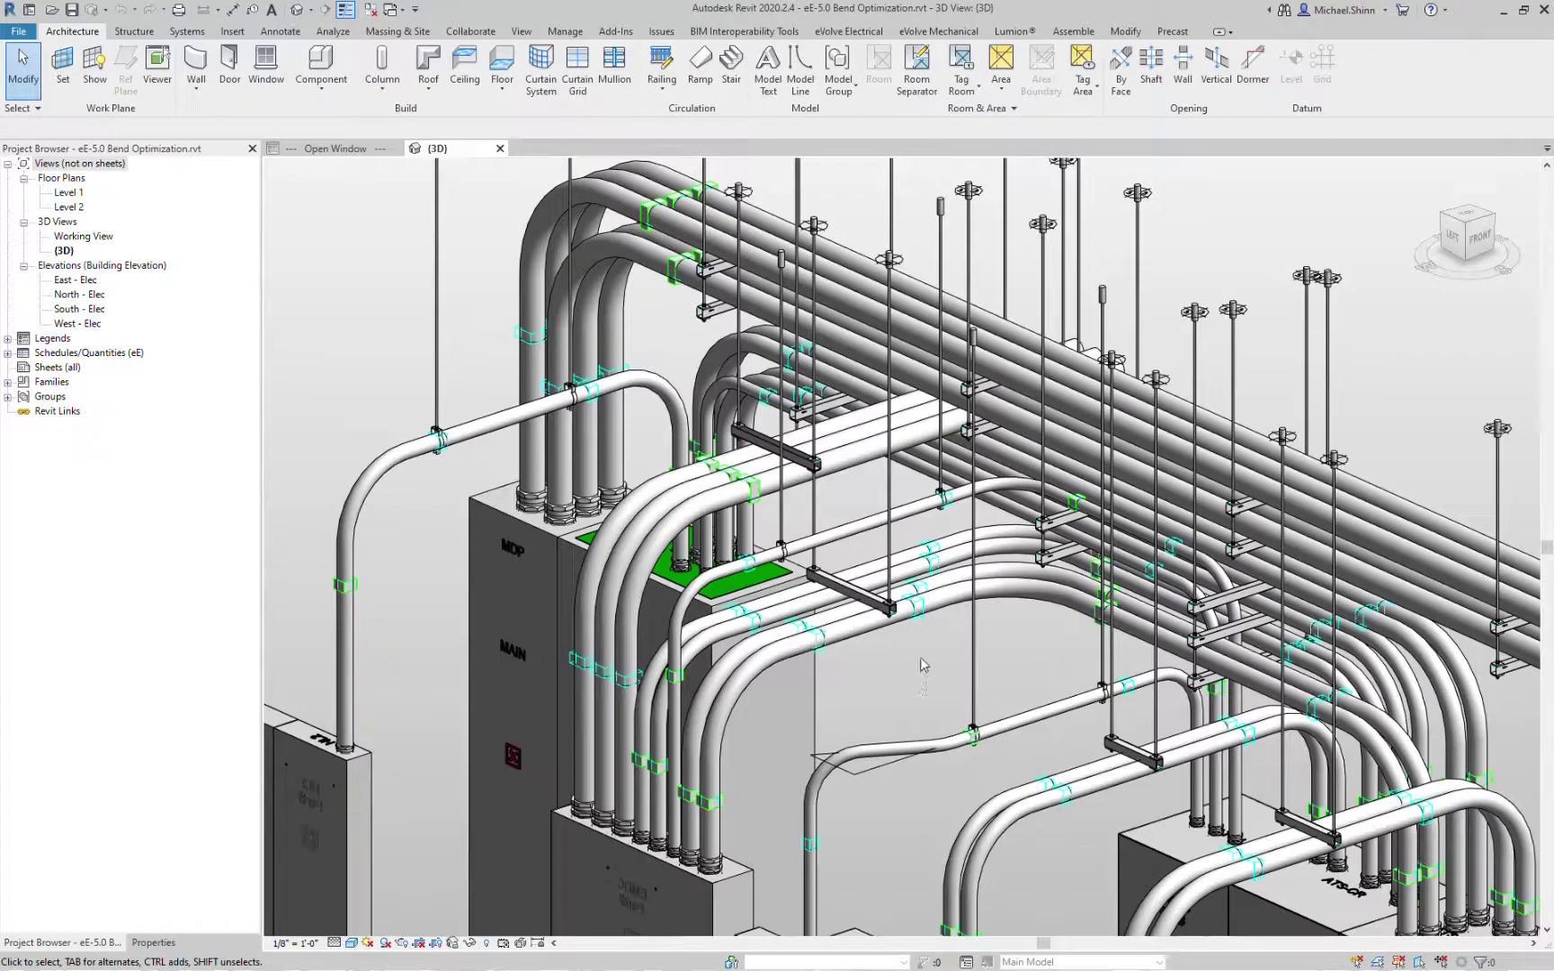
scroll(920, 664, down, 2)
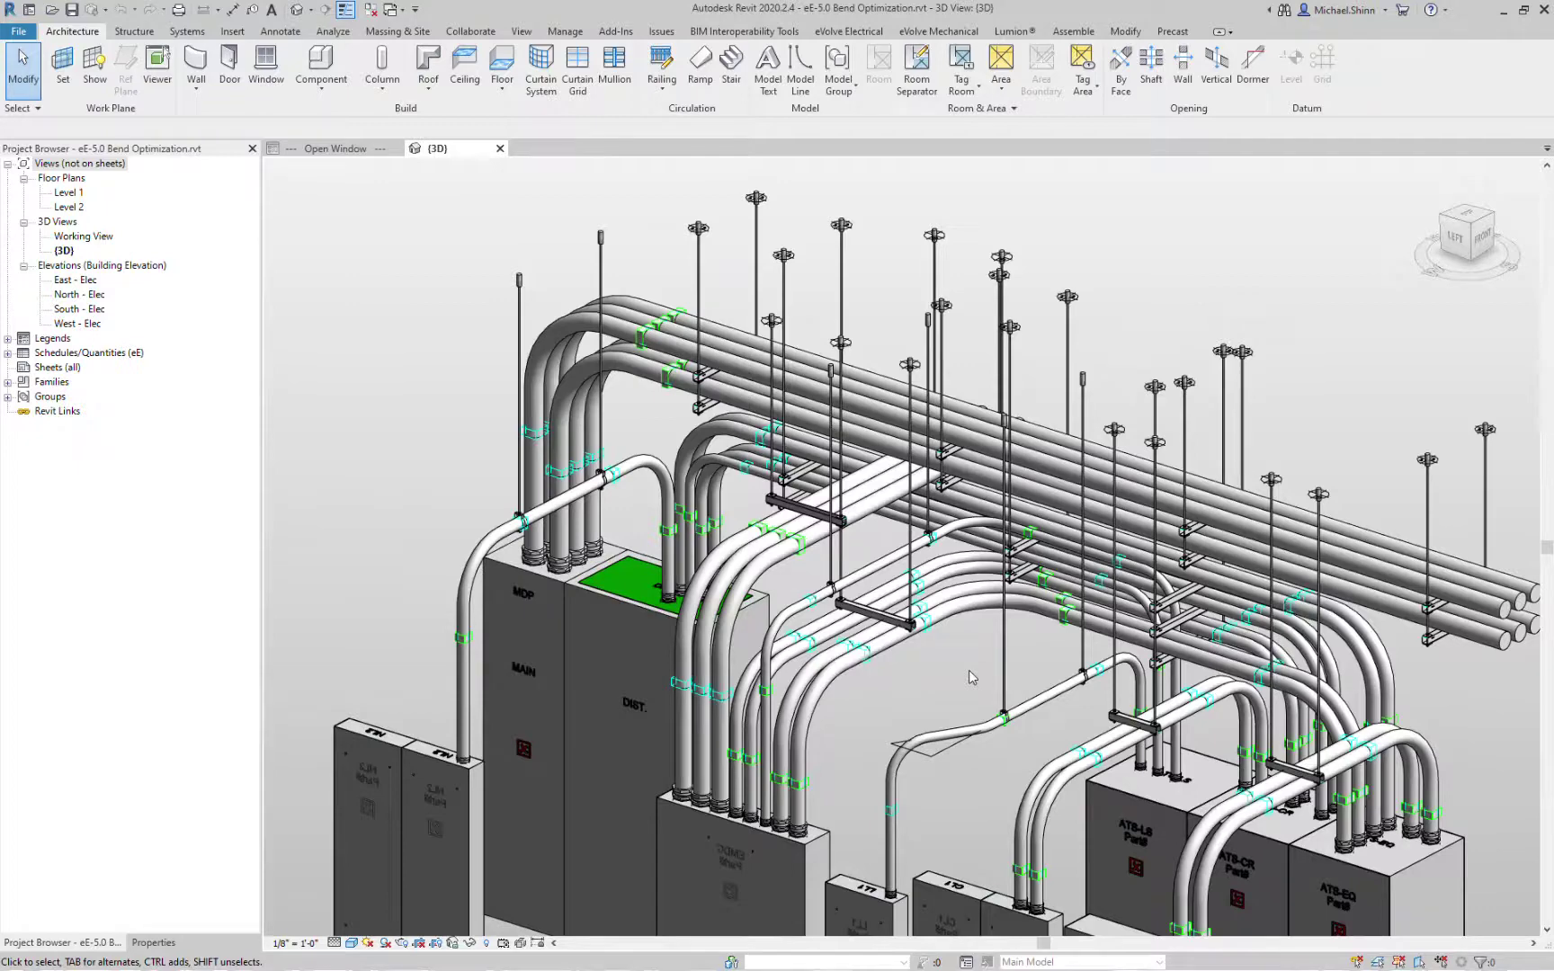
middle_drag(961, 672, 886, 620)
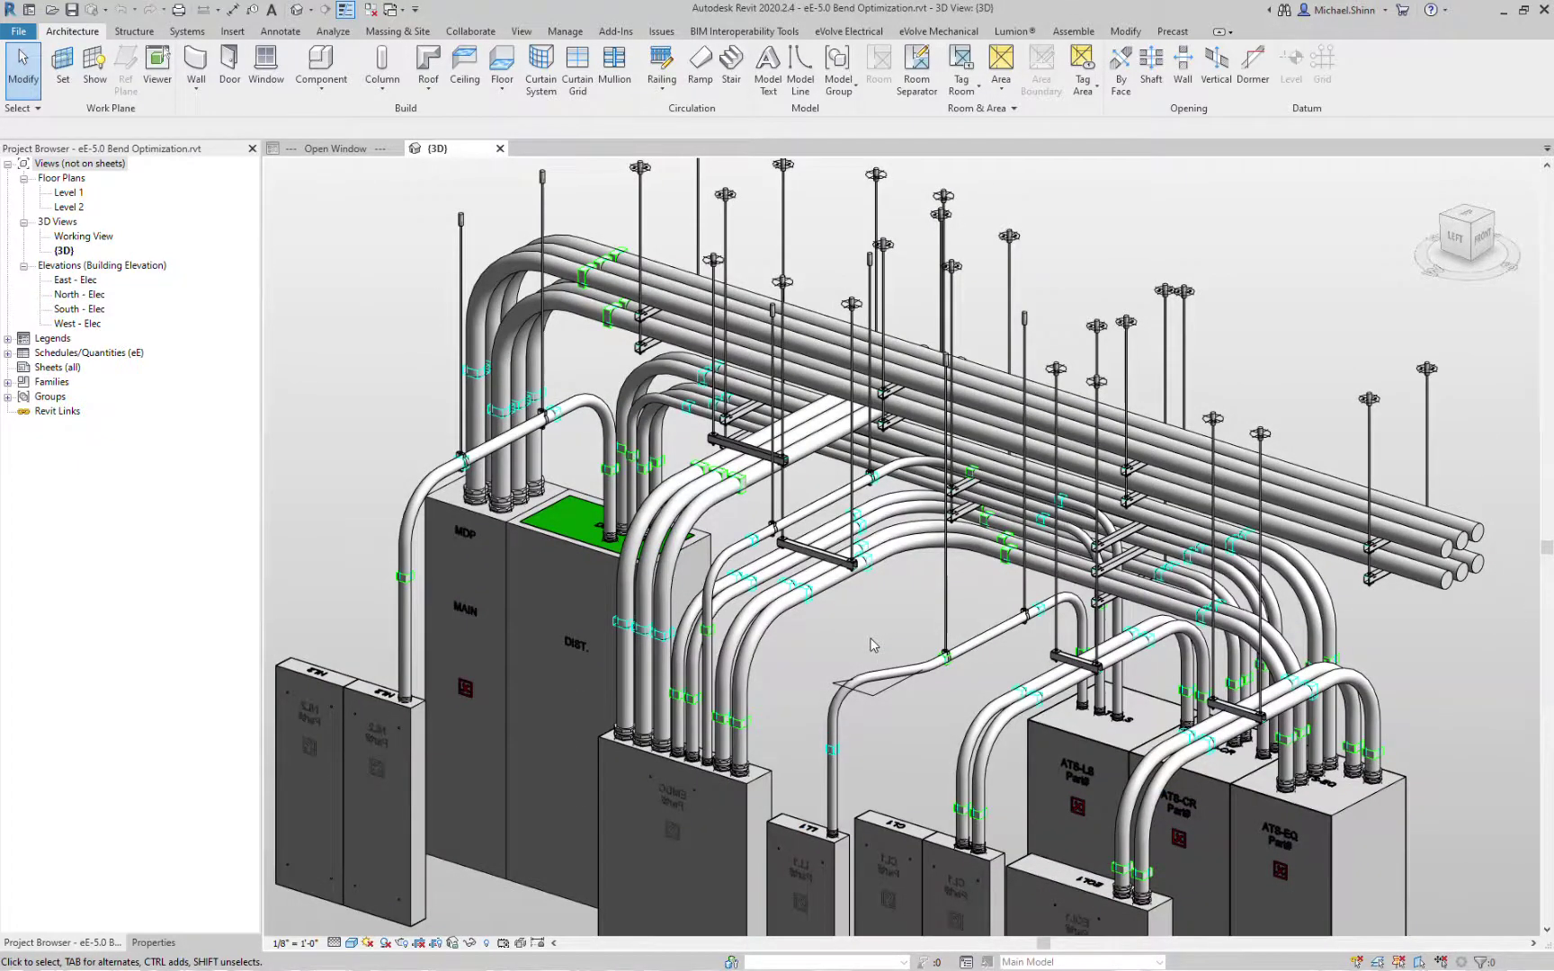
scroll(871, 645, down, 1)
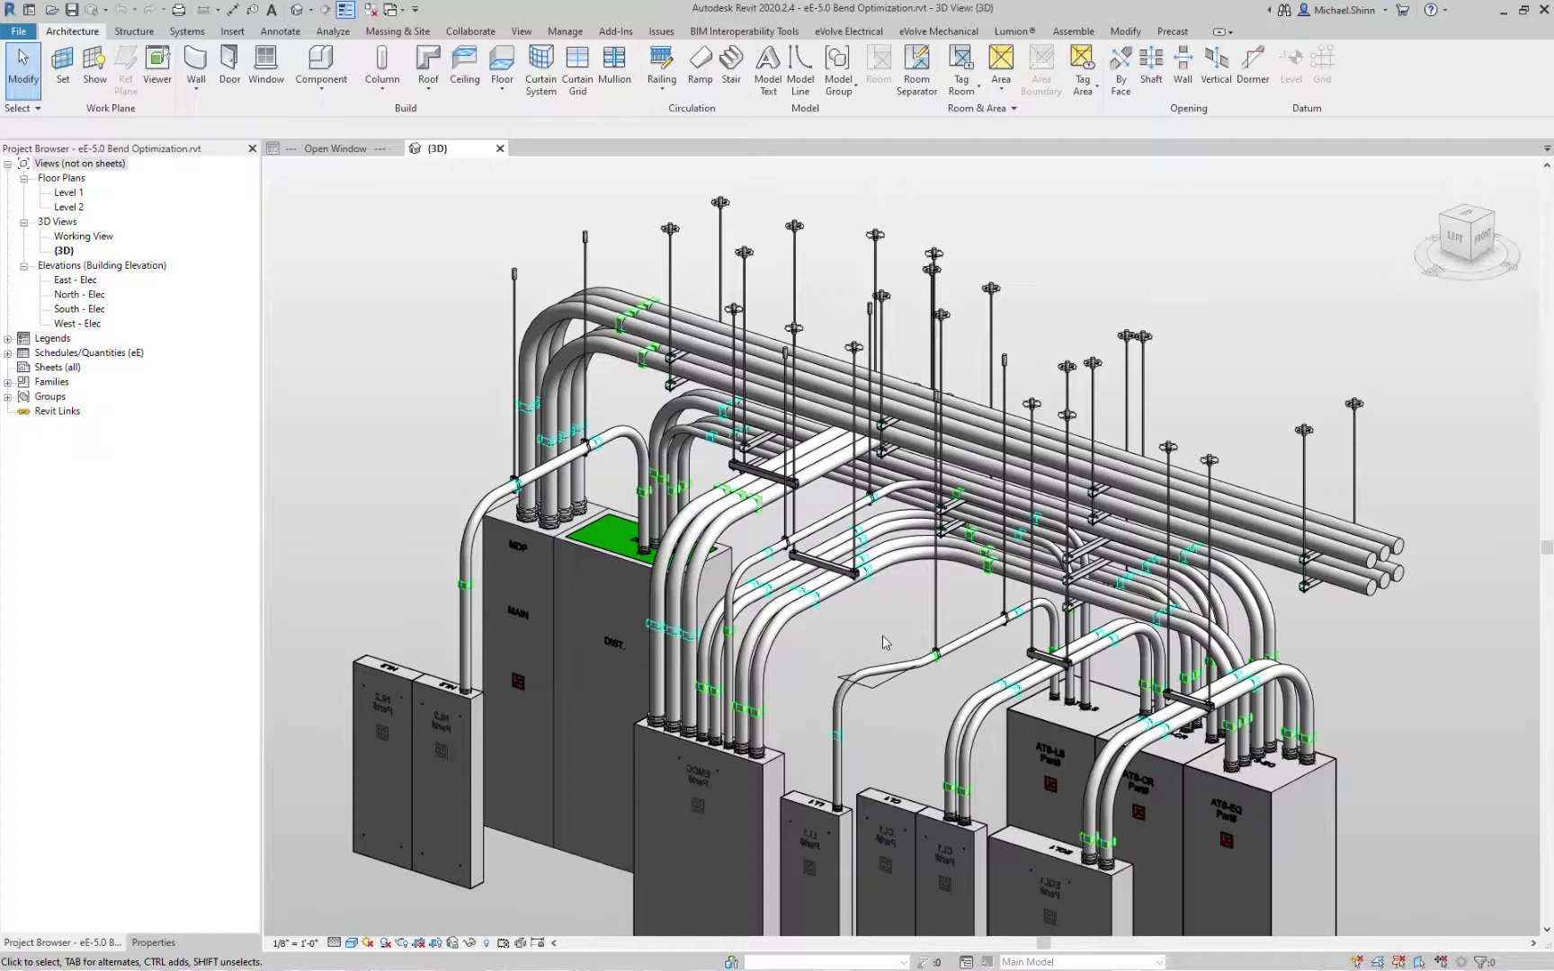
Step: Hide the Hangers group with eE Element Filter and tear off the Conduit tools panel
click(872, 33)
click(1251, 85)
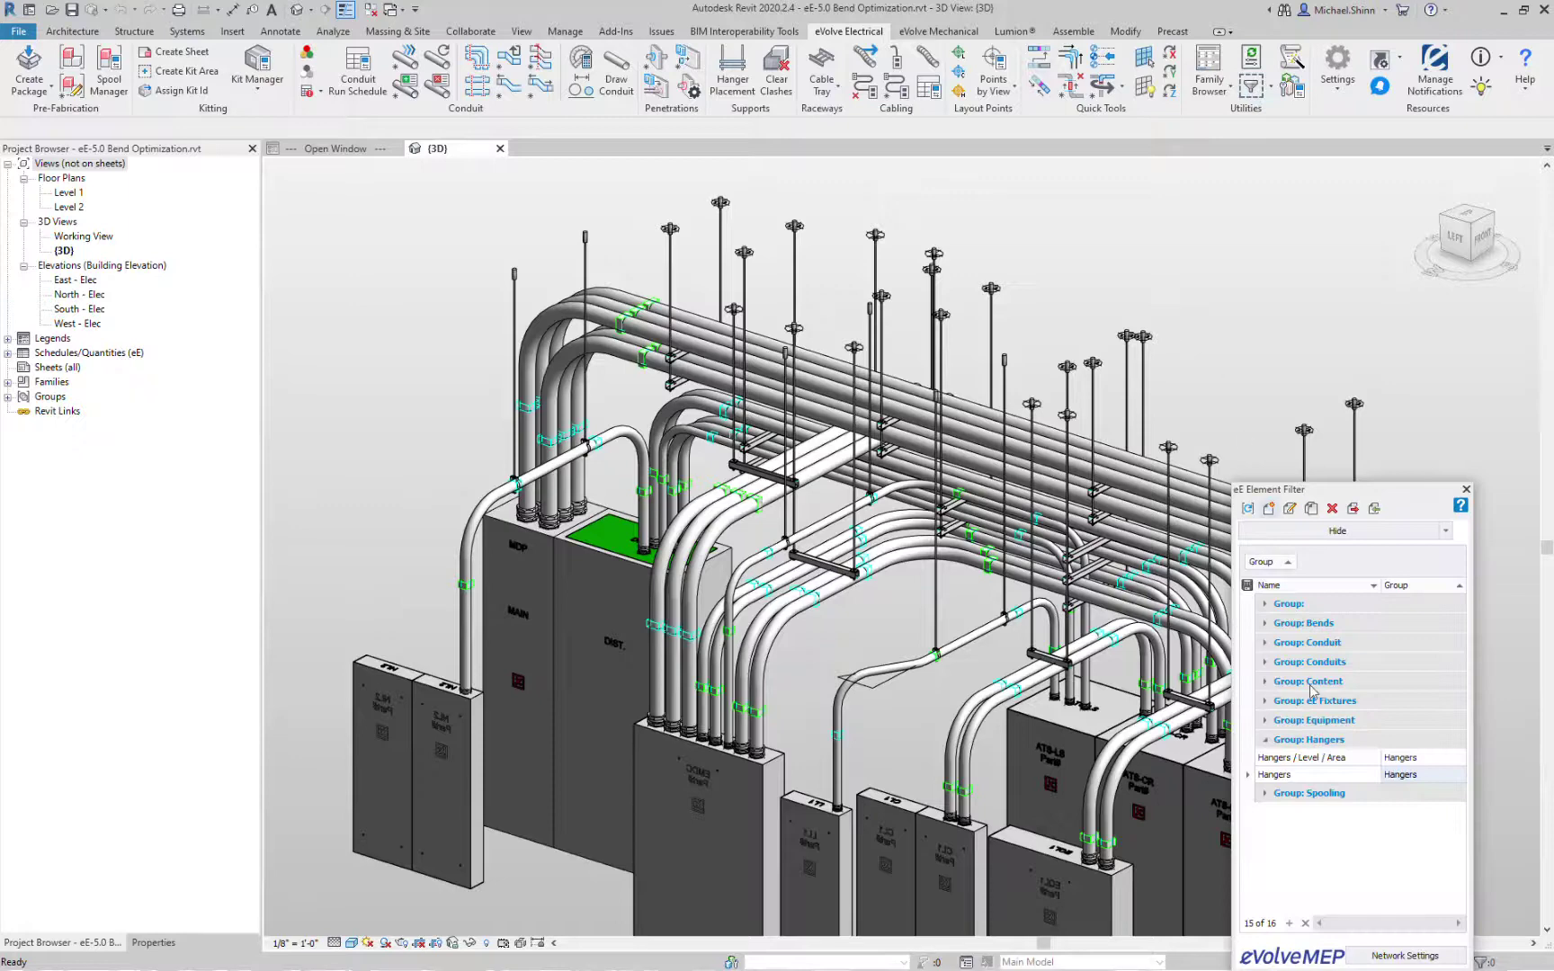
click(1290, 779)
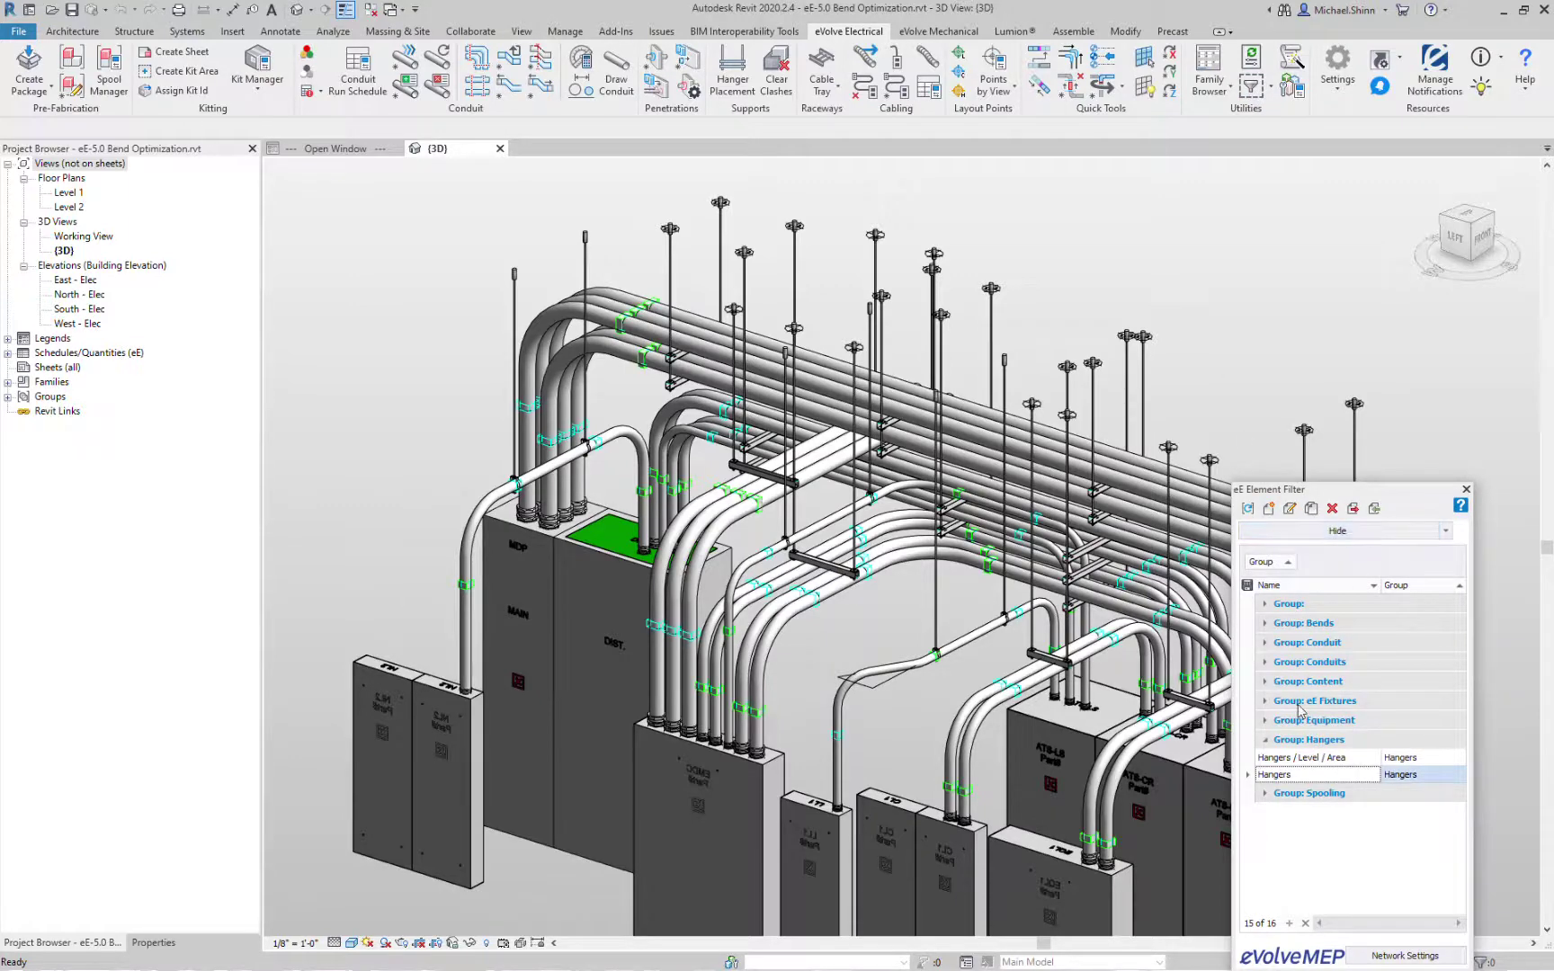
click(1418, 532)
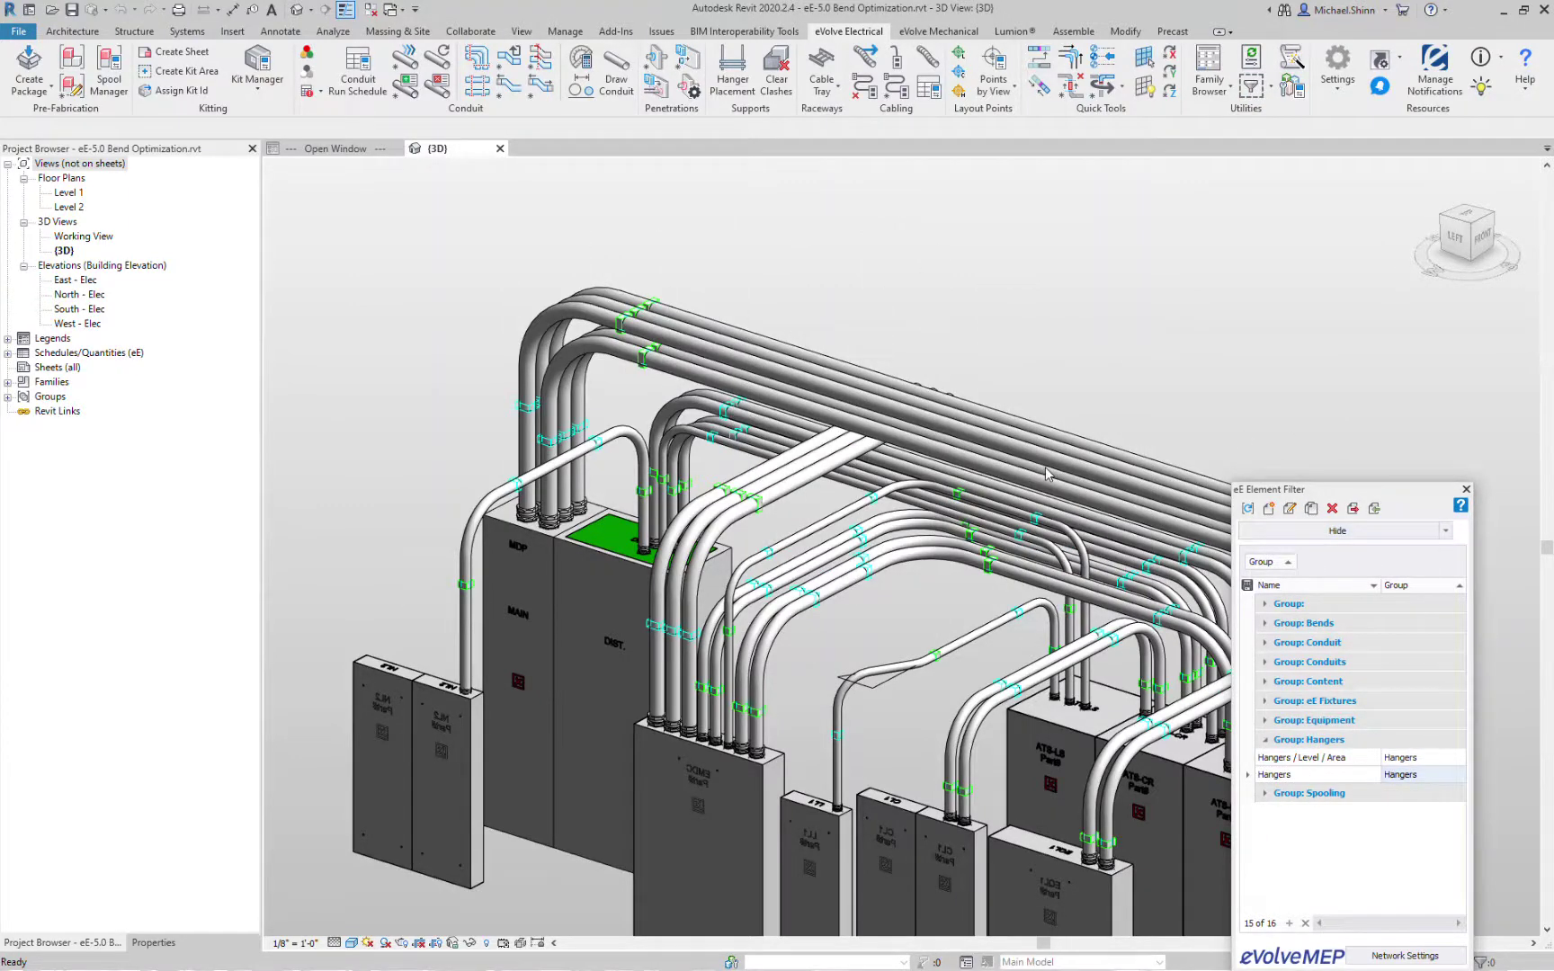
click(1466, 490)
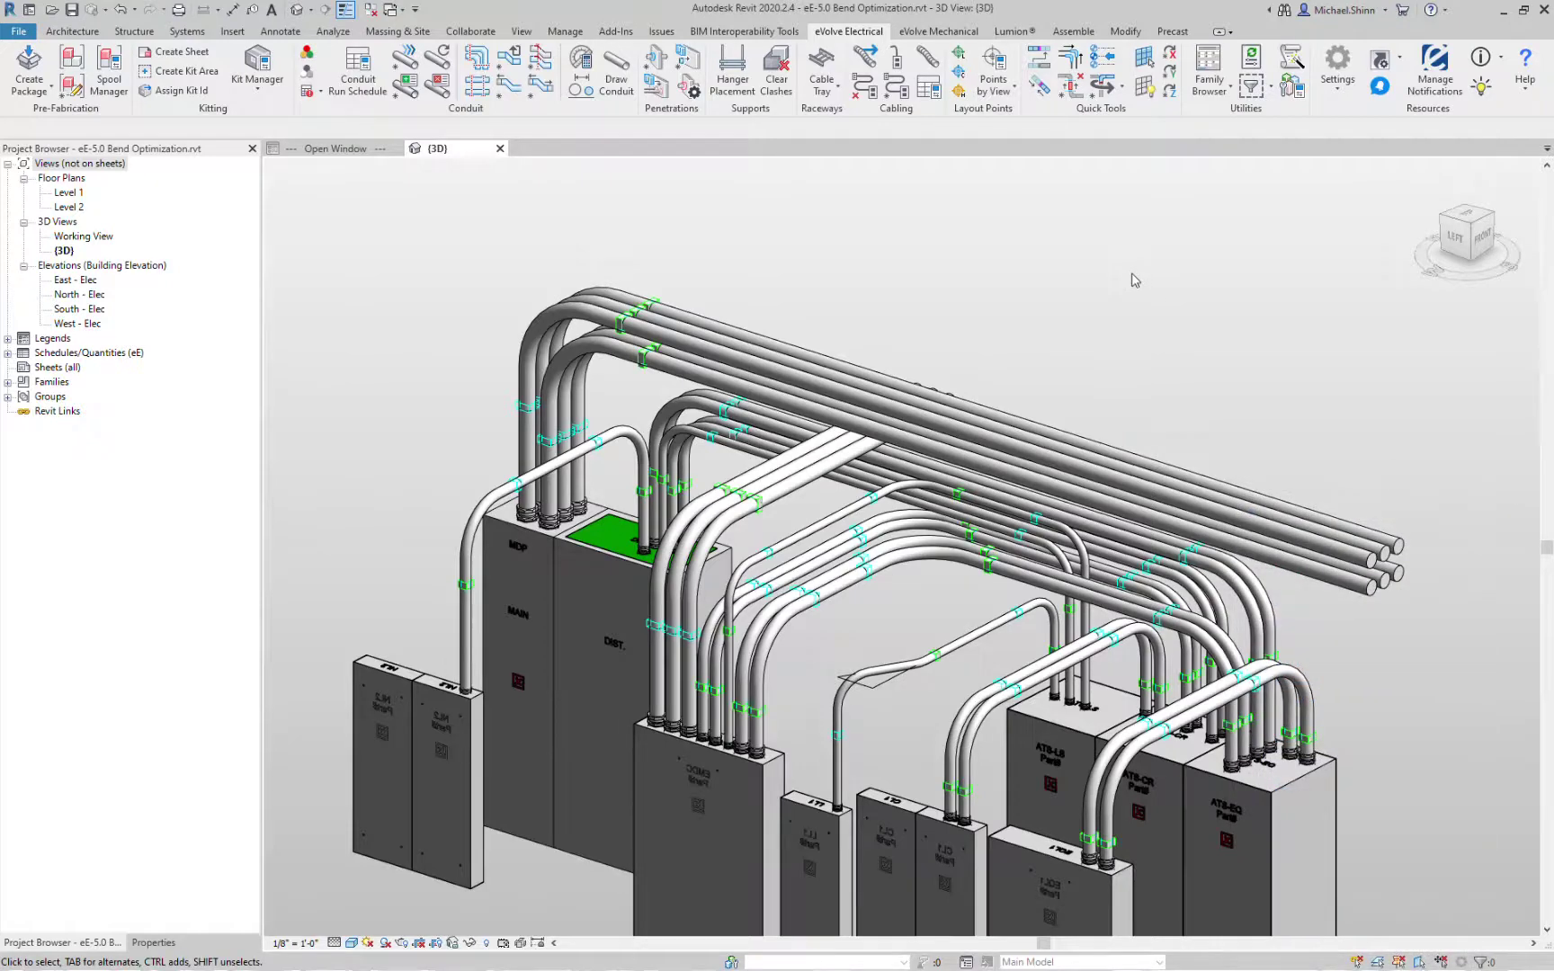
shift+middle_drag(1144, 398, 944, 346)
drag(465, 110, 477, 265)
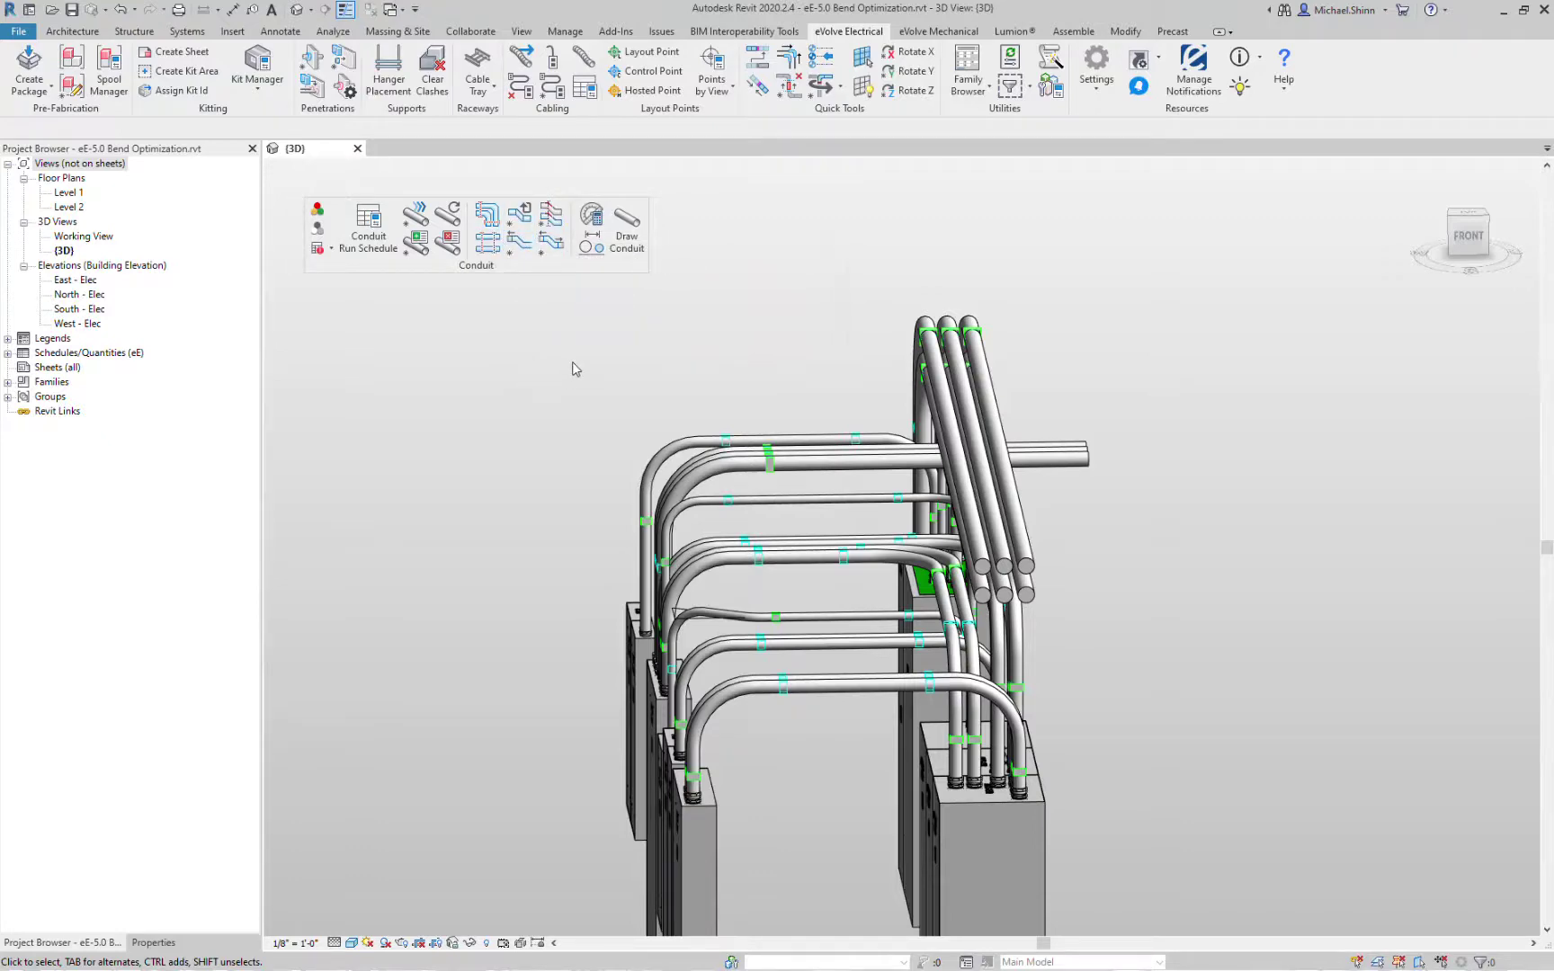
Step: Apply Optimize Bend - Consume Adjacent to the left and right bends of the front run
shift+middle_drag(574, 425, 955, 706)
middle_drag(955, 706, 928, 445)
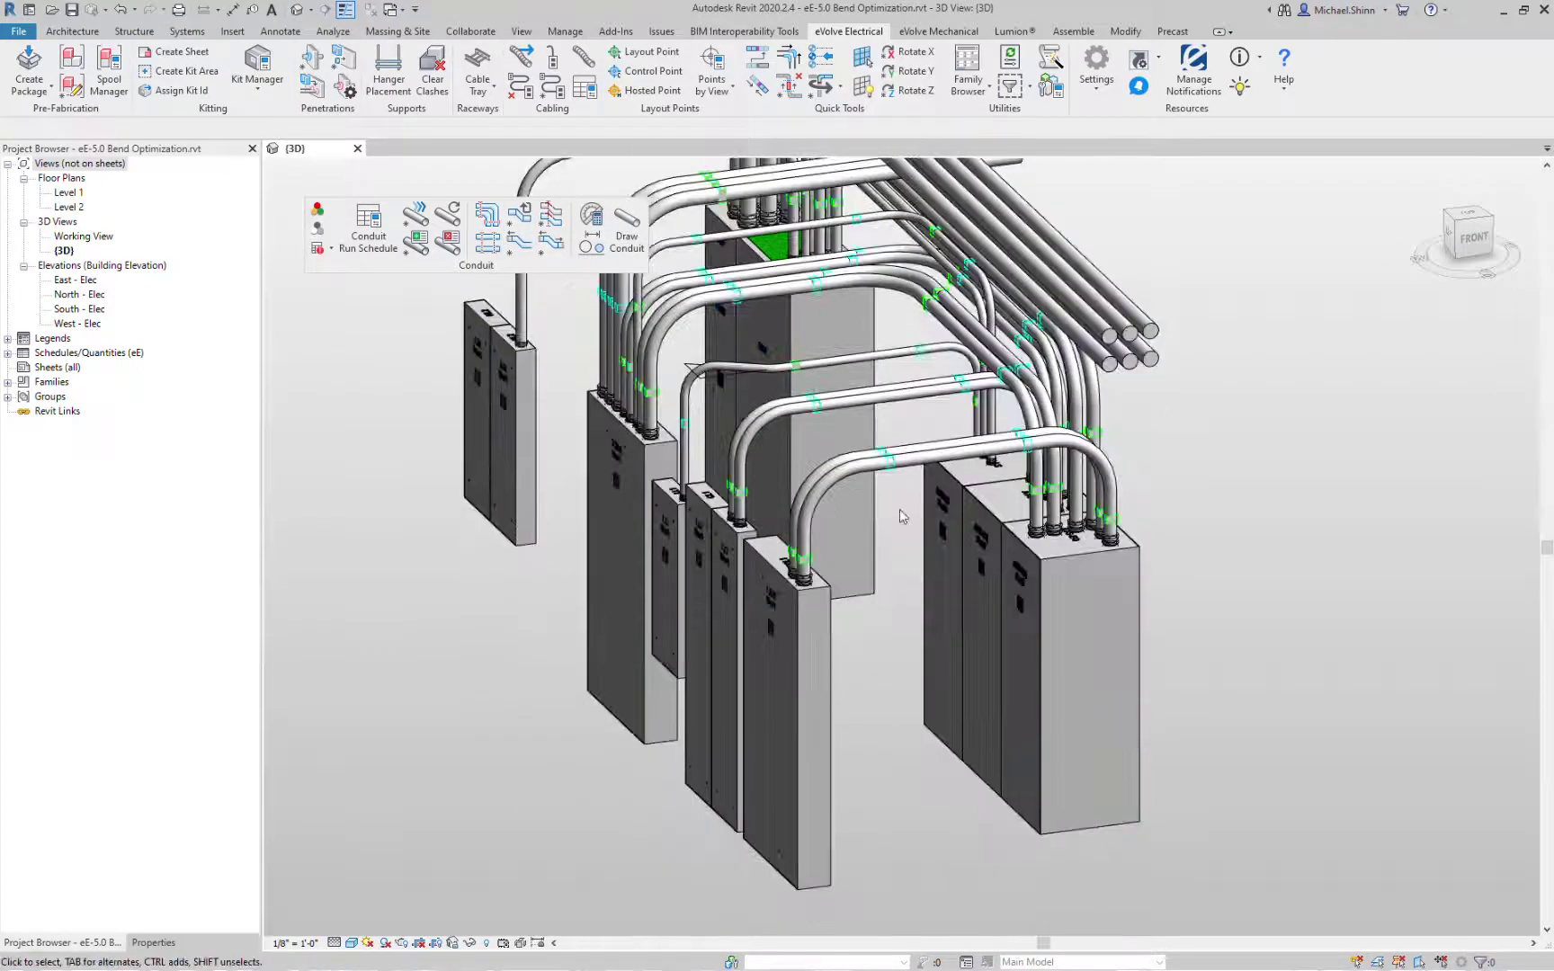
scroll(903, 489, up, 5)
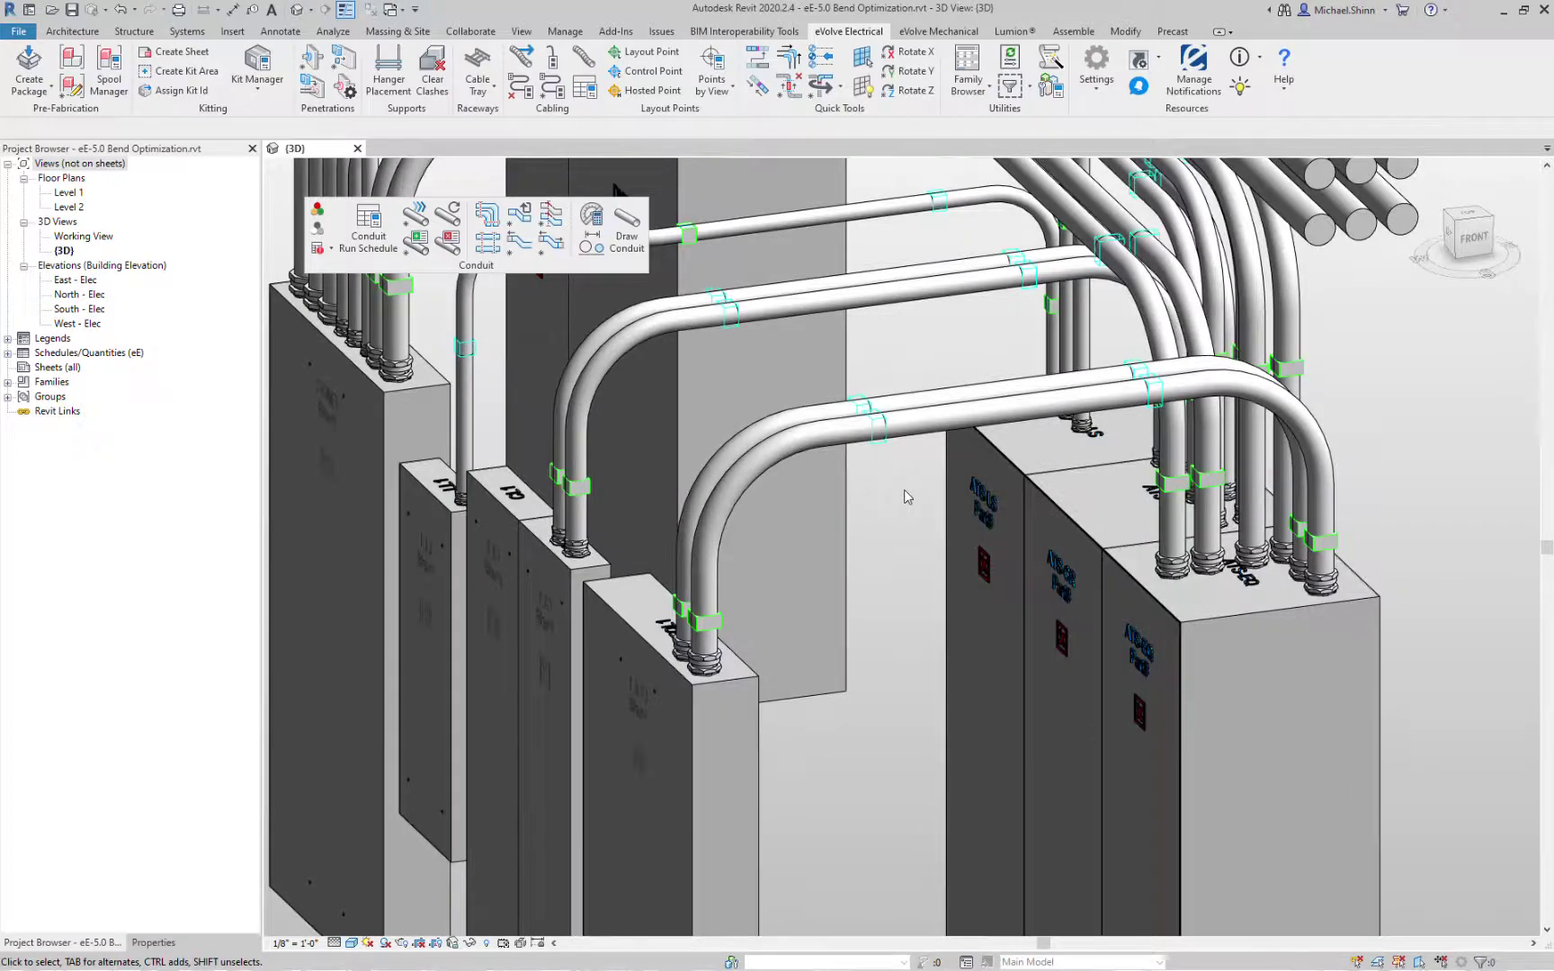
click(553, 245)
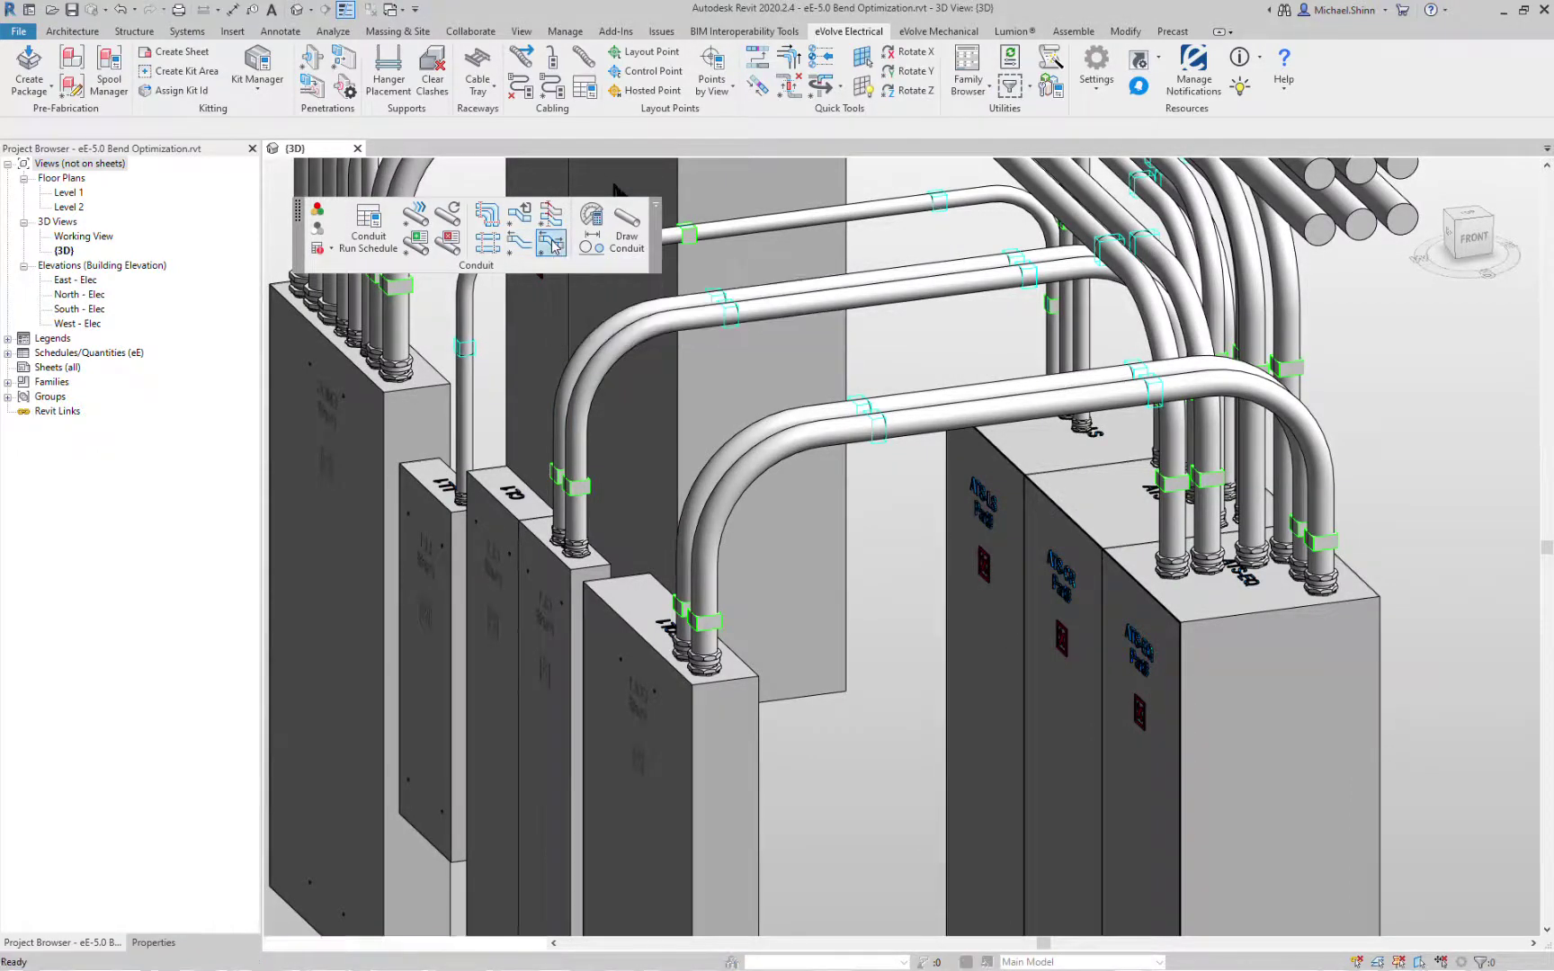
click(799, 419)
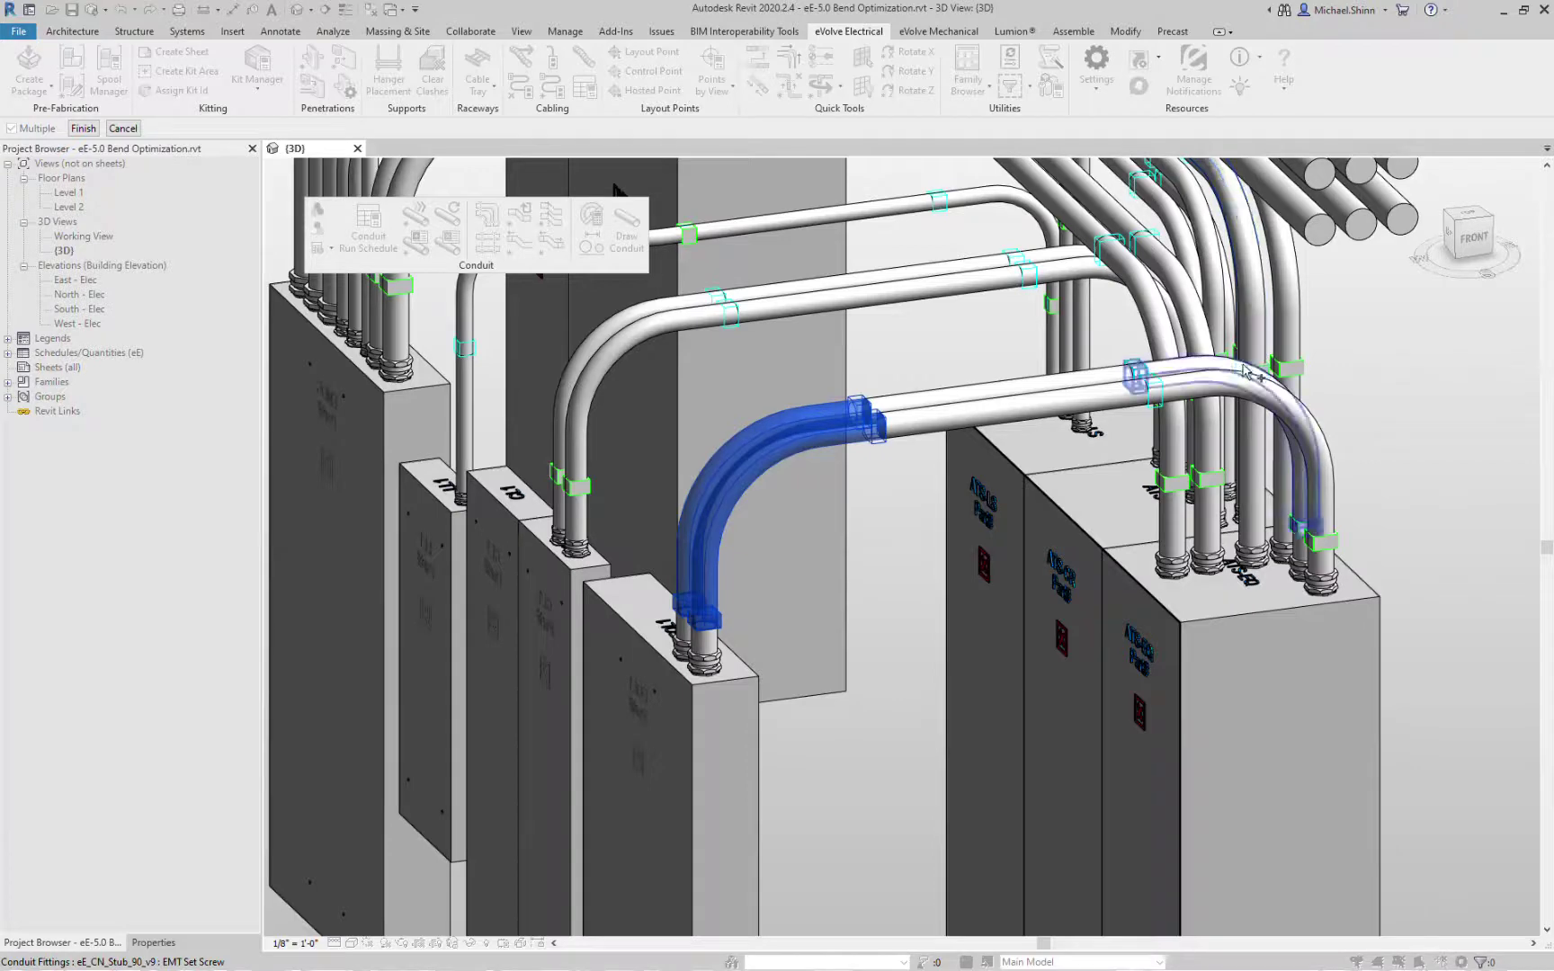
click(1205, 369)
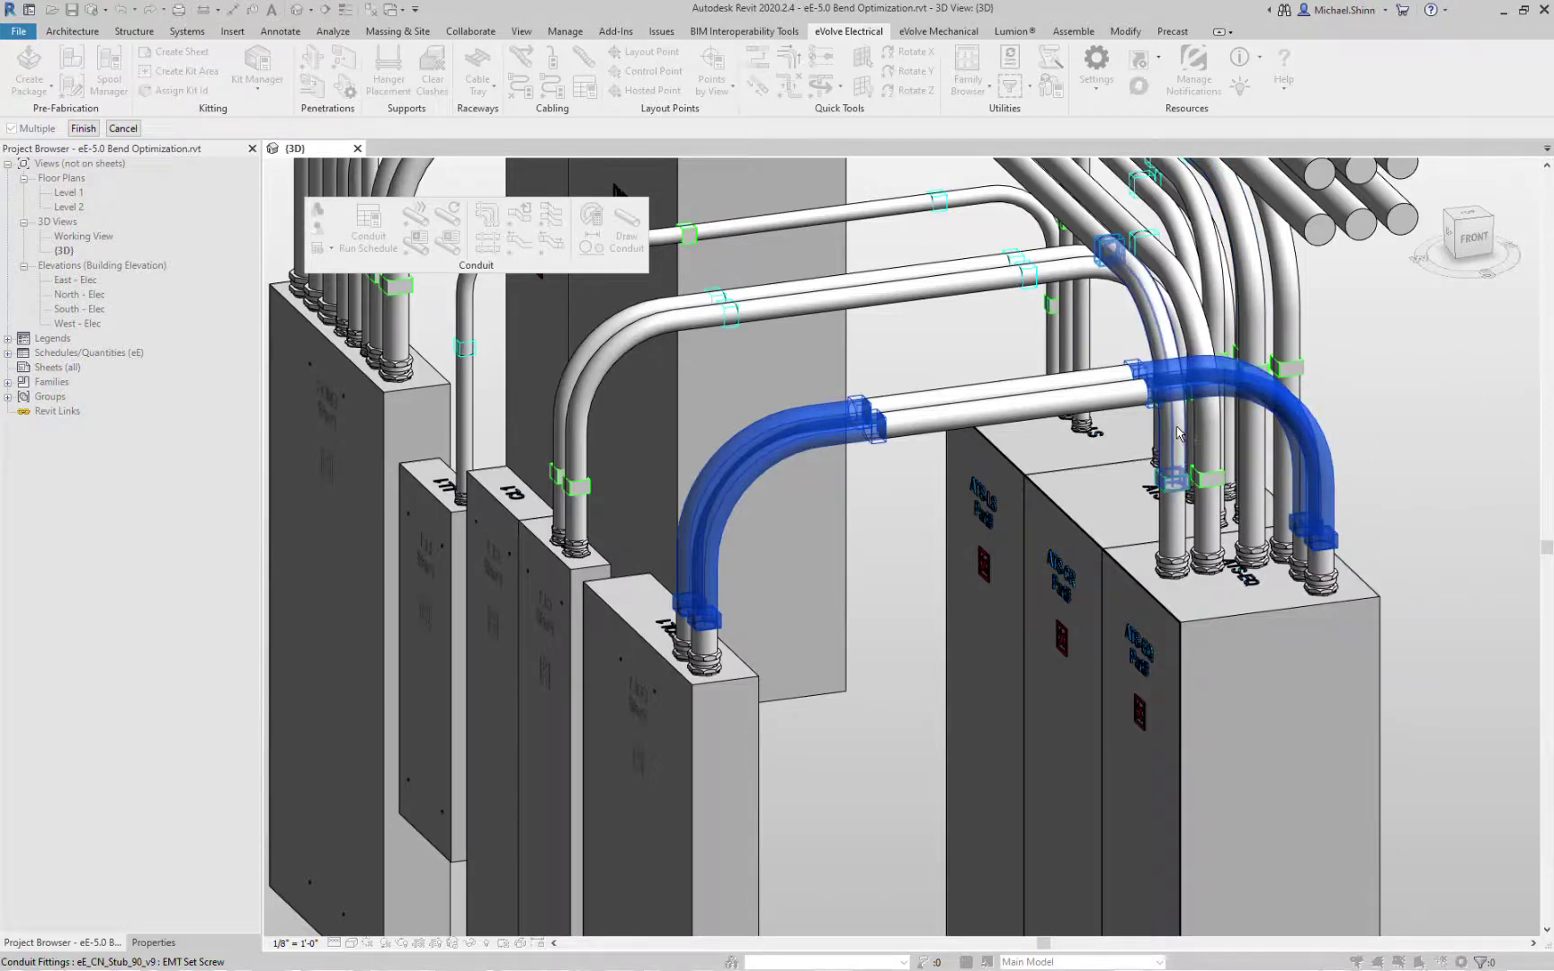
click(82, 127)
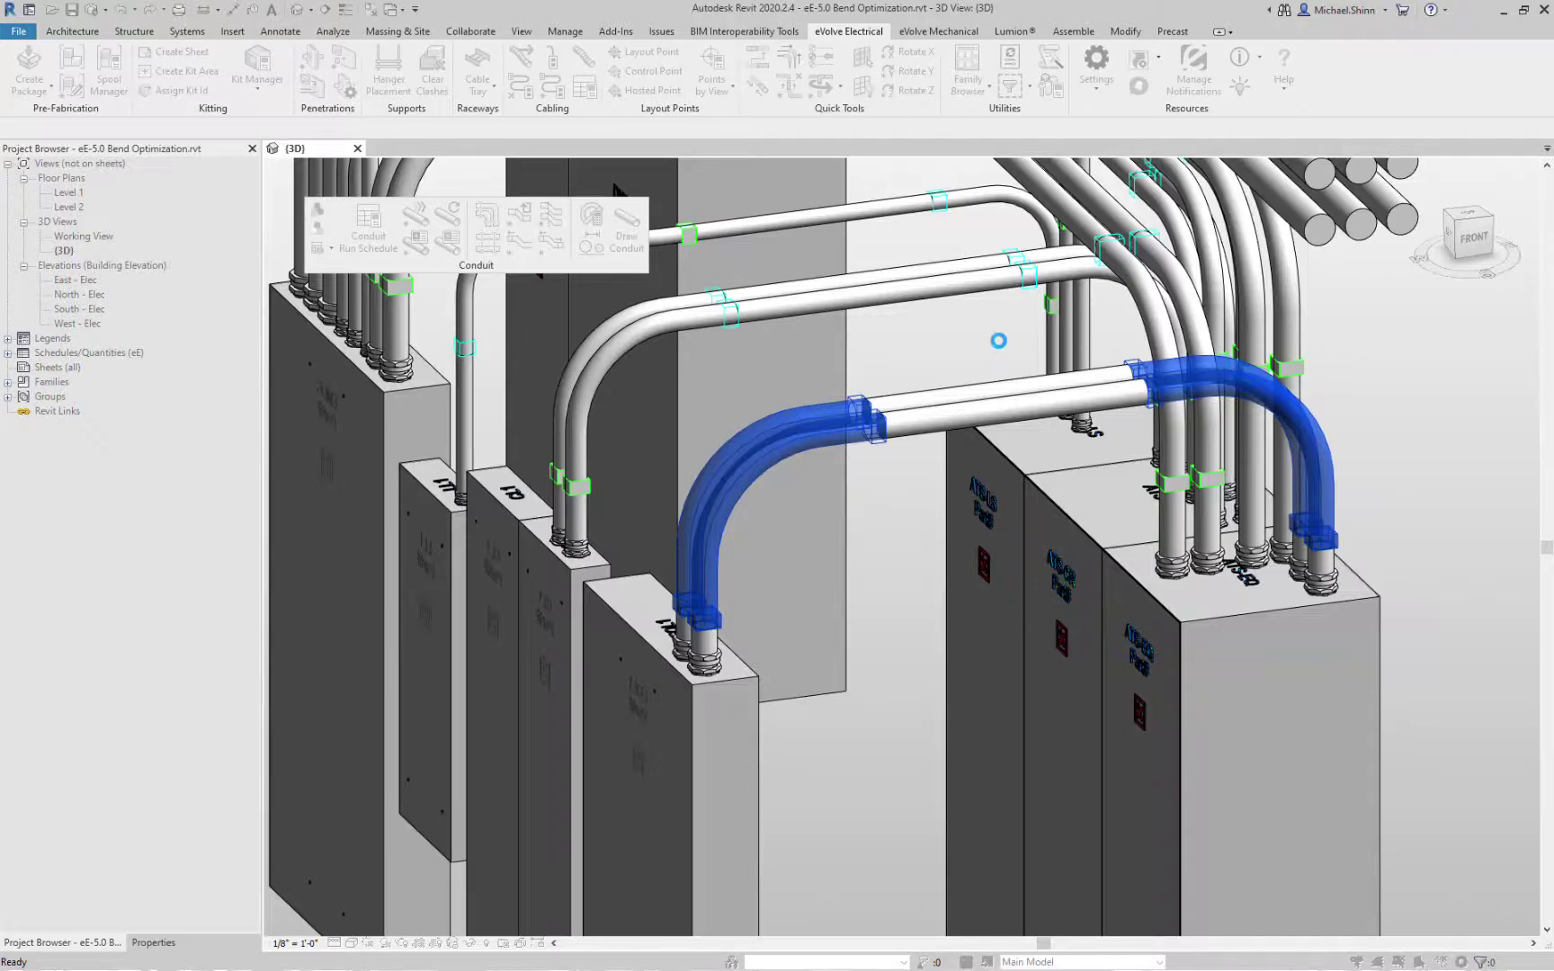
key(Escape)
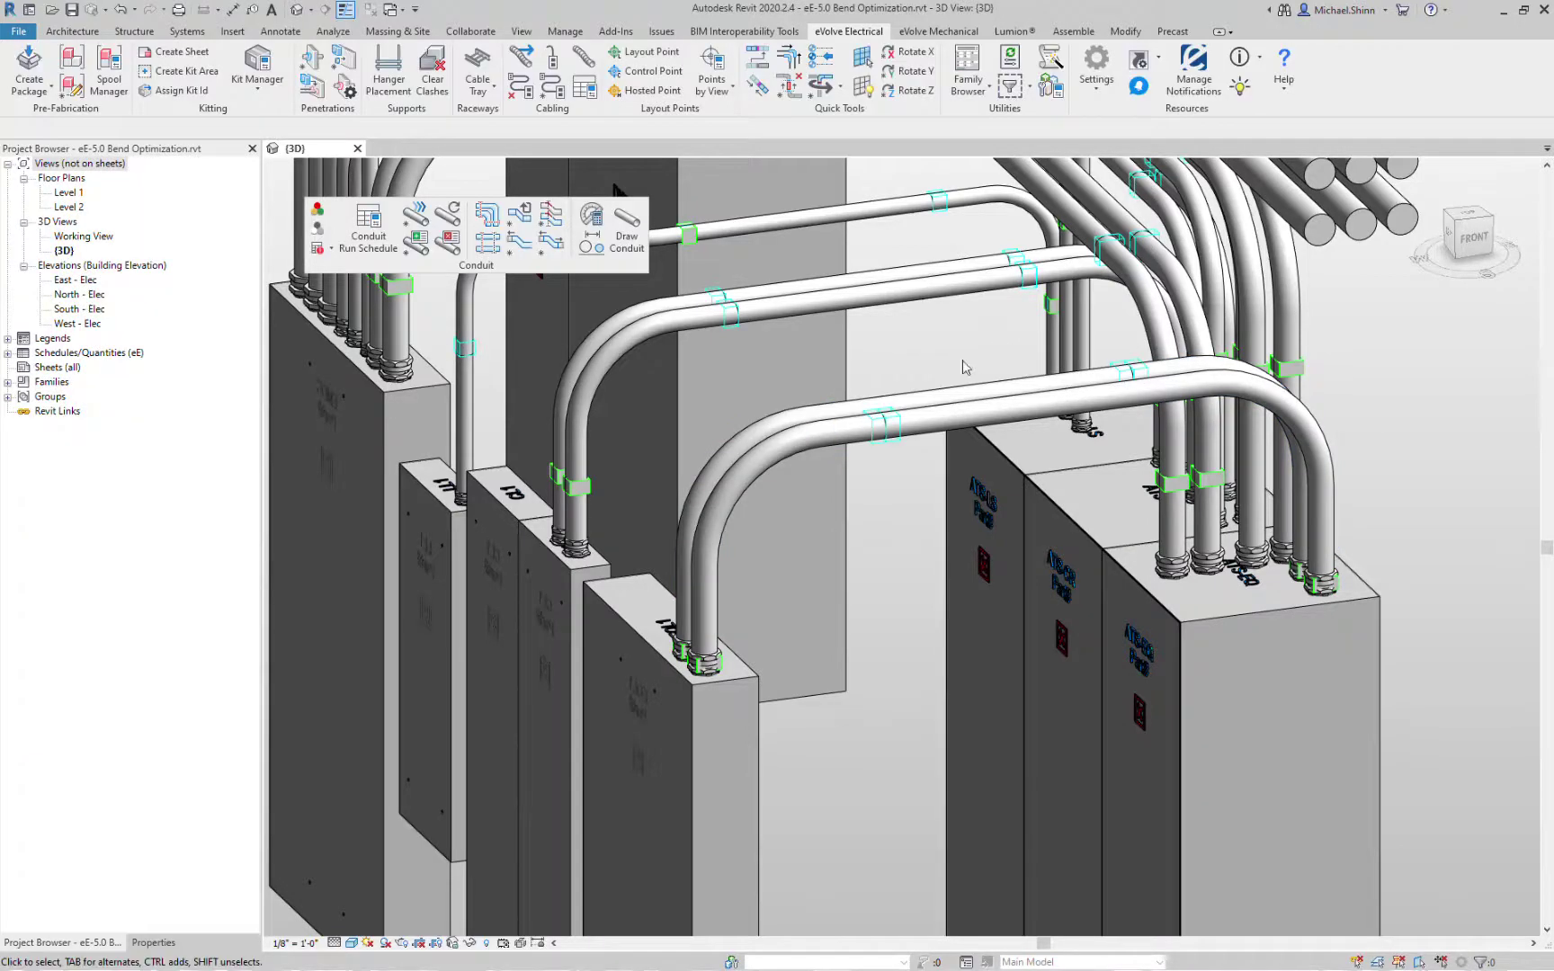
Step: Select the conduit run, then undo and redo the bend optimization to compare
click(996, 402)
key(Escape)
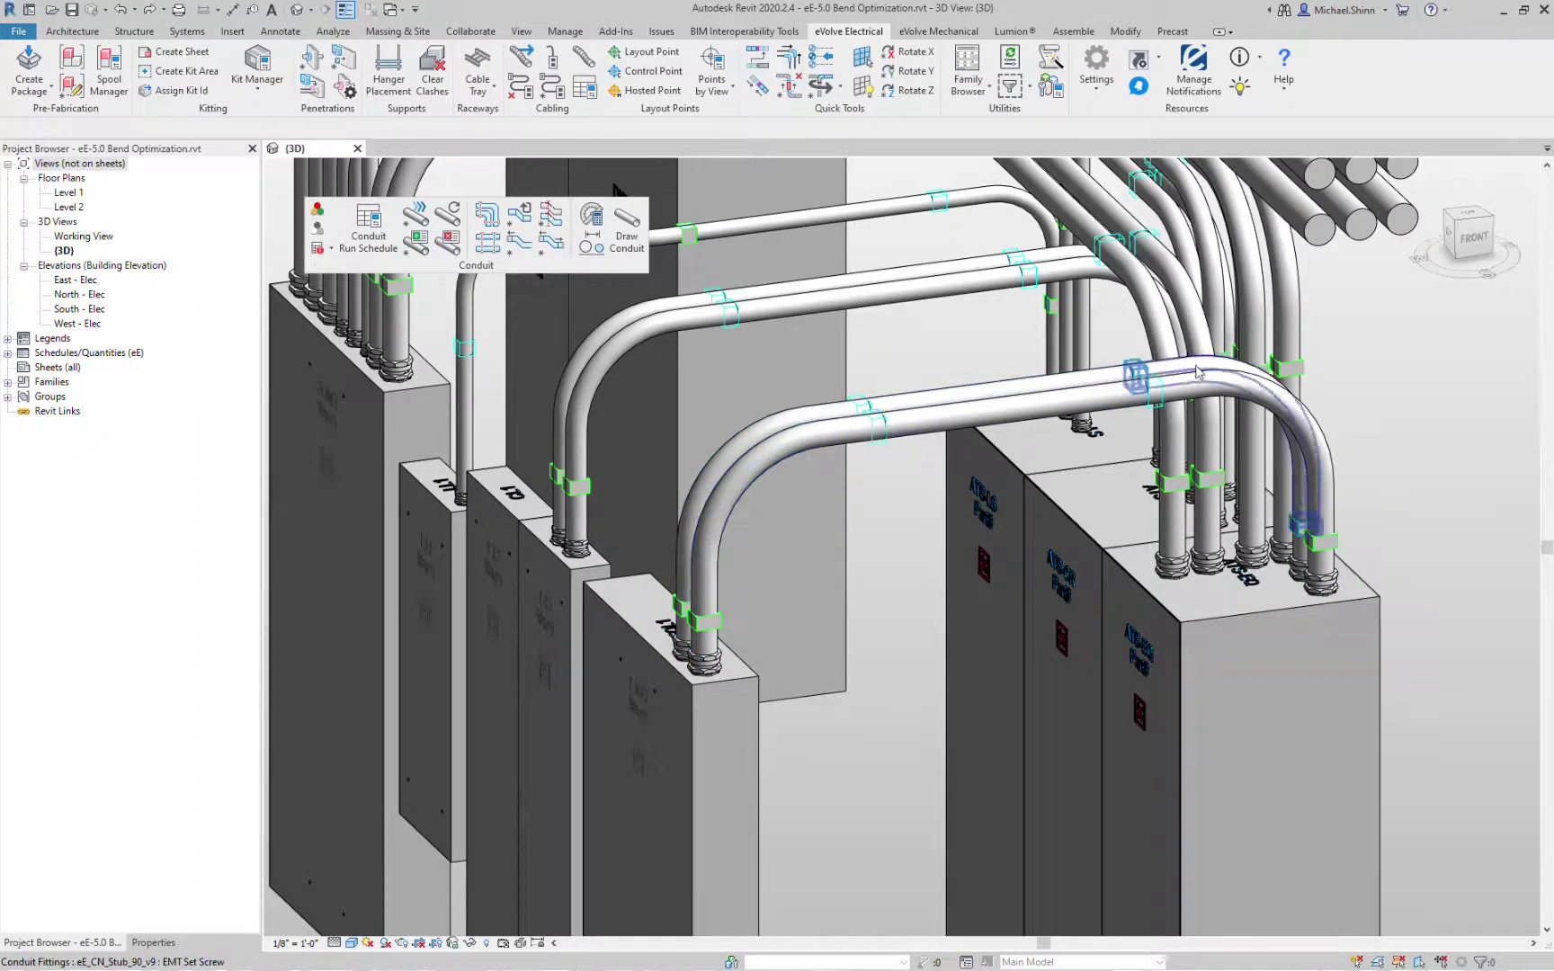
click(155, 11)
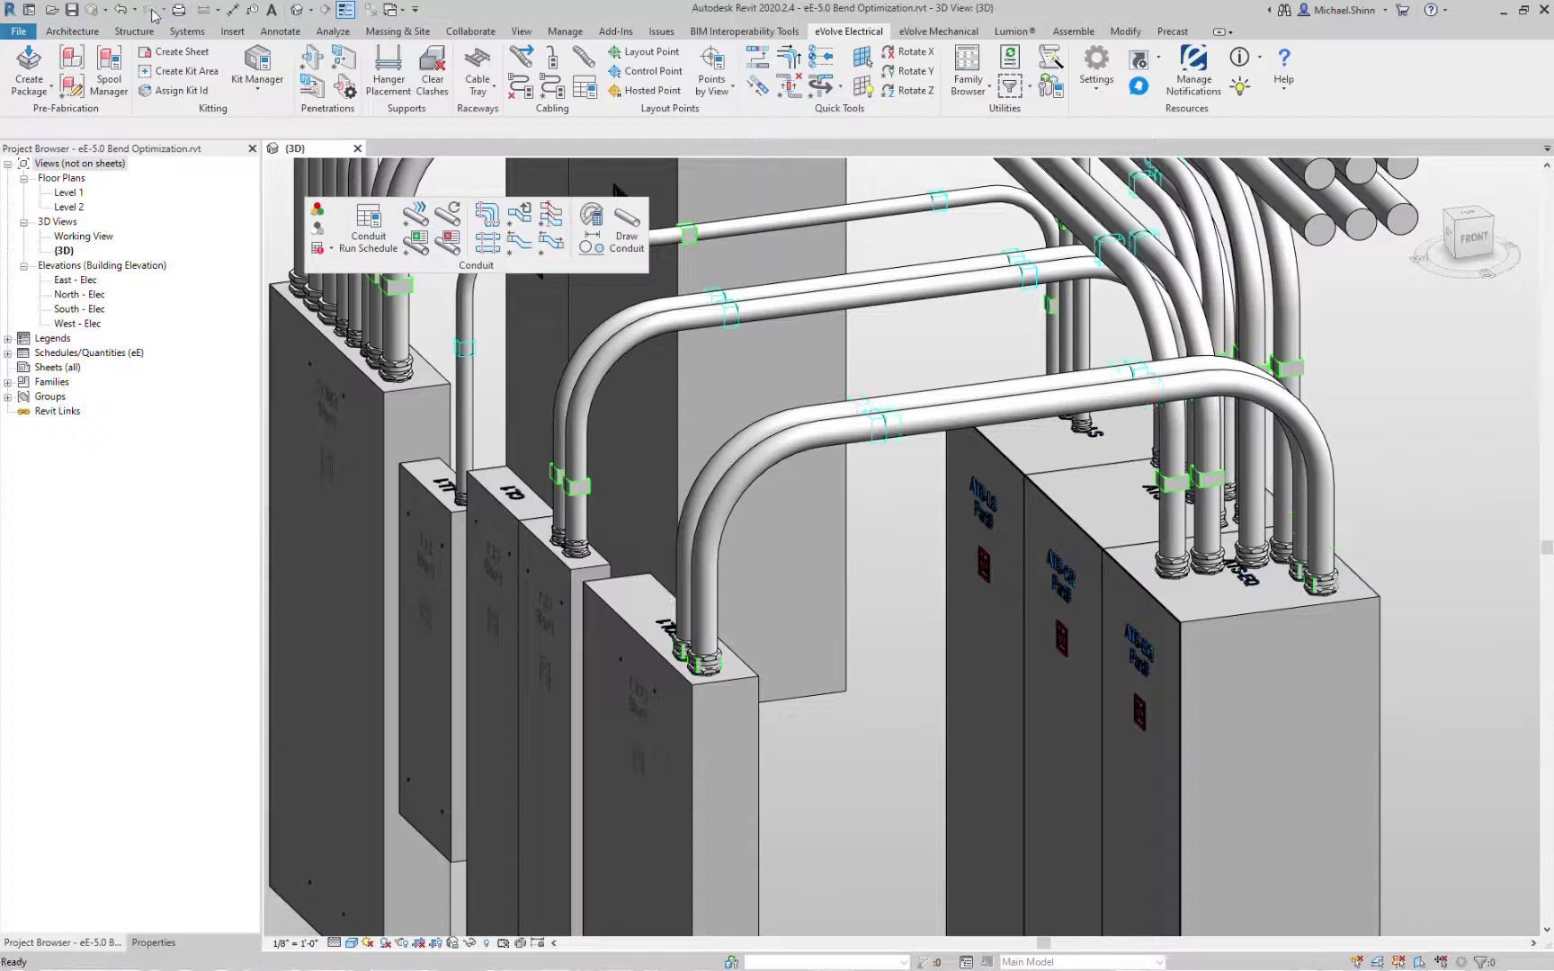
Step: Undo the earlier bend optimization after inspecting the lower conduit stub
click(911, 423)
shift+middle_drag(912, 425, 932, 530)
click(920, 565)
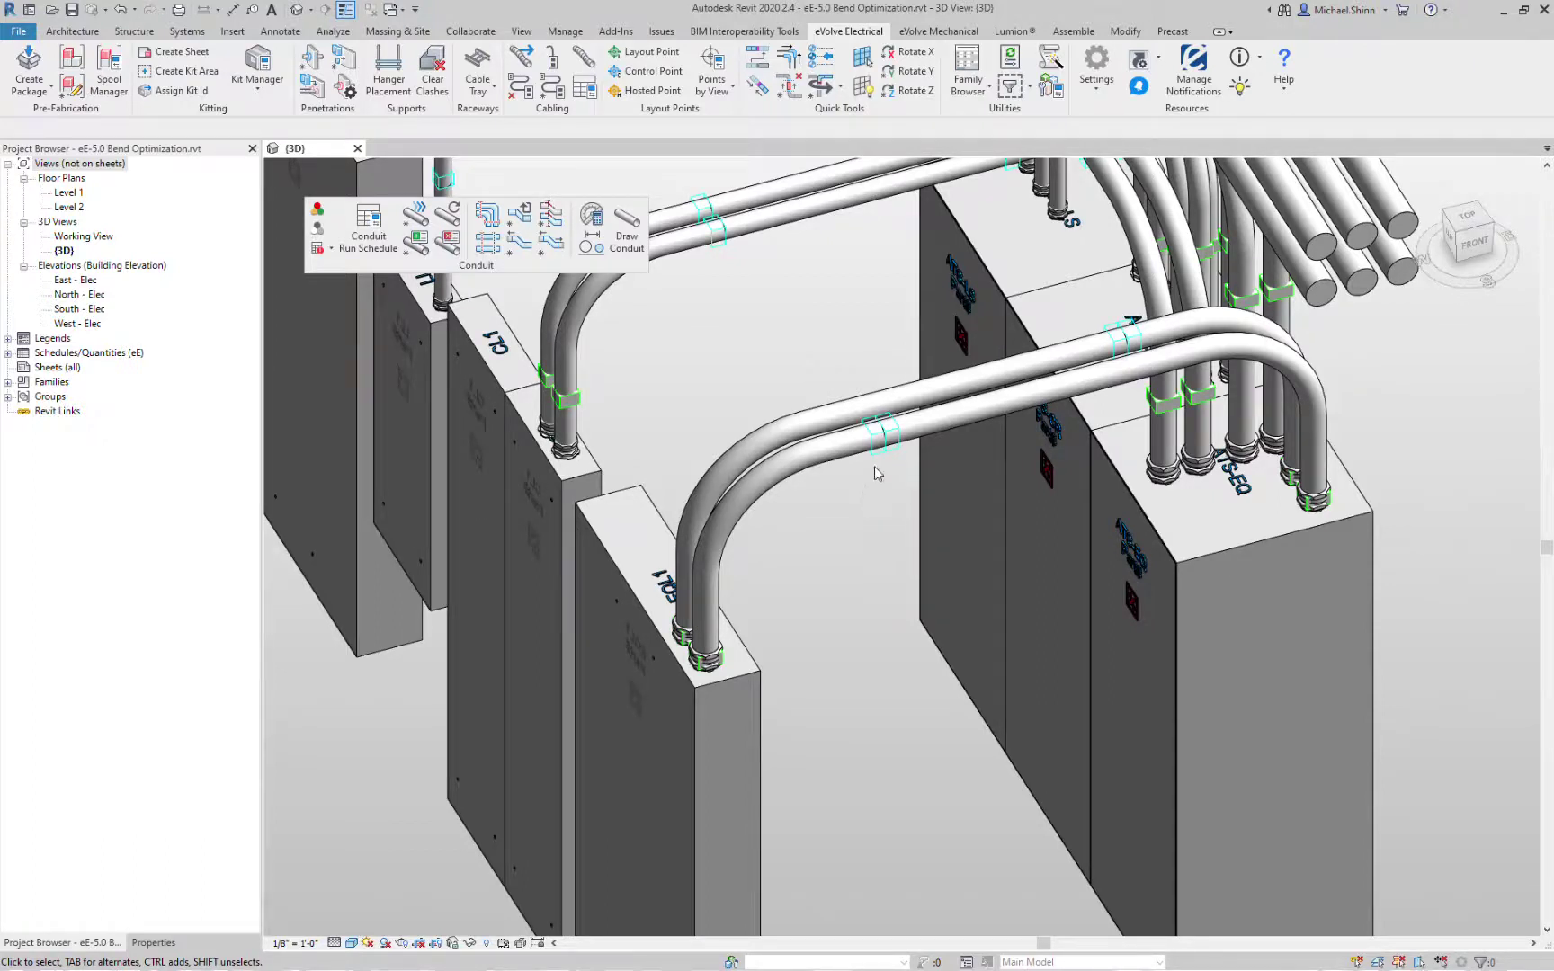
key(ctrl+z)
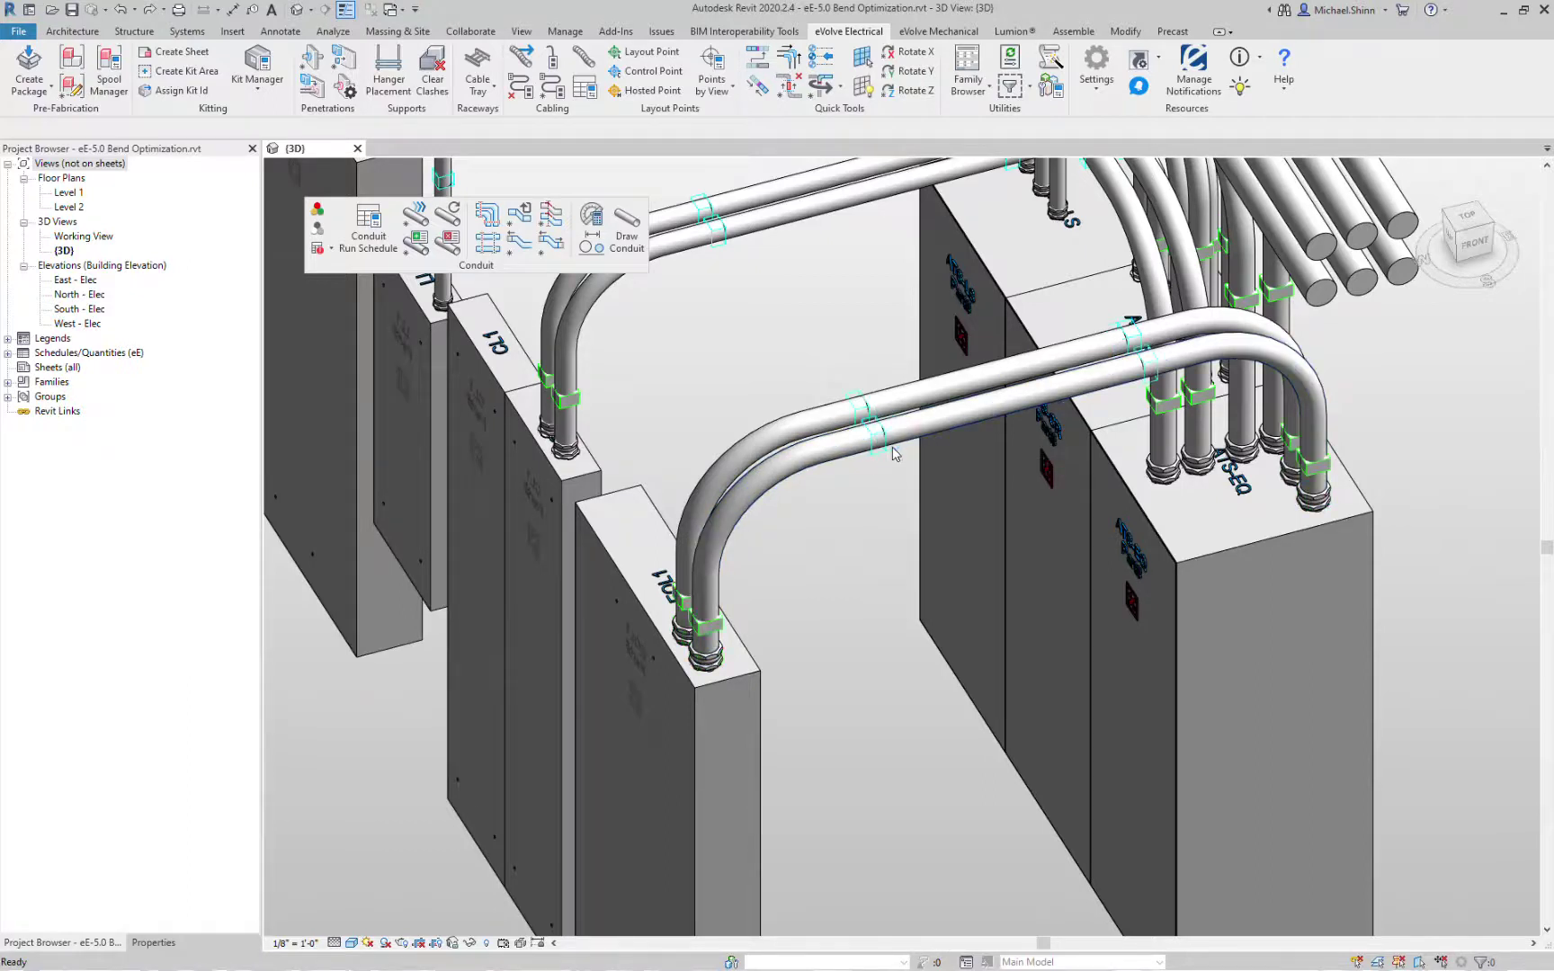
Step: Merge the lower straight stub into its bend with Optimize Bend - Consume Selected End
click(517, 239)
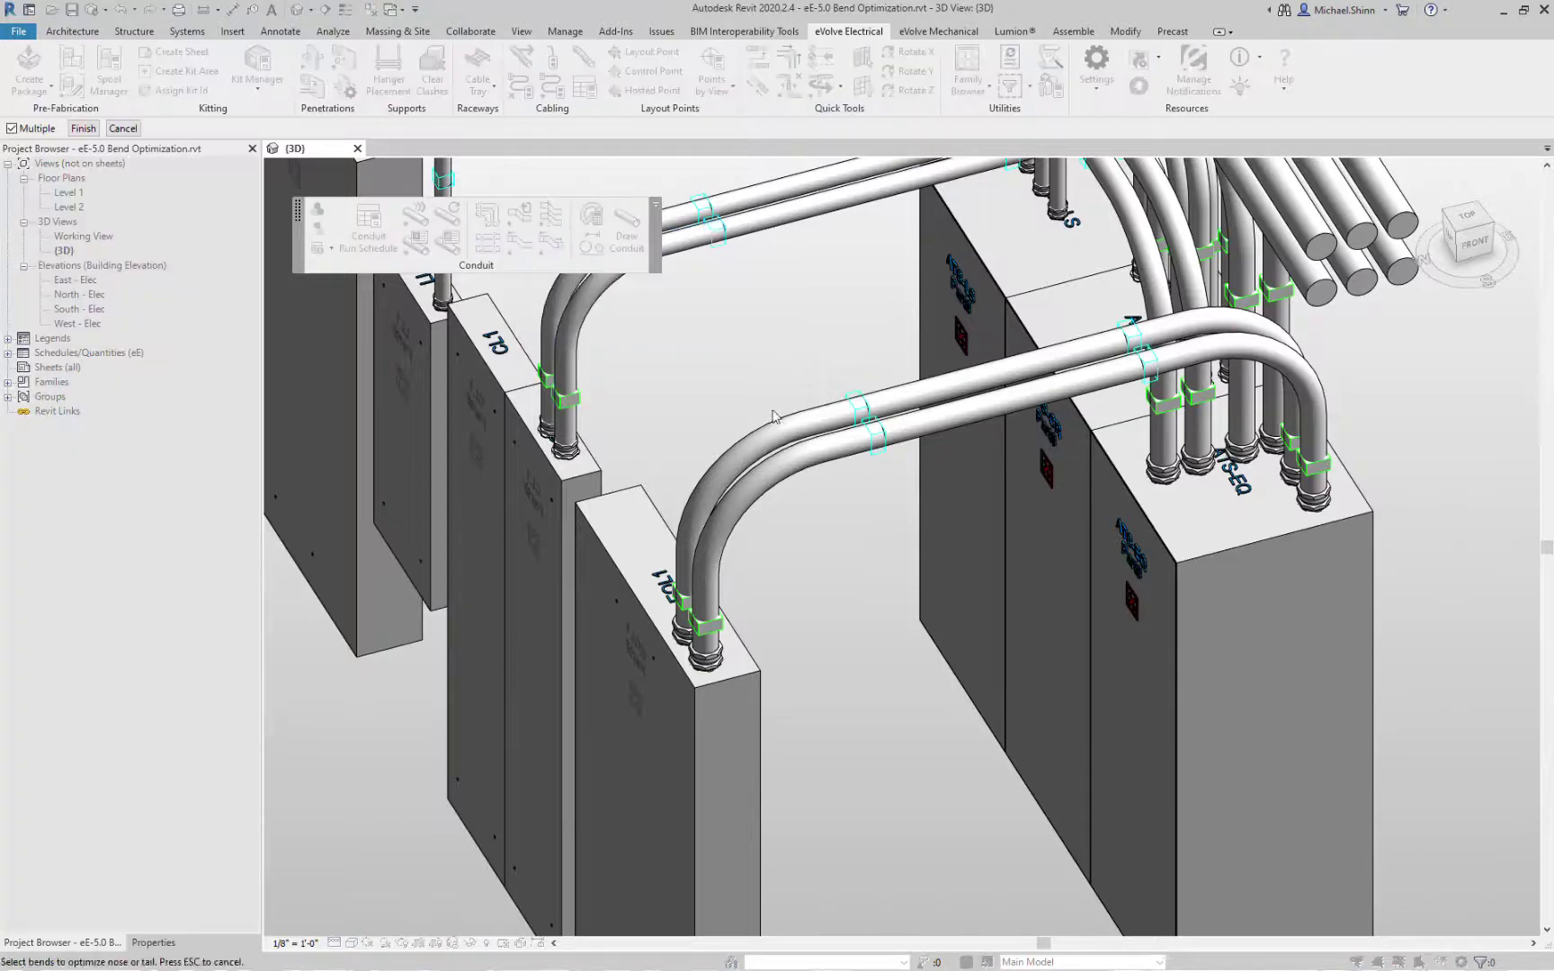
click(812, 448)
click(85, 129)
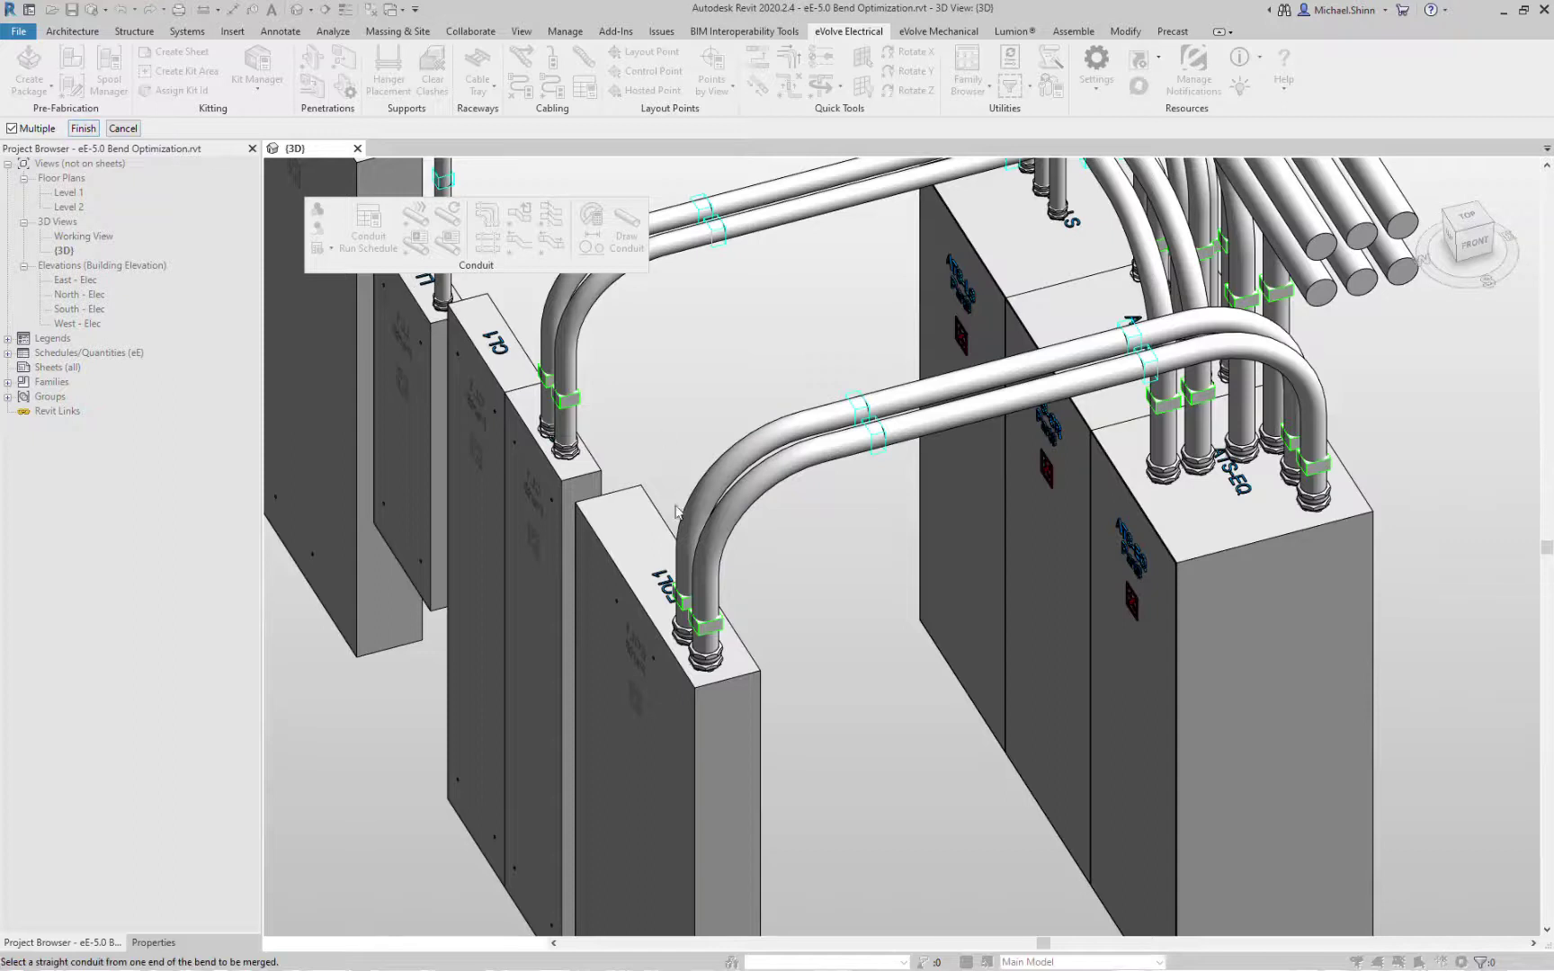
click(773, 643)
click(83, 129)
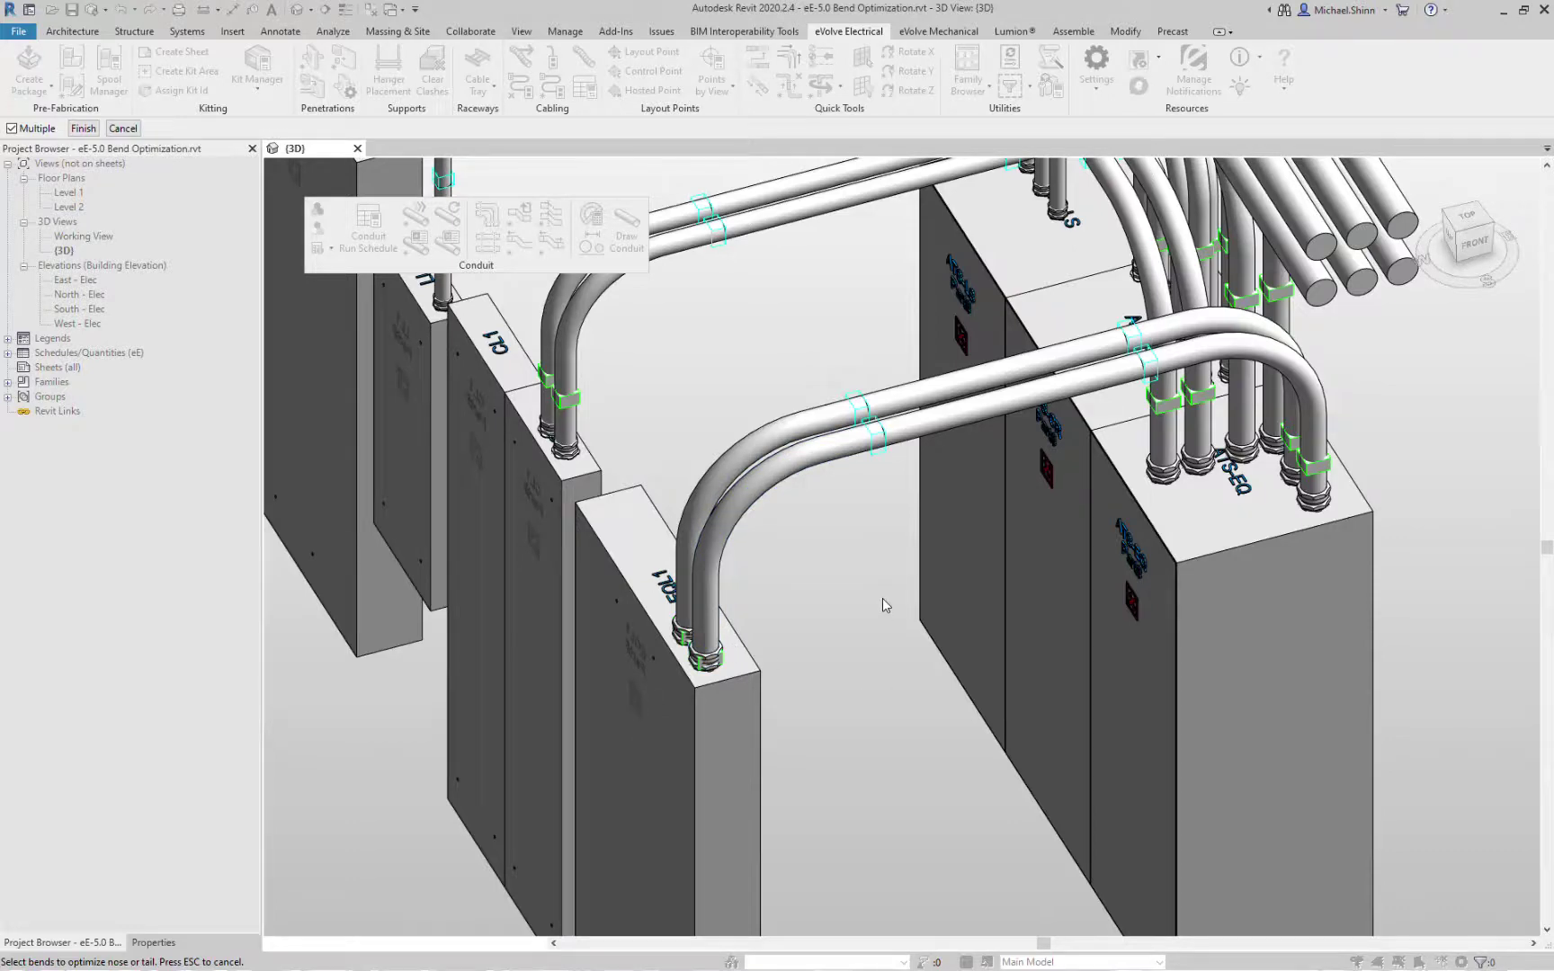
key(Escape)
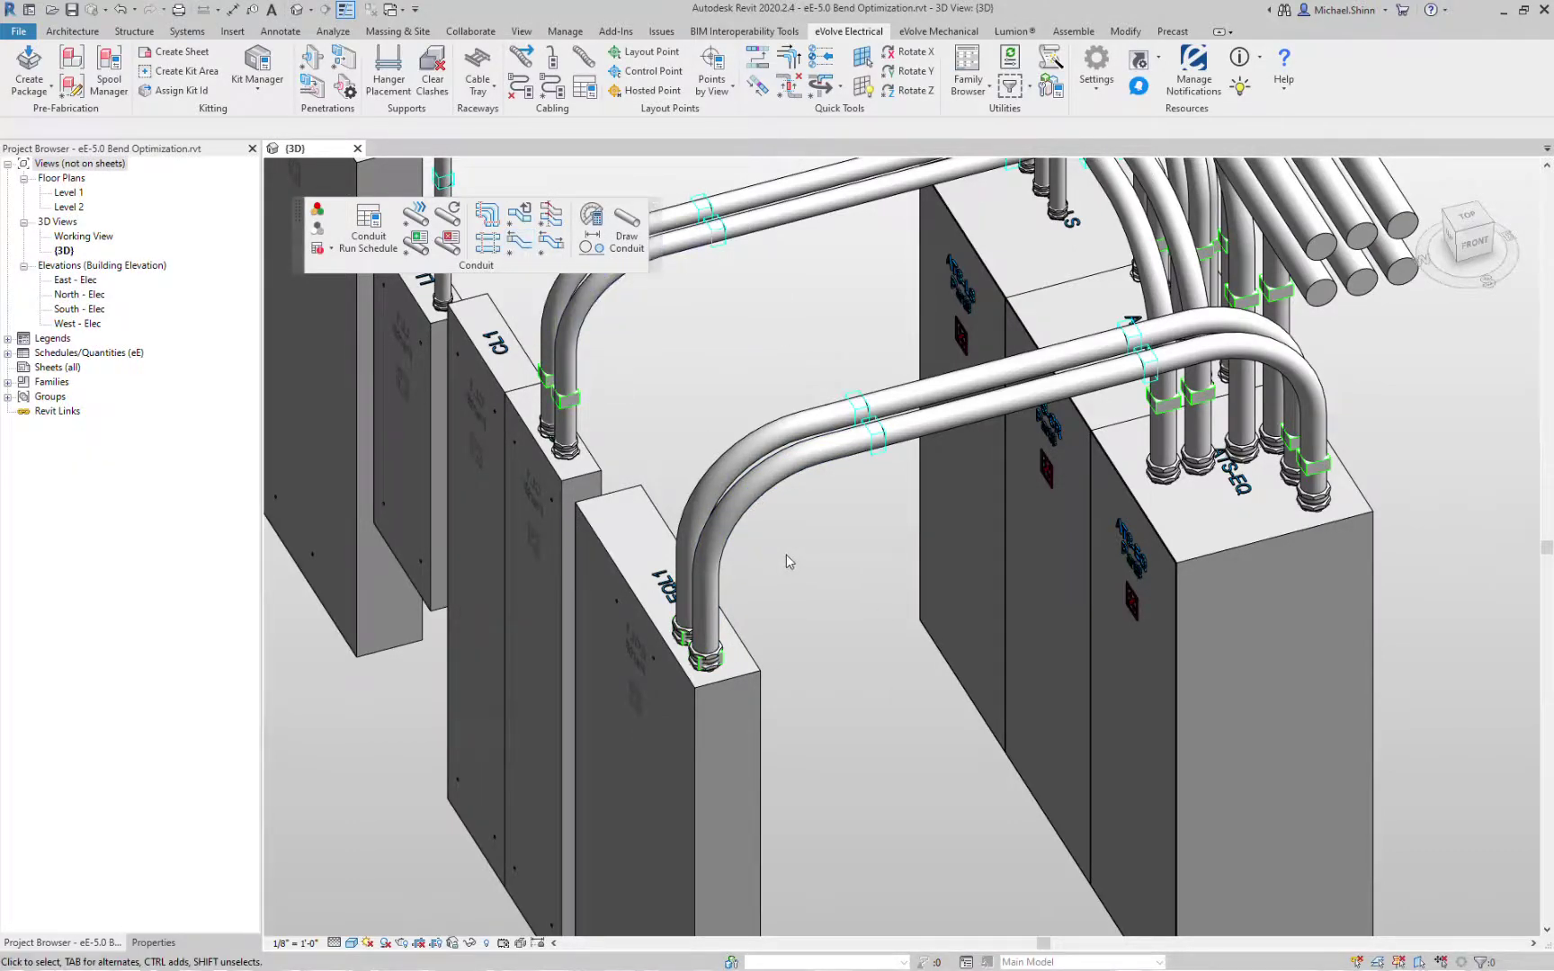
Step: Apply Optimize Bend - Consume Adjacent to the front bends
click(552, 243)
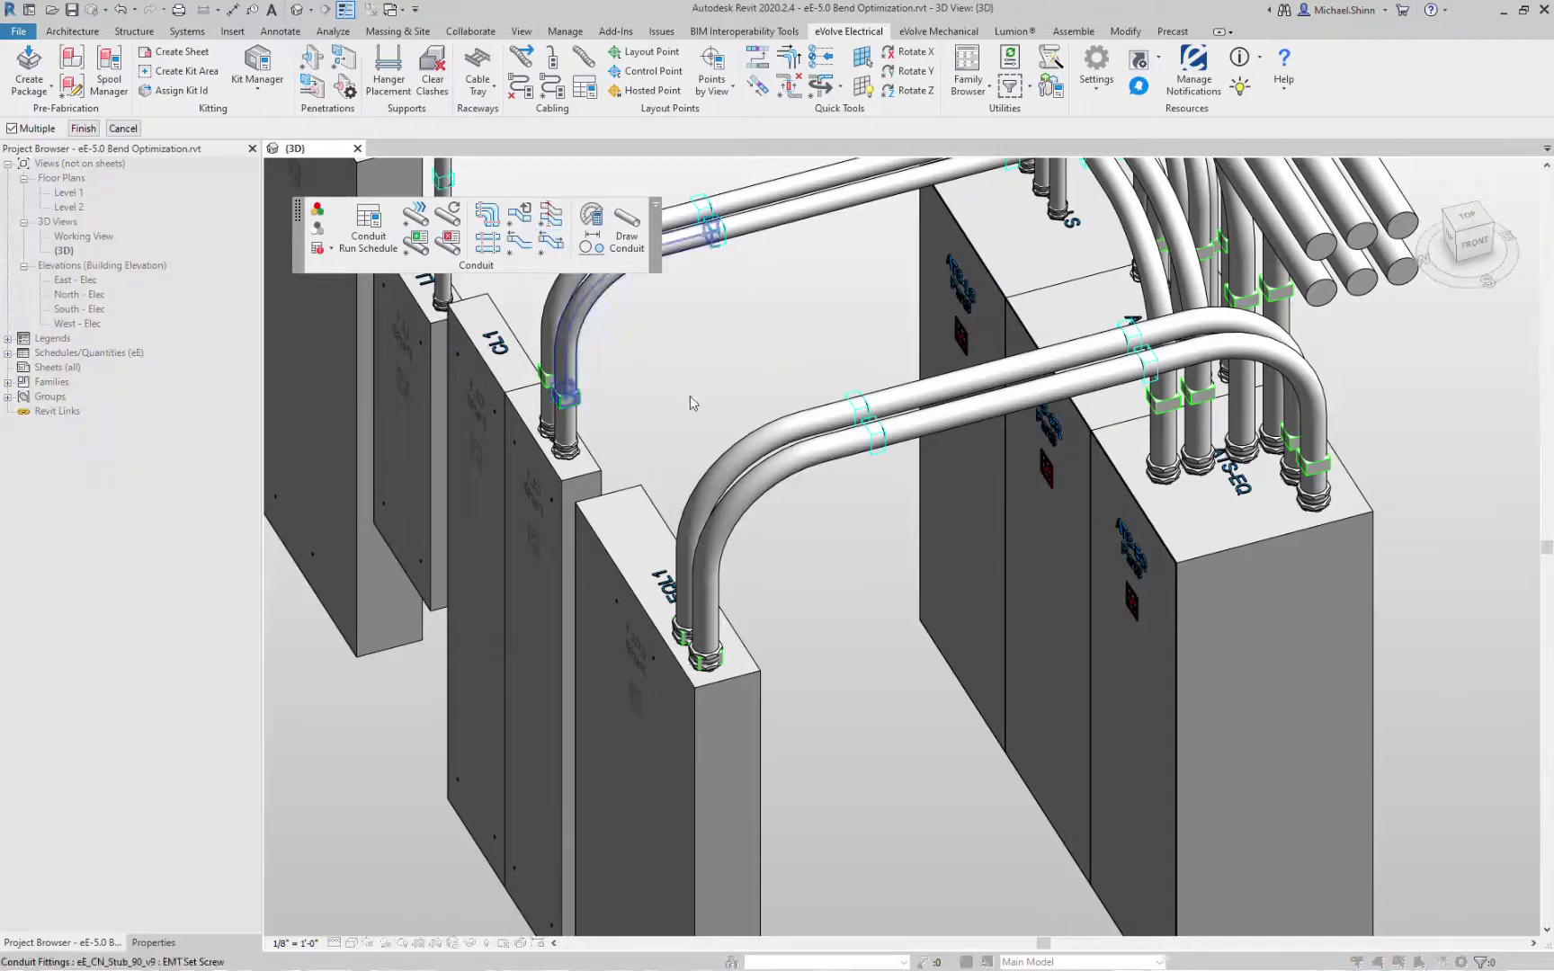
click(719, 504)
click(83, 128)
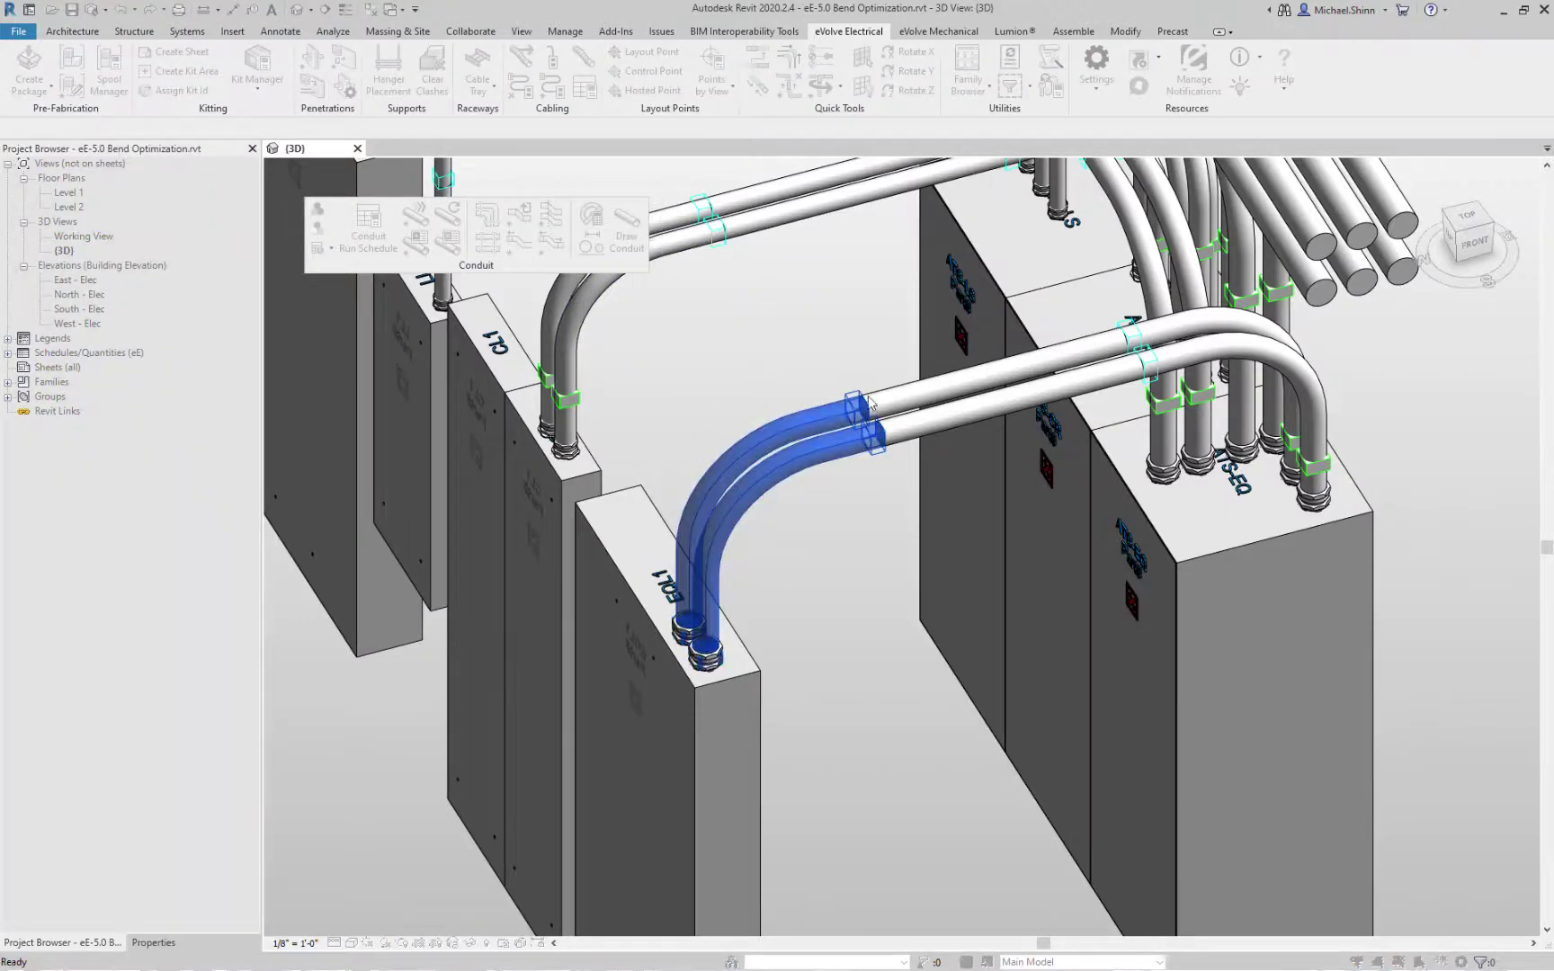
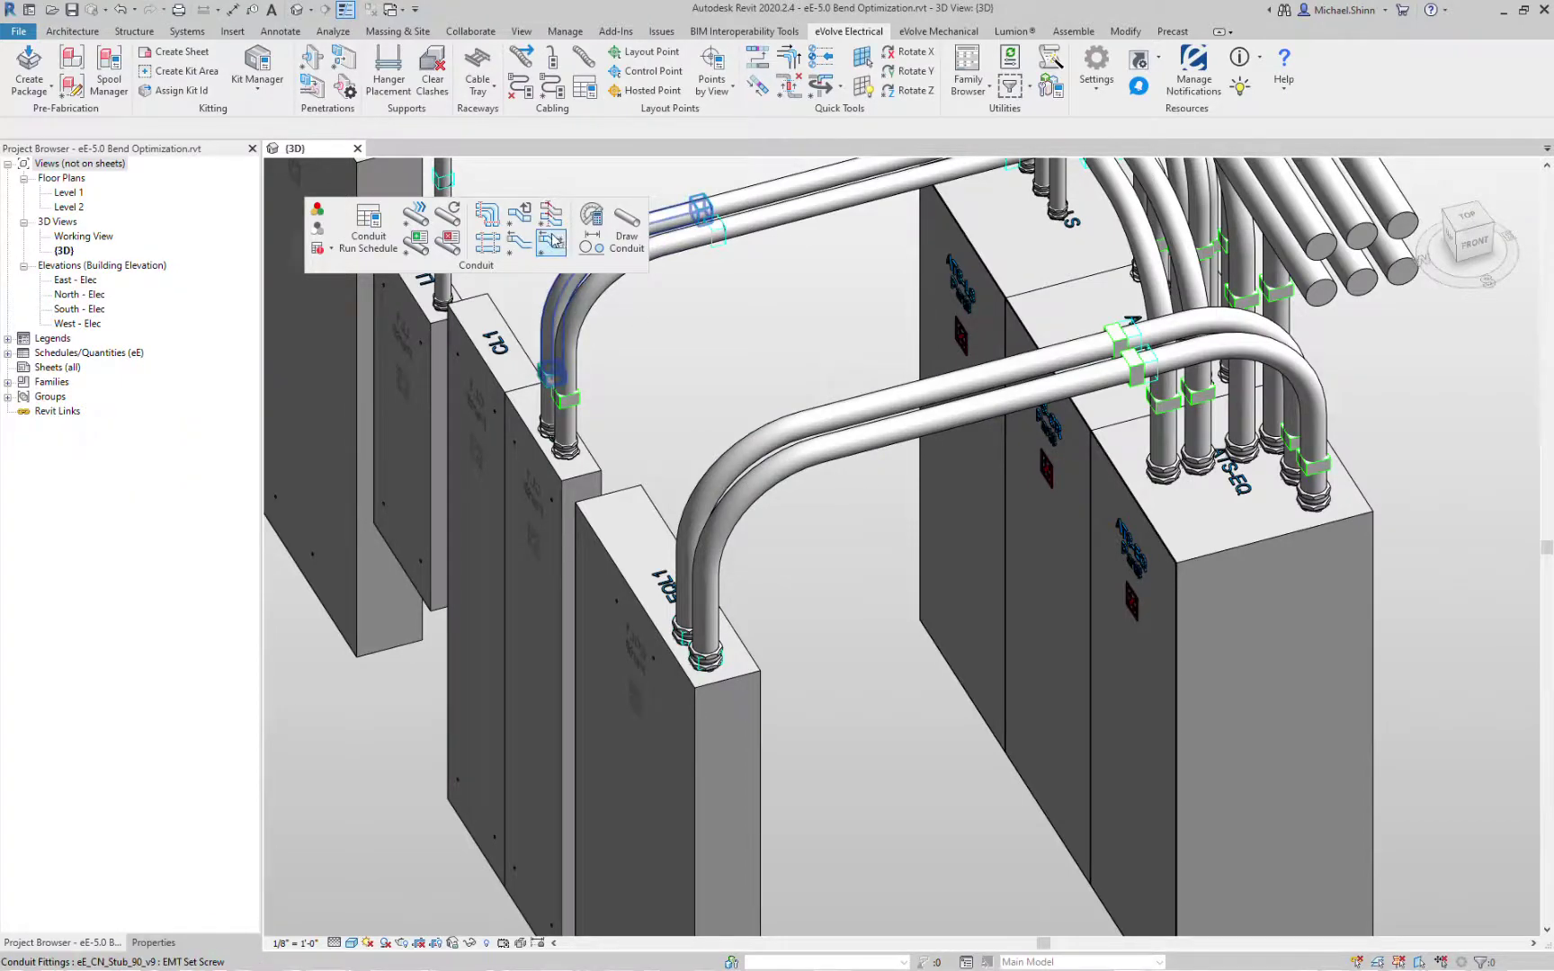
Step: Optimize the two rear stub 90s over the ATS-EQ panel with Optimize Bend - Consume Adjacent
click(552, 244)
click(1259, 325)
click(1268, 351)
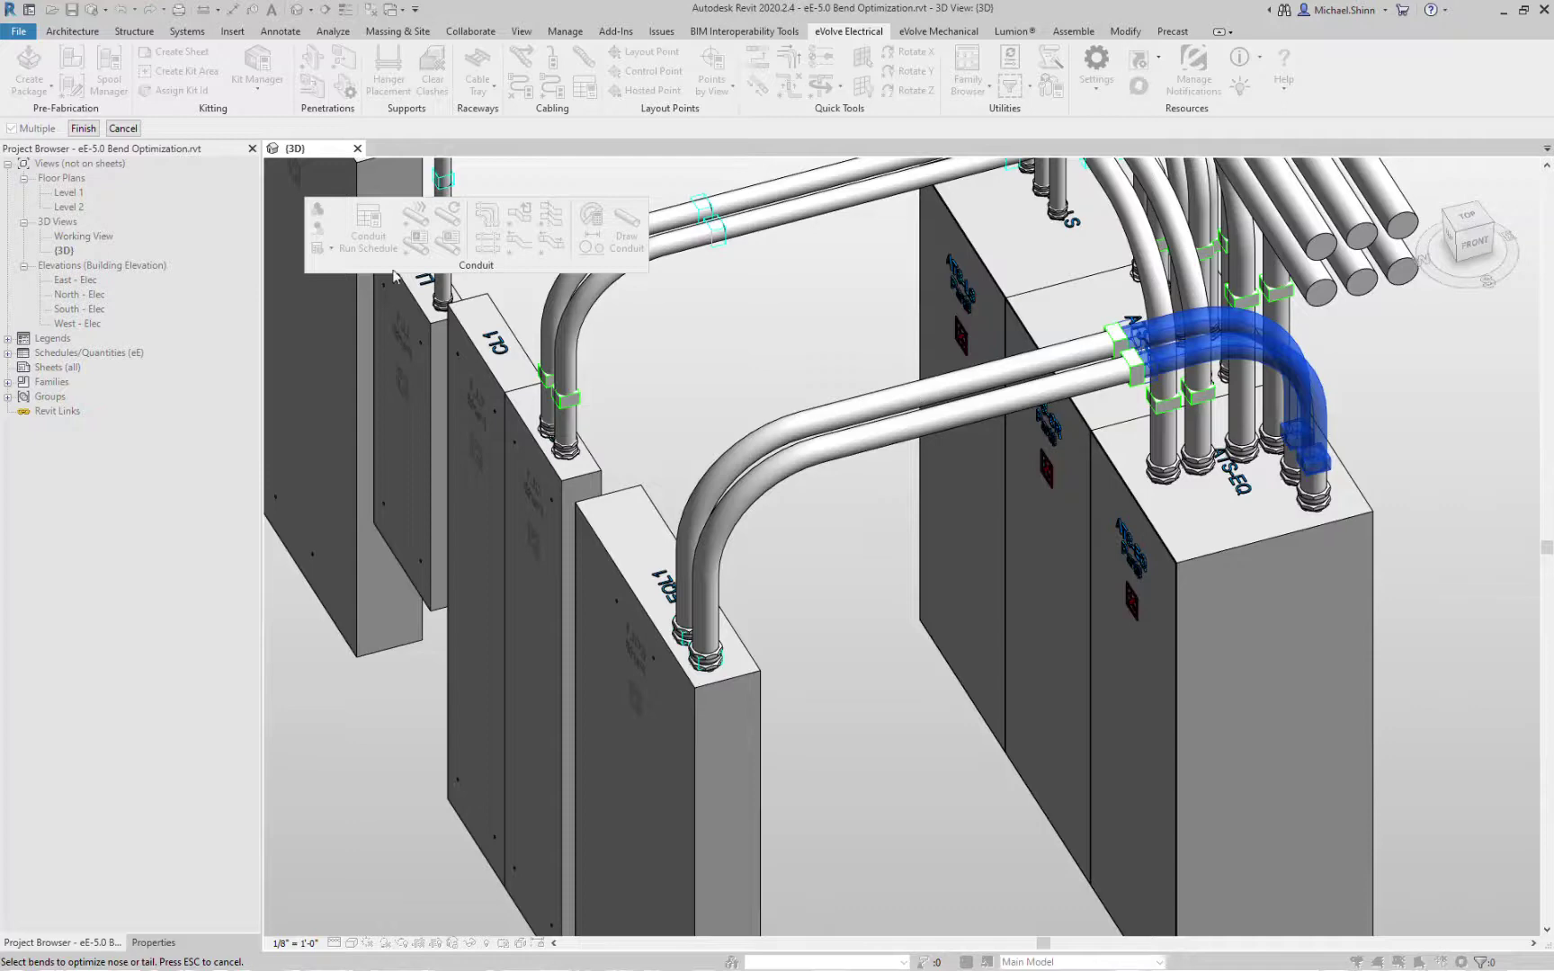
click(83, 129)
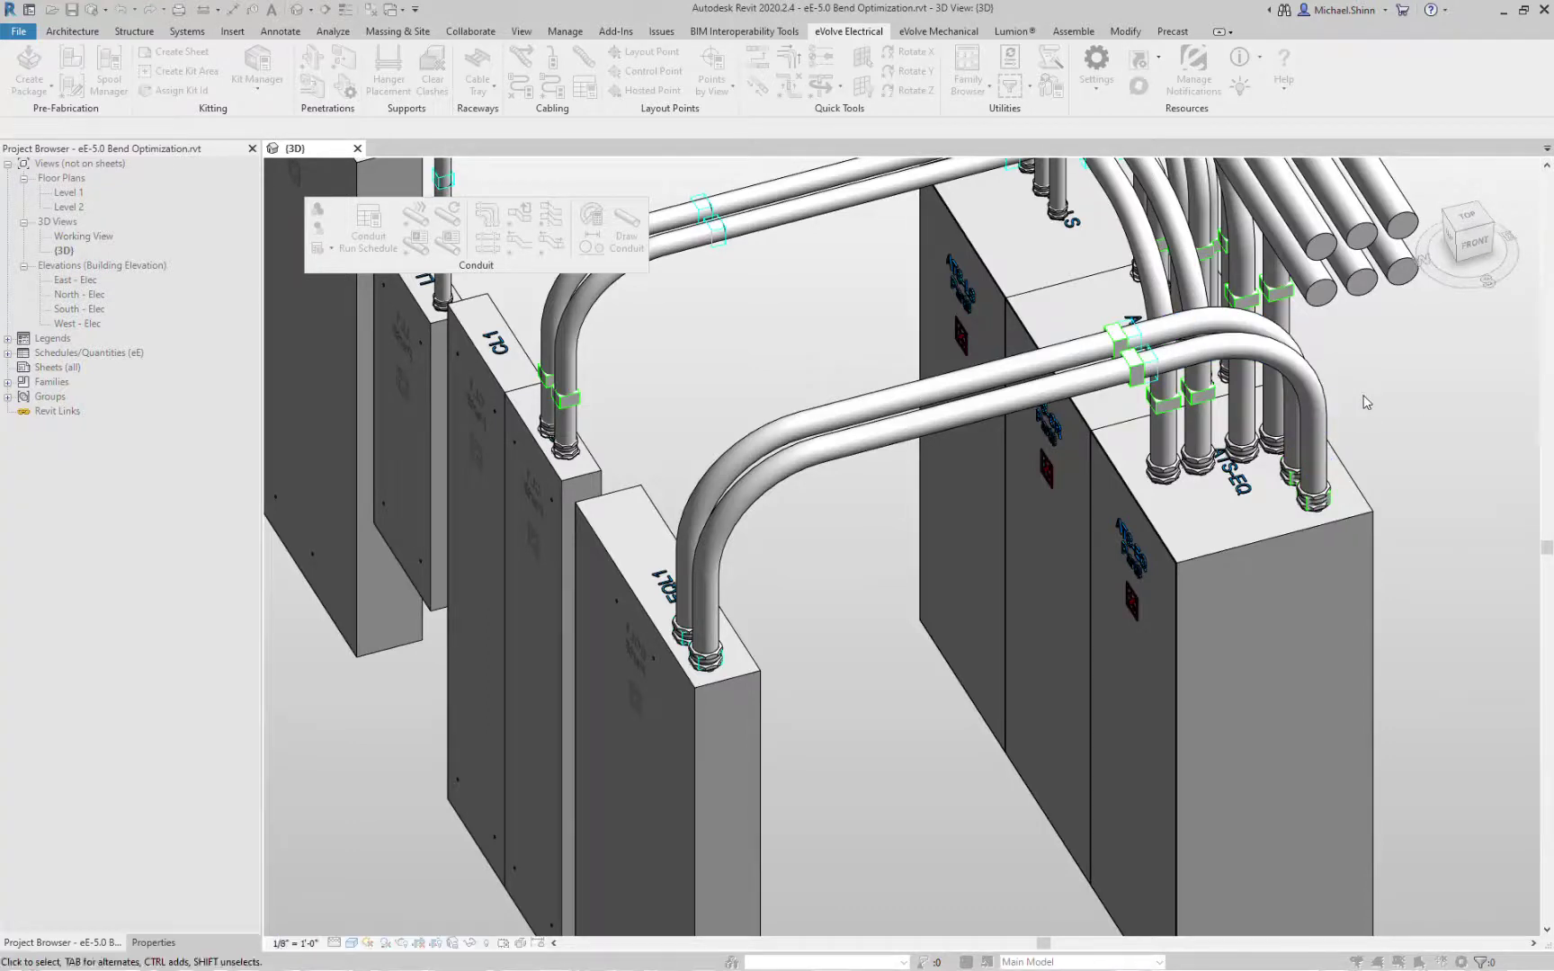
key(Escape)
scroll(1295, 459, up, 3)
Step: Redo the last undone change and frame the conduits above the CL1 panel
click(1288, 493)
click(1394, 463)
click(149, 10)
scroll(754, 425, down, 3)
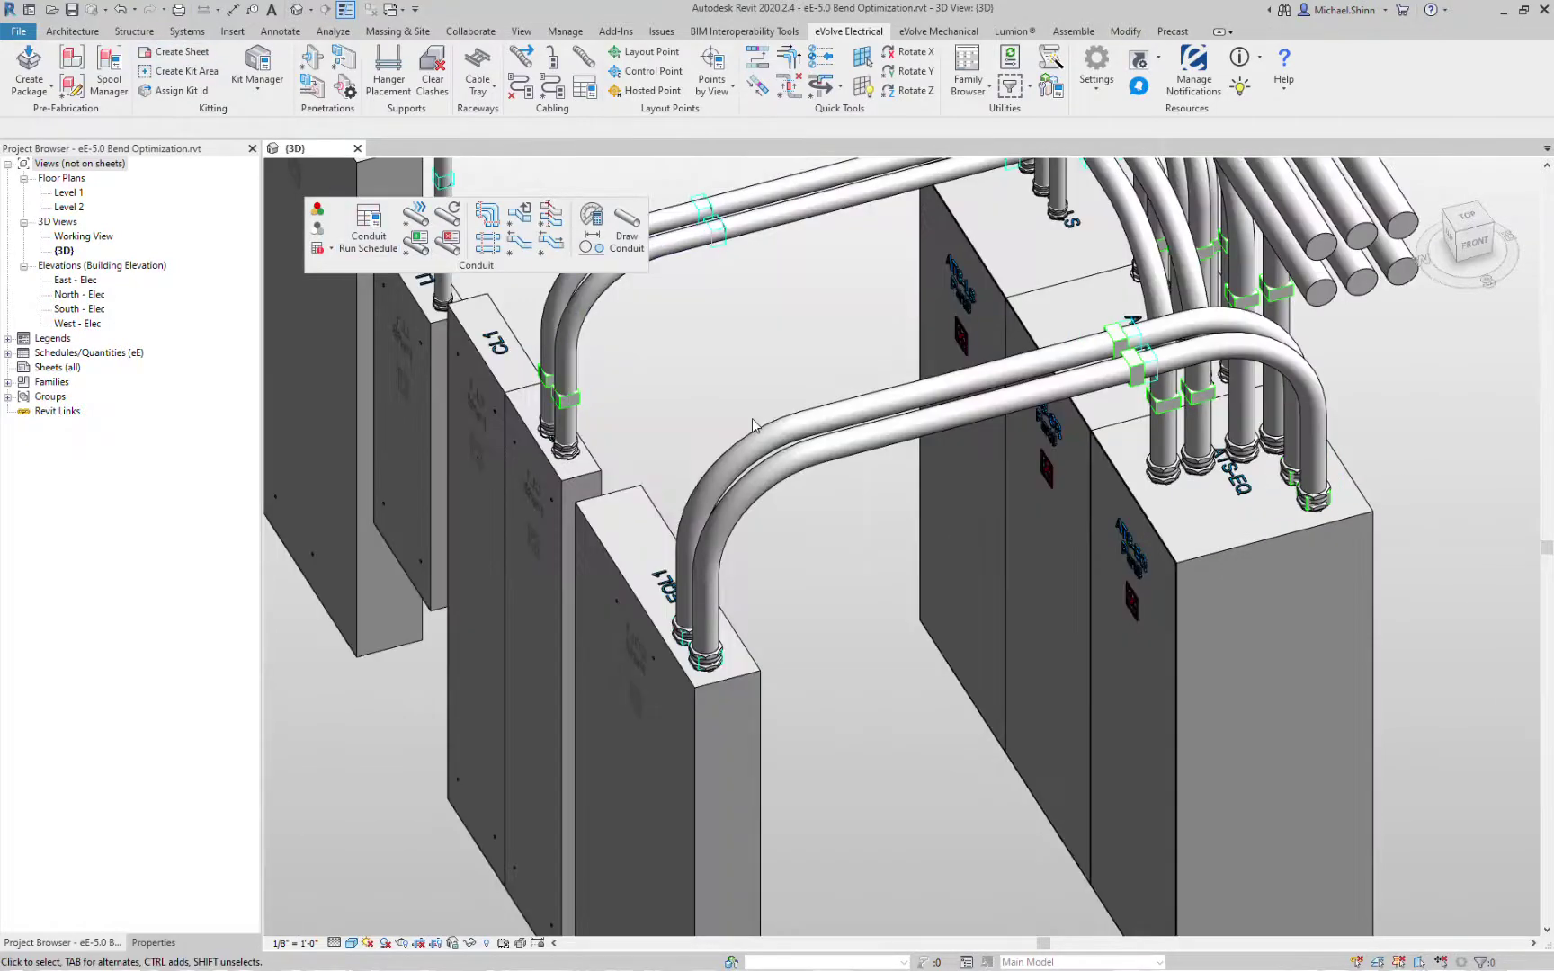
middle_drag(800, 378, 919, 629)
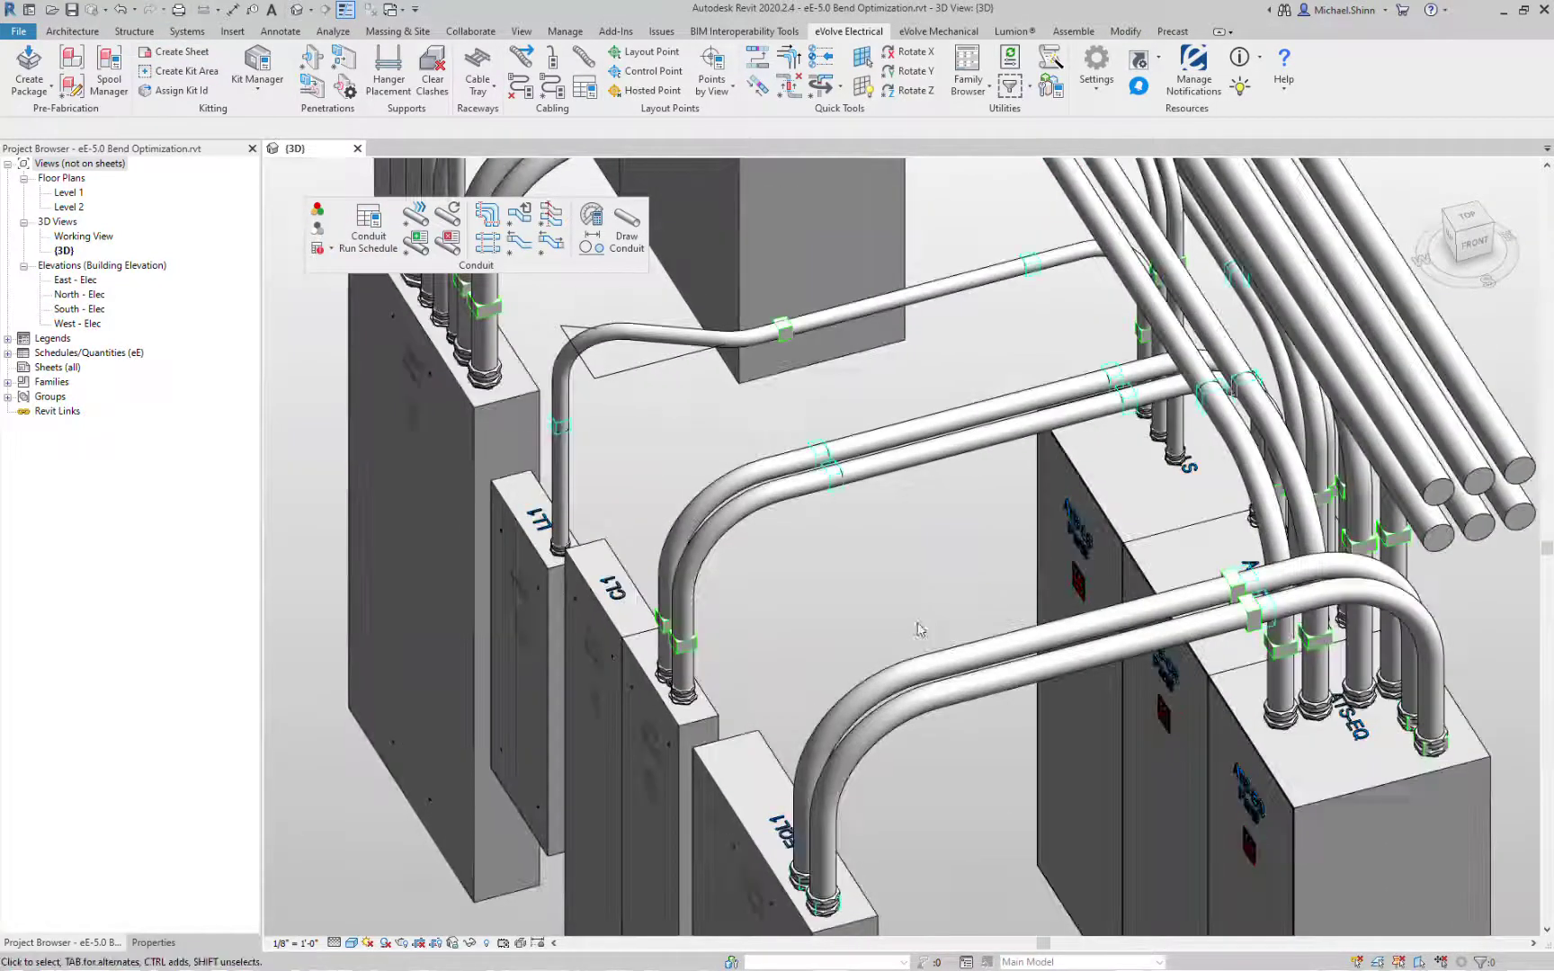
click(682, 666)
scroll(733, 667, up, 2)
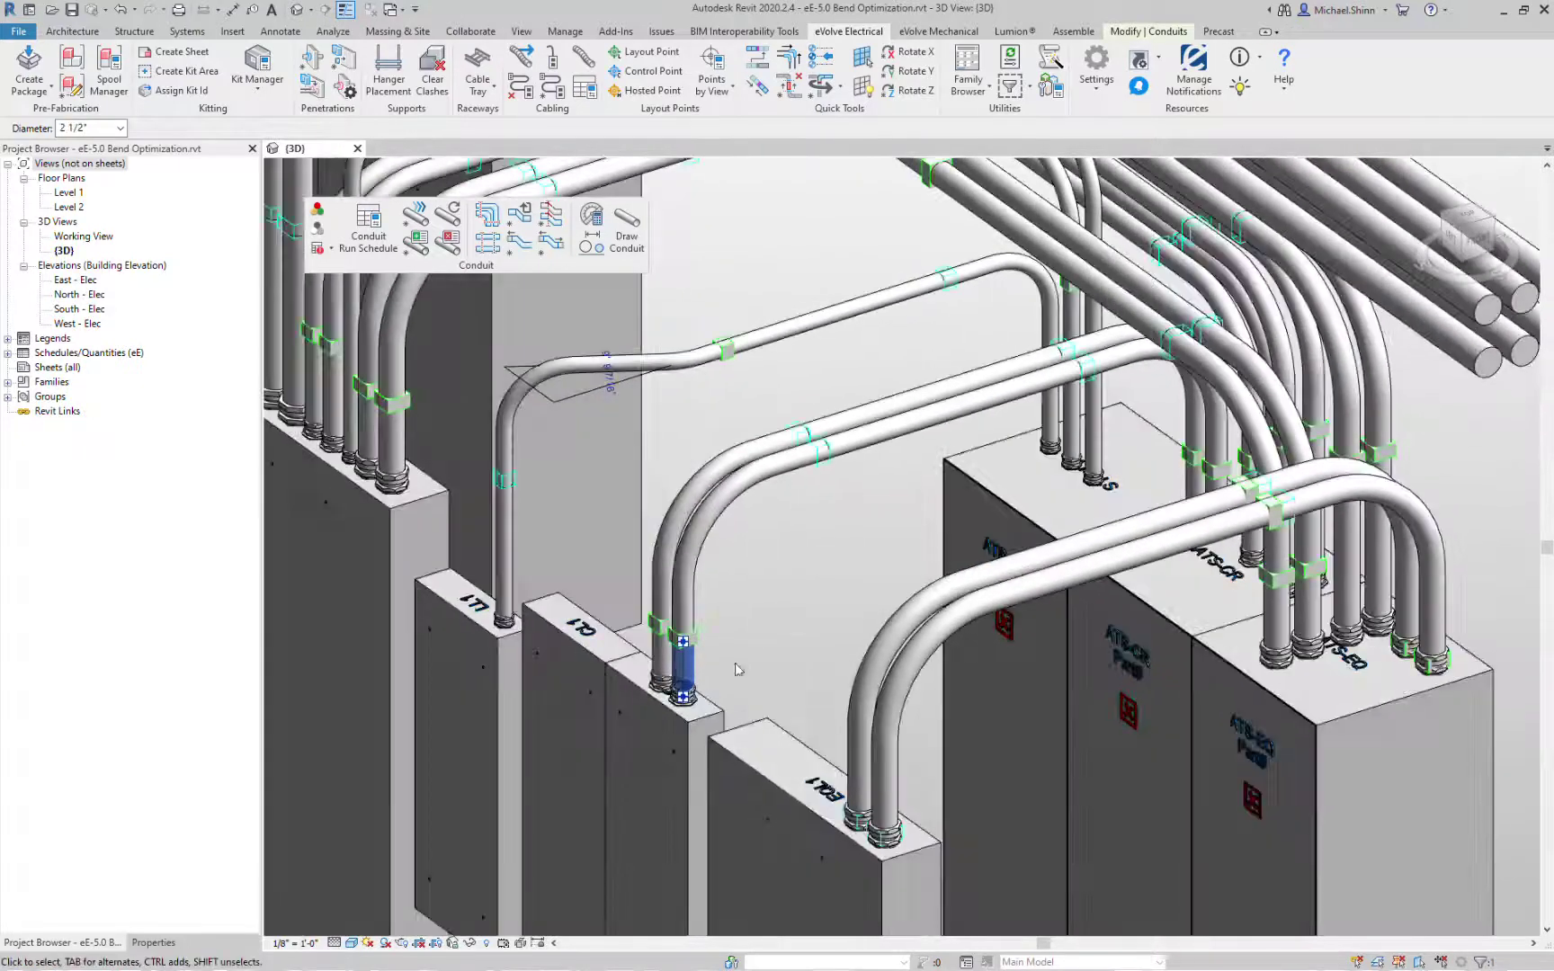
scroll(683, 664, up, 2)
middle_drag(880, 531, 923, 577)
key(Escape)
Step: Window-select both bends above CL1 and optimize them with Consume Adjacent
click(558, 253)
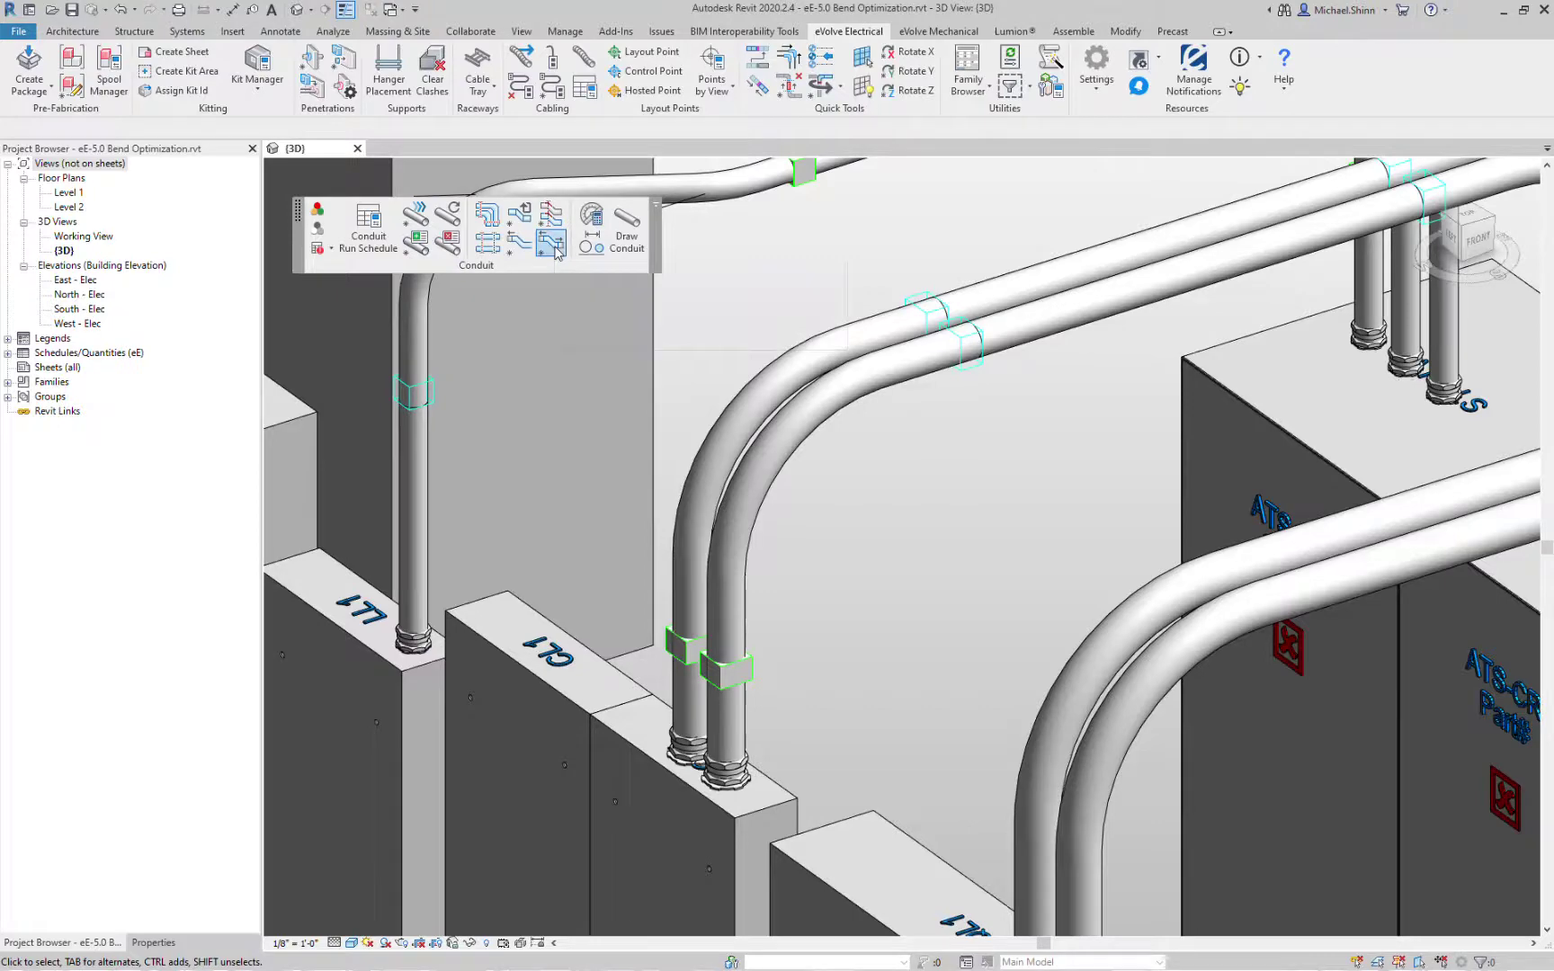
drag(882, 457, 805, 323)
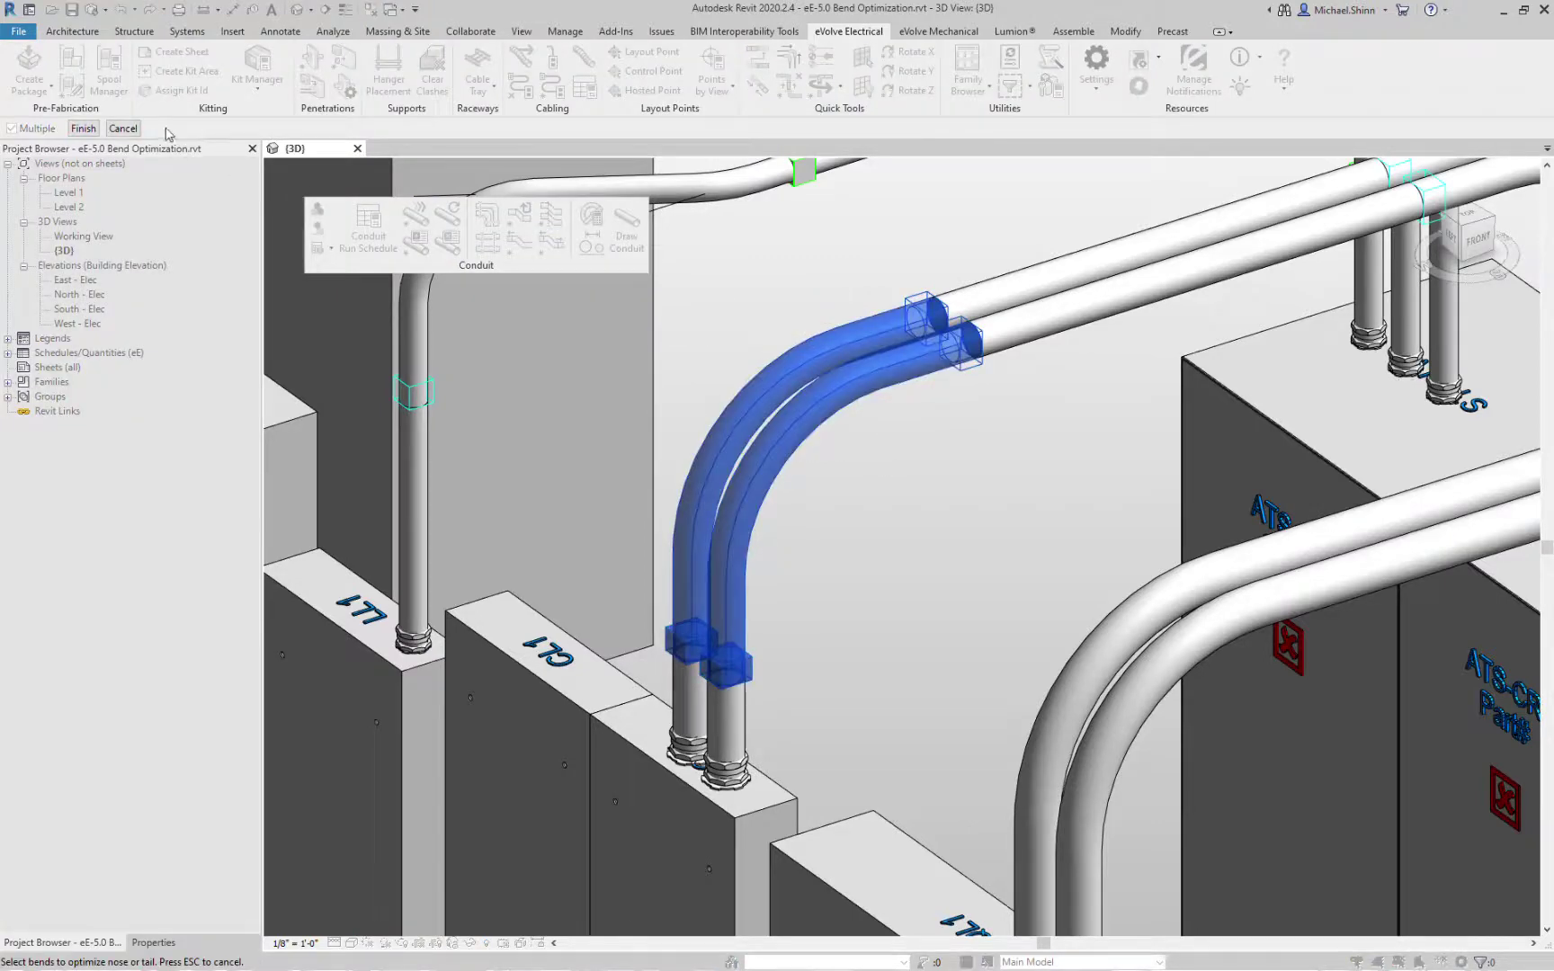
click(84, 129)
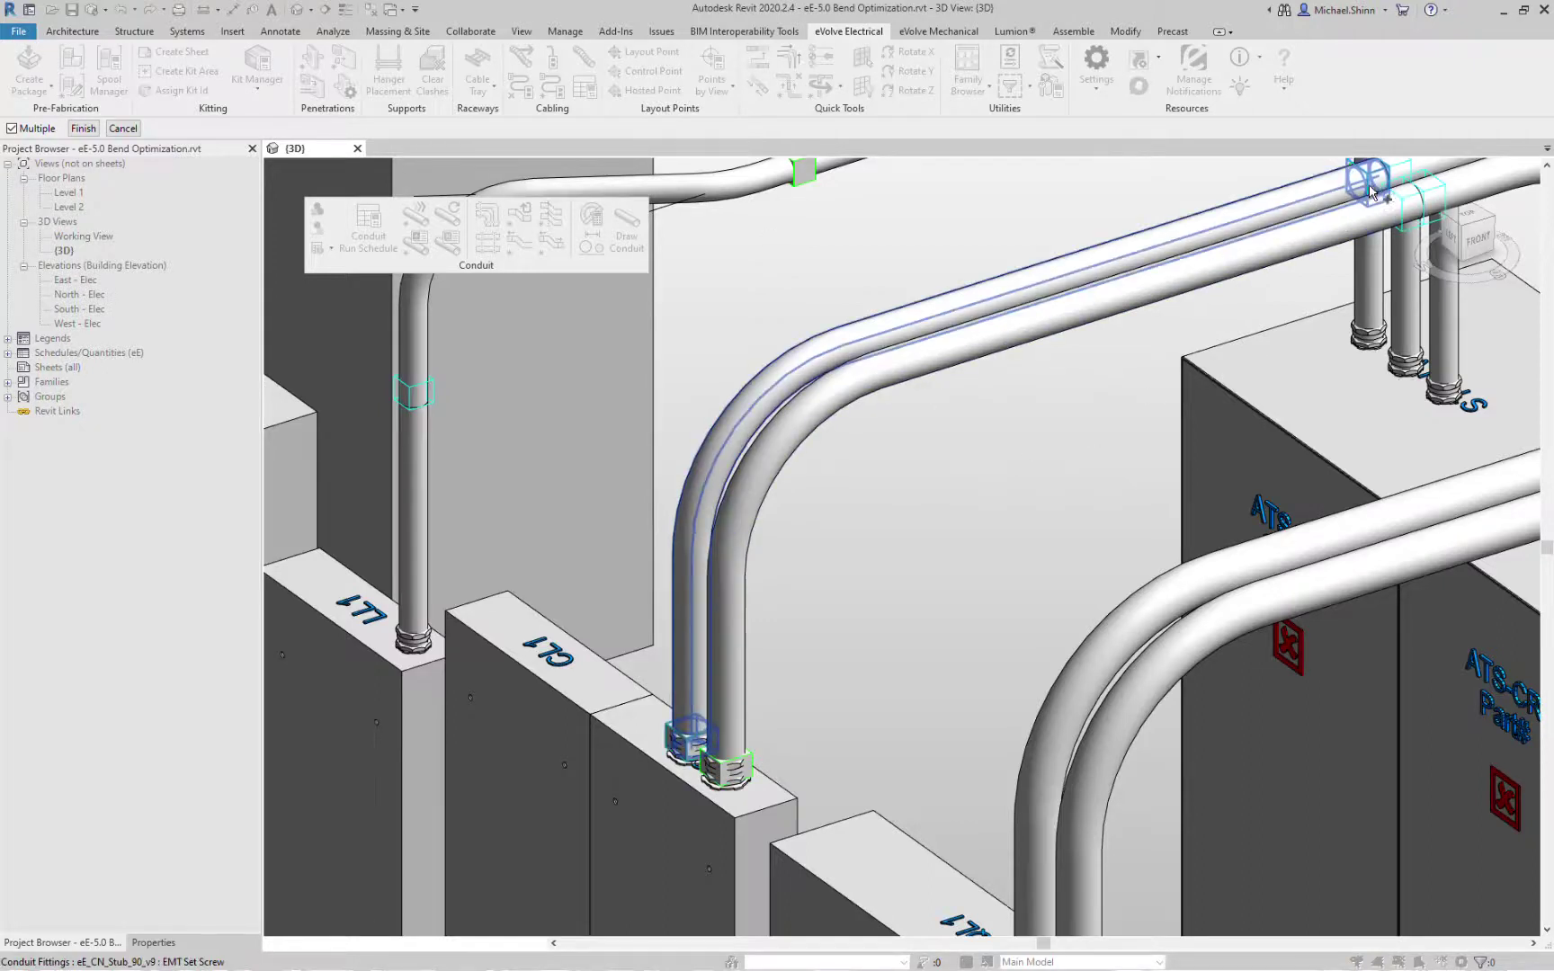
key(Escape)
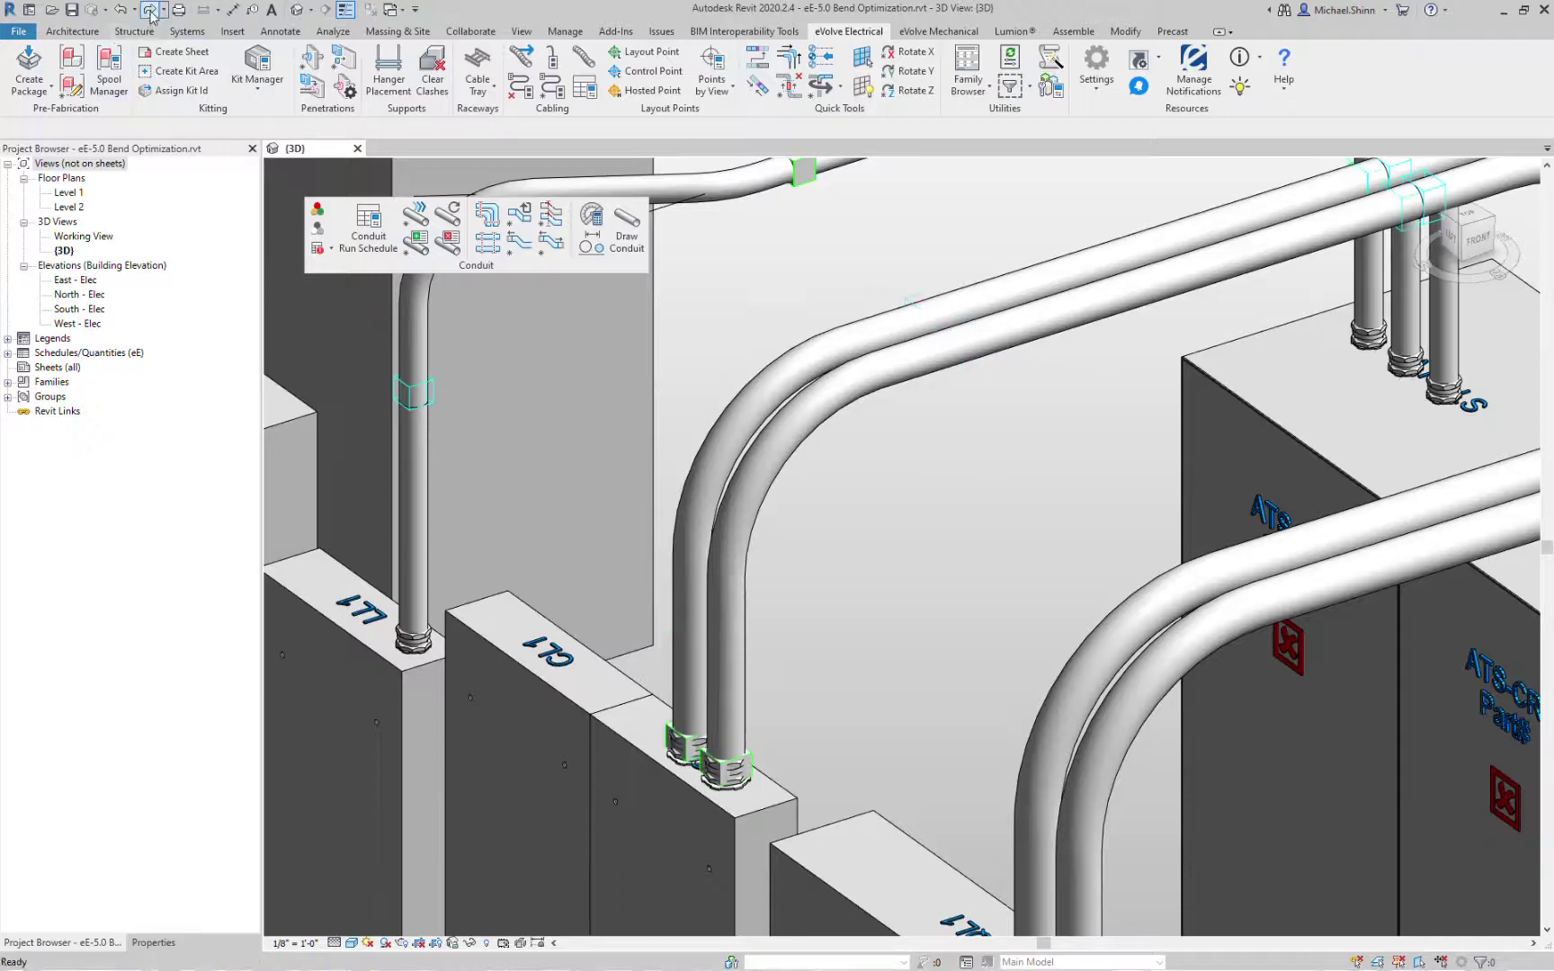
Step: Orbit the model around to the ATS panels
scroll(822, 486, down, 2)
drag(837, 486, 819, 389)
shift+middle_drag(856, 512, 1106, 472)
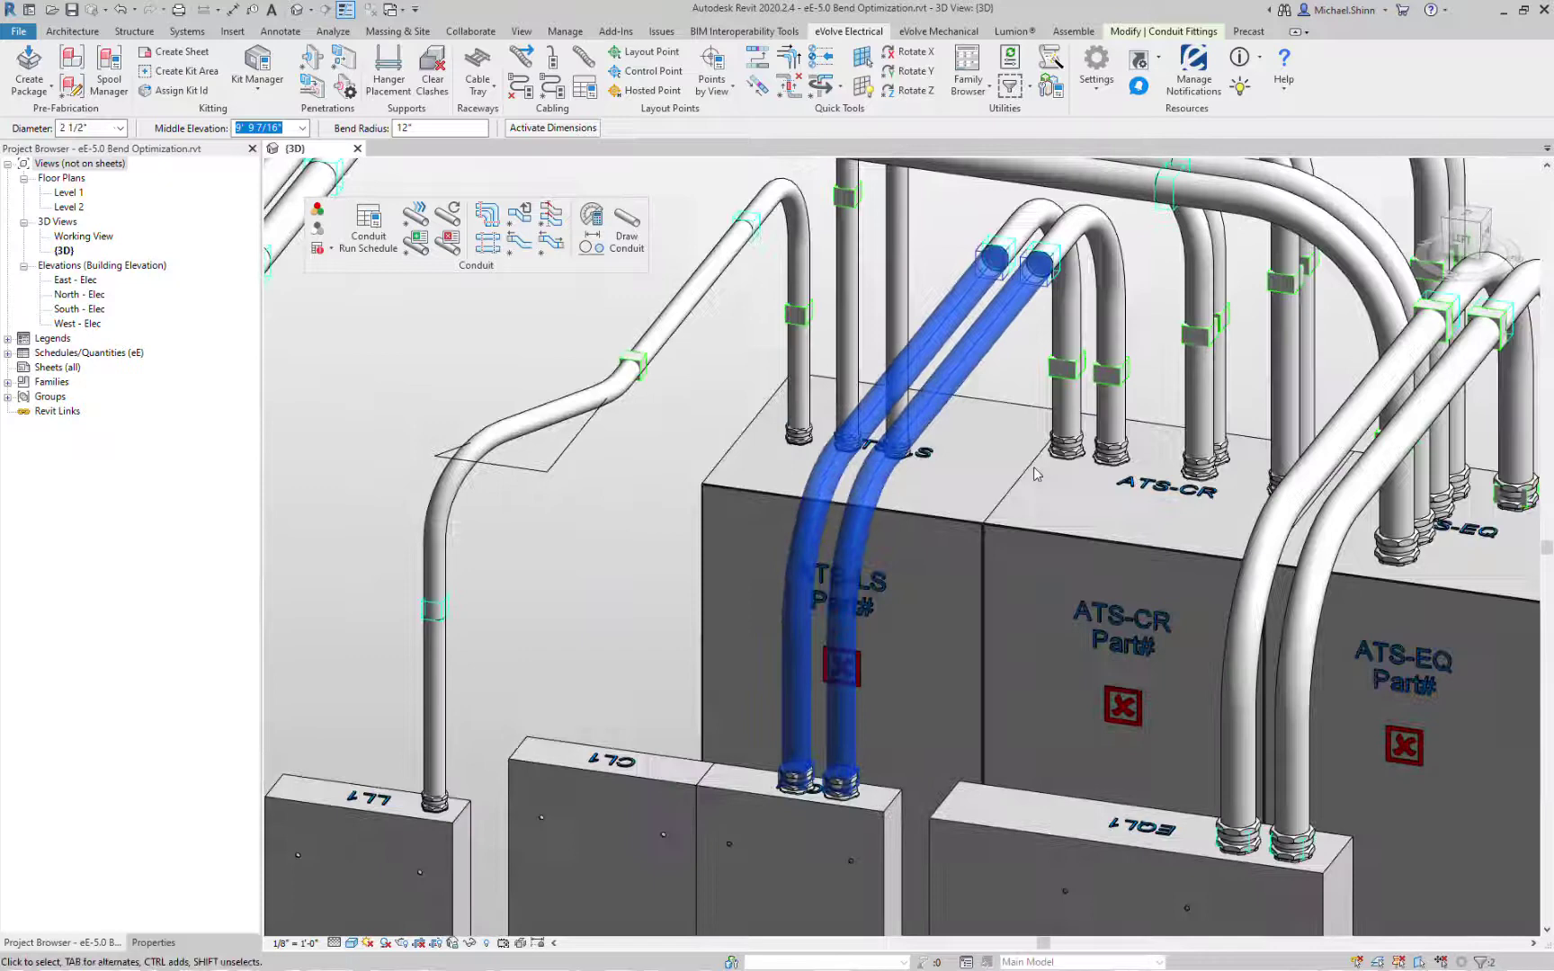
key(Escape)
Step: Optimize the U-shaped stub pair on ATS-CR with Consume Adjacent, check it, and zoom out
click(556, 243)
click(1064, 333)
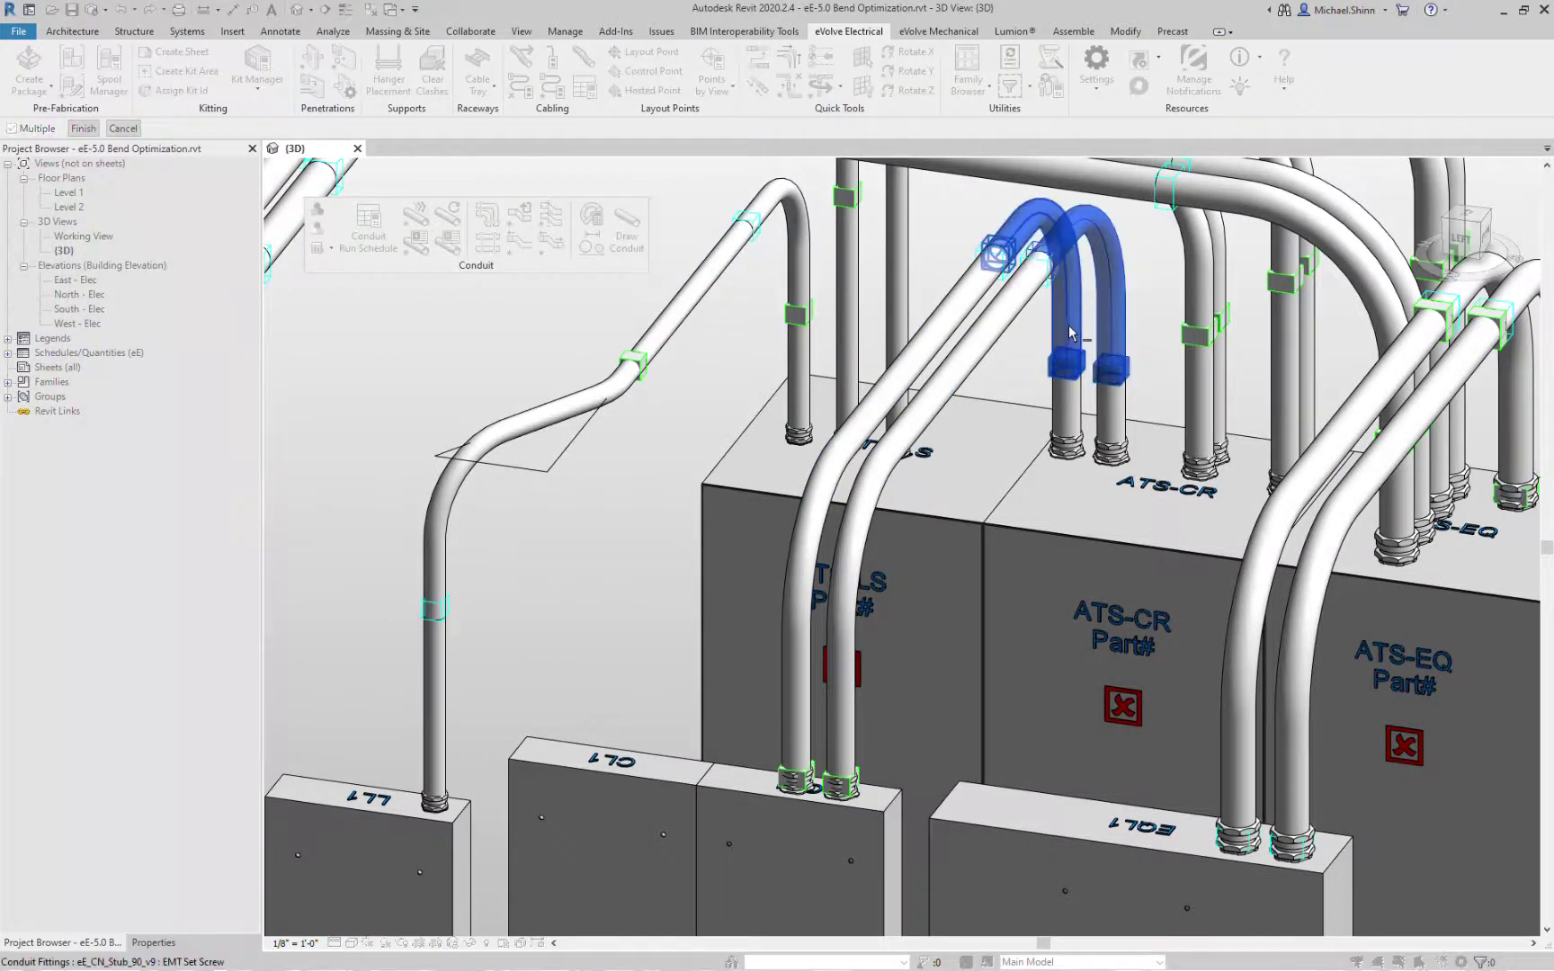
click(83, 127)
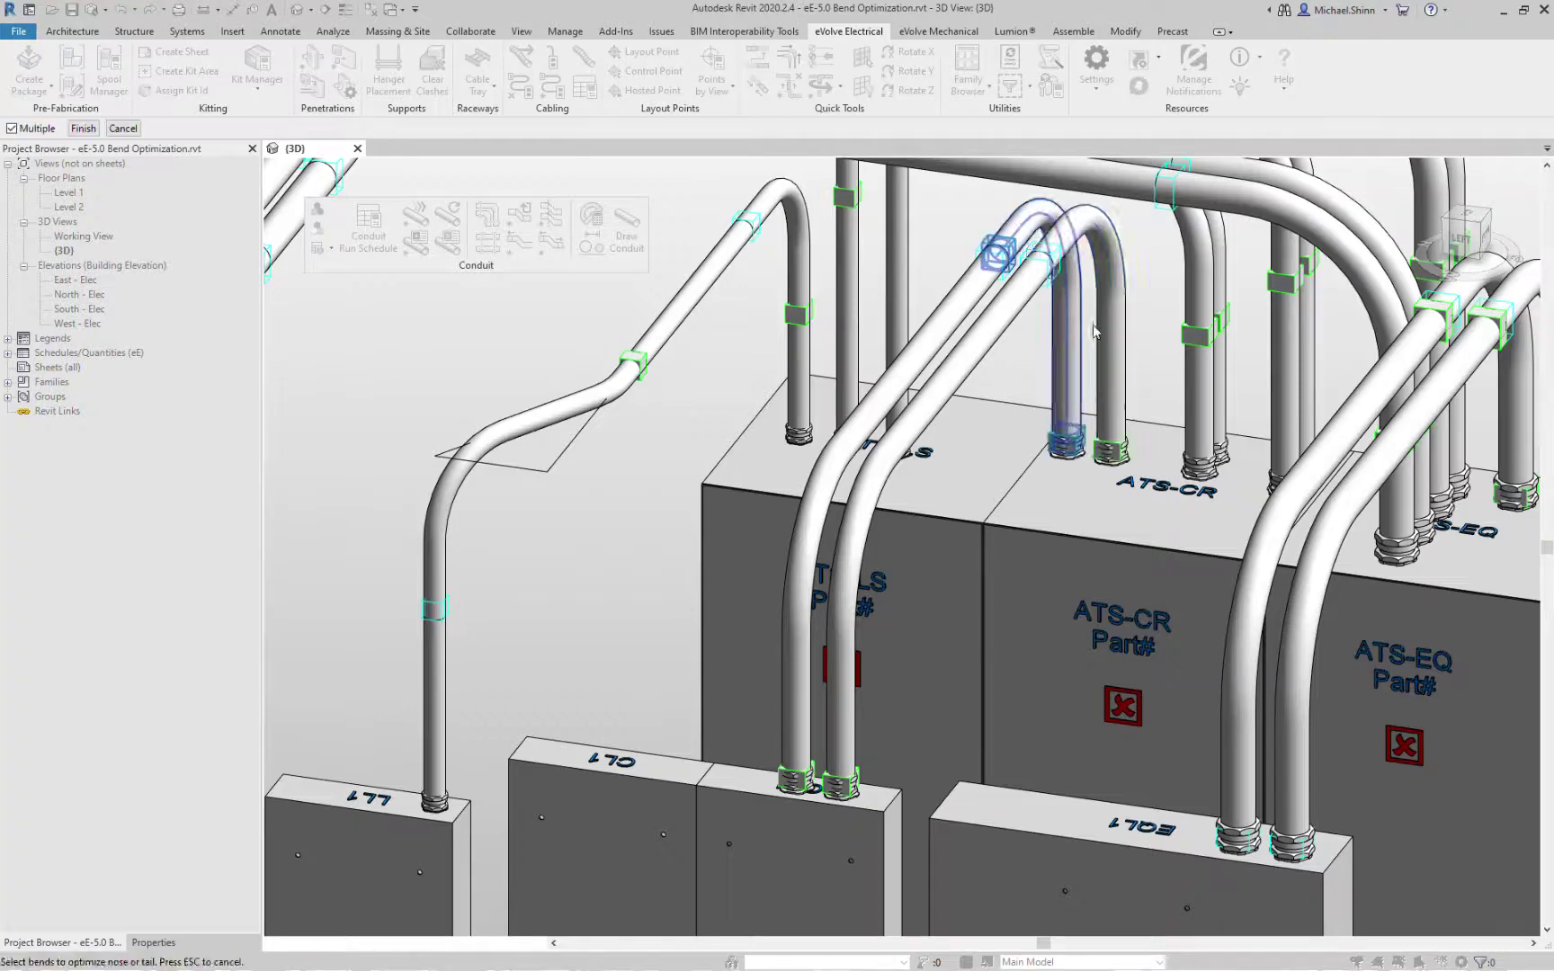
drag(1159, 358, 1058, 355)
key(Escape)
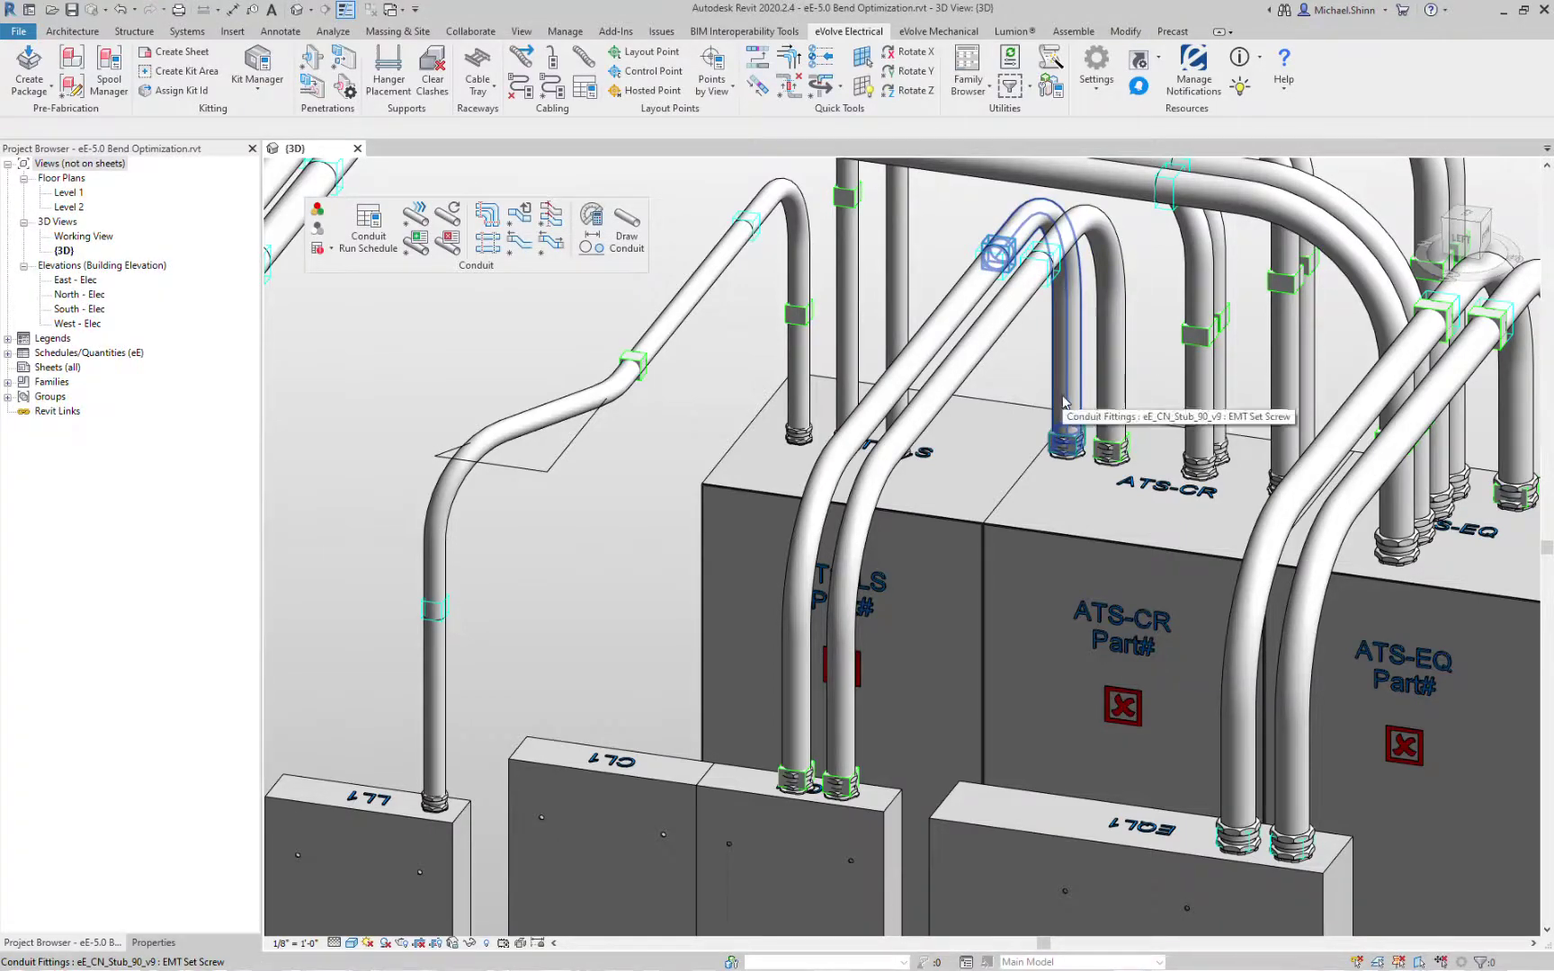
scroll(1067, 394, down, 3)
middle_drag(1070, 412, 1137, 513)
scroll(1136, 514, down, 2)
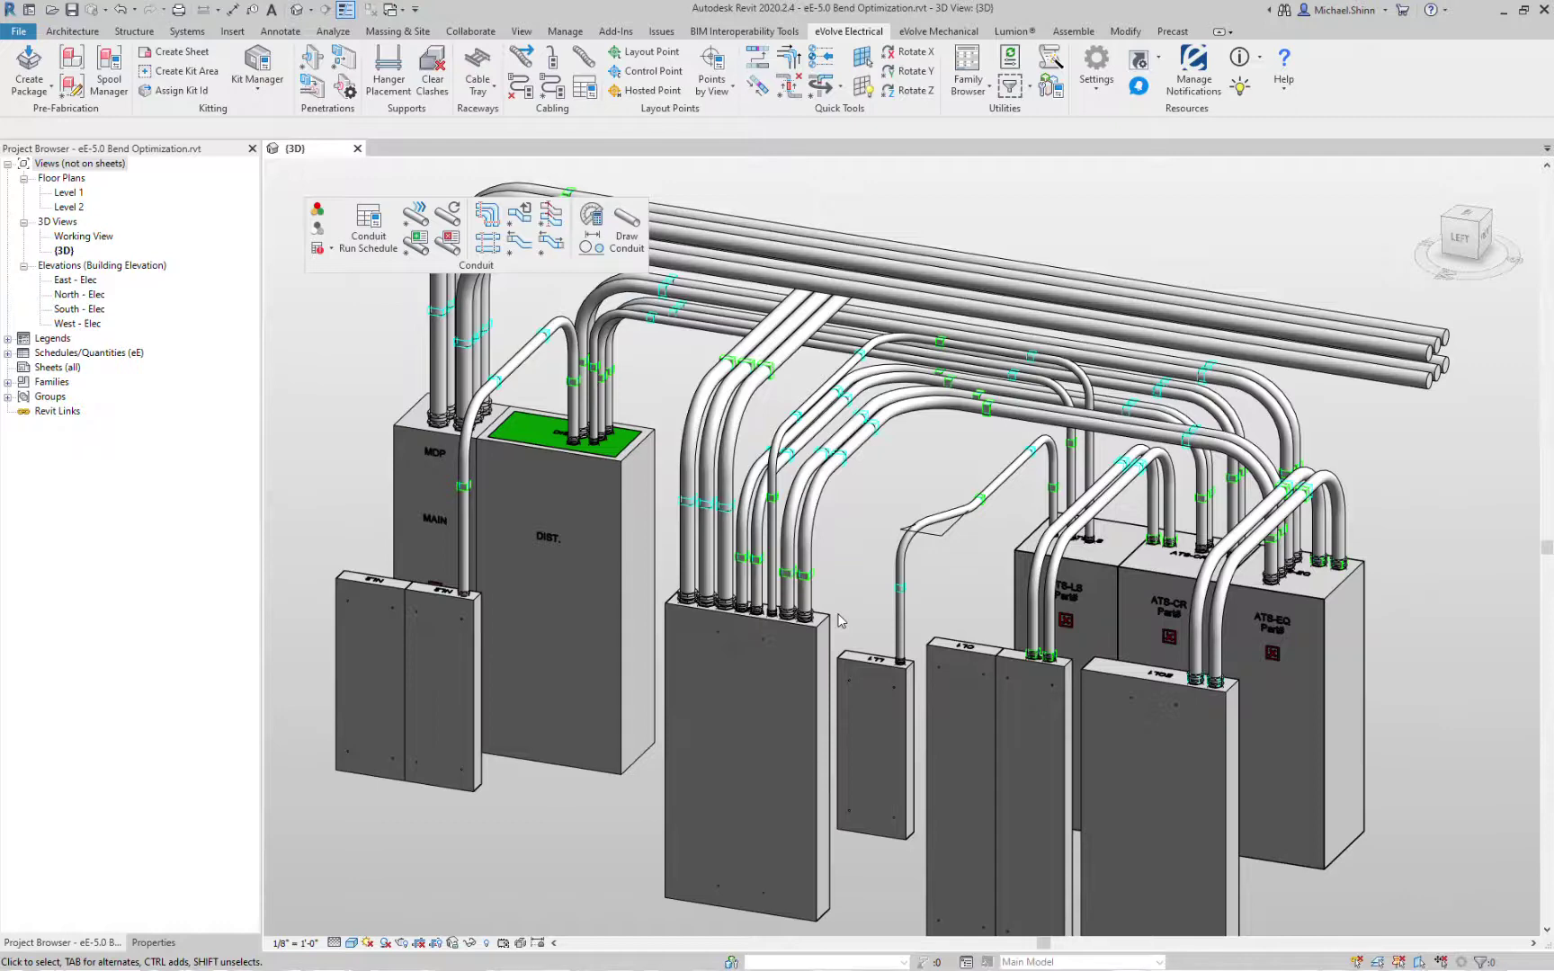
Step: Optimize the upper kick-90 bend on the LL1 conduit so it reaches the panel top
scroll(901, 598, up, 4)
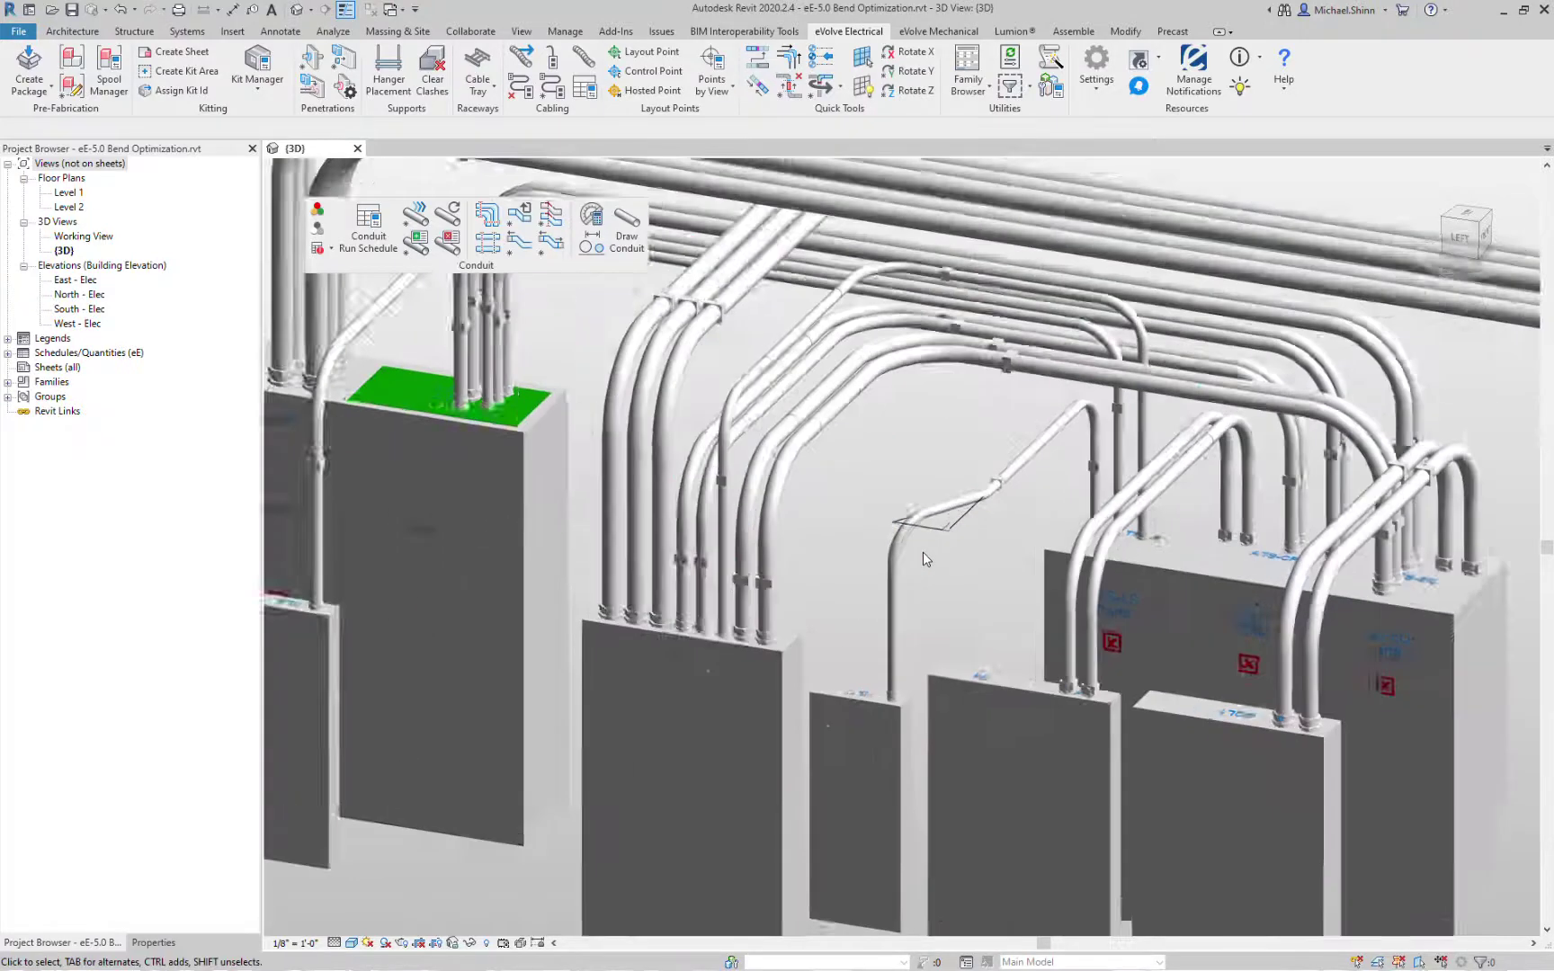
click(558, 250)
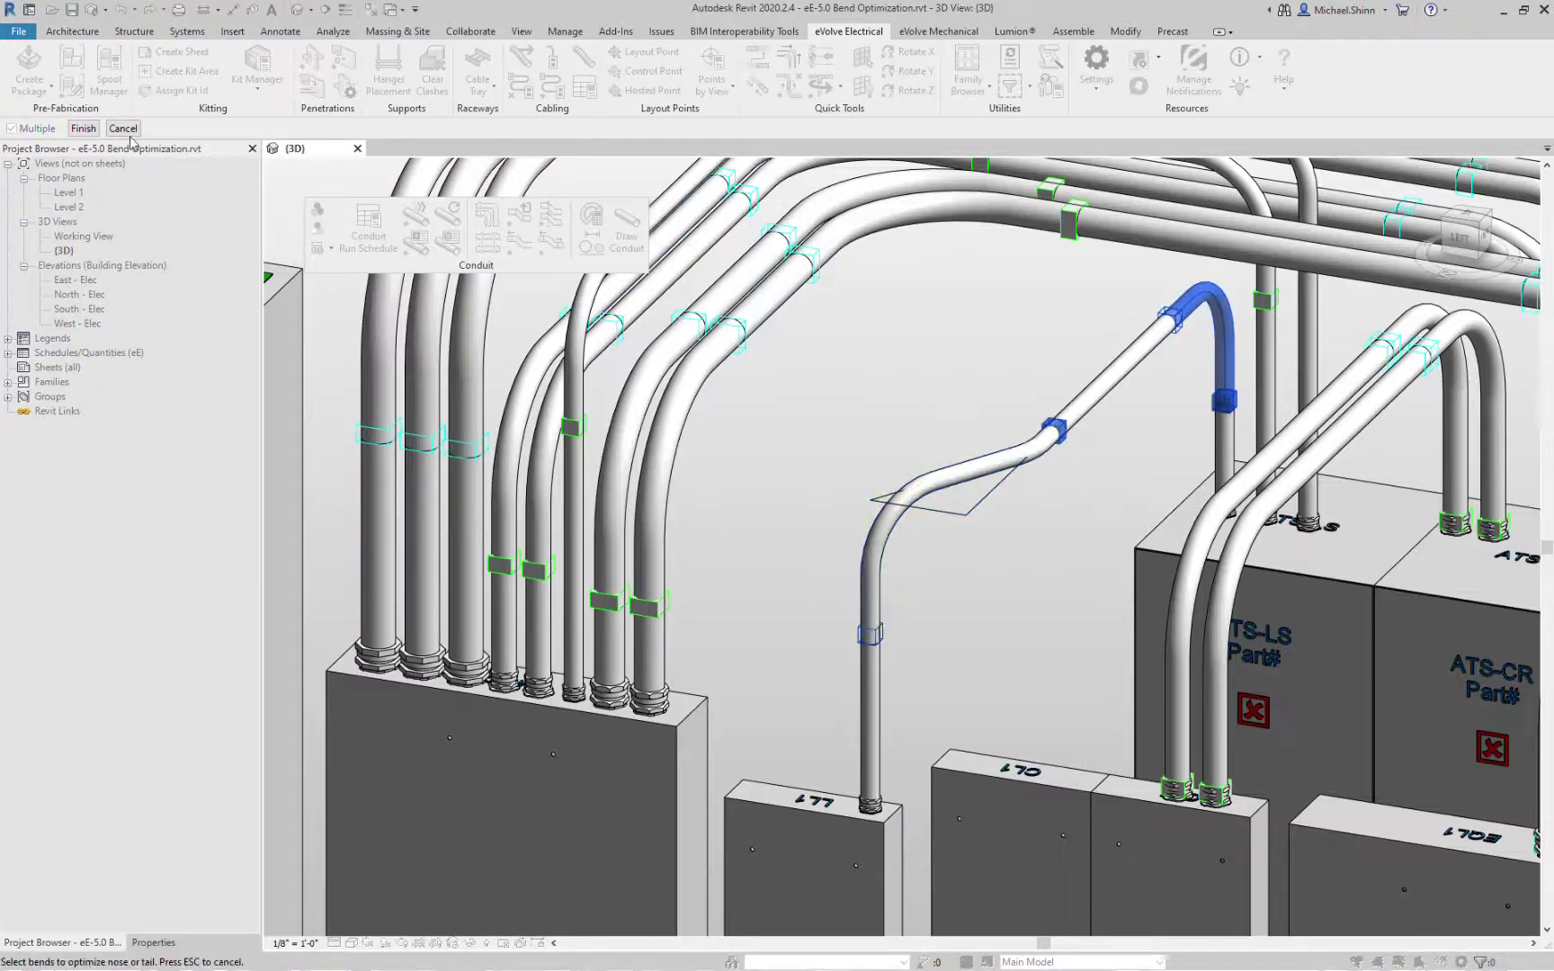
click(82, 129)
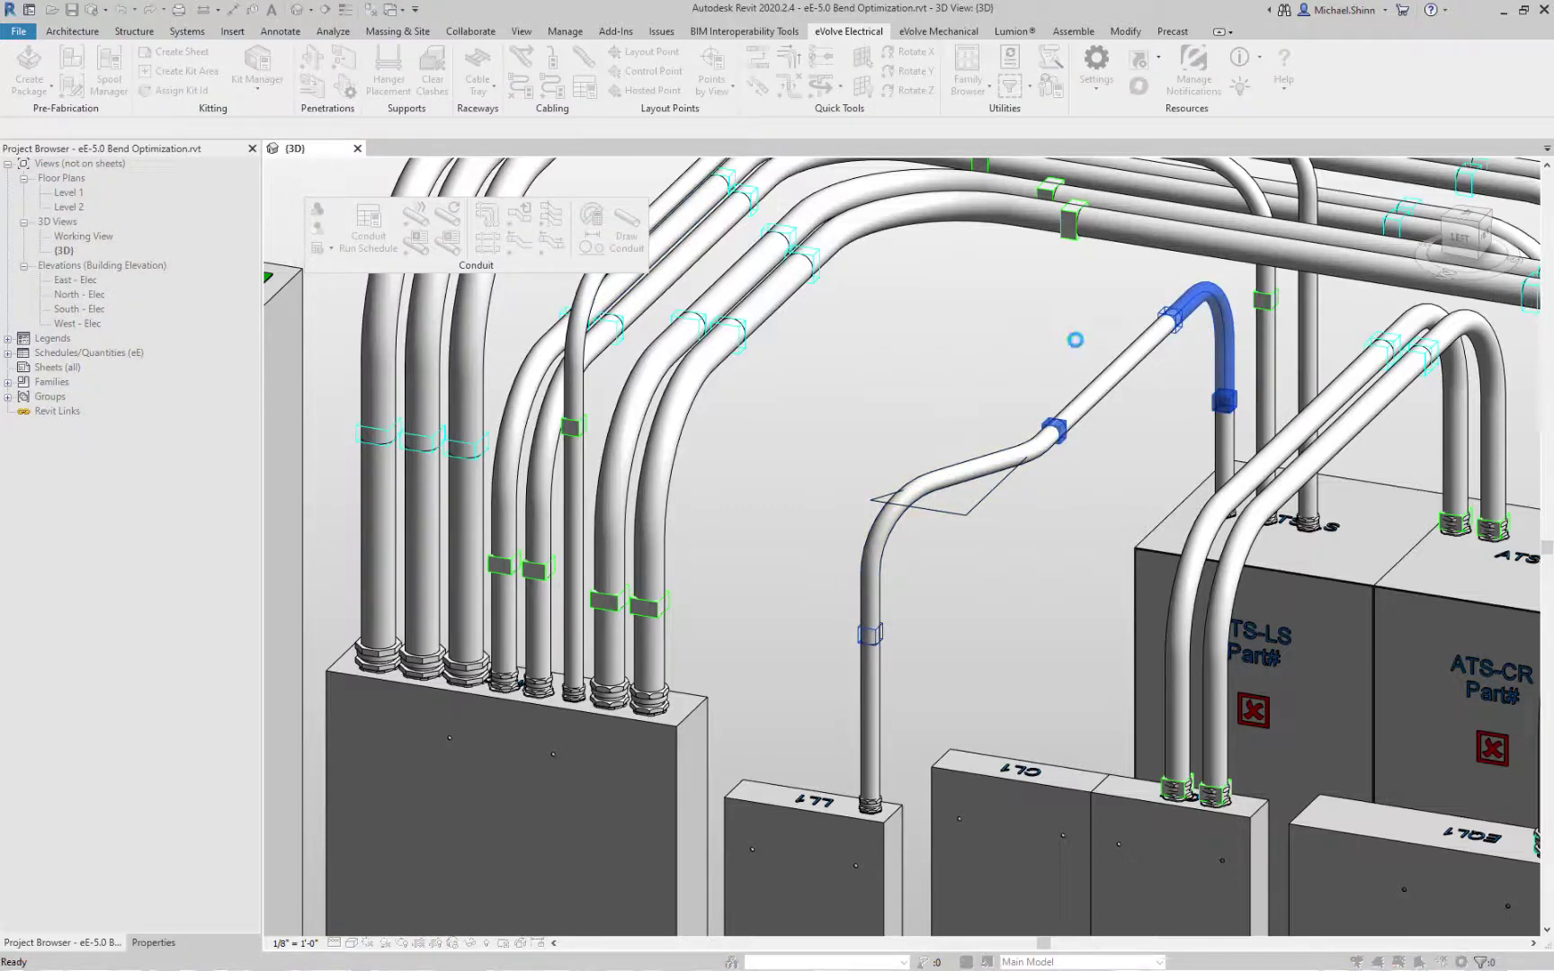
key(Escape)
click(1017, 468)
shift+middle_drag(1019, 460, 1027, 628)
click(1033, 420)
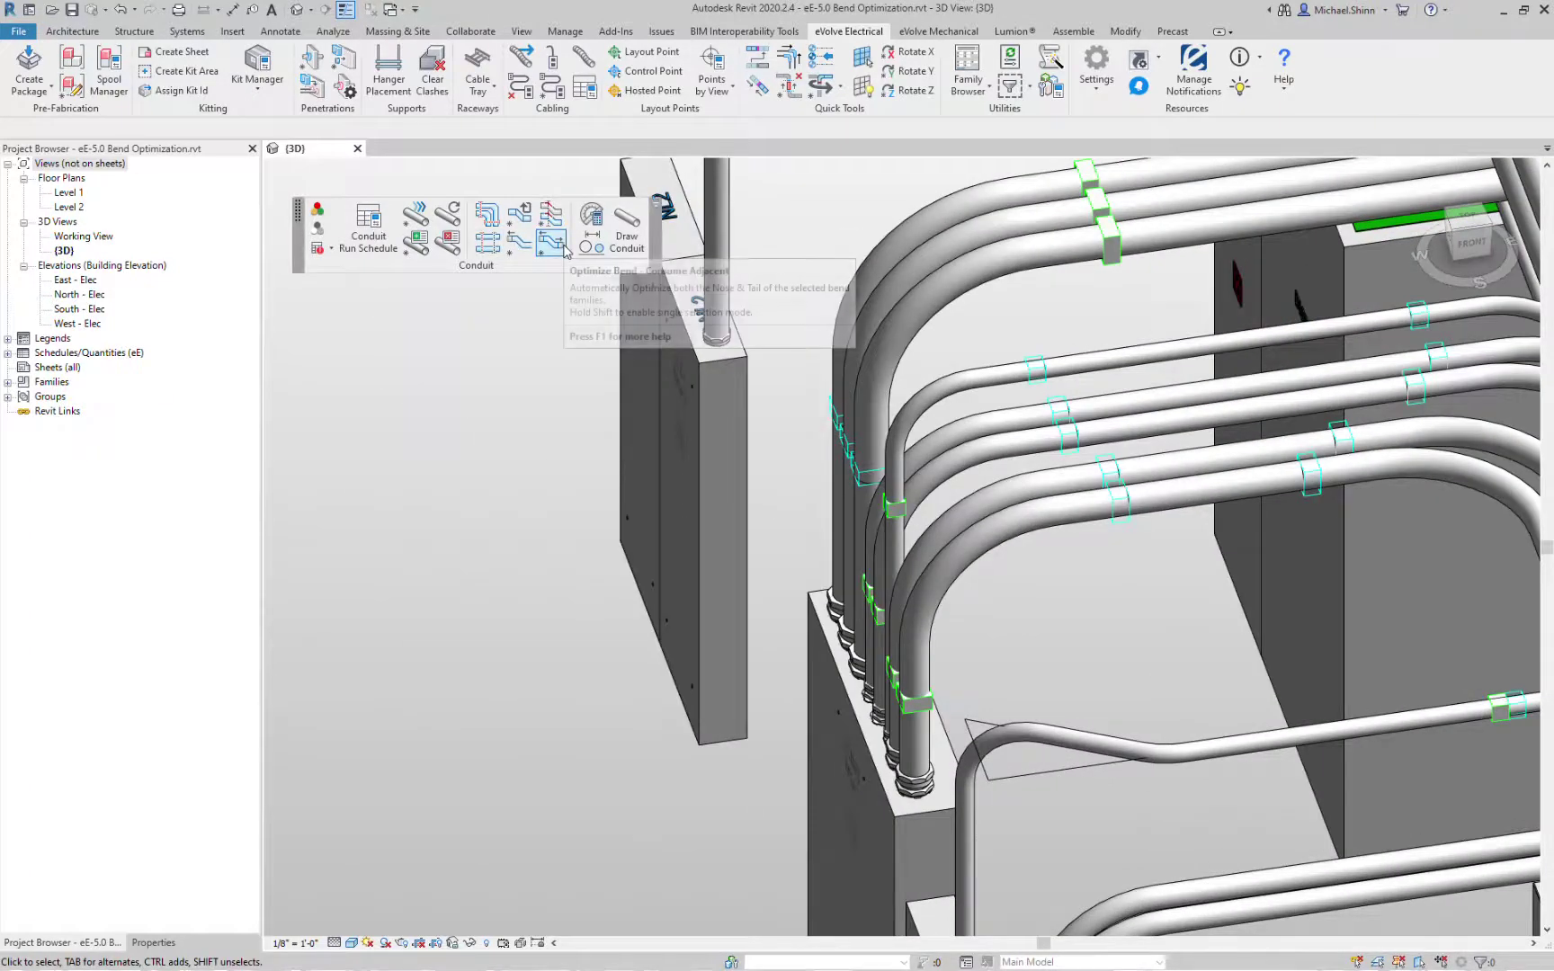
Step: Crossing-select the stacked bend bank above the MAIN DIST panel and optimize it with Consume Adjacent
click(563, 251)
drag(1027, 652, 944, 201)
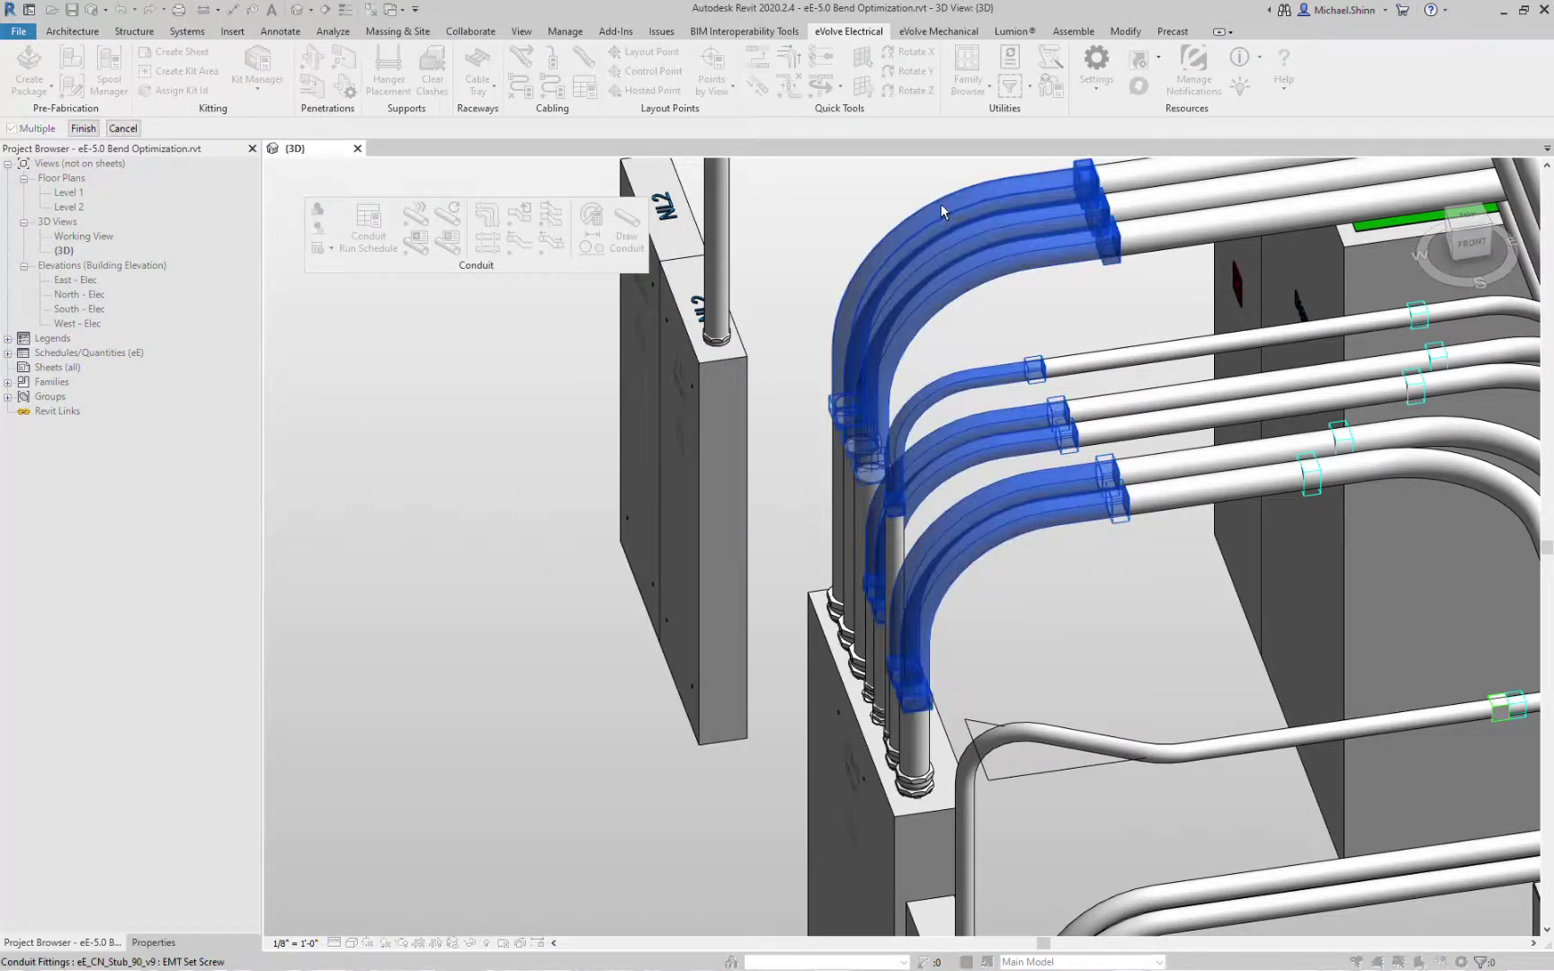
click(82, 129)
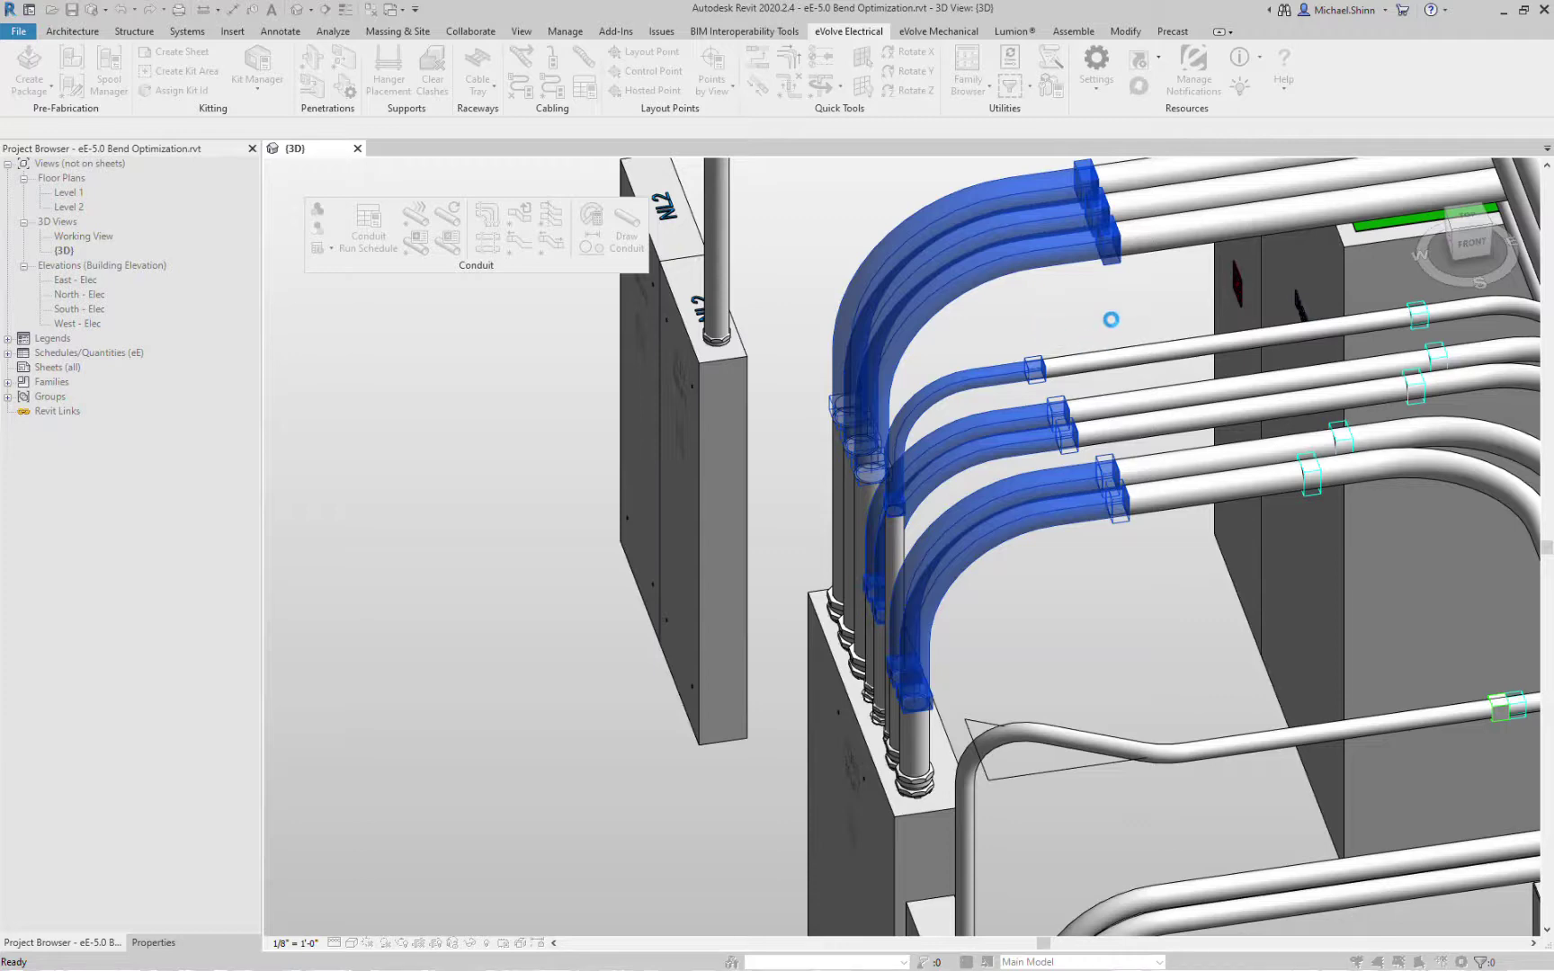
drag(1041, 583, 948, 225)
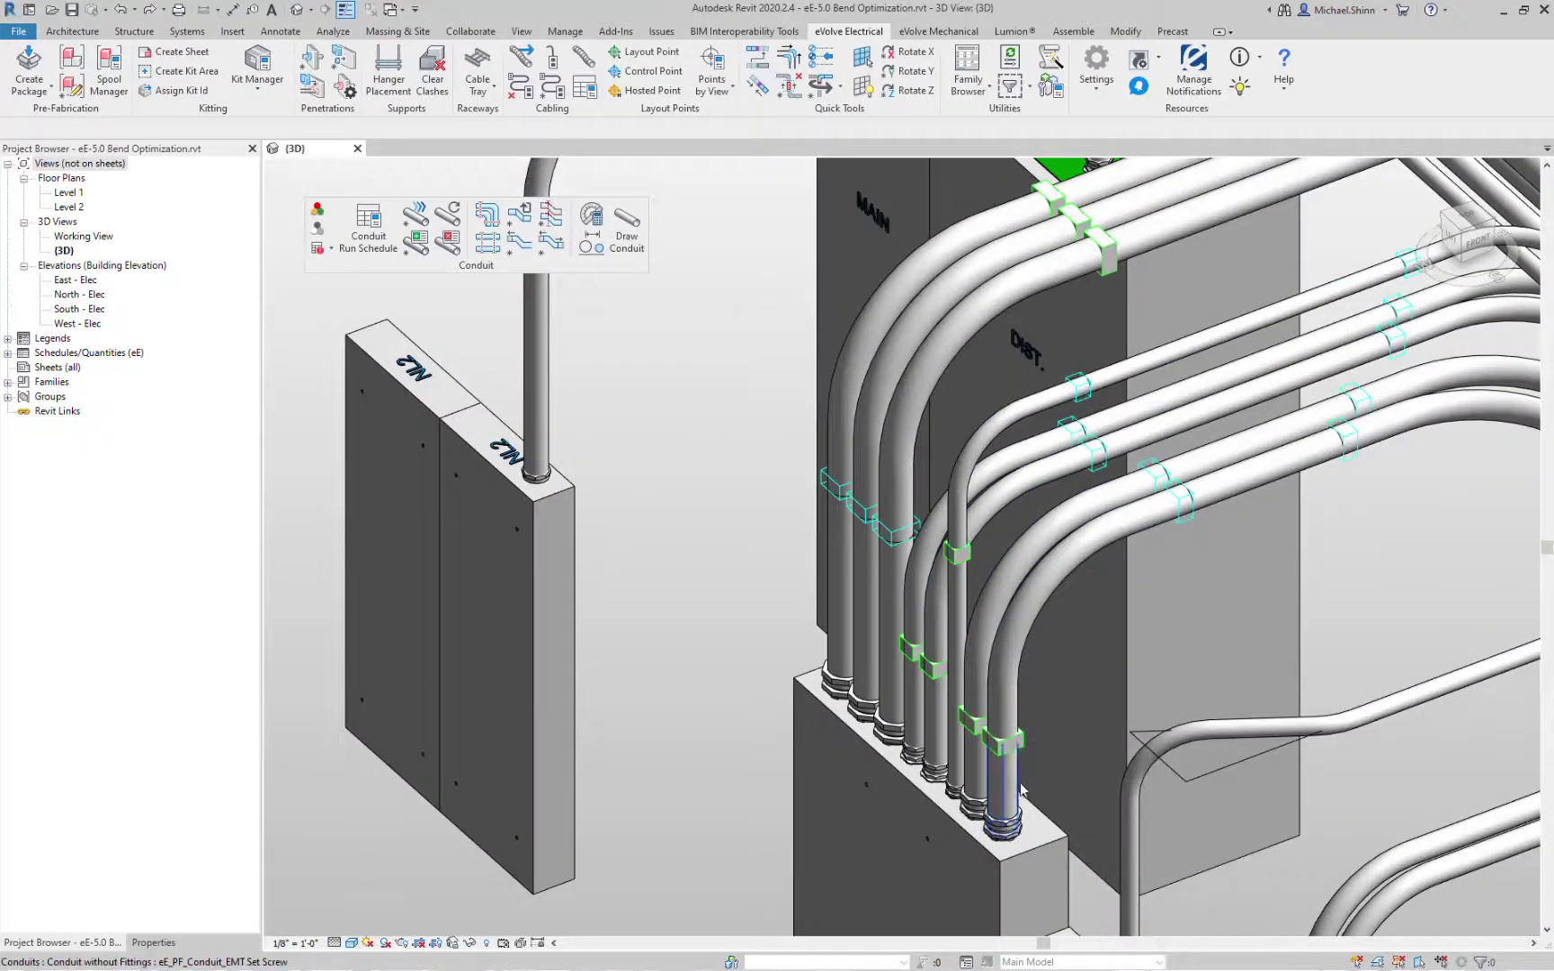
click(1014, 789)
click(971, 776)
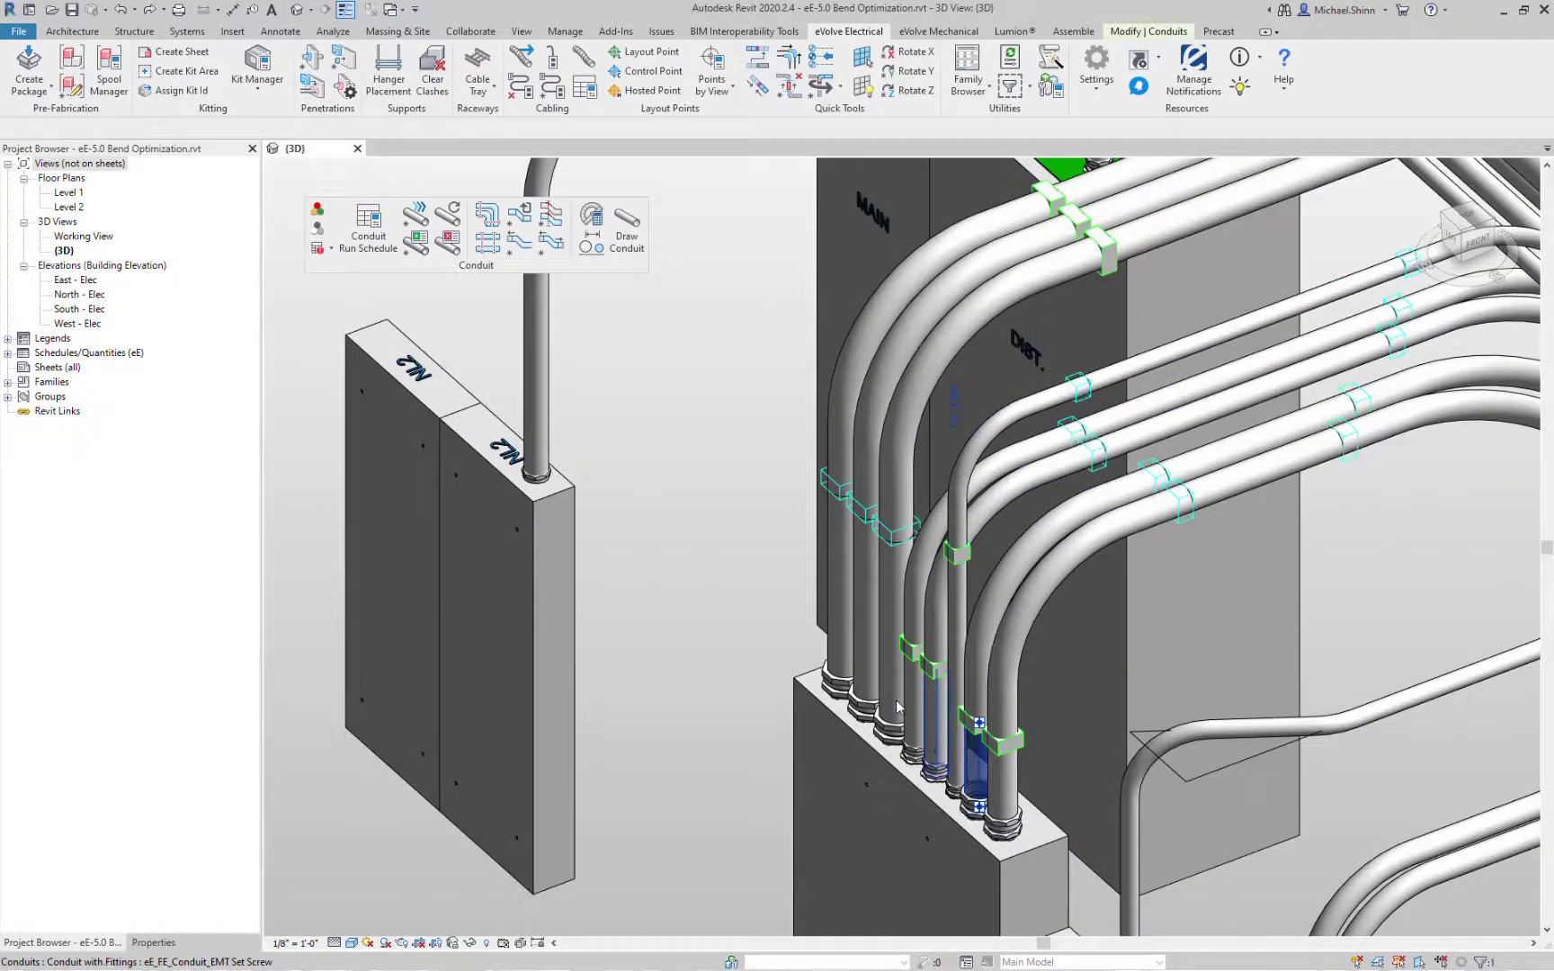
click(934, 727)
click(582, 400)
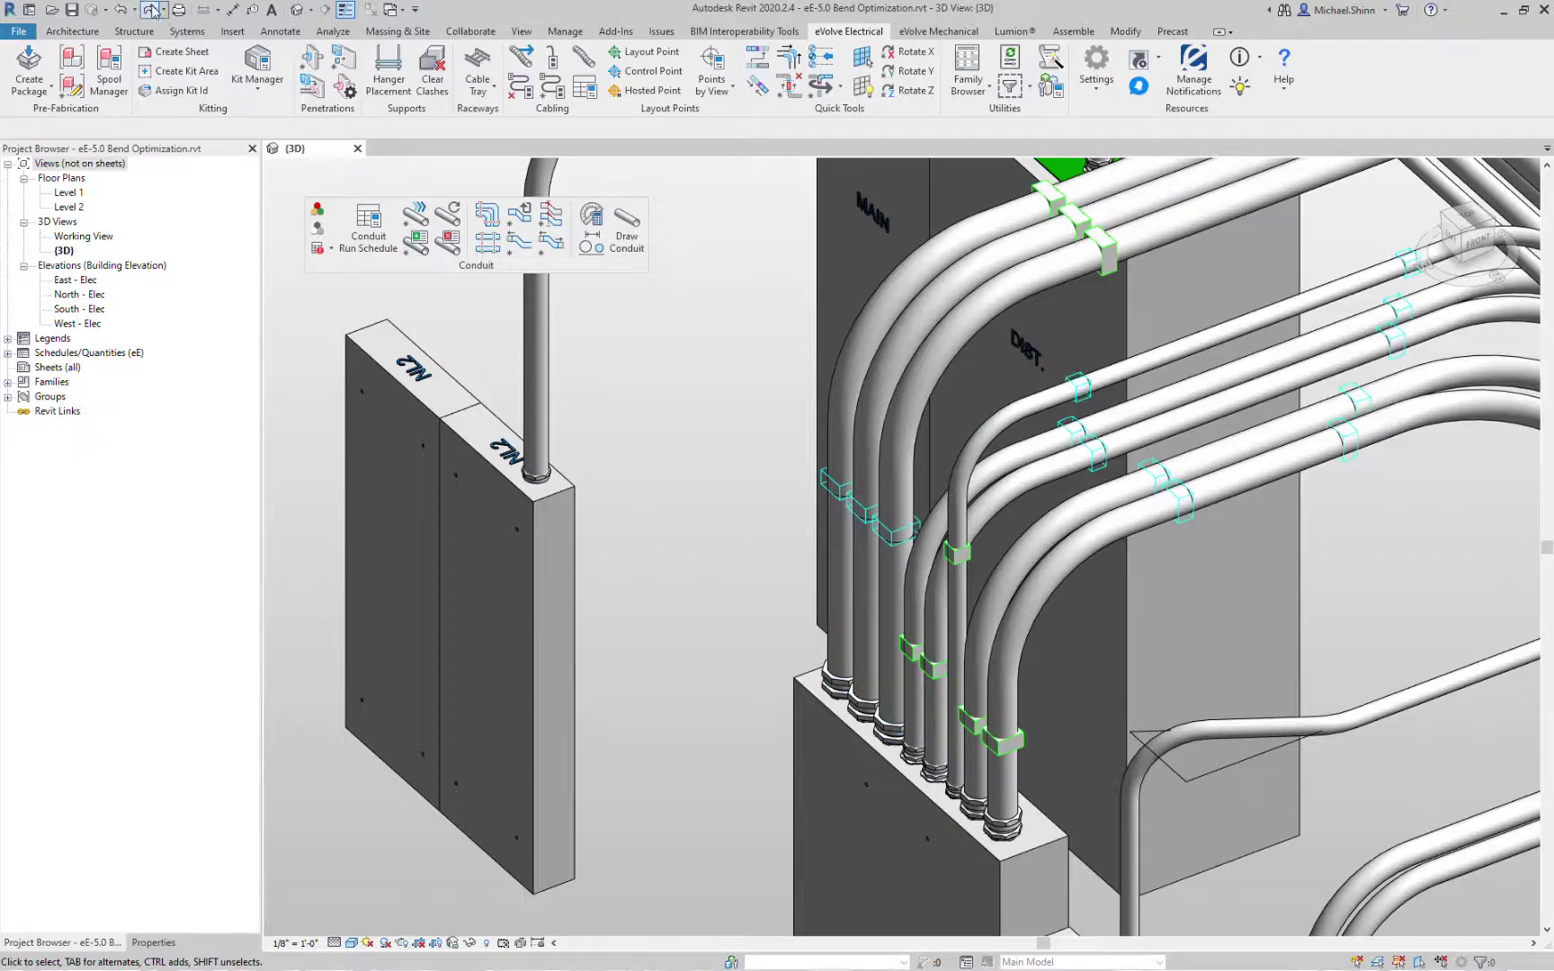
click(1004, 662)
shift+middle_drag(1041, 705, 1242, 647)
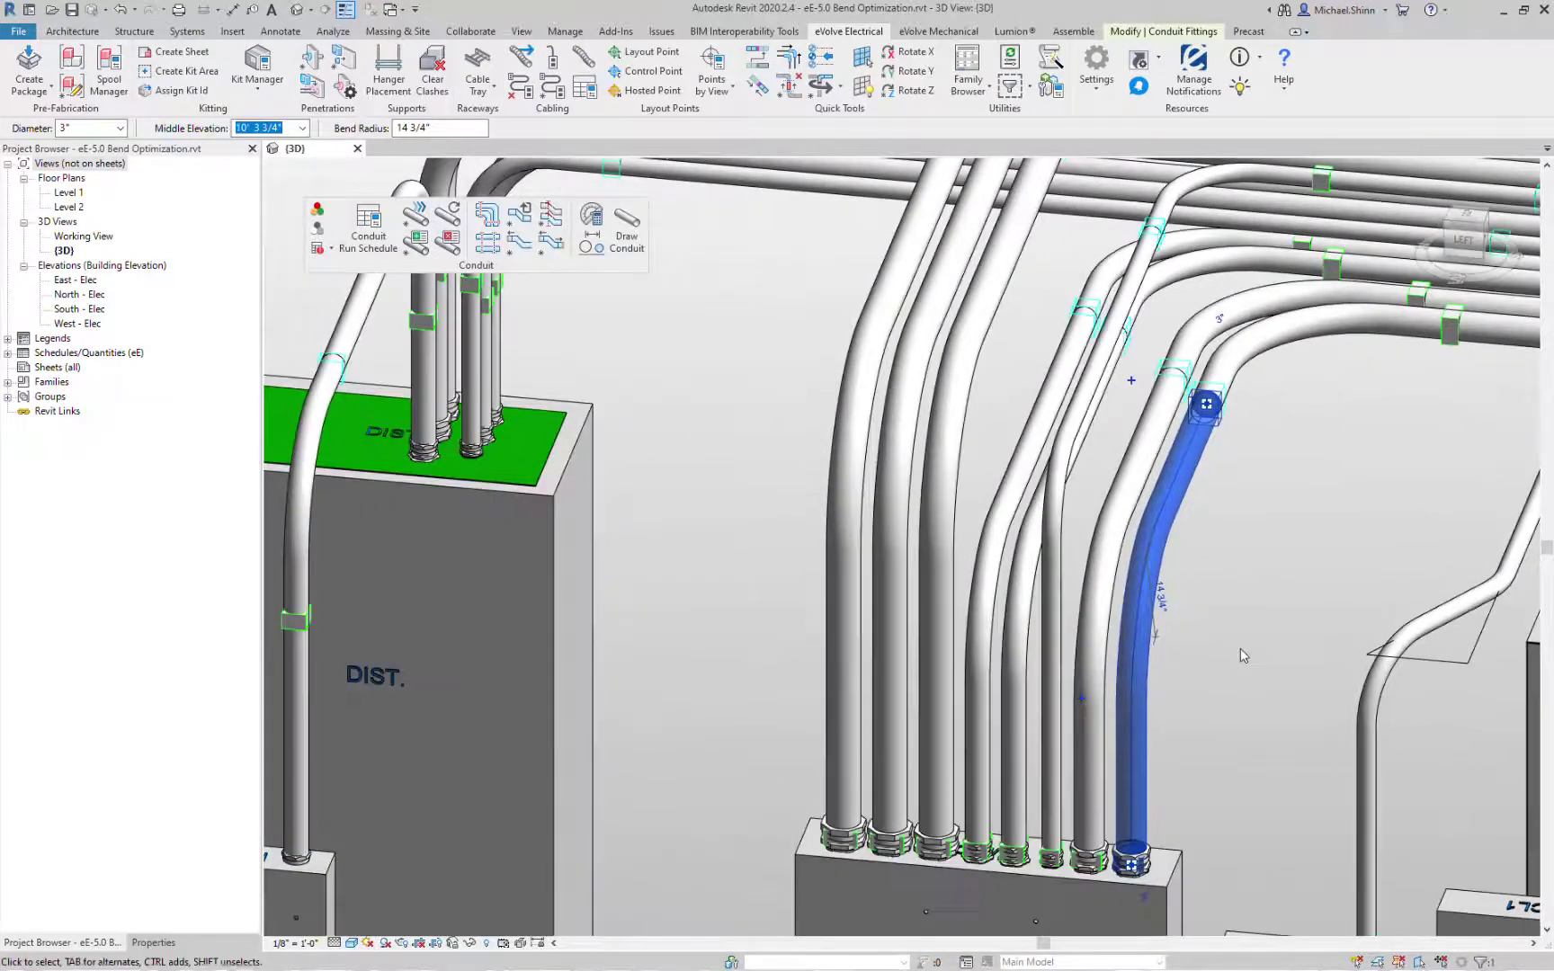
click(1240, 649)
scroll(1236, 643, down, 2)
middle_drag(1250, 571, 1010, 526)
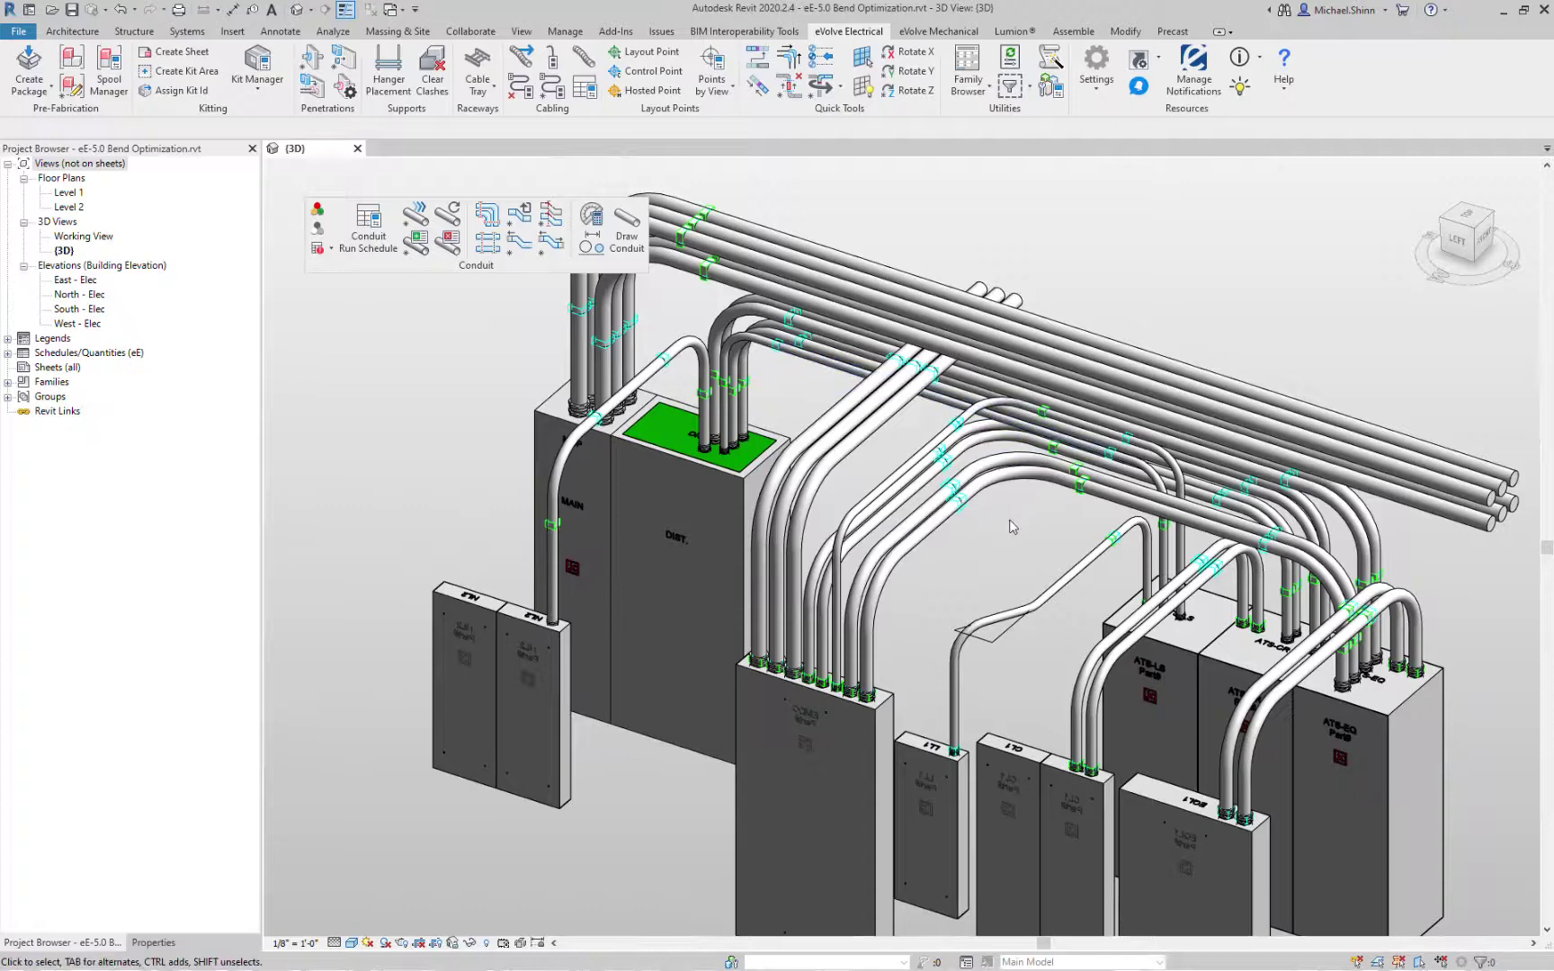
Step: Turn off the Conduits model category in the 3D view's Visibility/Graphic Overrides
key(v)
key(g)
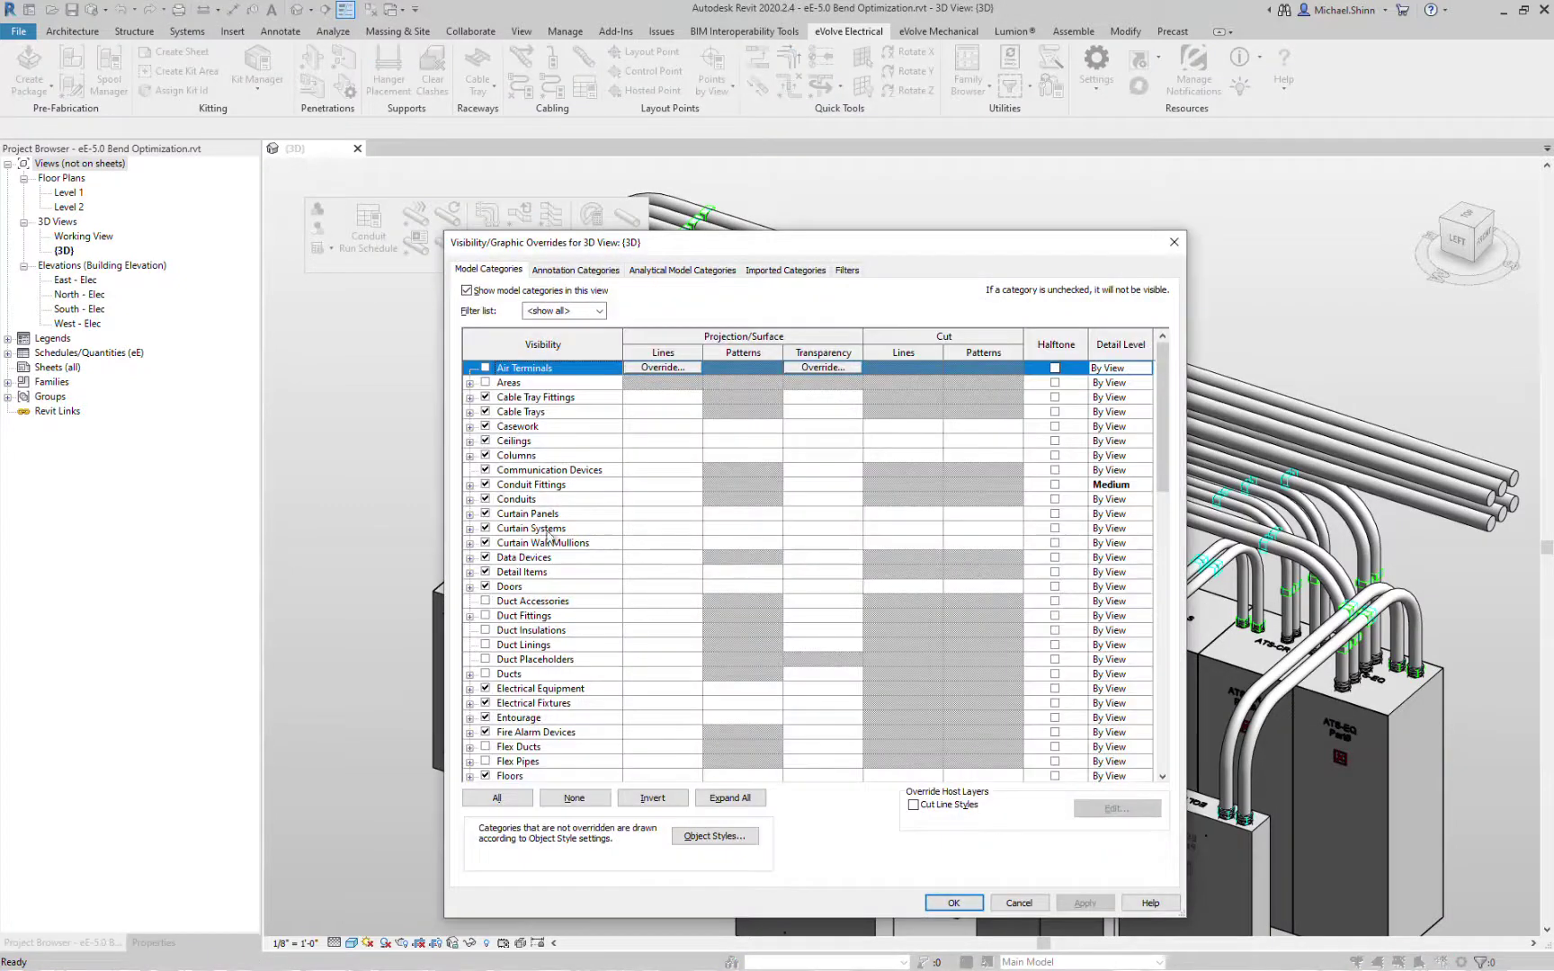
click(494, 501)
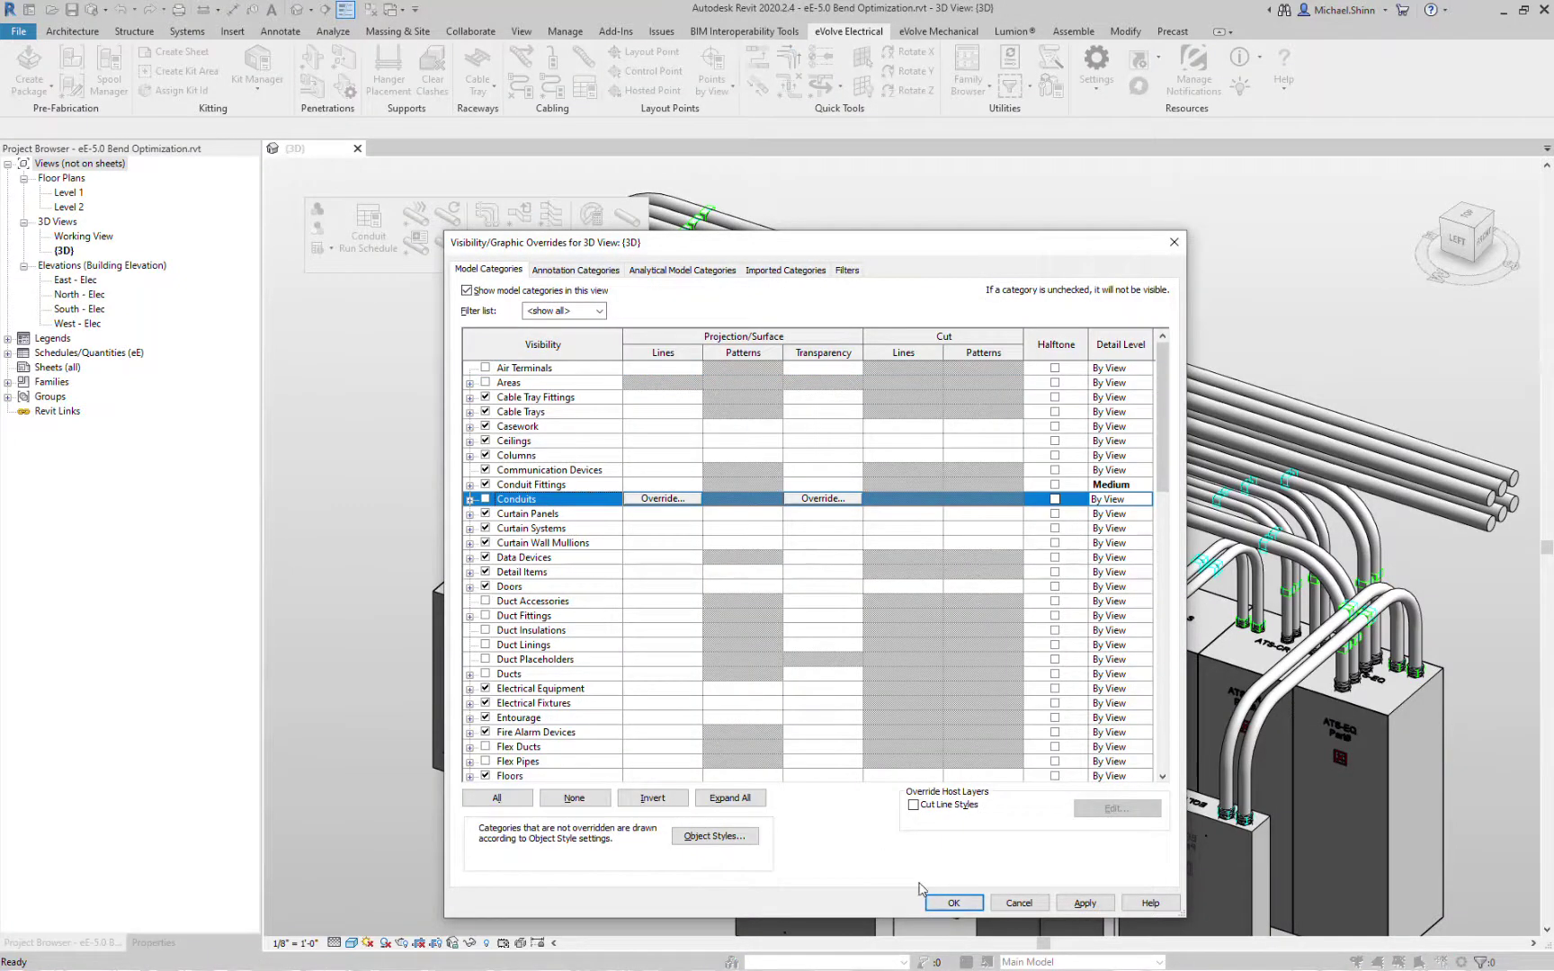
click(948, 902)
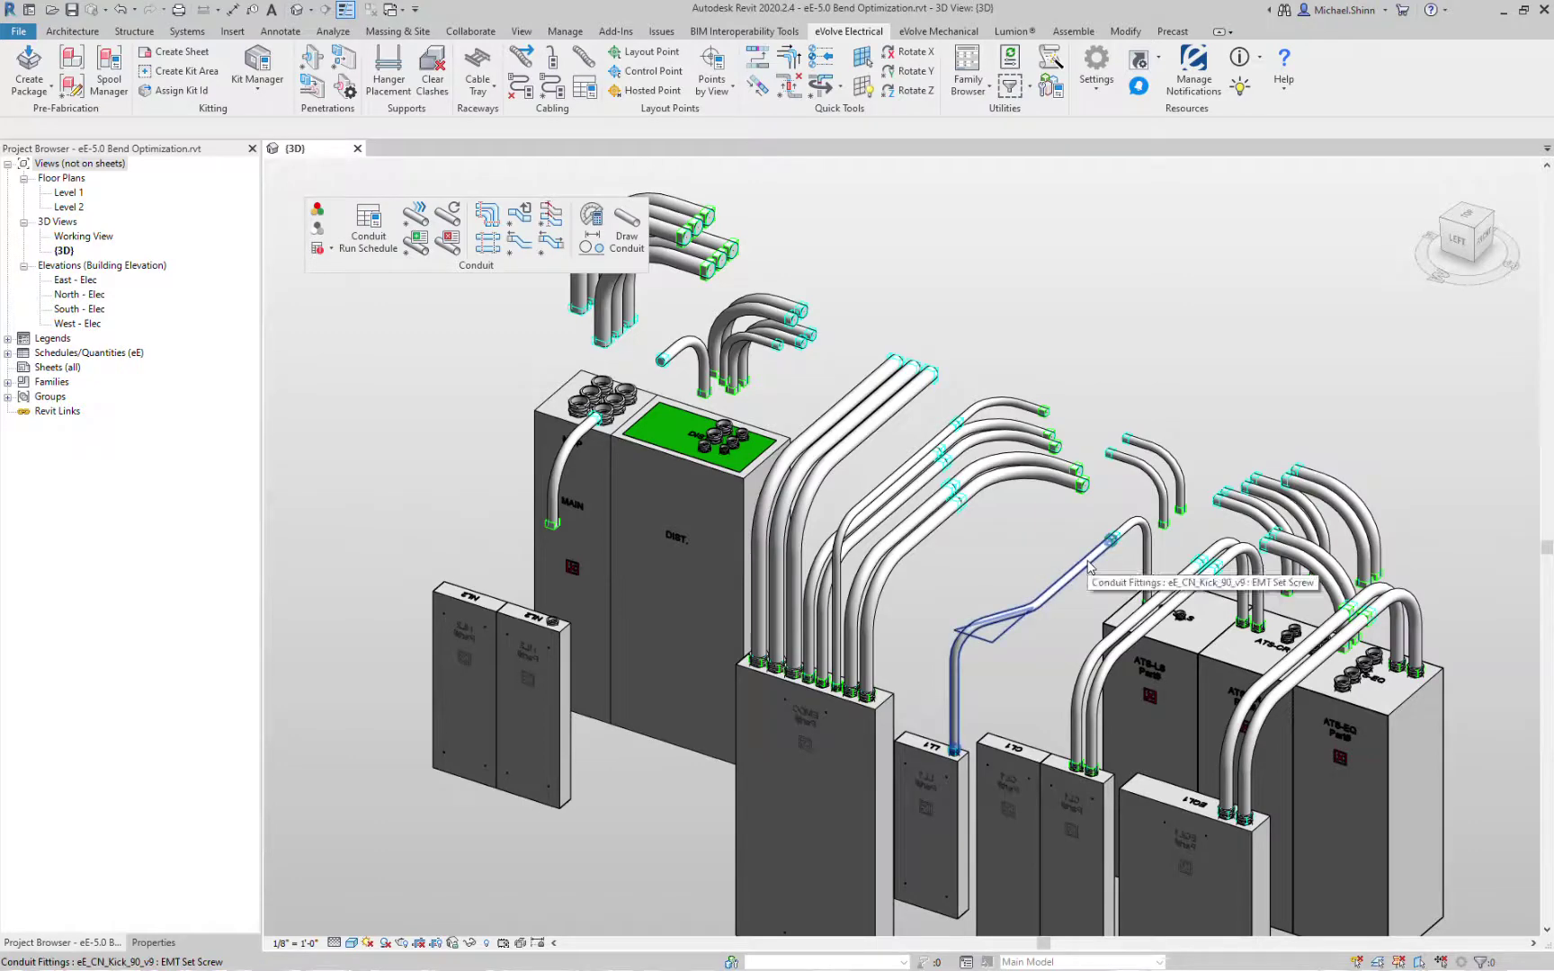
Step: Optimize both bend groups over the MDP and DIST panels together with Consume Adjacent
shift+middle_drag(1090, 565, 1370, 557)
middle_drag(466, 532, 886, 477)
scroll(885, 476, up, 2)
click(558, 250)
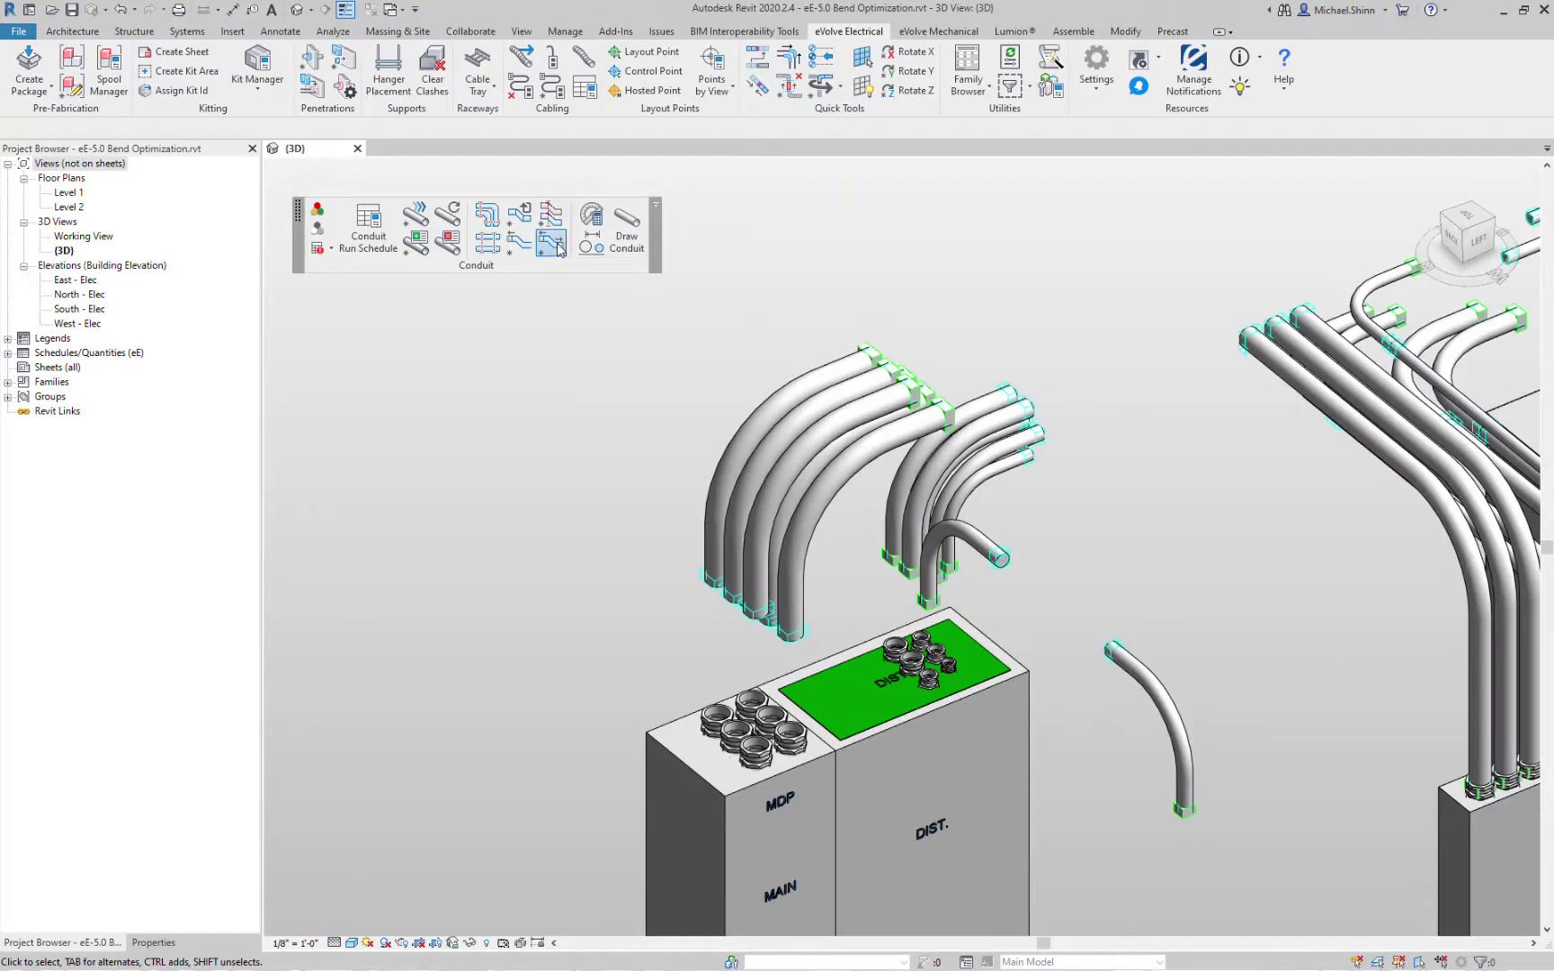
drag(837, 531, 774, 373)
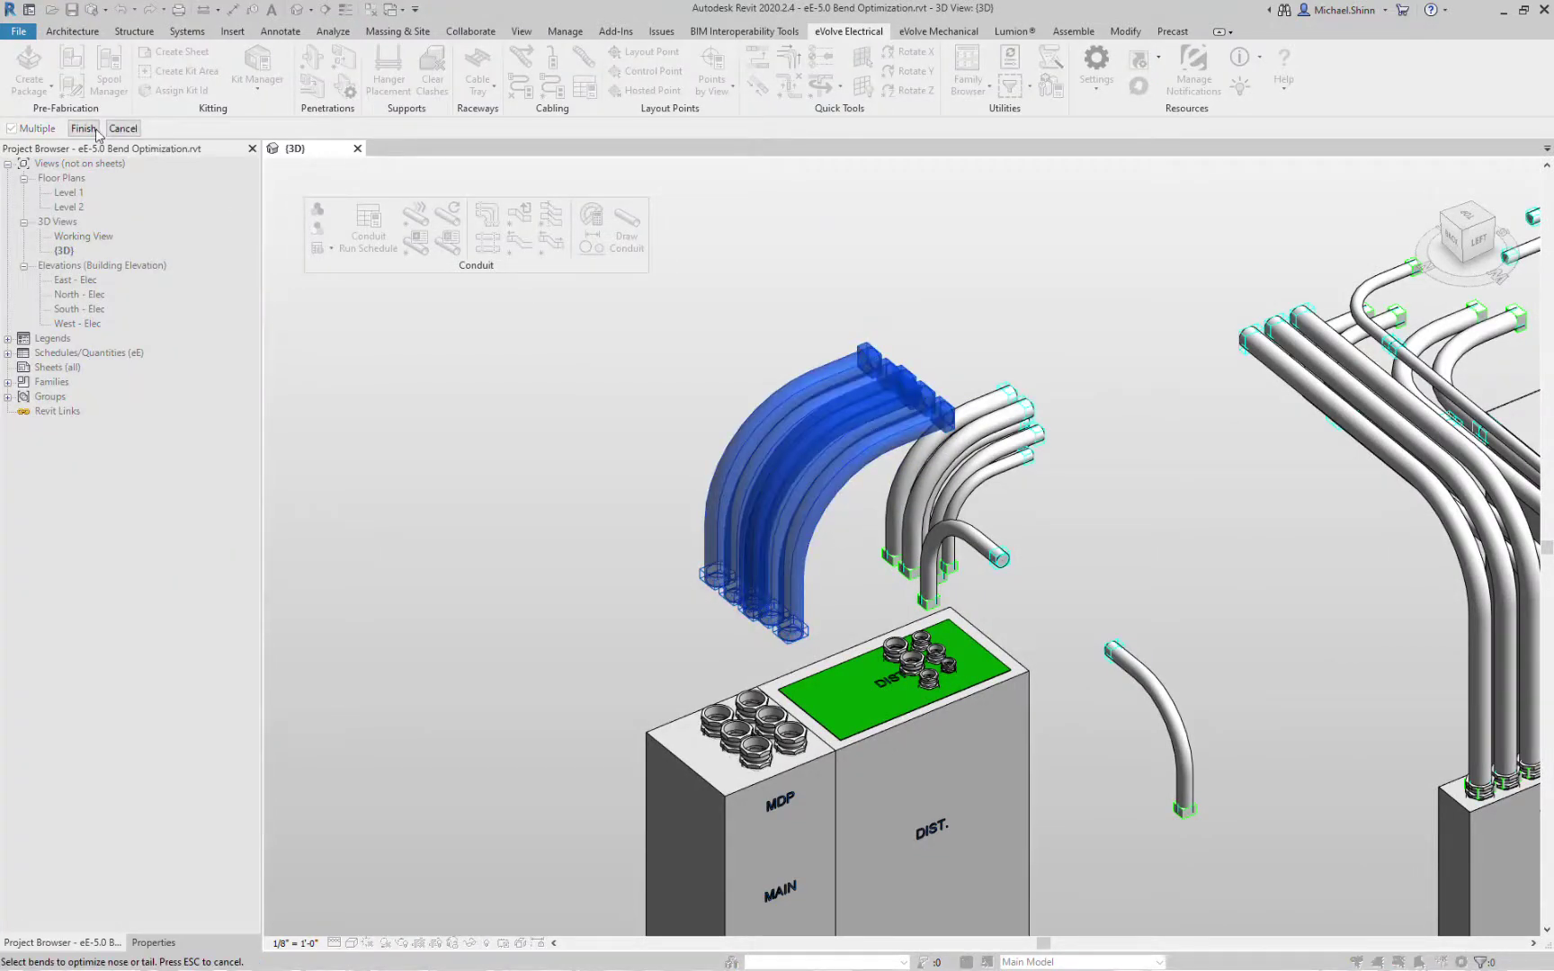
drag(1102, 580, 615, 387)
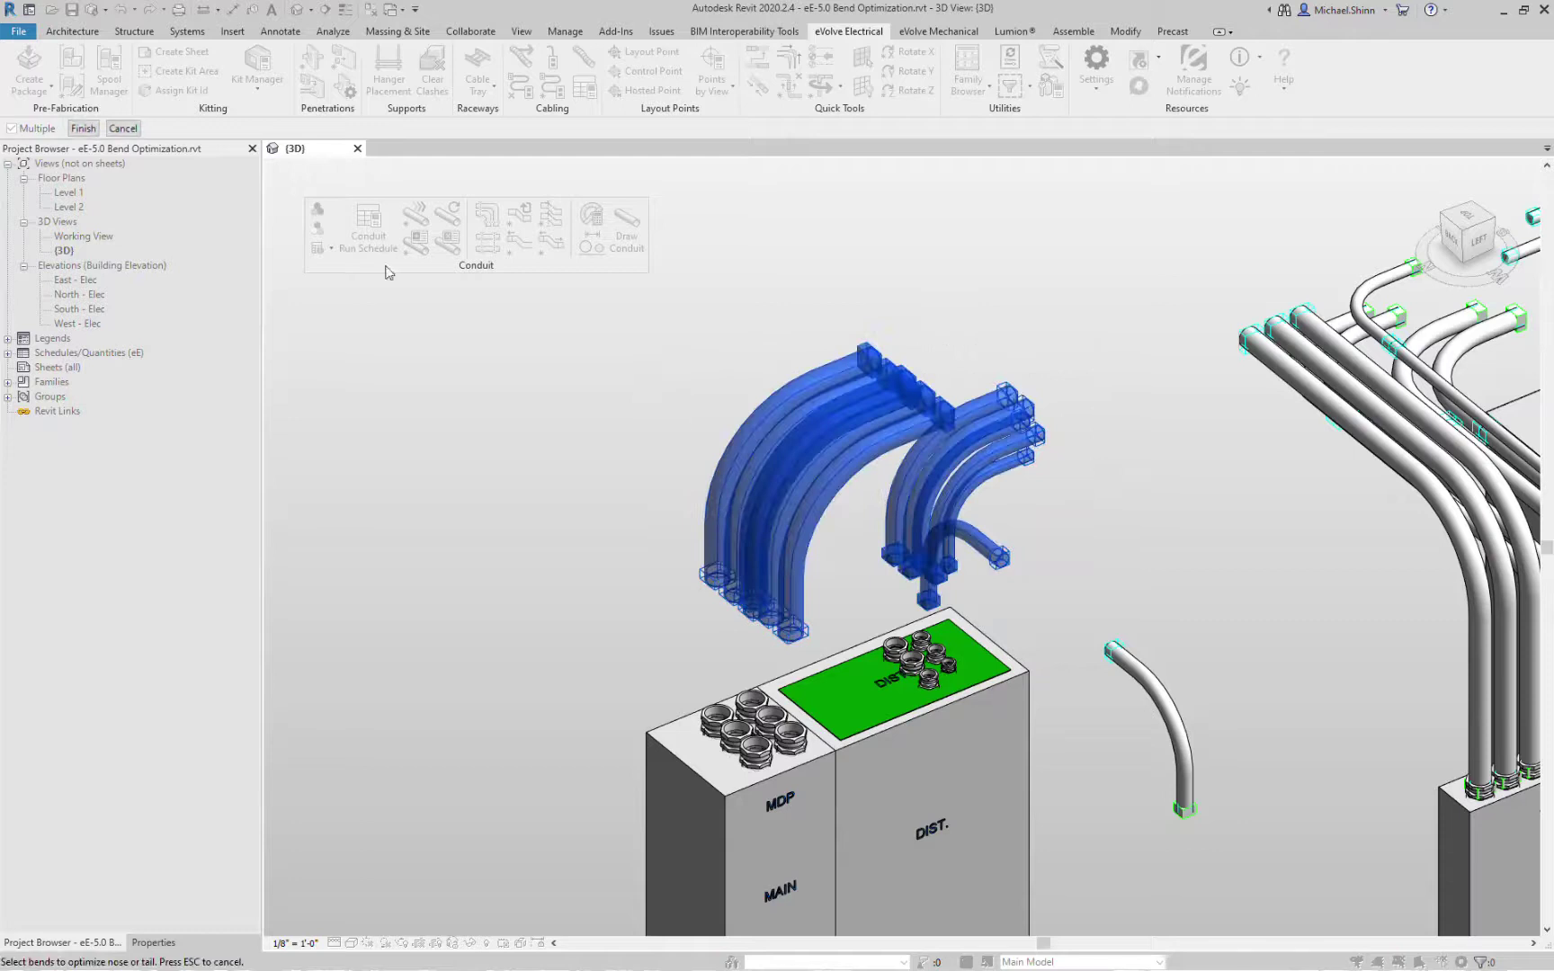
click(83, 128)
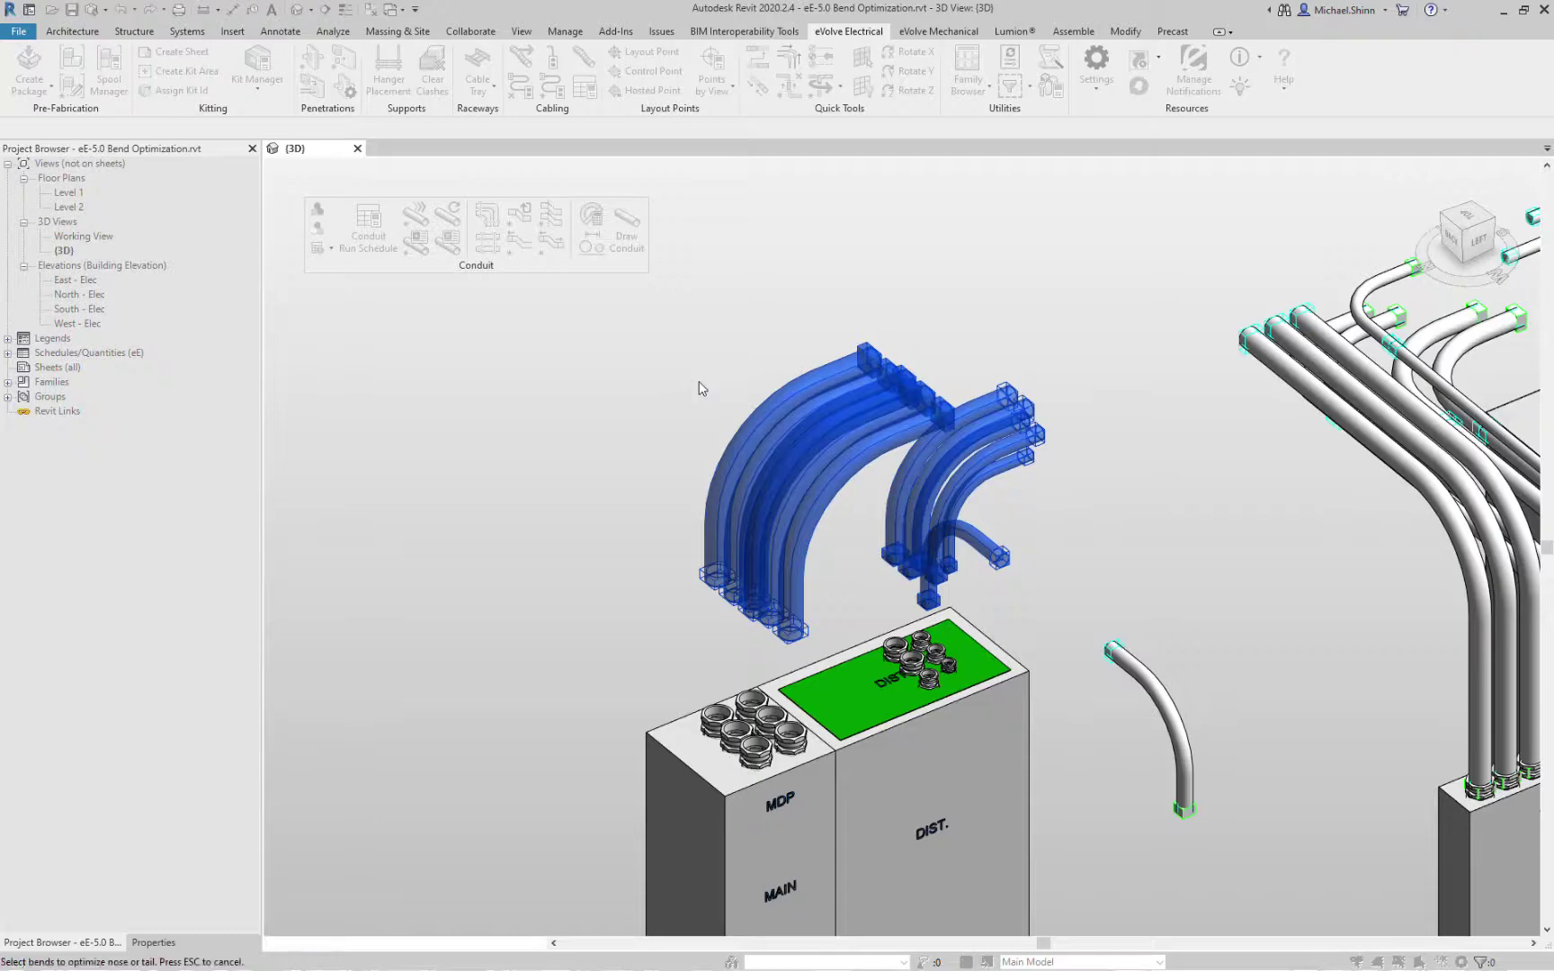
key(Escape)
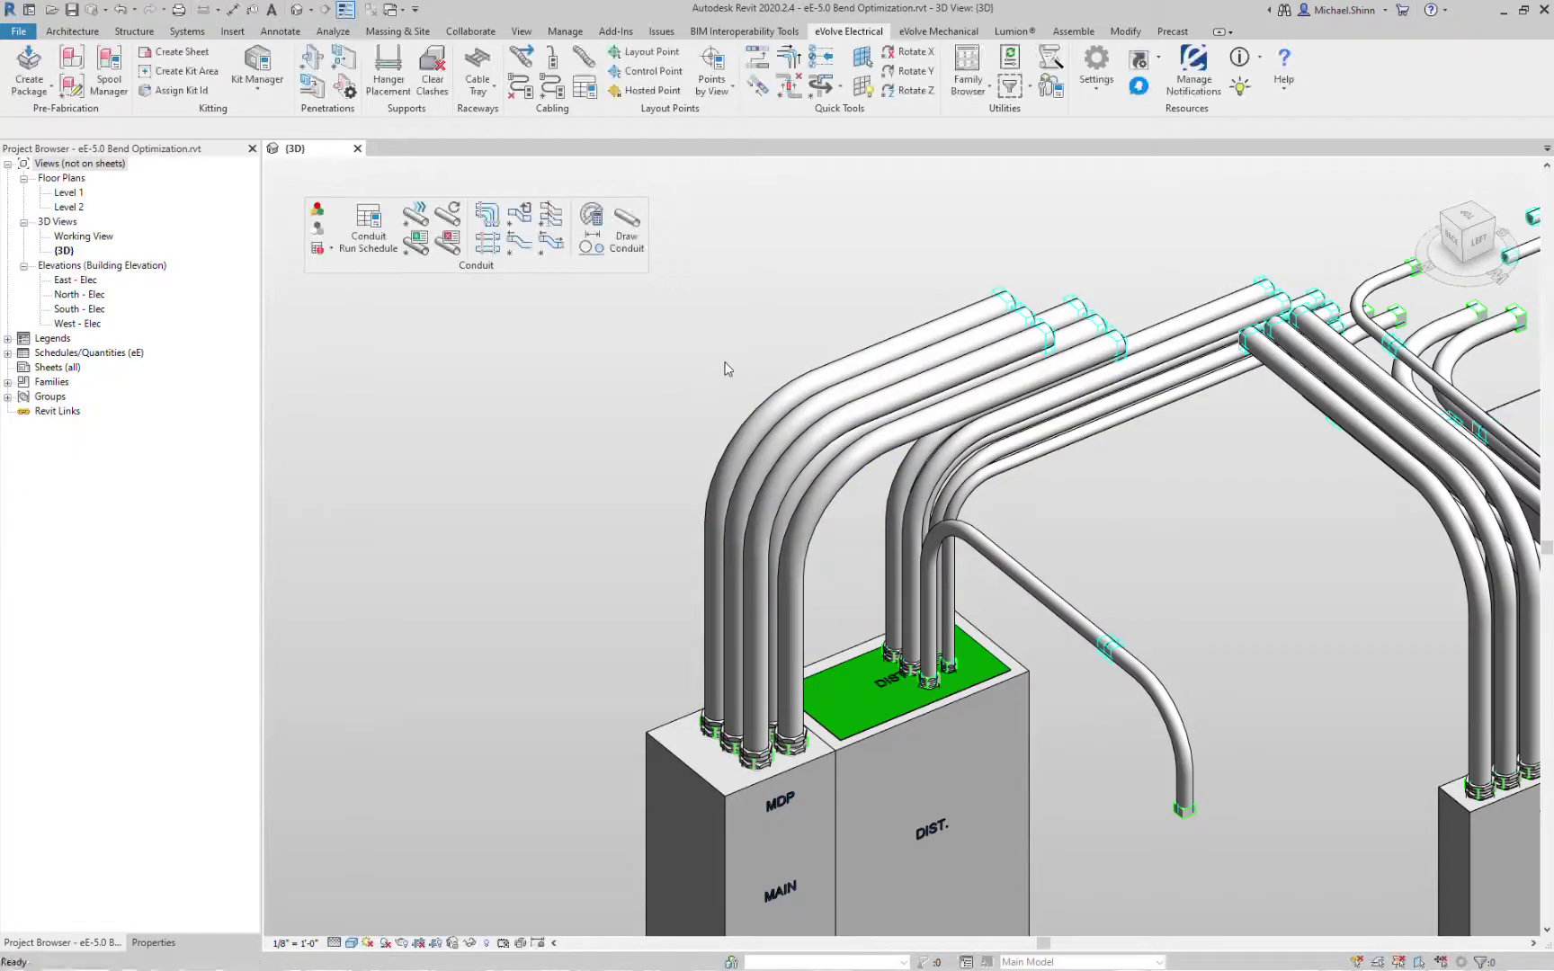
Step: Optimize the lone conduit's bend beside the DIST panel with Consume Adjacent
shift+middle_drag(755, 347, 1090, 521)
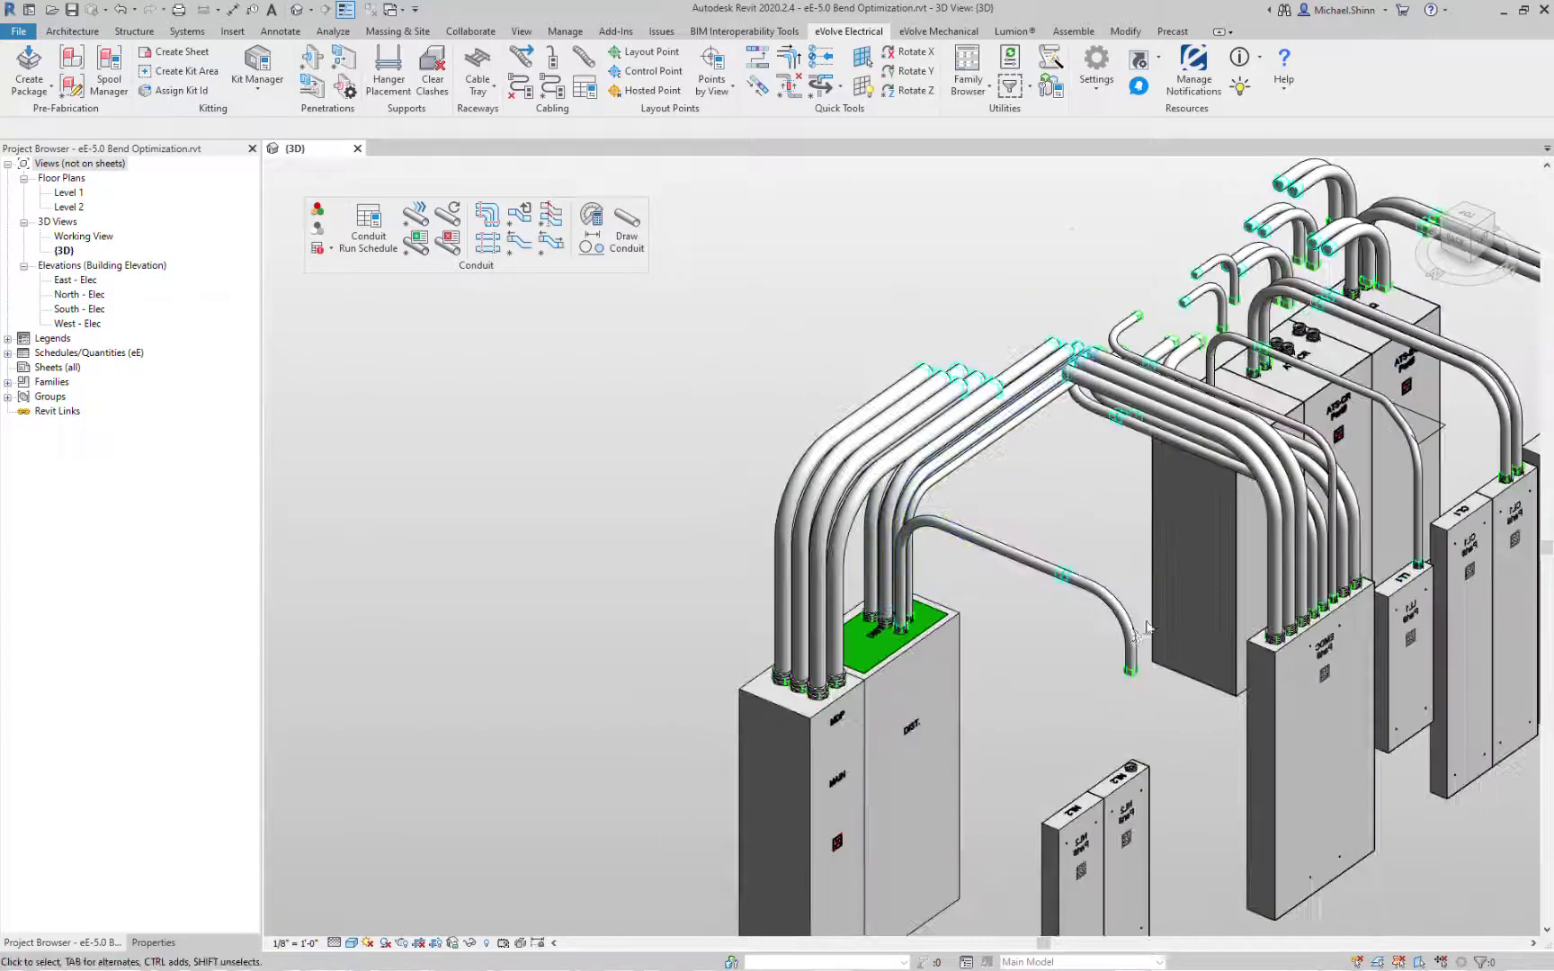
click(490, 255)
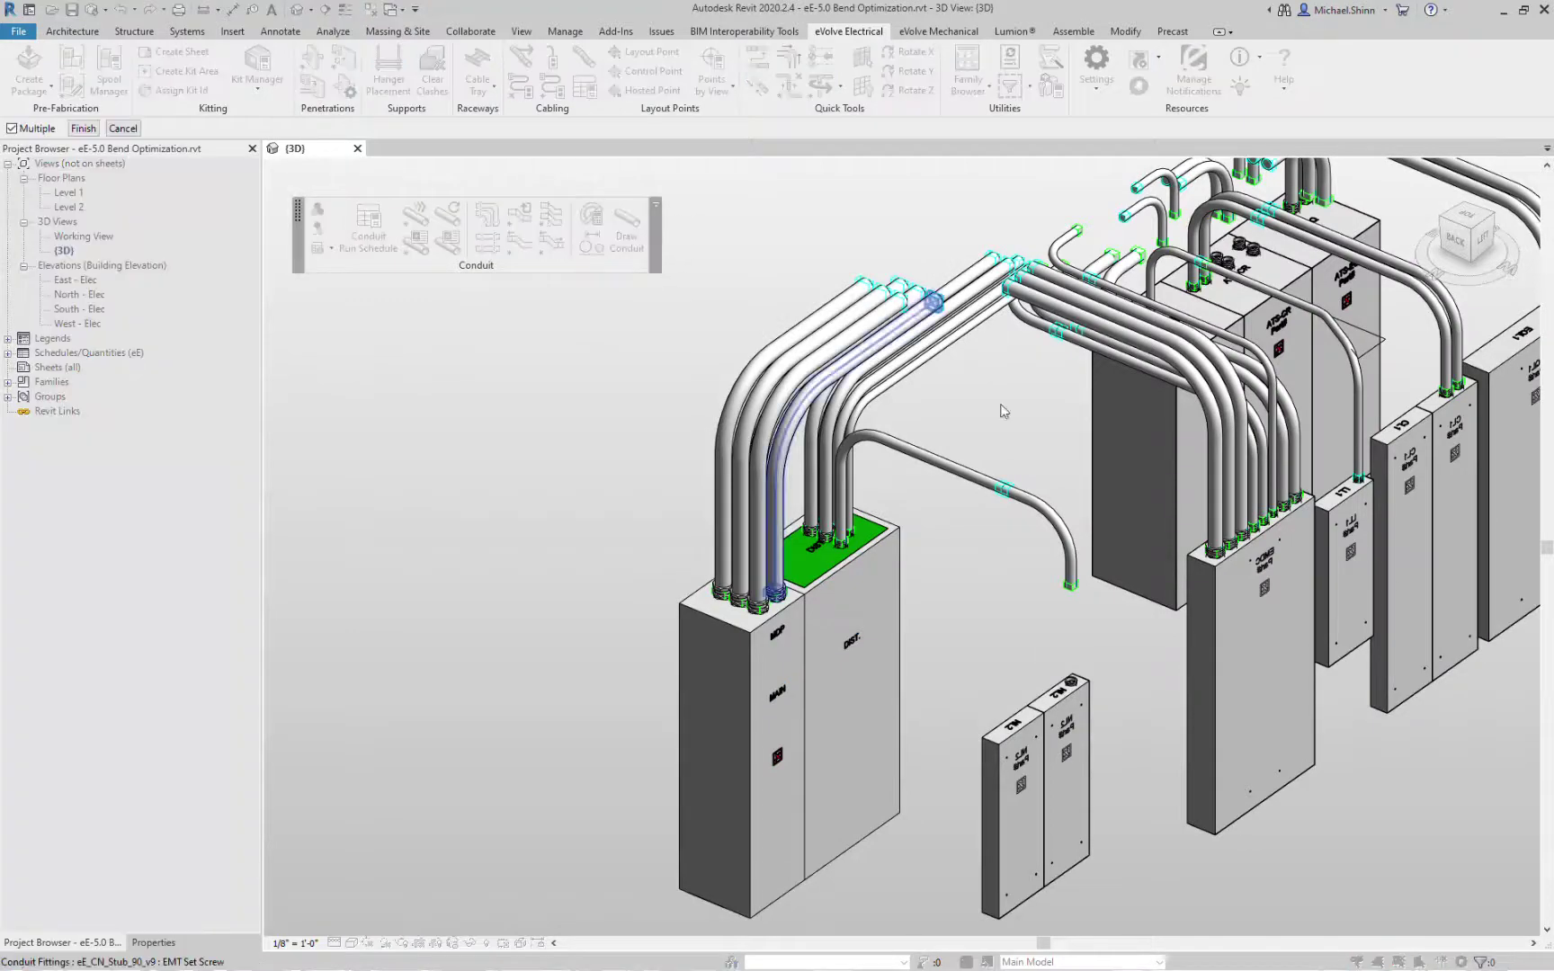
click(82, 129)
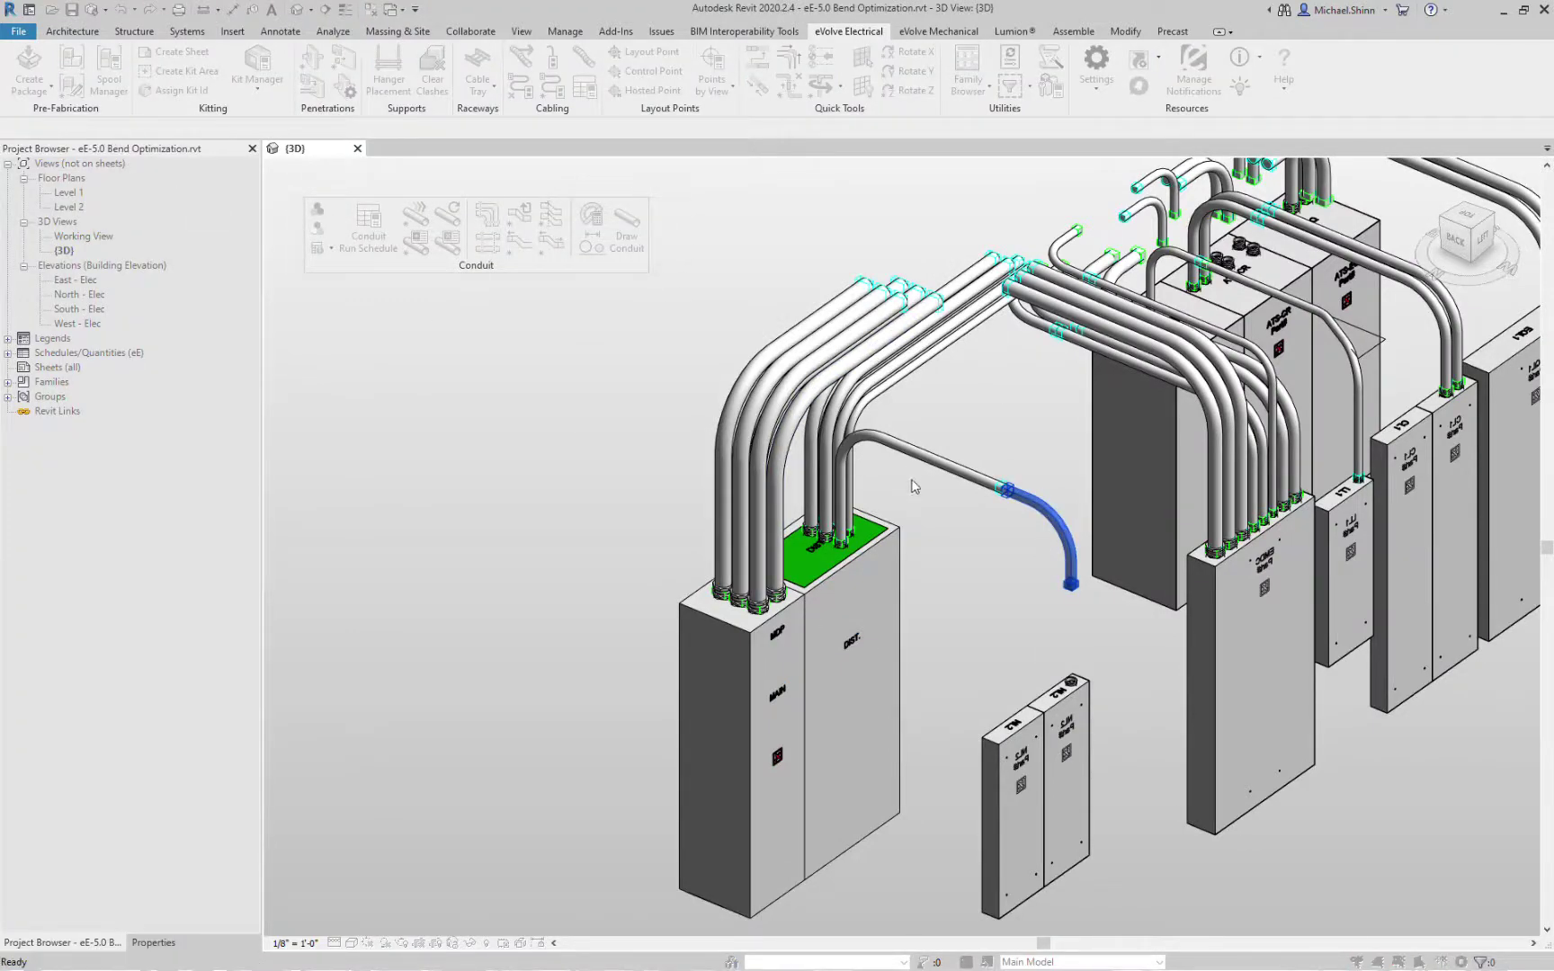
Step: Inspect the optimized bend and move the view toward the EQL1 and CL1 panels
click(1033, 513)
shift+middle_drag(979, 635, 989, 623)
click(1020, 541)
middle_drag(1144, 472, 981, 513)
click(757, 407)
scroll(760, 411, up, 5)
key(Escape)
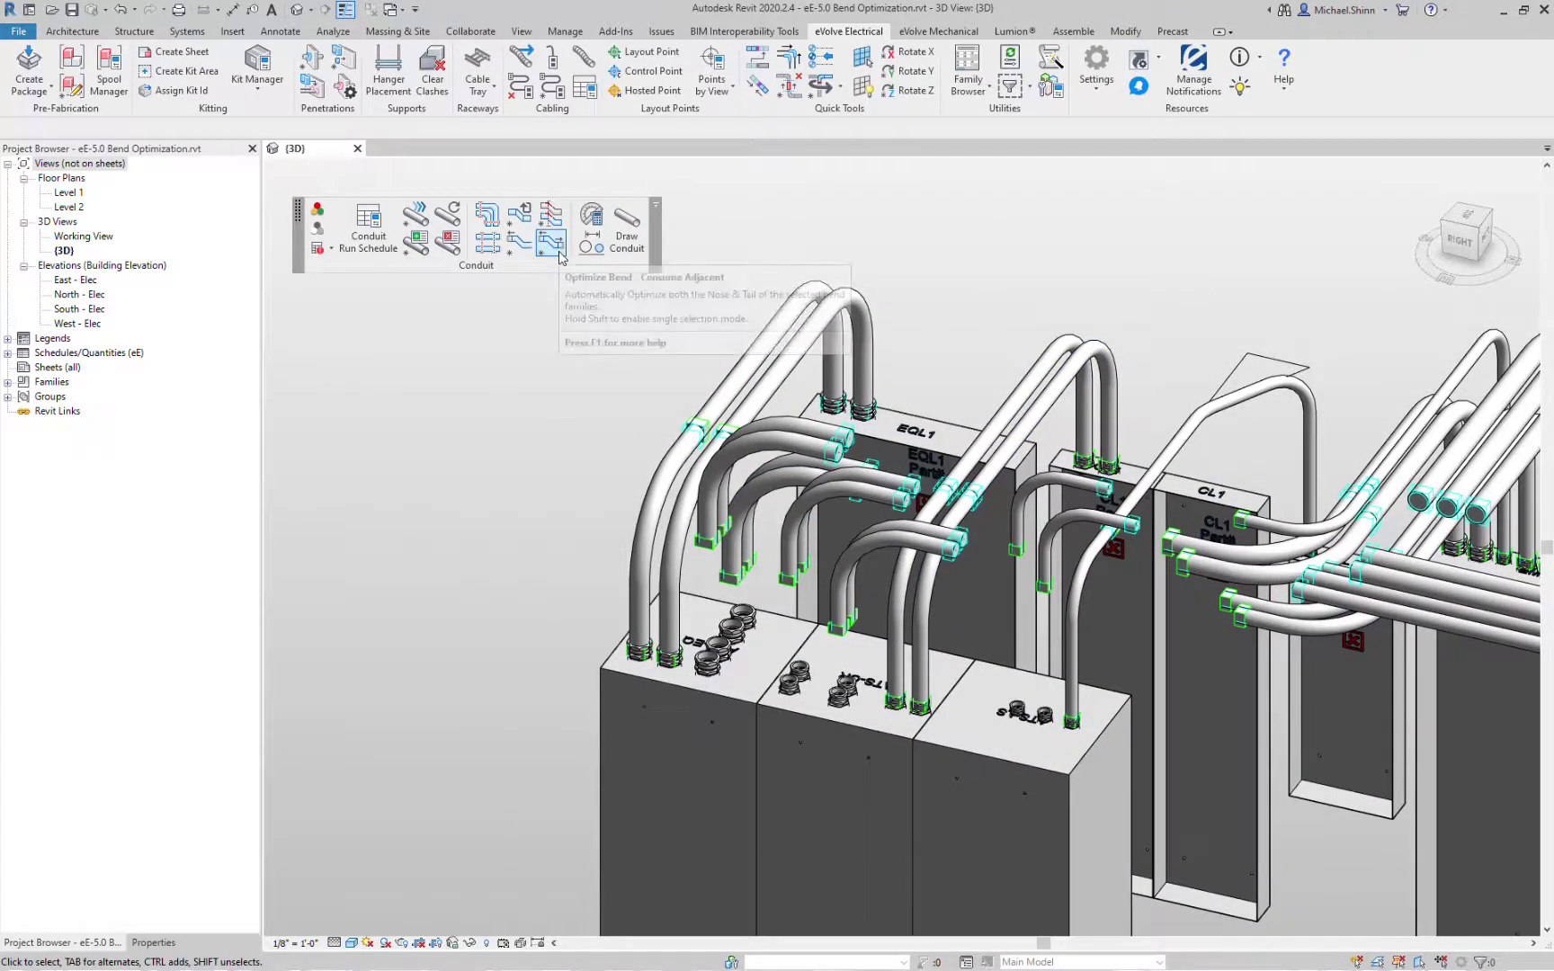
Step: Optimize the EQL1 stub bends, the lower-middle bends and the right-hand stub bends with Consume Adjacent
click(559, 256)
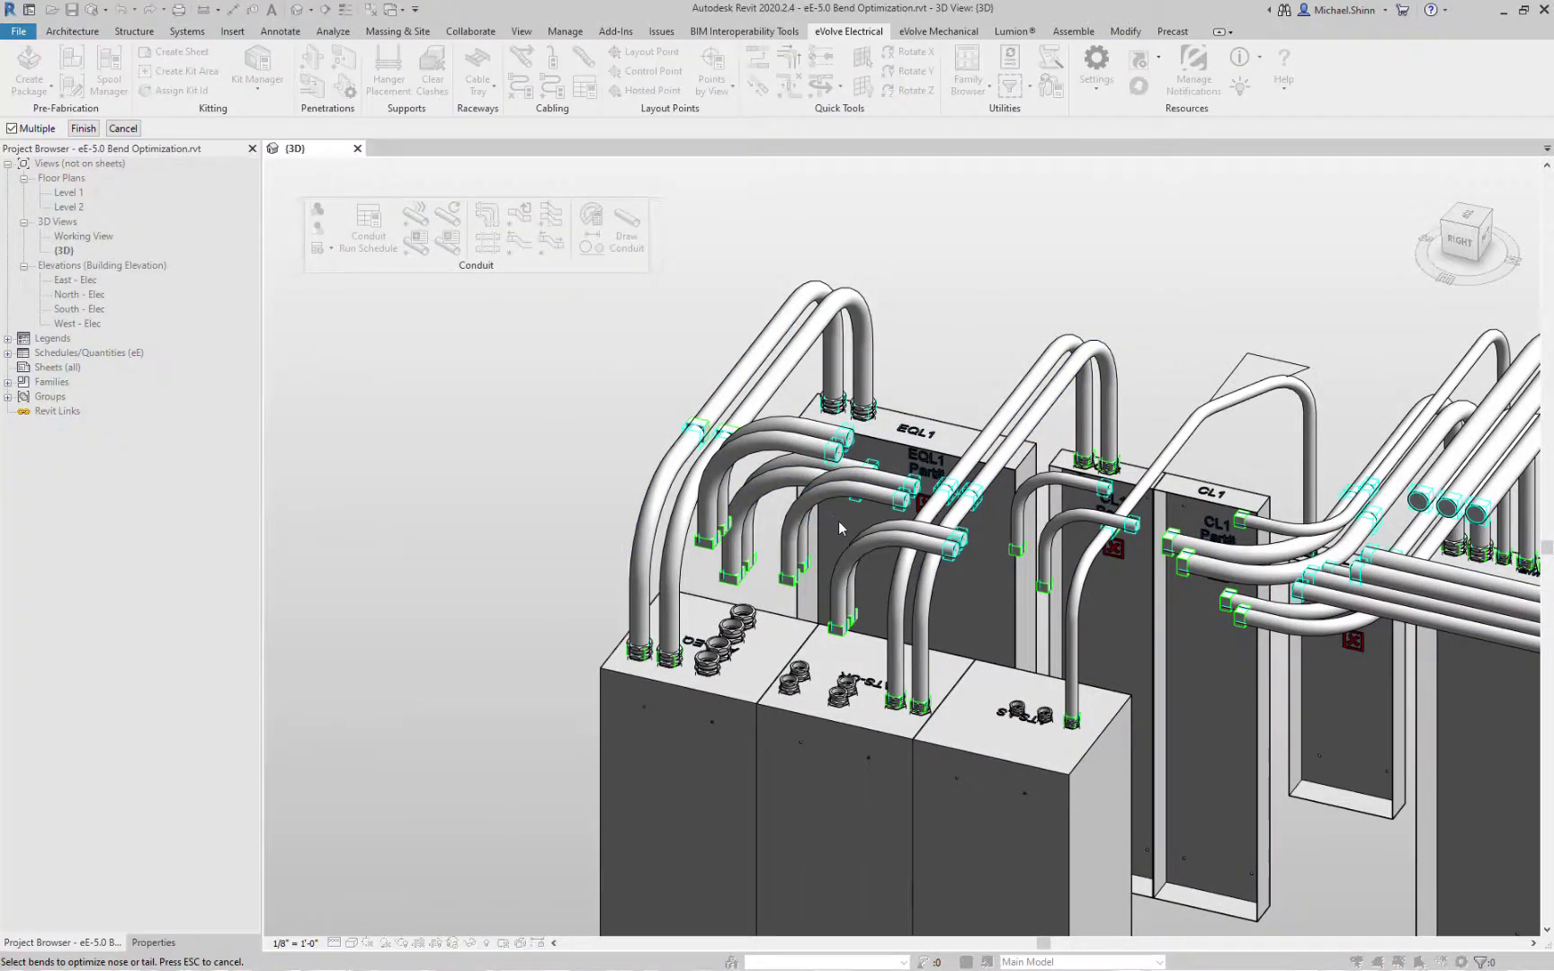
drag(838, 520, 803, 443)
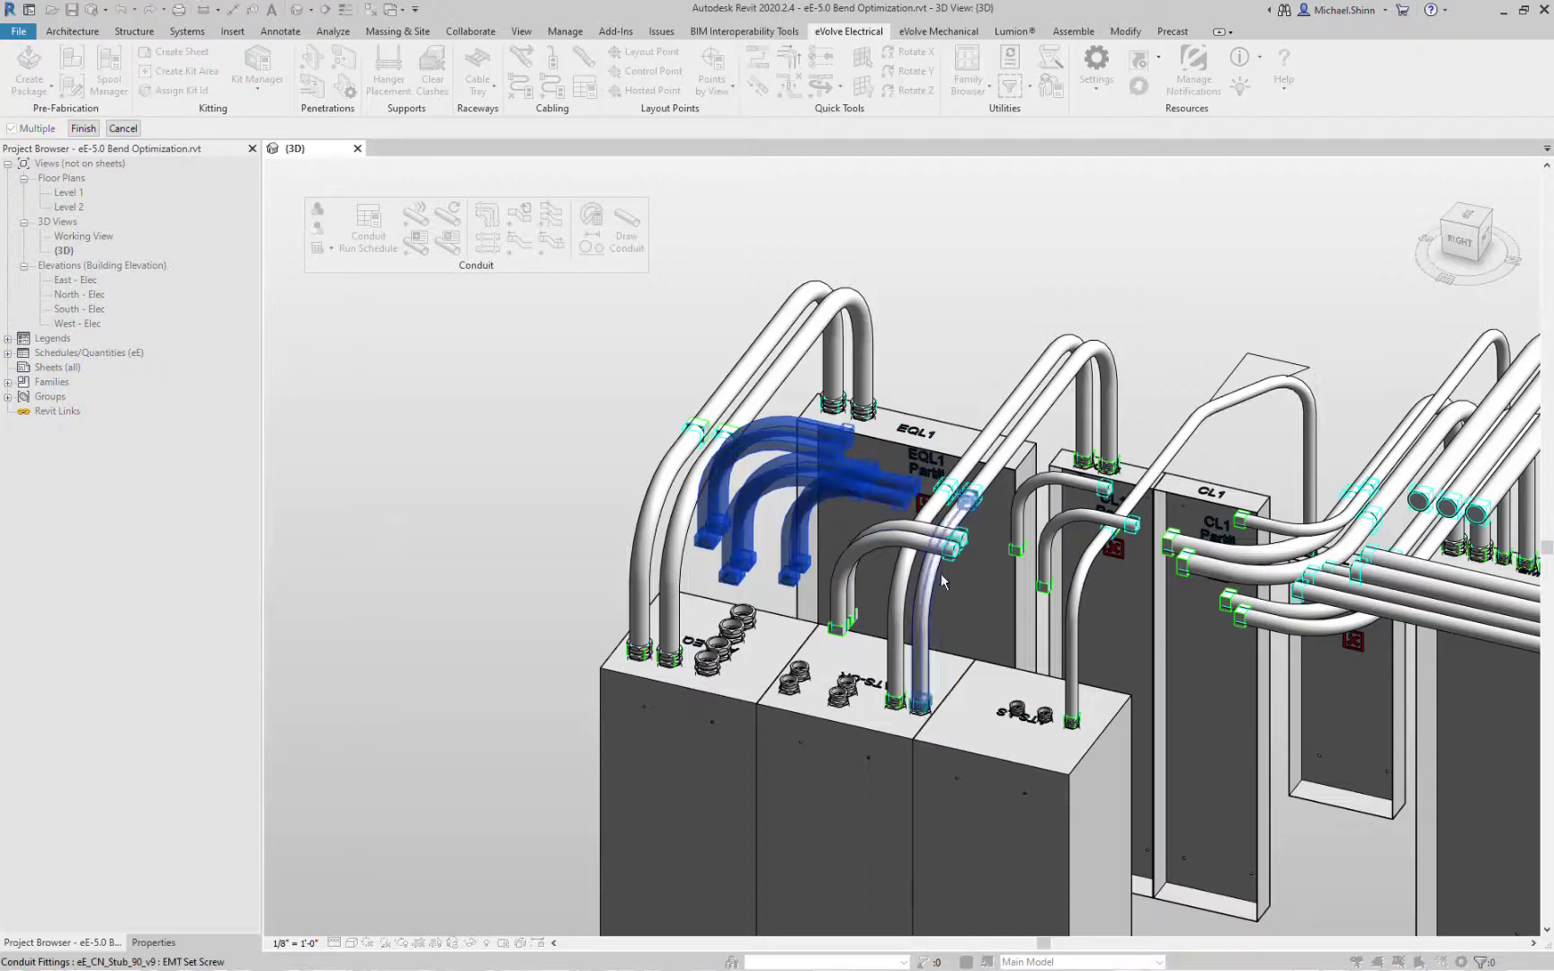
click(858, 542)
click(871, 525)
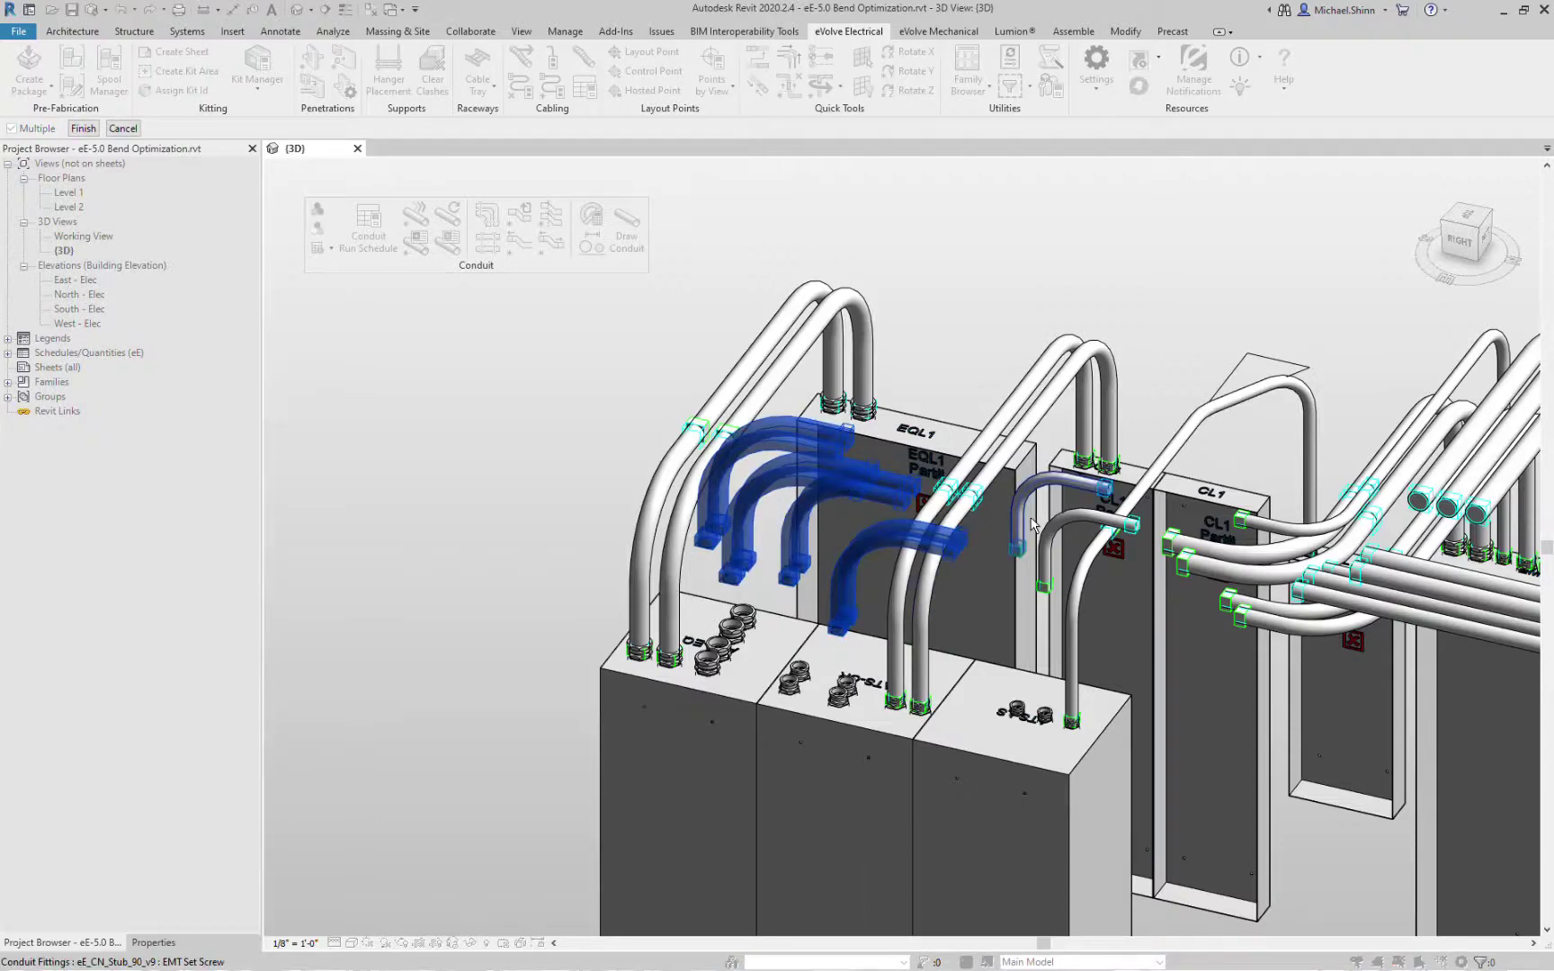
click(1057, 525)
click(1054, 484)
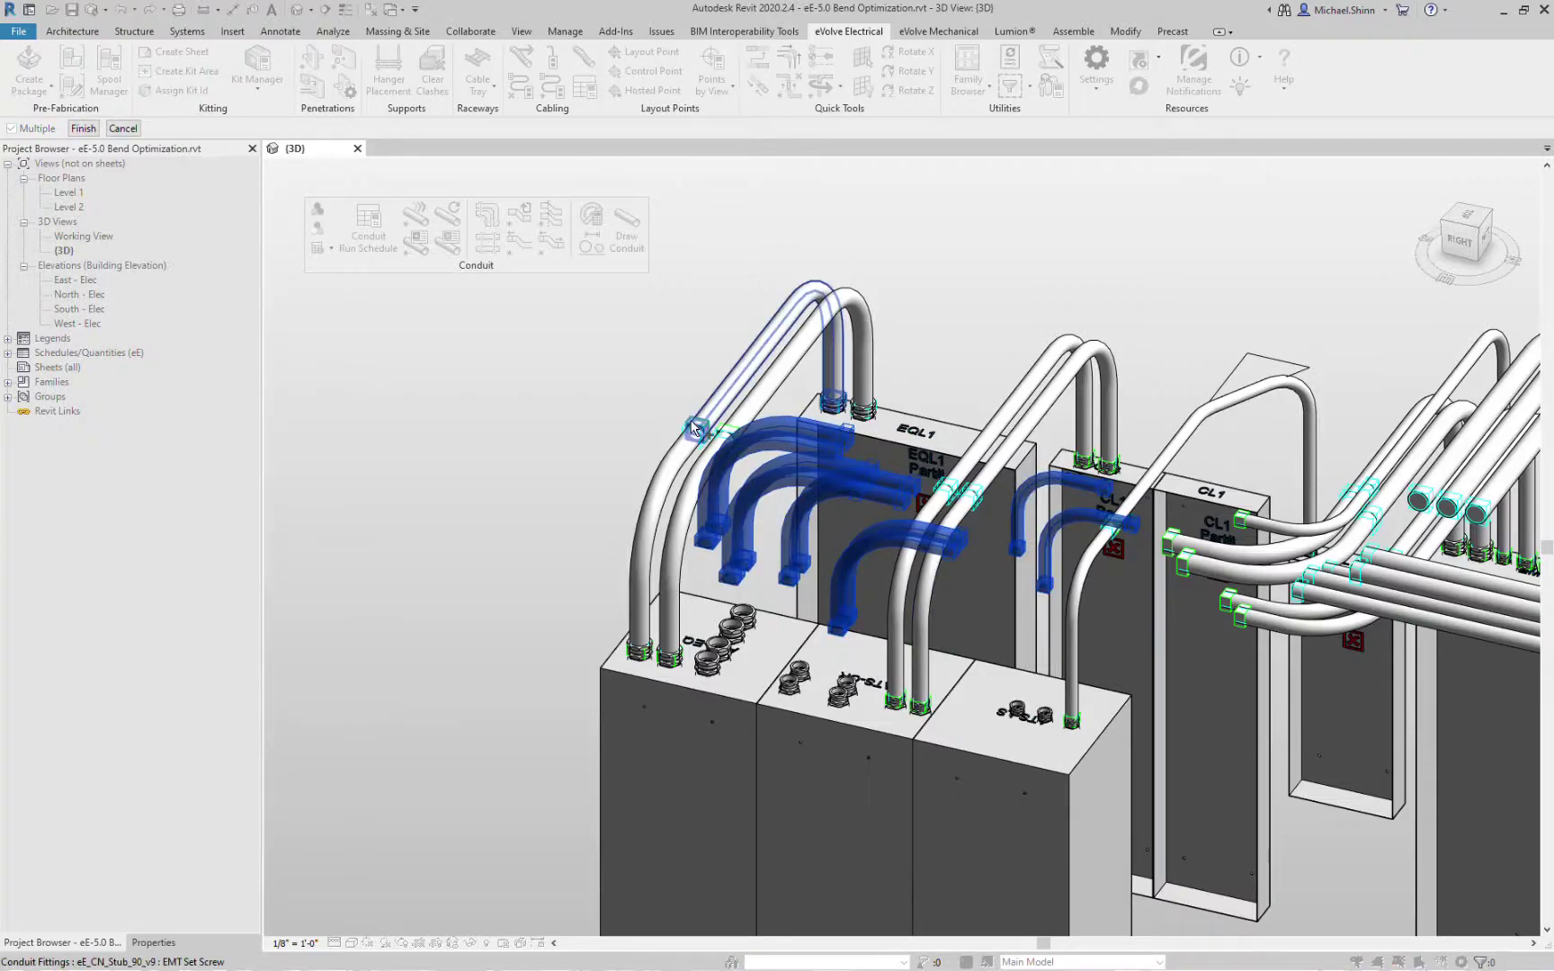
click(83, 129)
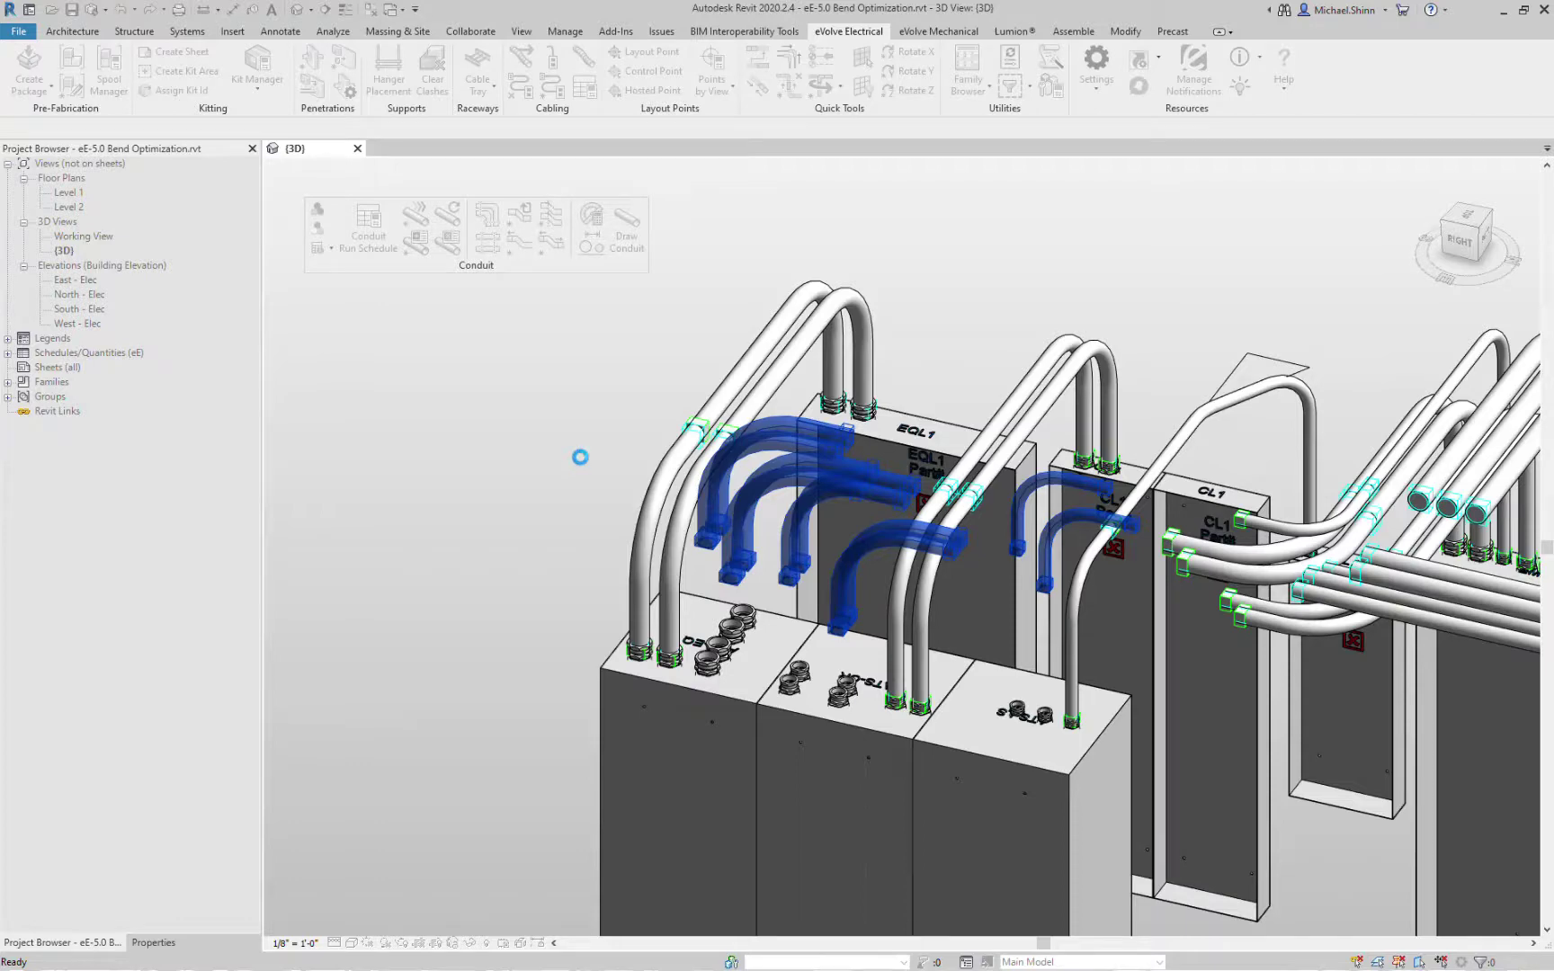
key(Escape)
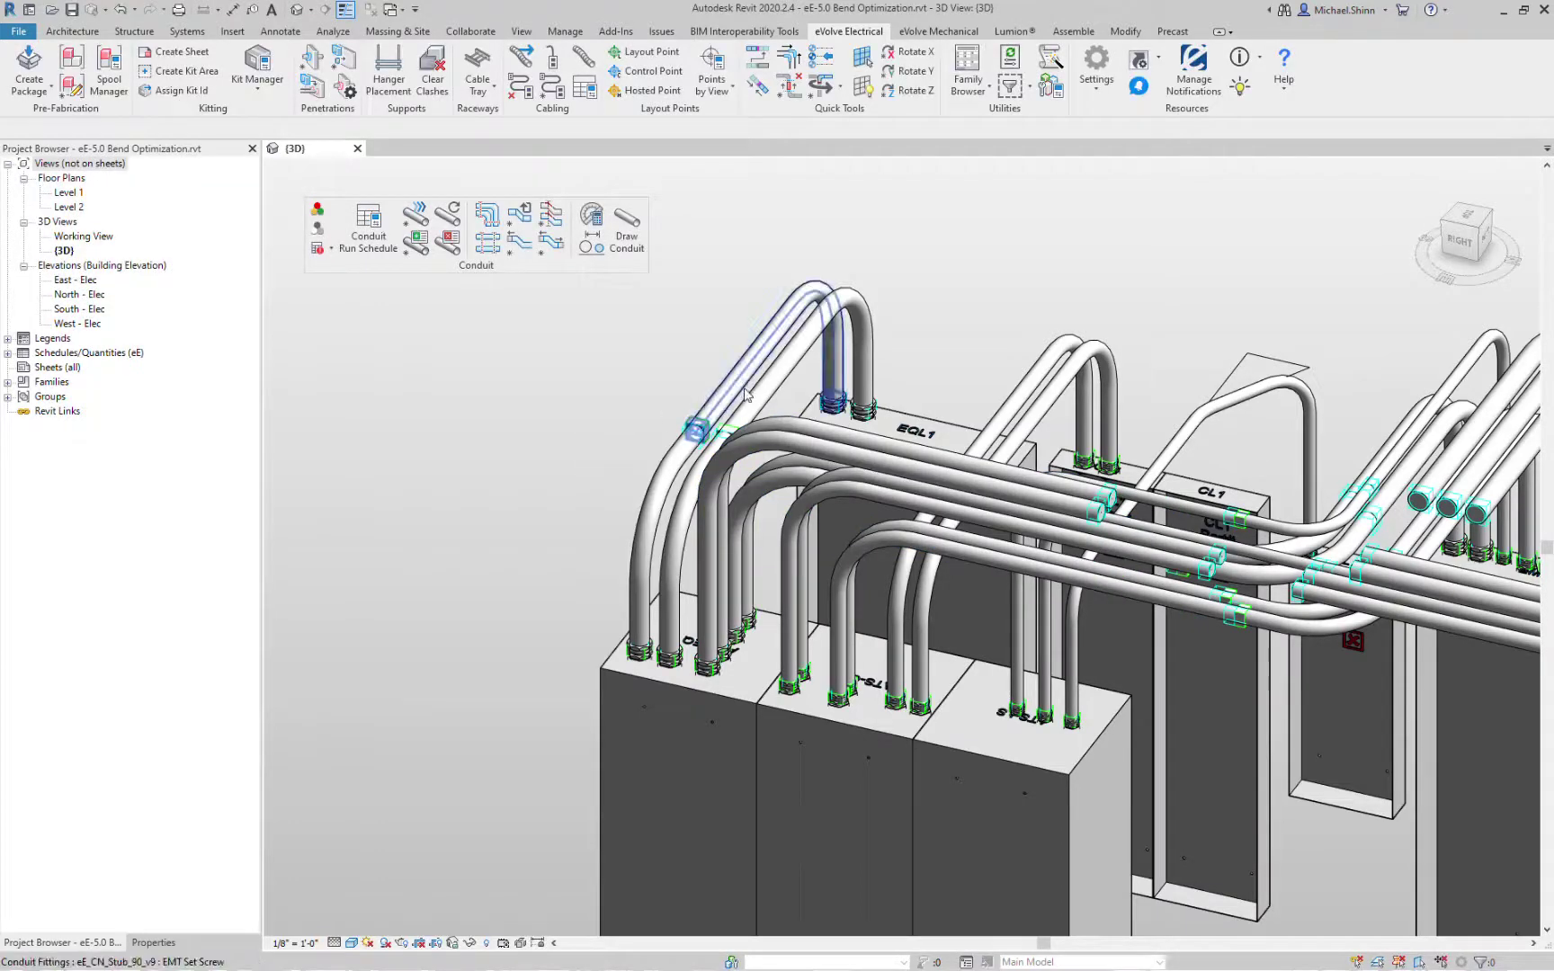
Step: Check a finished bend and move the view toward the NL2 panels
click(1018, 497)
shift+middle_drag(1017, 497, 912, 540)
key(Escape)
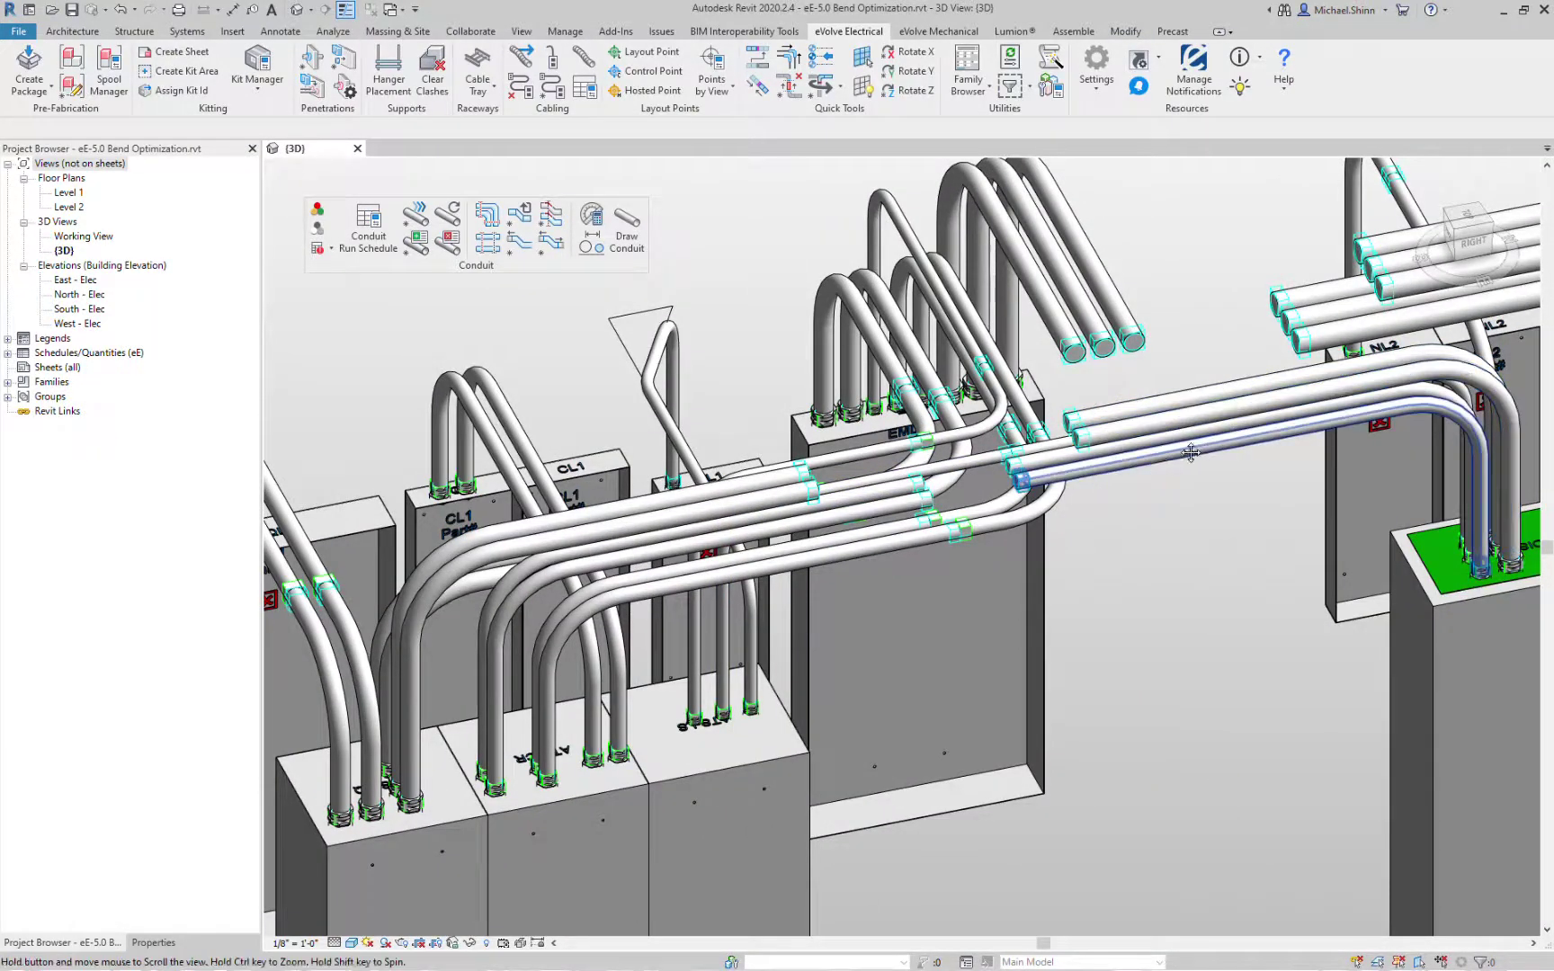
middle_drag(1229, 441, 993, 543)
Step: Turn the Conduits category back on in Visibility/Graphic Overrides and zoom out
key(v)
key(g)
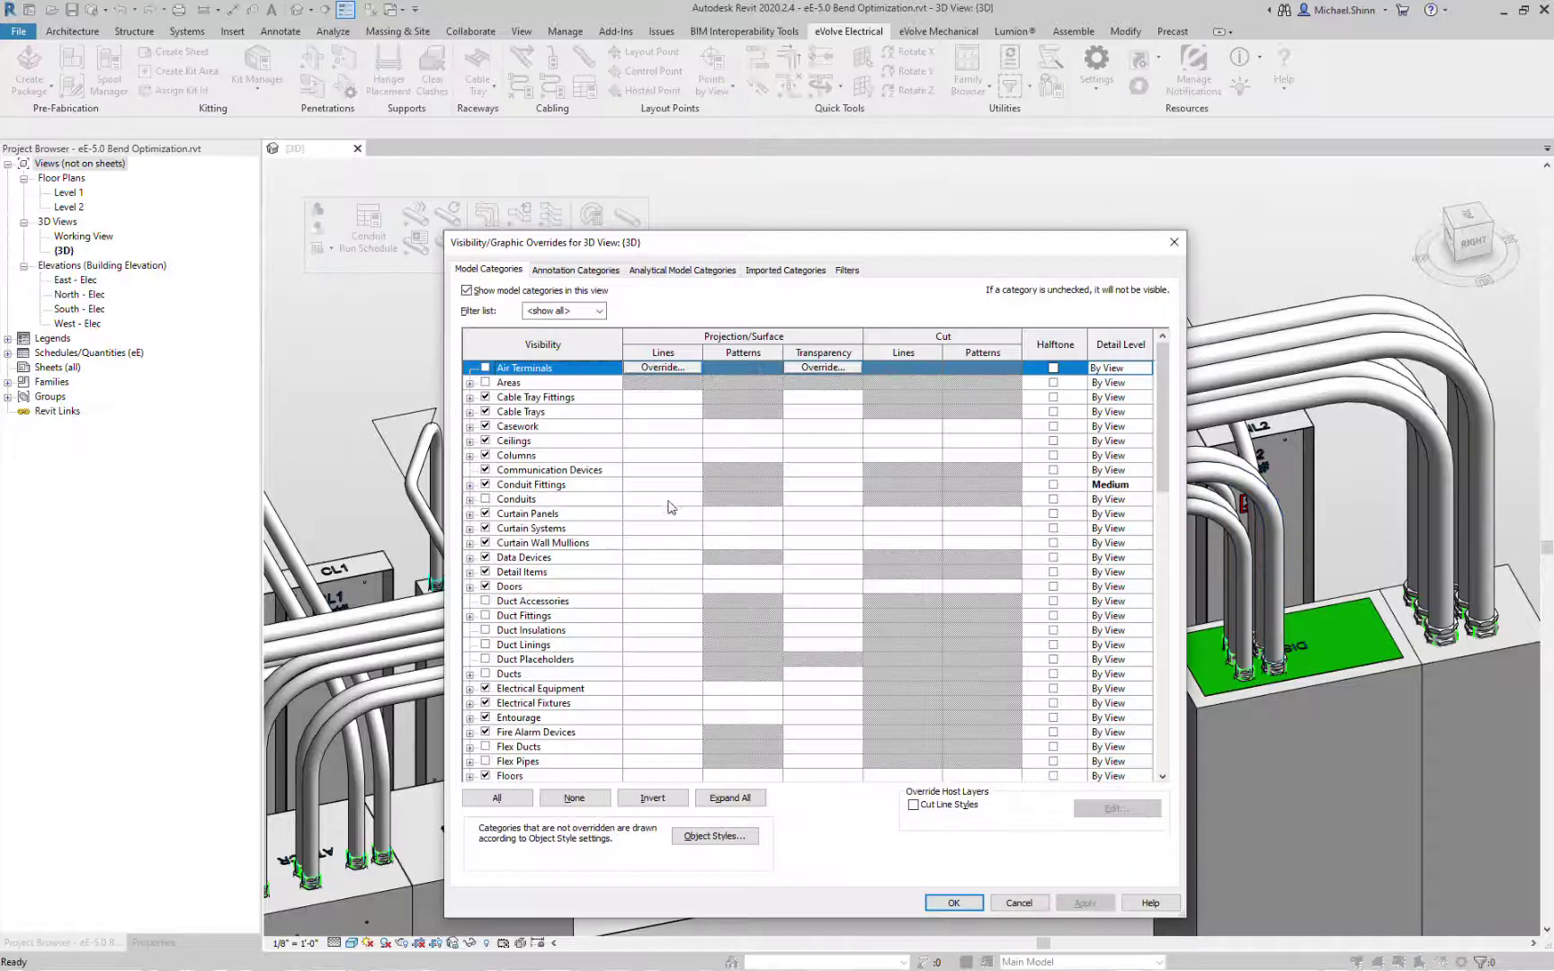
click(513, 499)
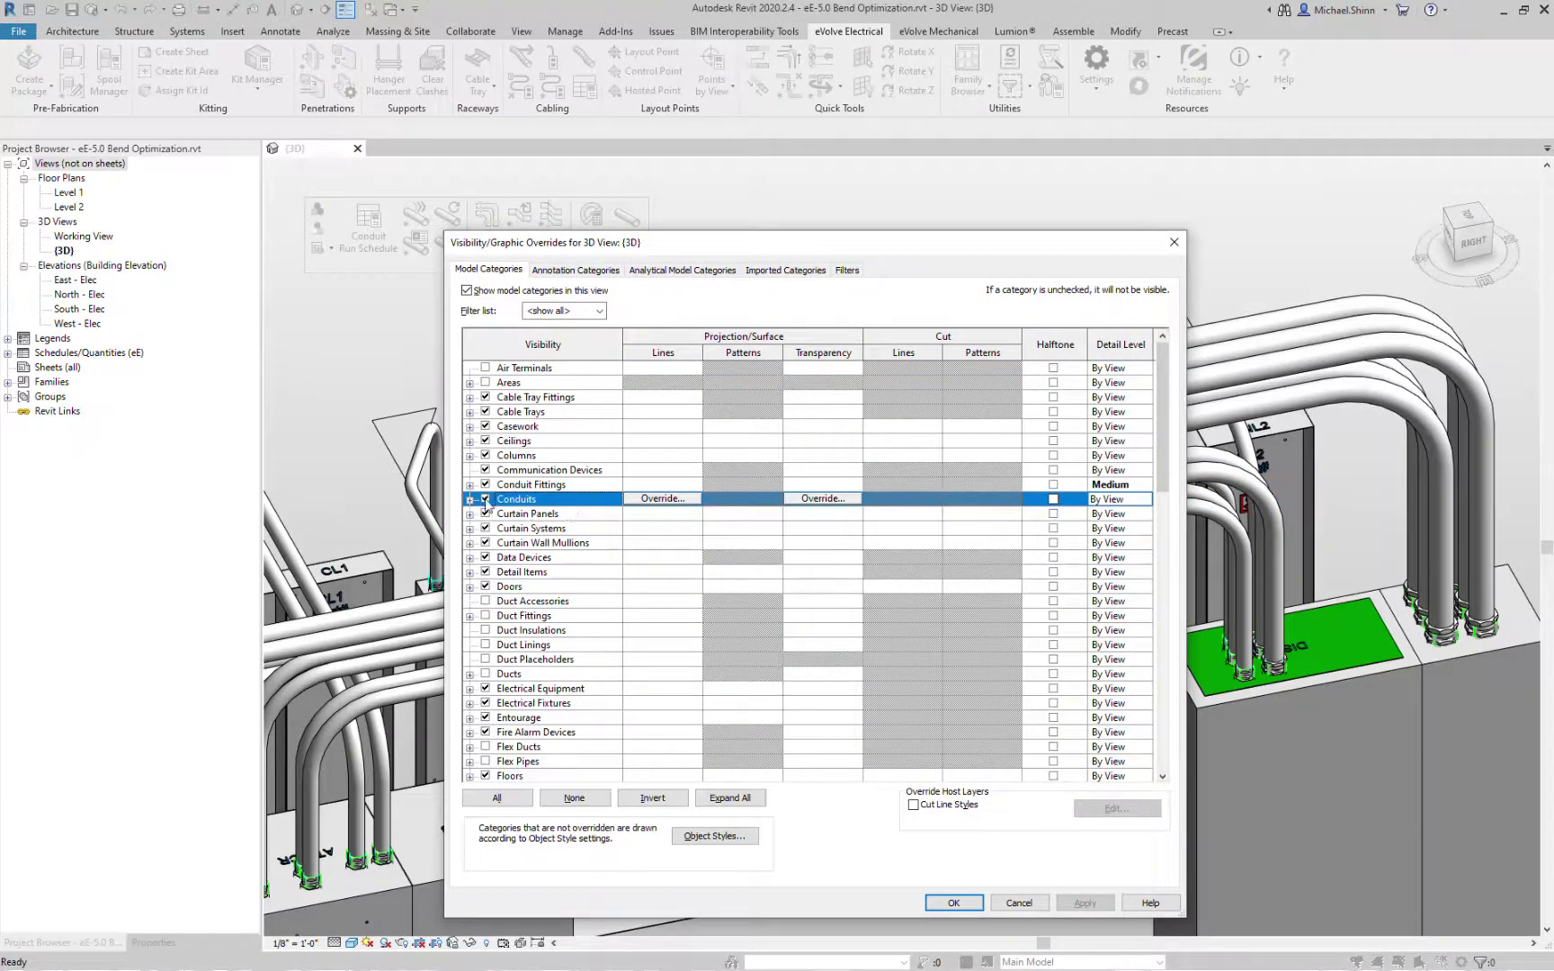
click(955, 903)
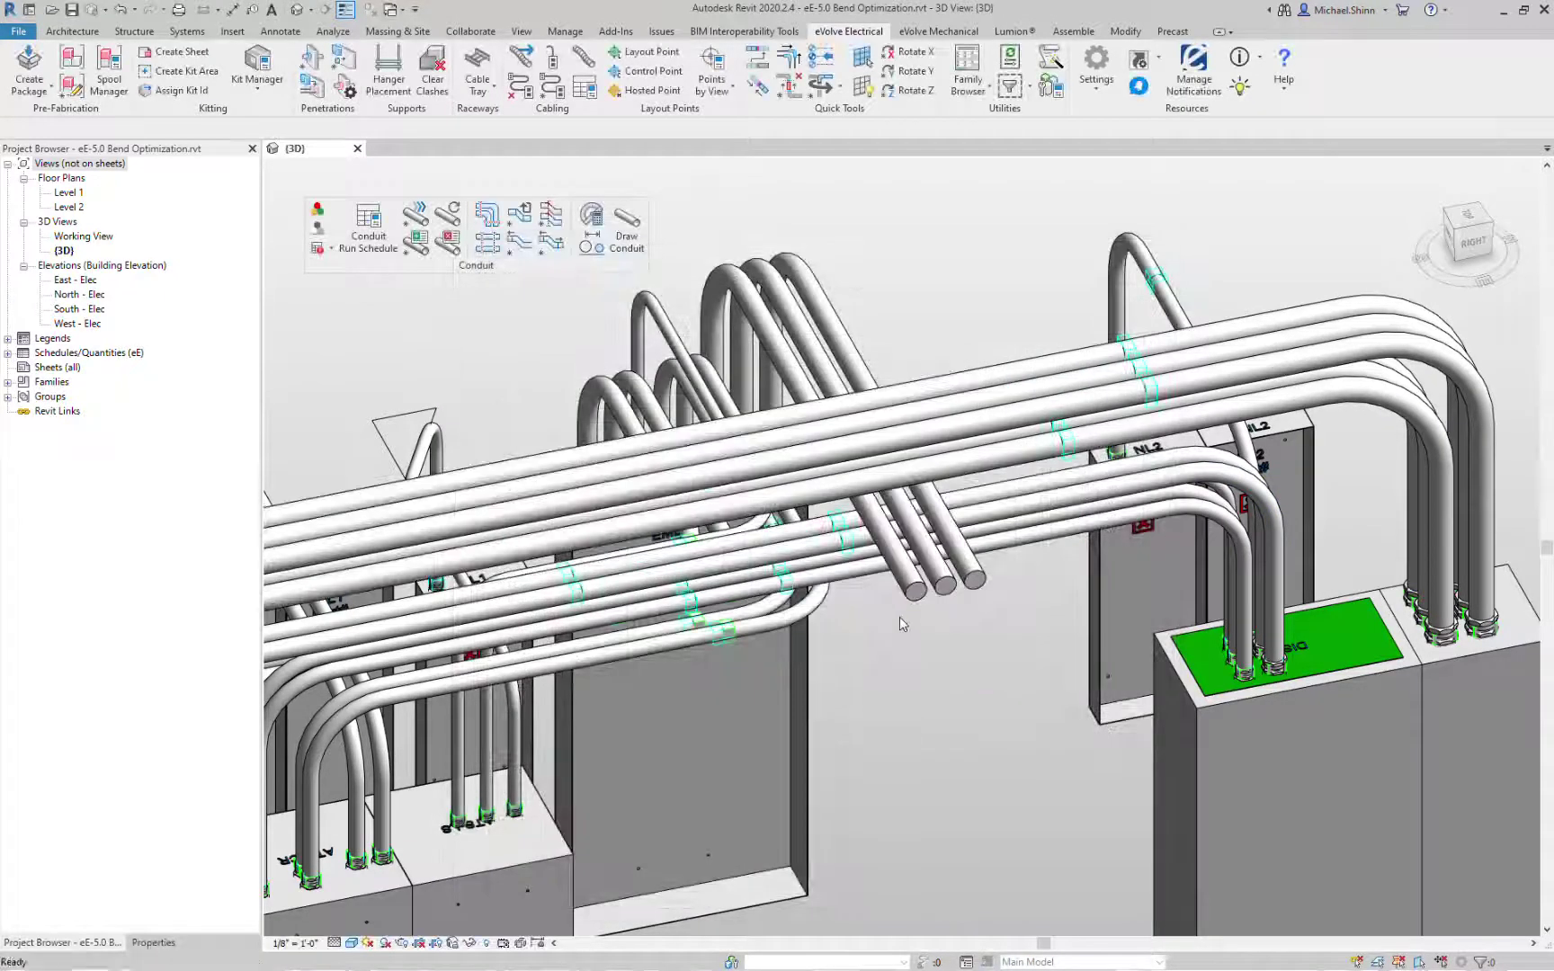
scroll(899, 618, down, 2)
click(890, 562)
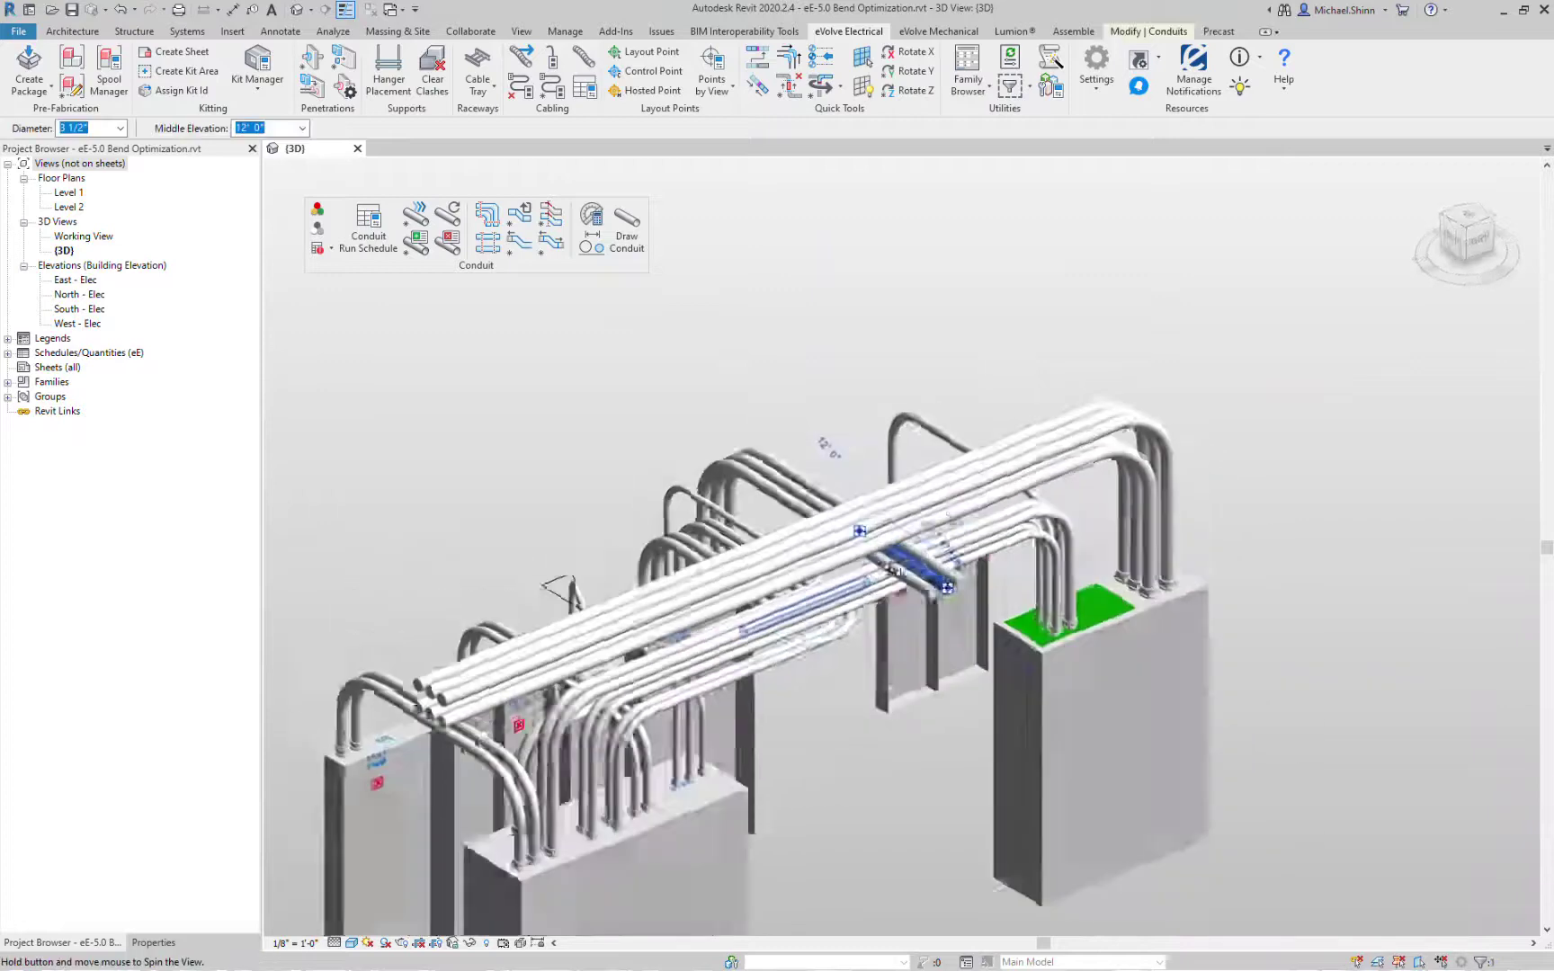
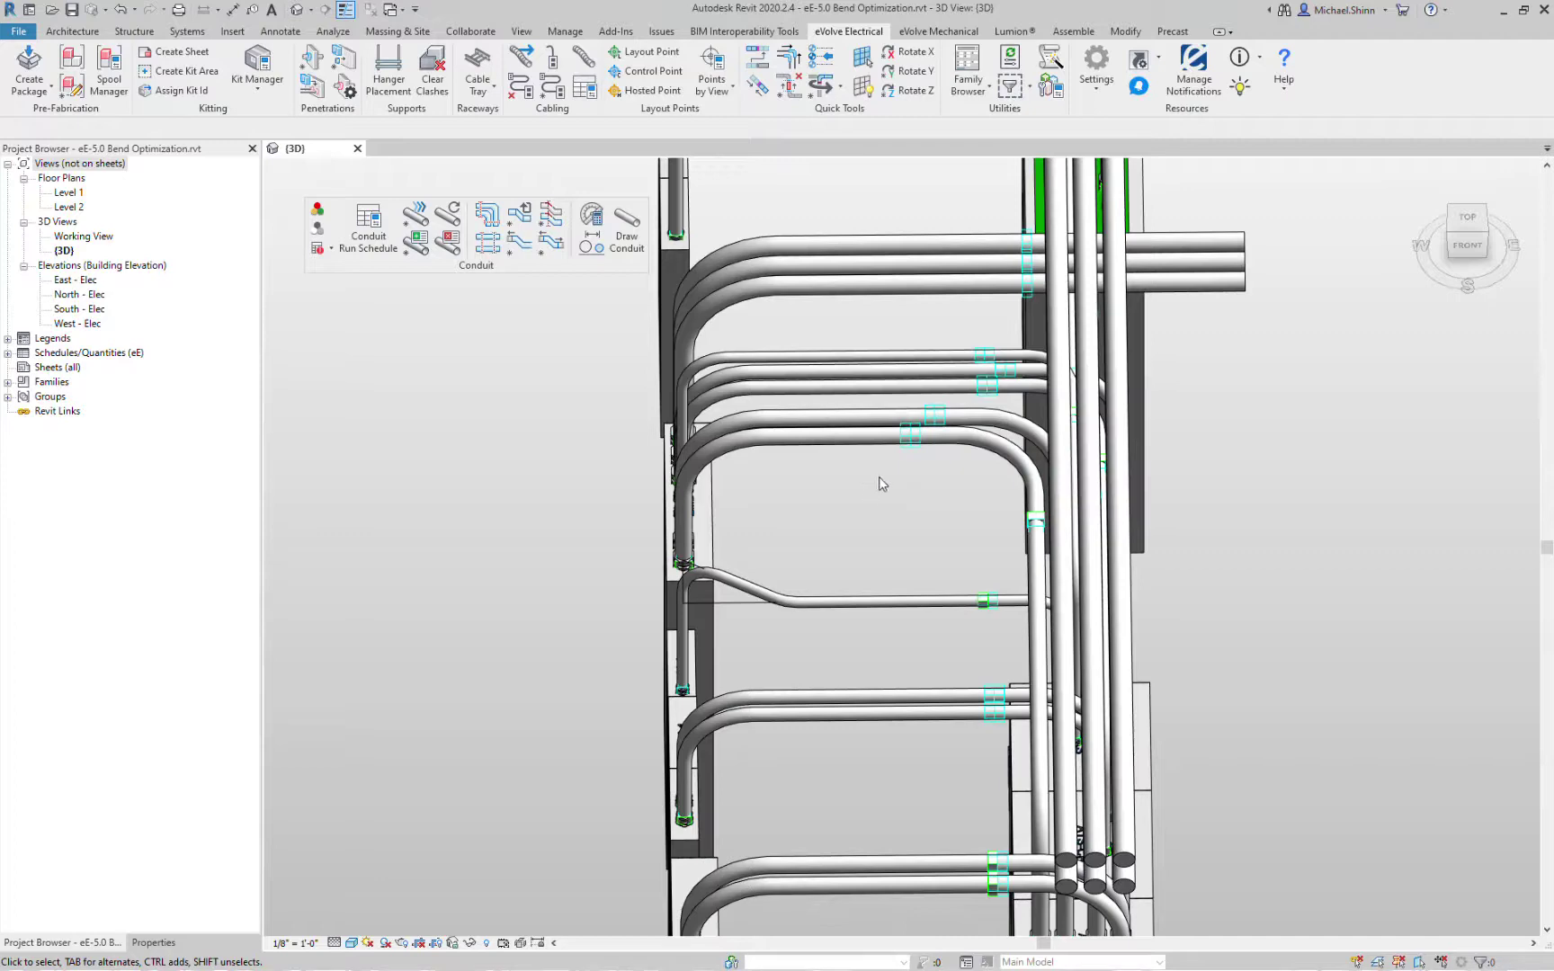
Step: Zoom out and review the upper conduit bends' staggered couplings, then select a single elbow
scroll(870, 493, down, 3)
drag(863, 816, 834, 200)
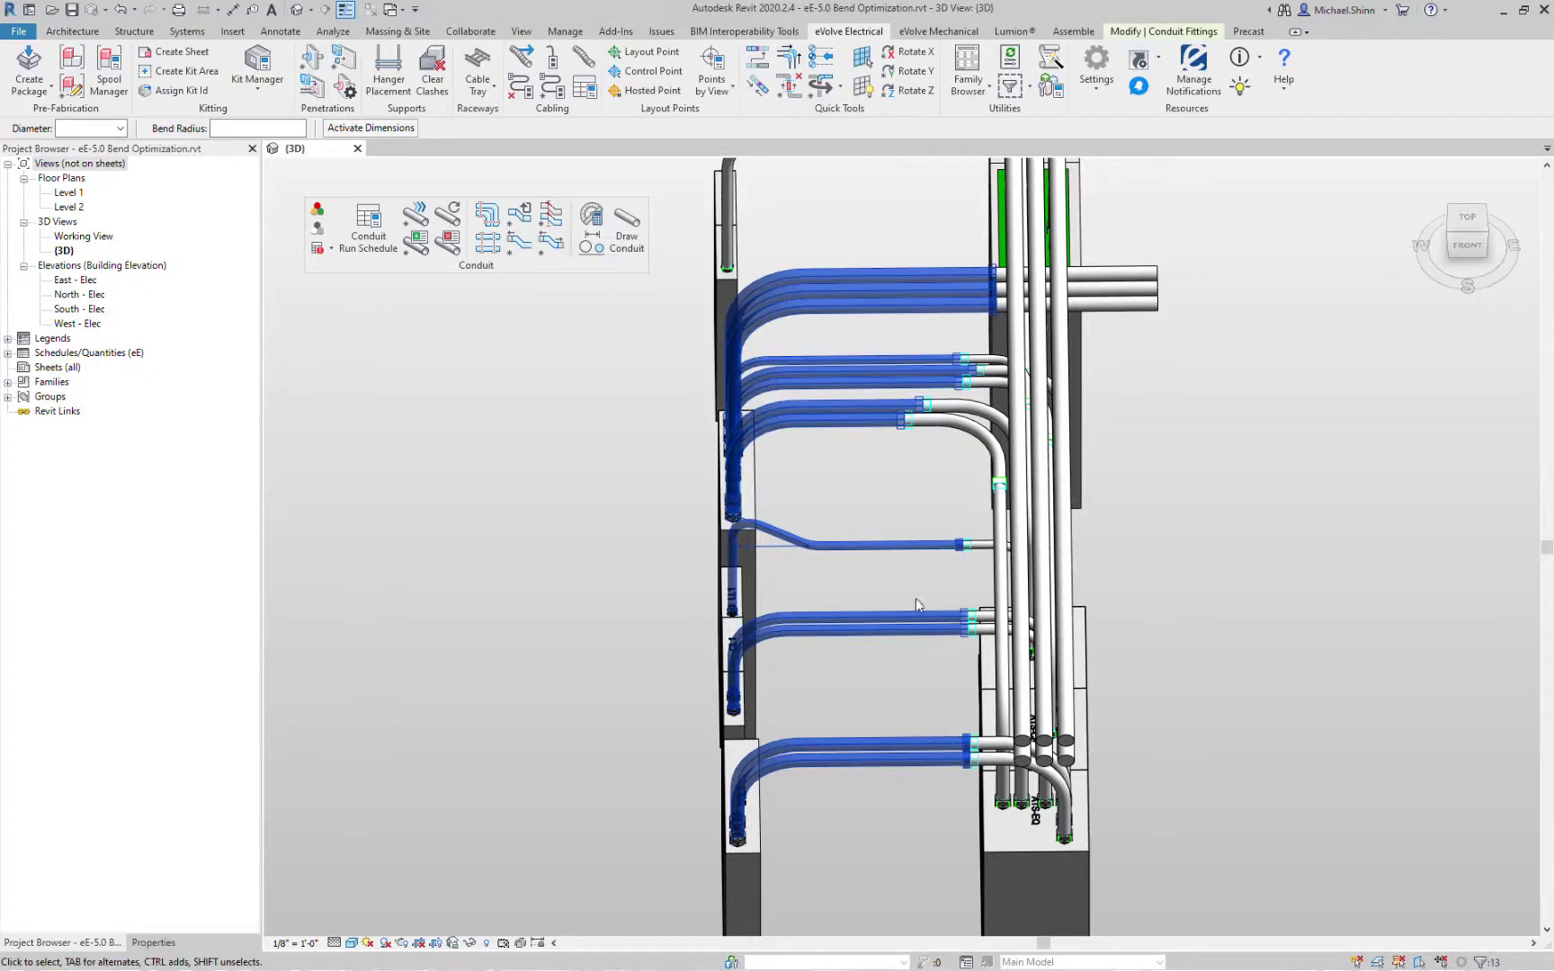
key(Escape)
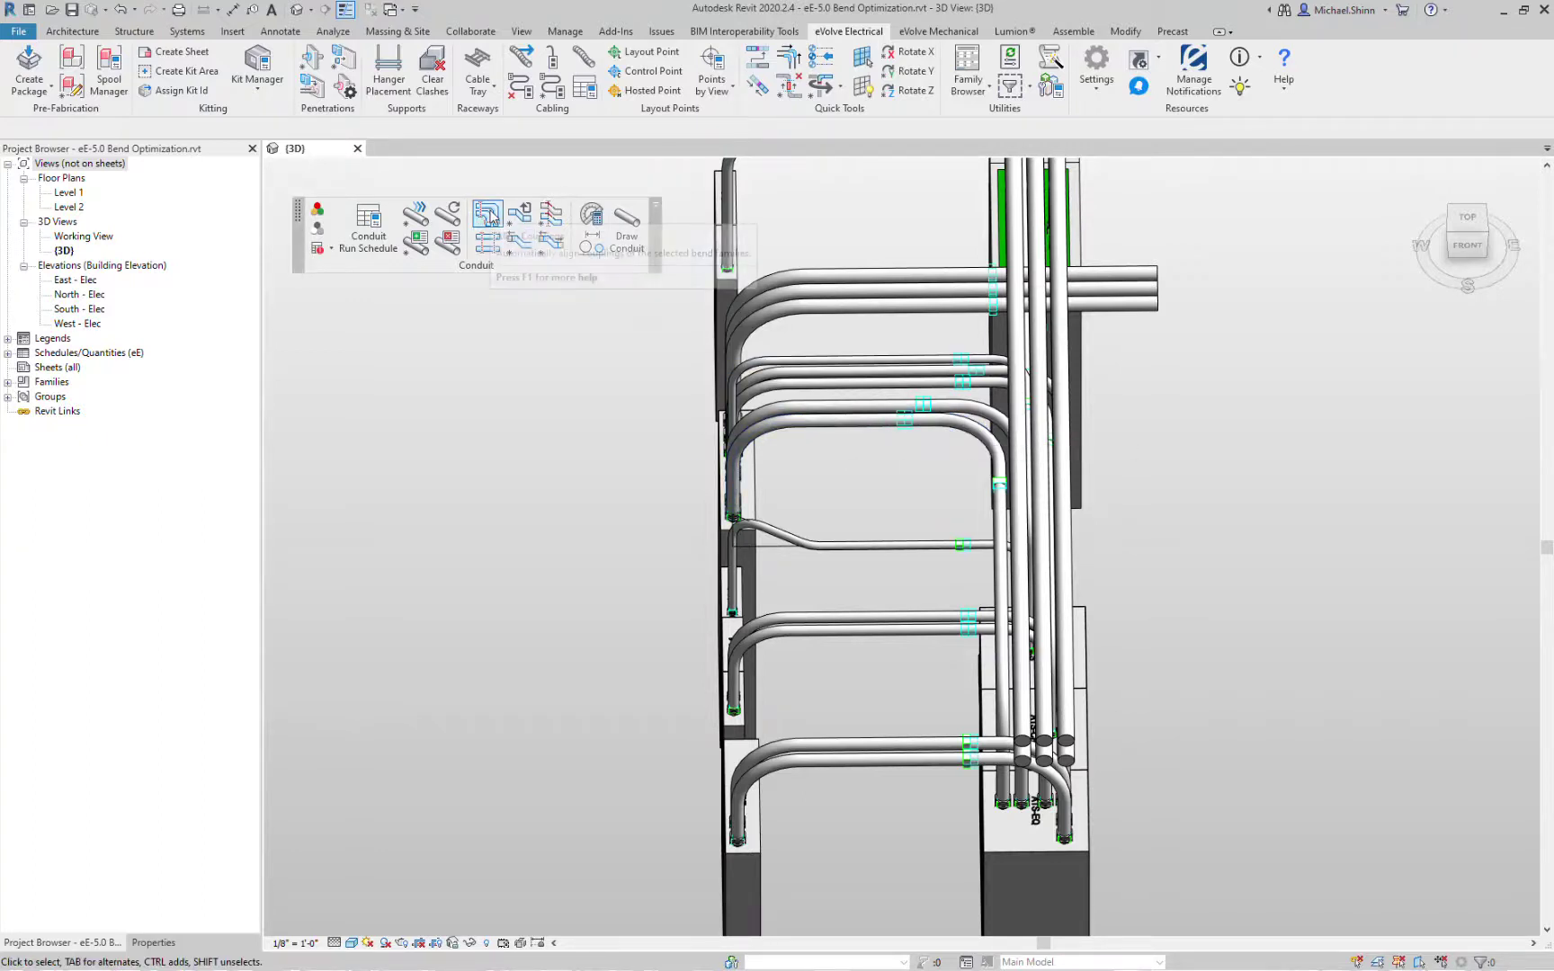
click(874, 420)
Step: Align the upper bends' couplings to the reference elbow's end with Align Couplings
click(881, 474)
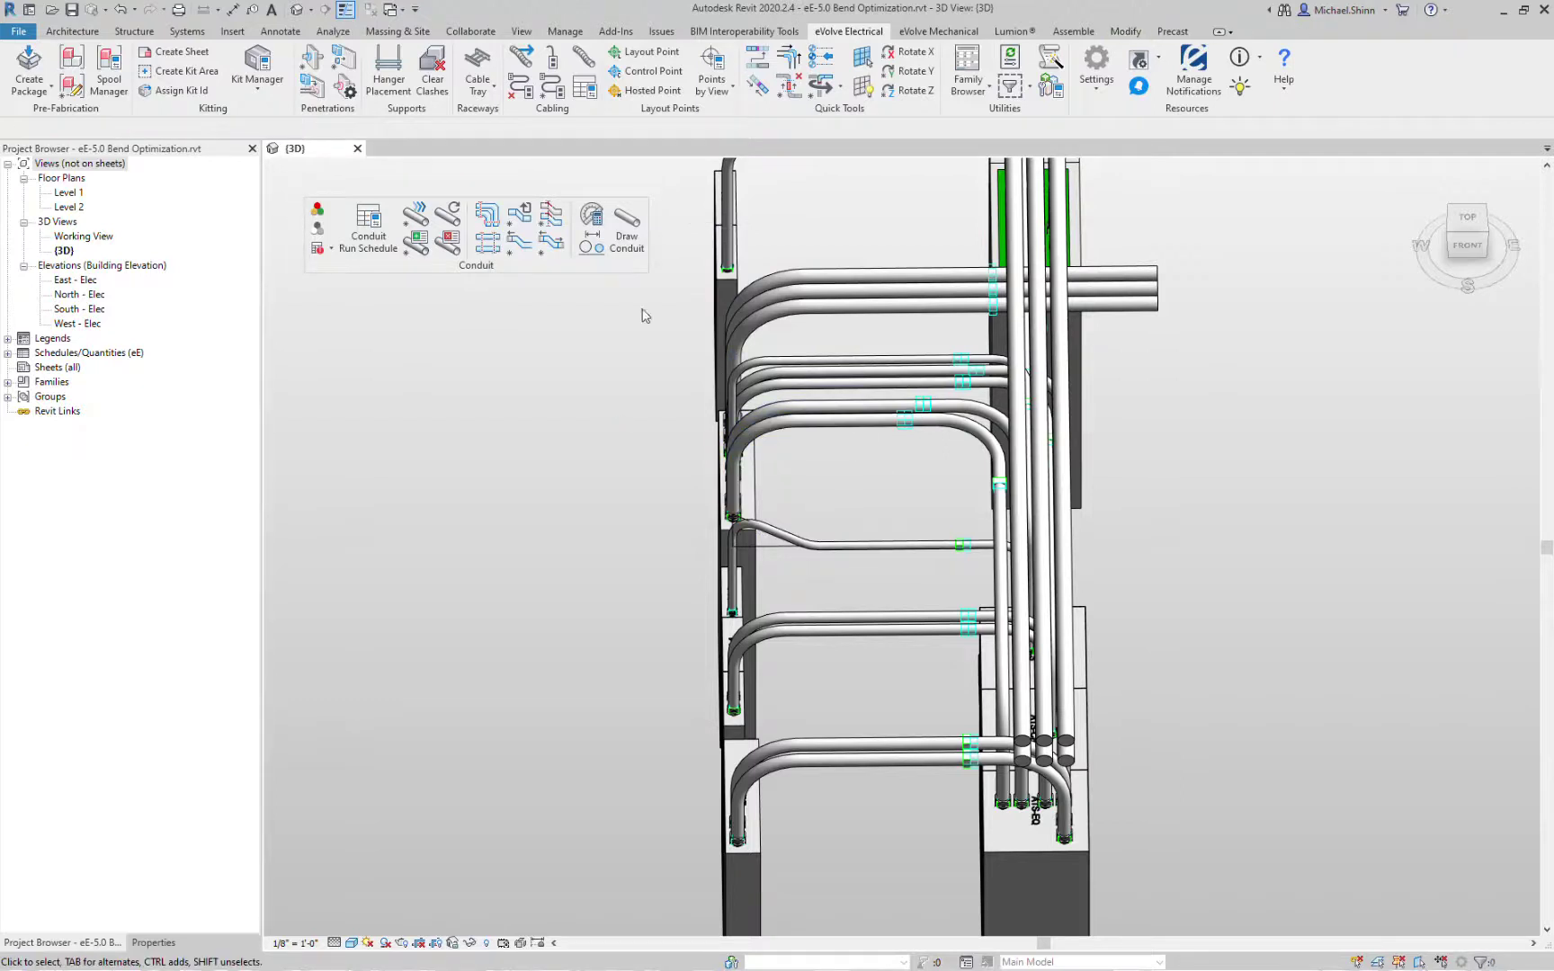
click(490, 216)
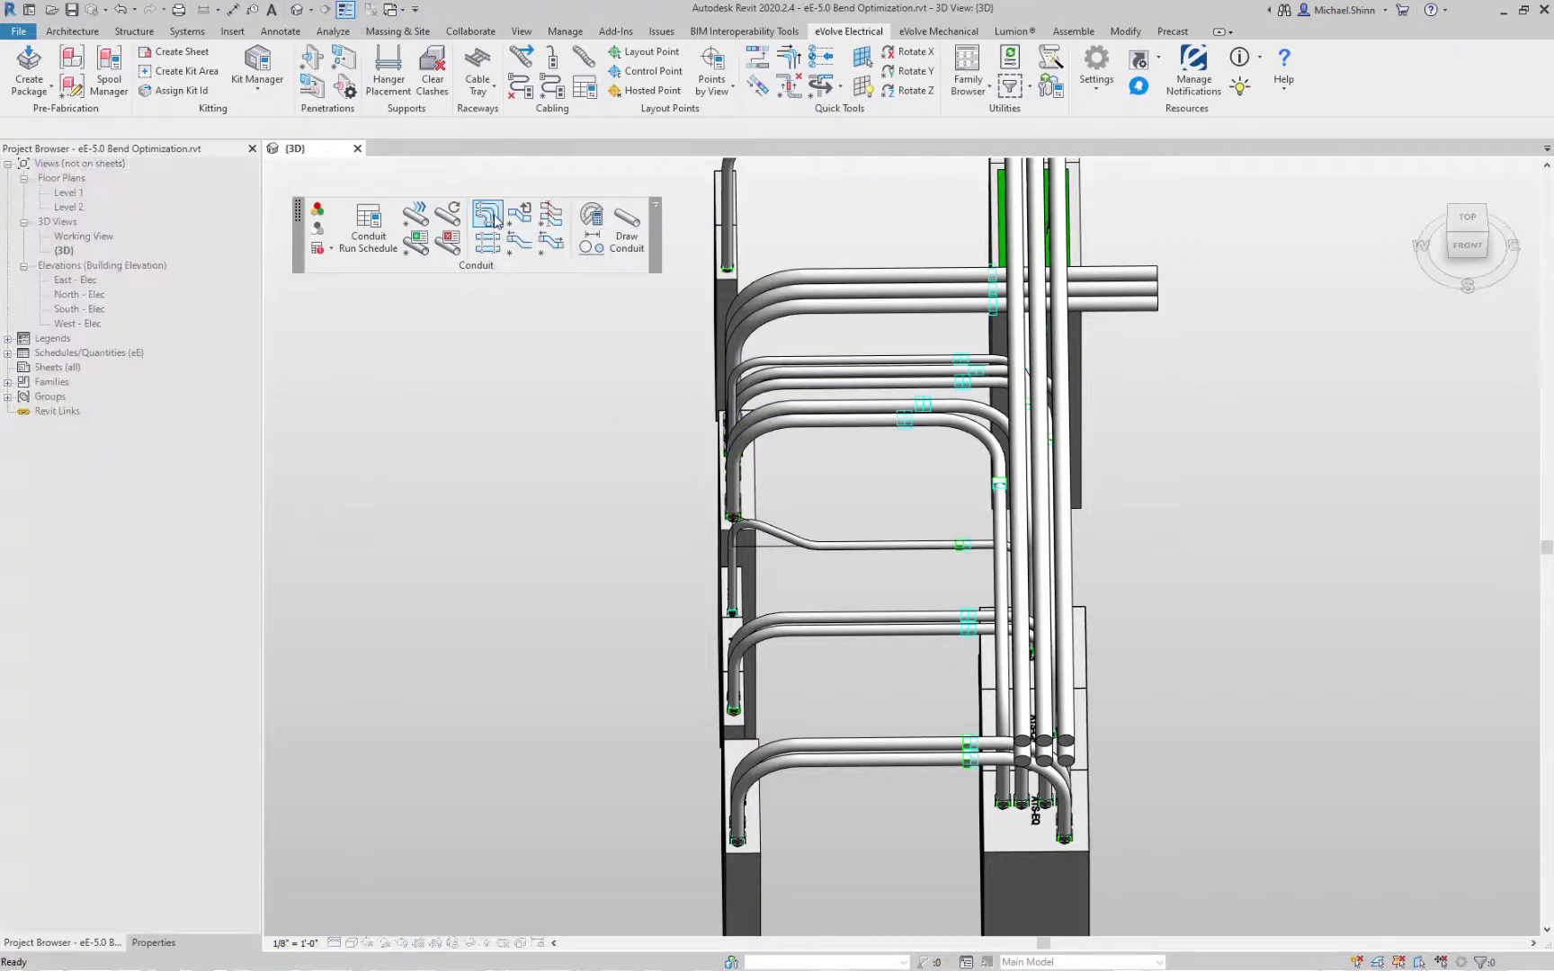
click(910, 419)
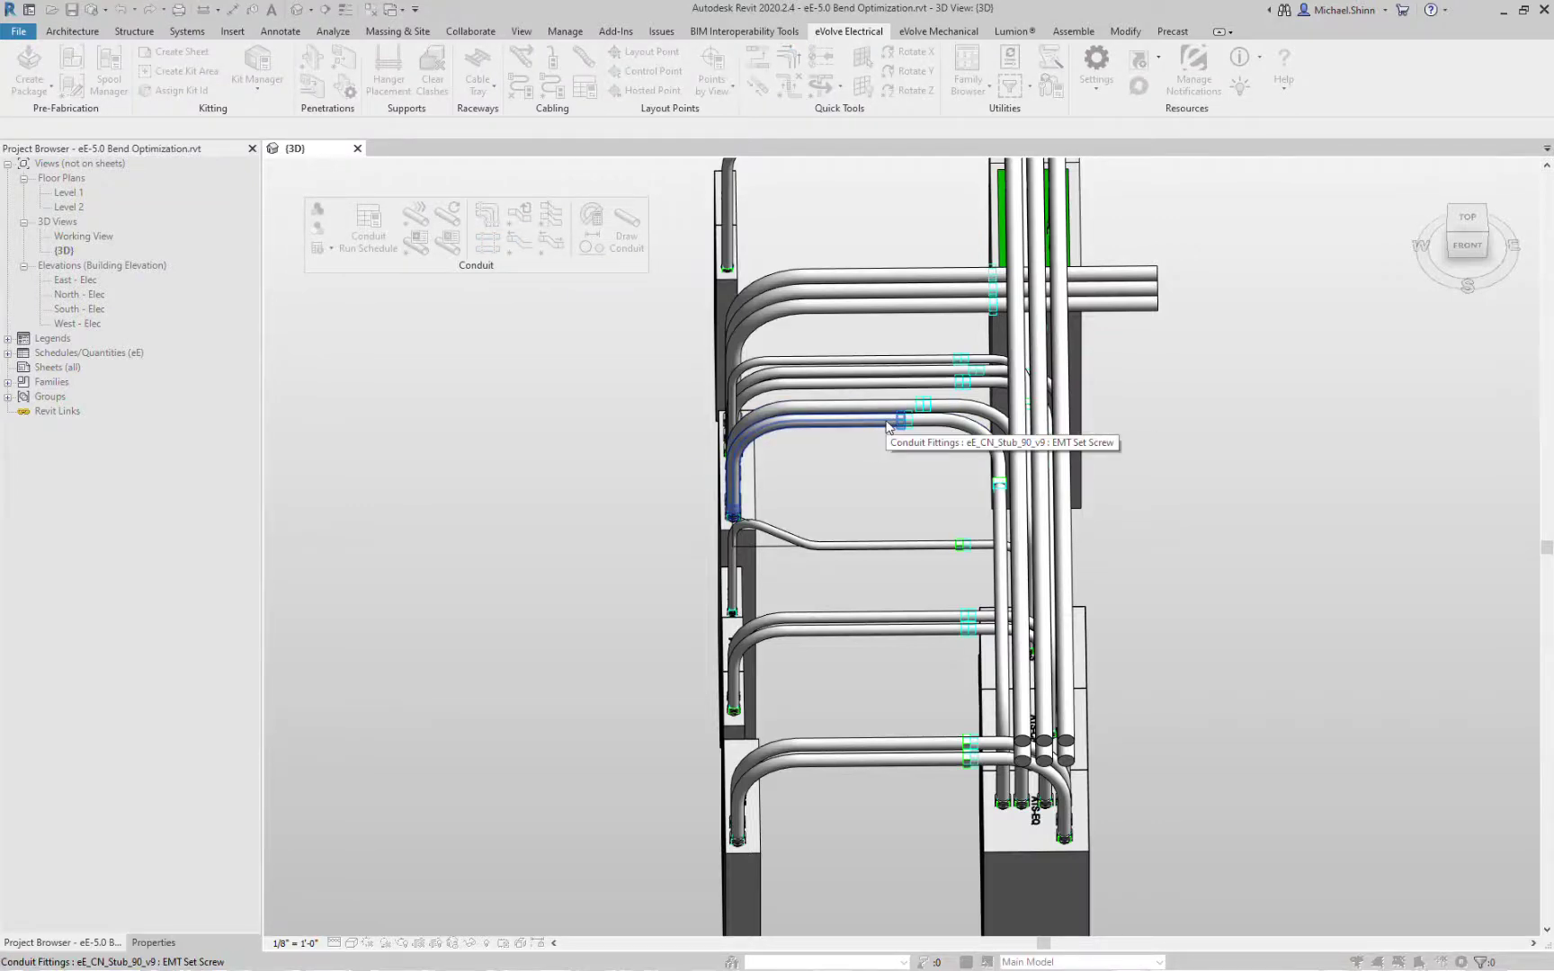
click(888, 427)
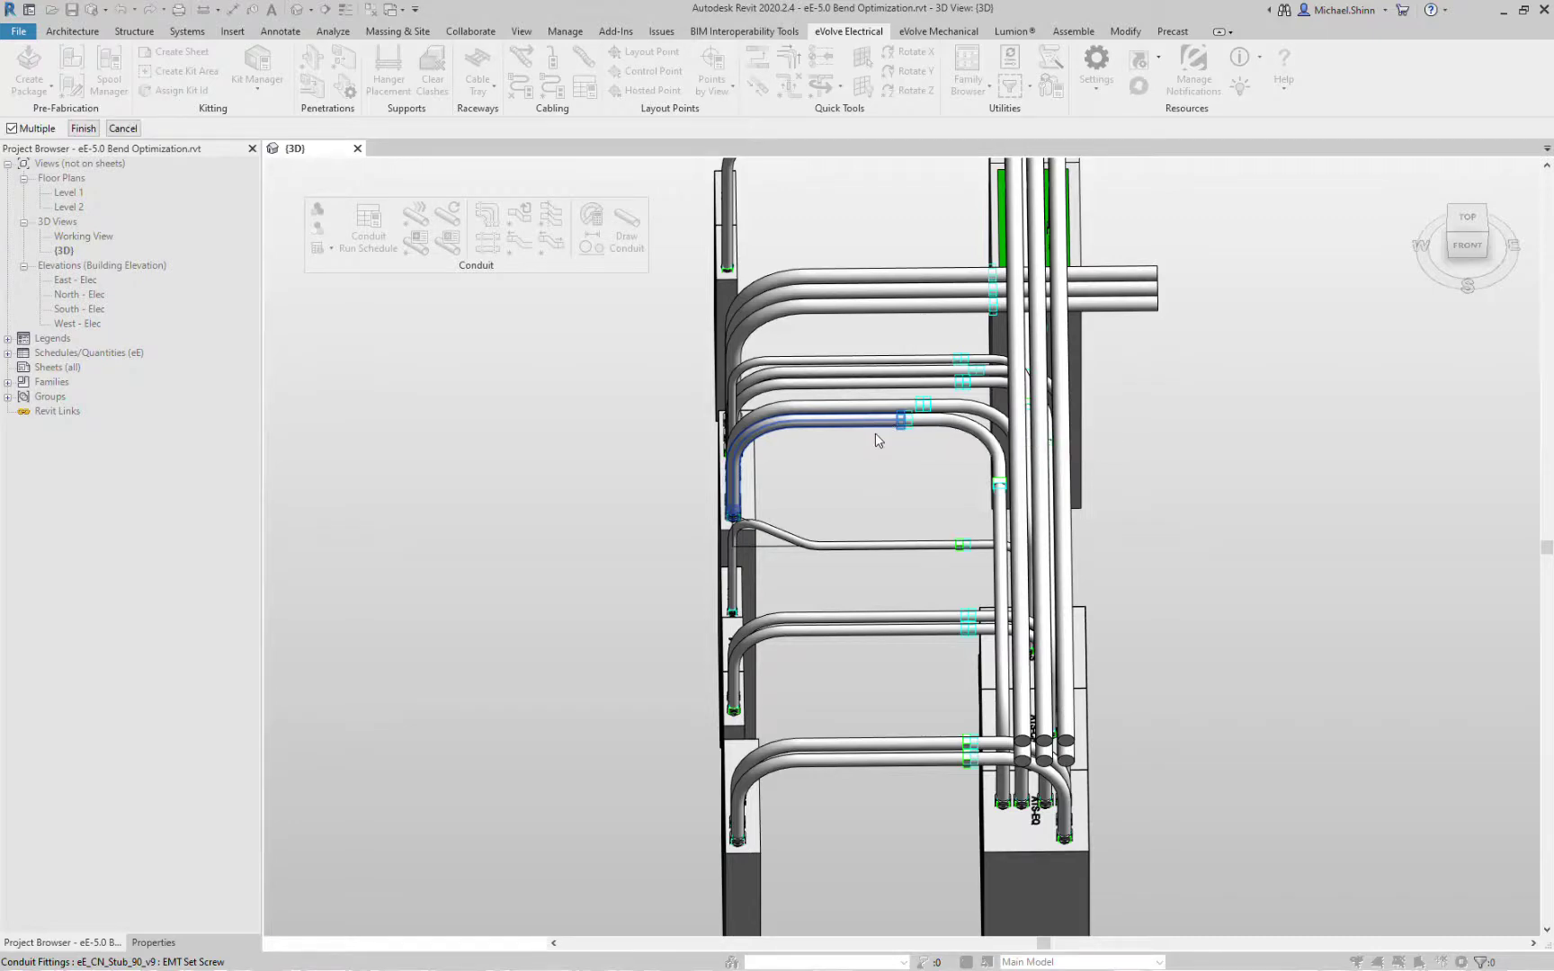
drag(874, 469, 832, 207)
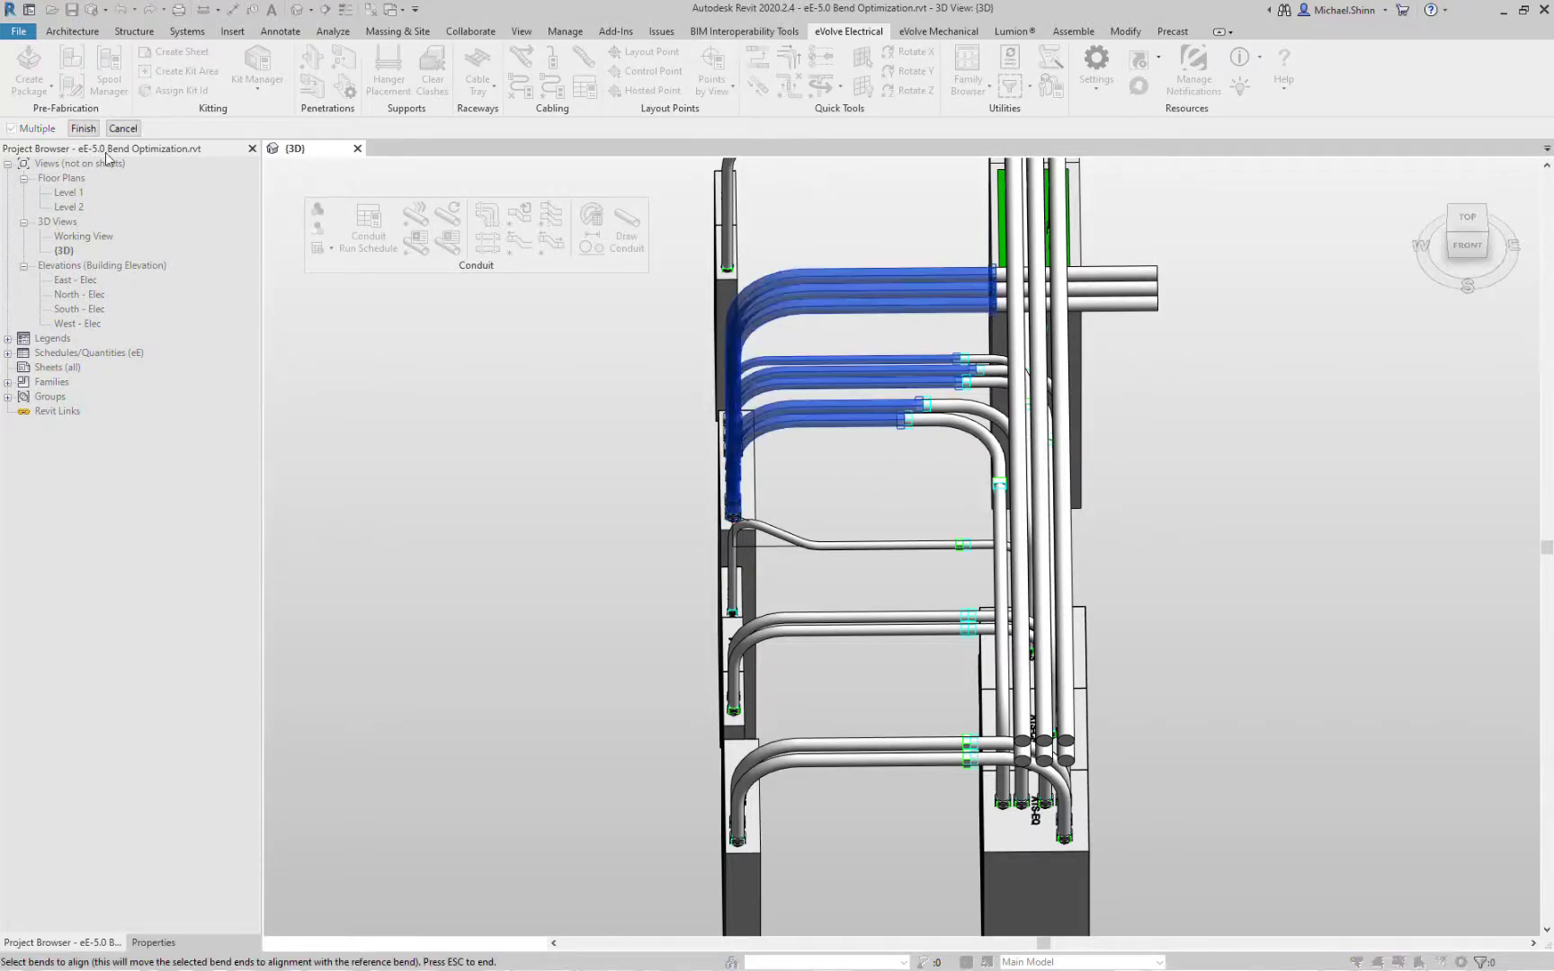
click(83, 129)
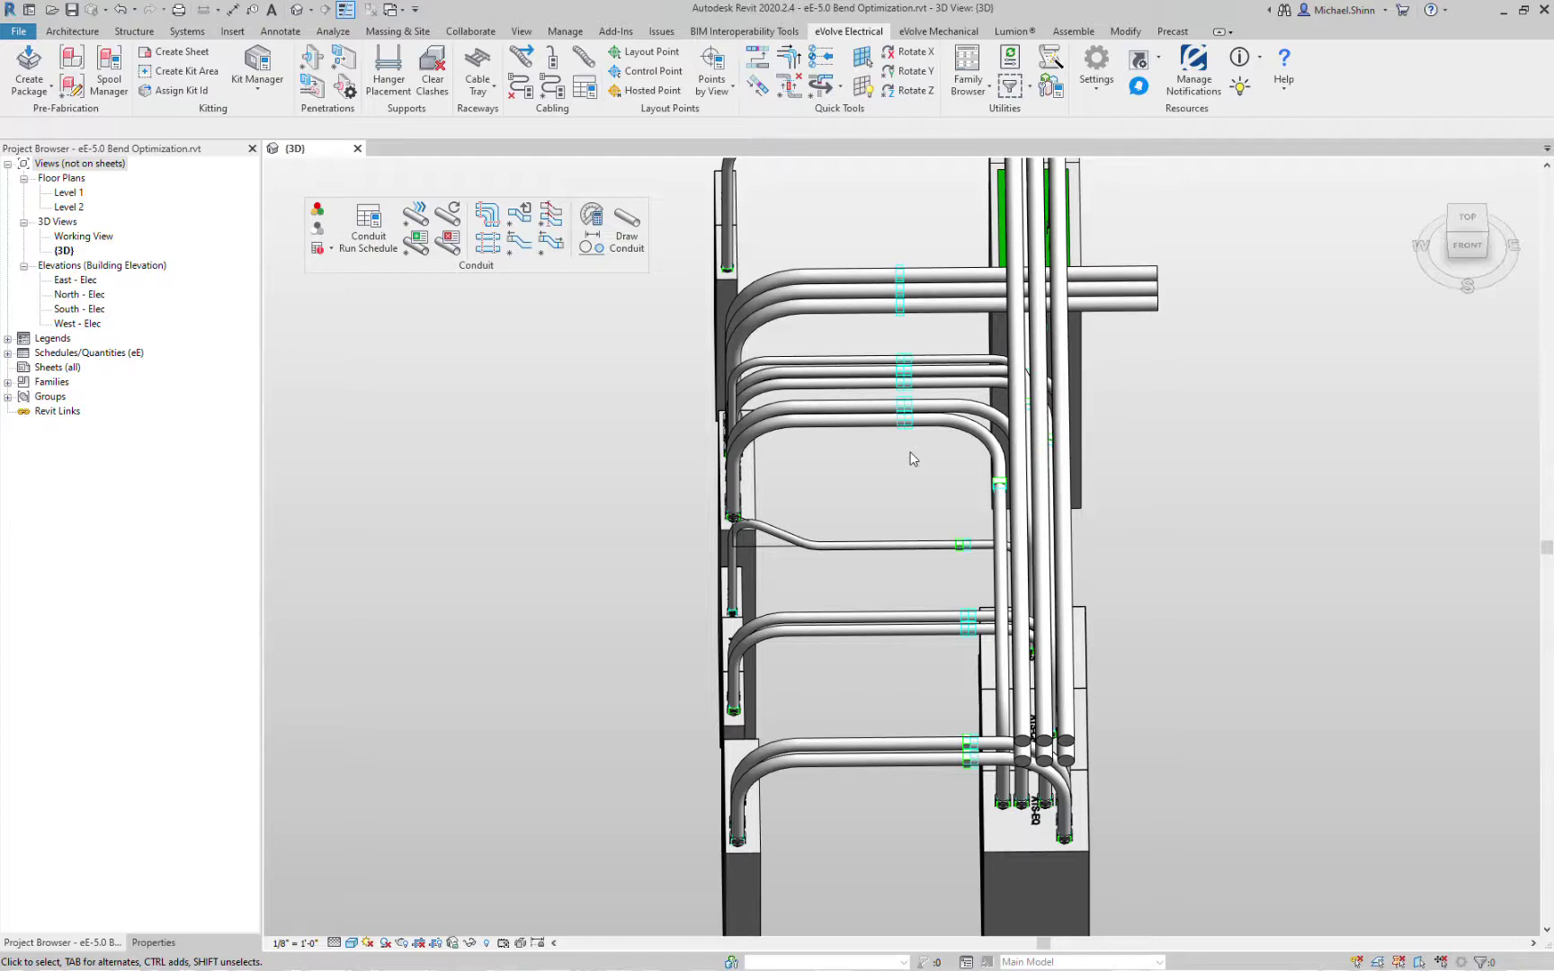
drag(869, 492, 829, 226)
Step: Enable Add_Coupling_2 on the eight upper conduit bends in Properties
scroll(881, 369, up, 3)
mouse_move(1099, 532)
shift+middle_down()
mouse_move(1223, 481)
mouse_move(1245, 554)
shift+middle_up()
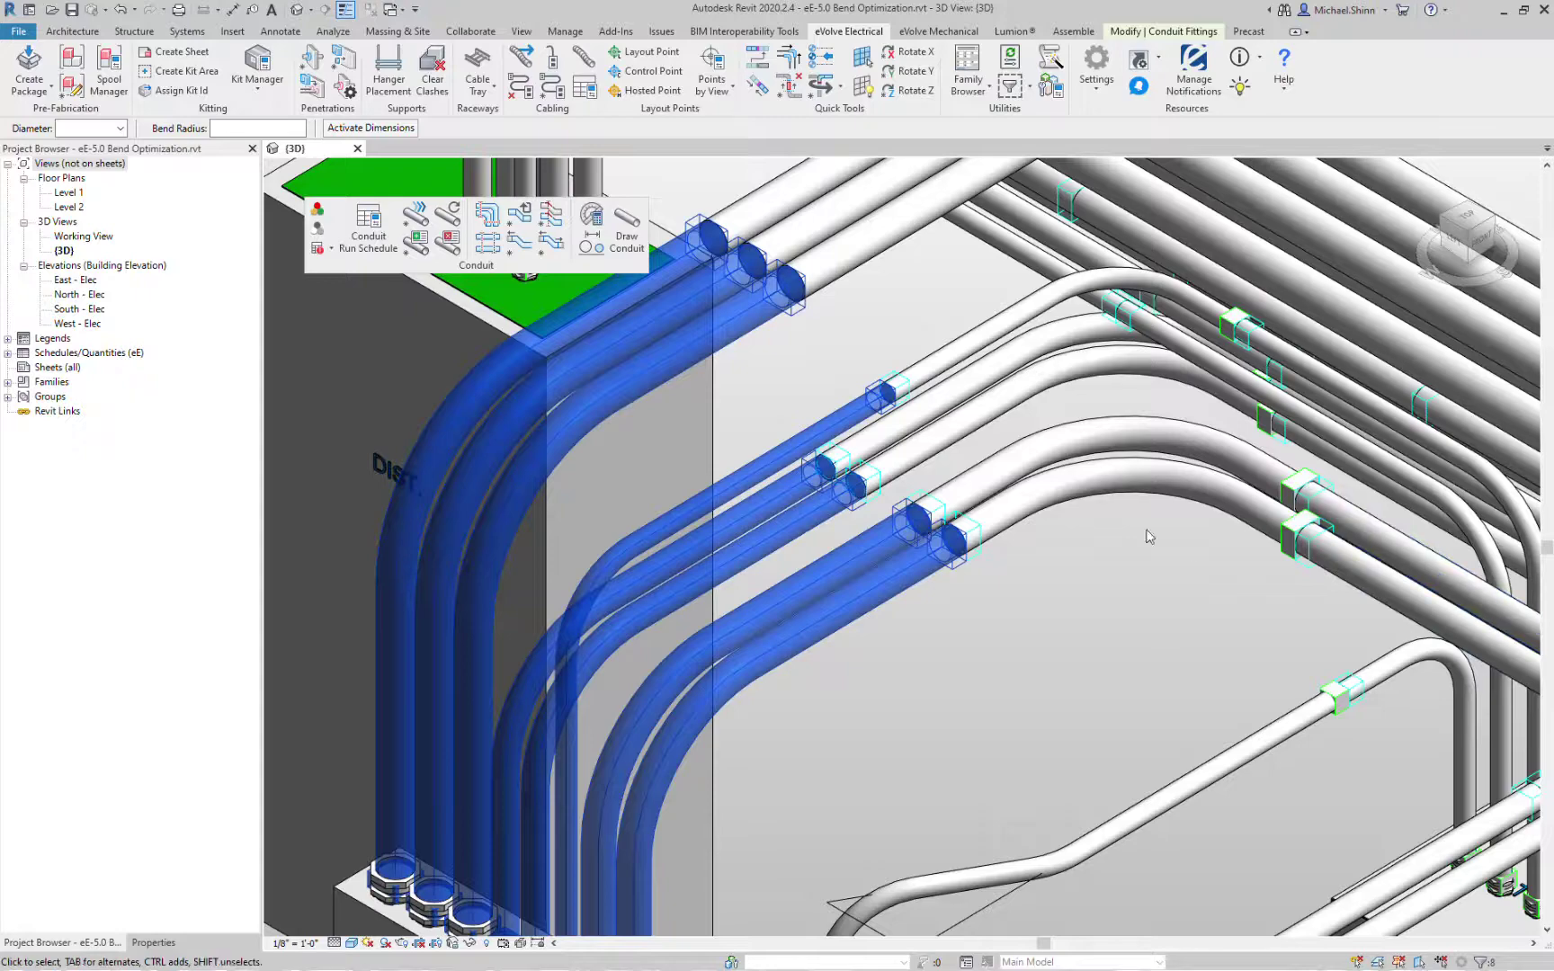
key(Escape)
shift+middle_drag(971, 550, 811, 637)
drag(810, 638, 759, 334)
click(149, 942)
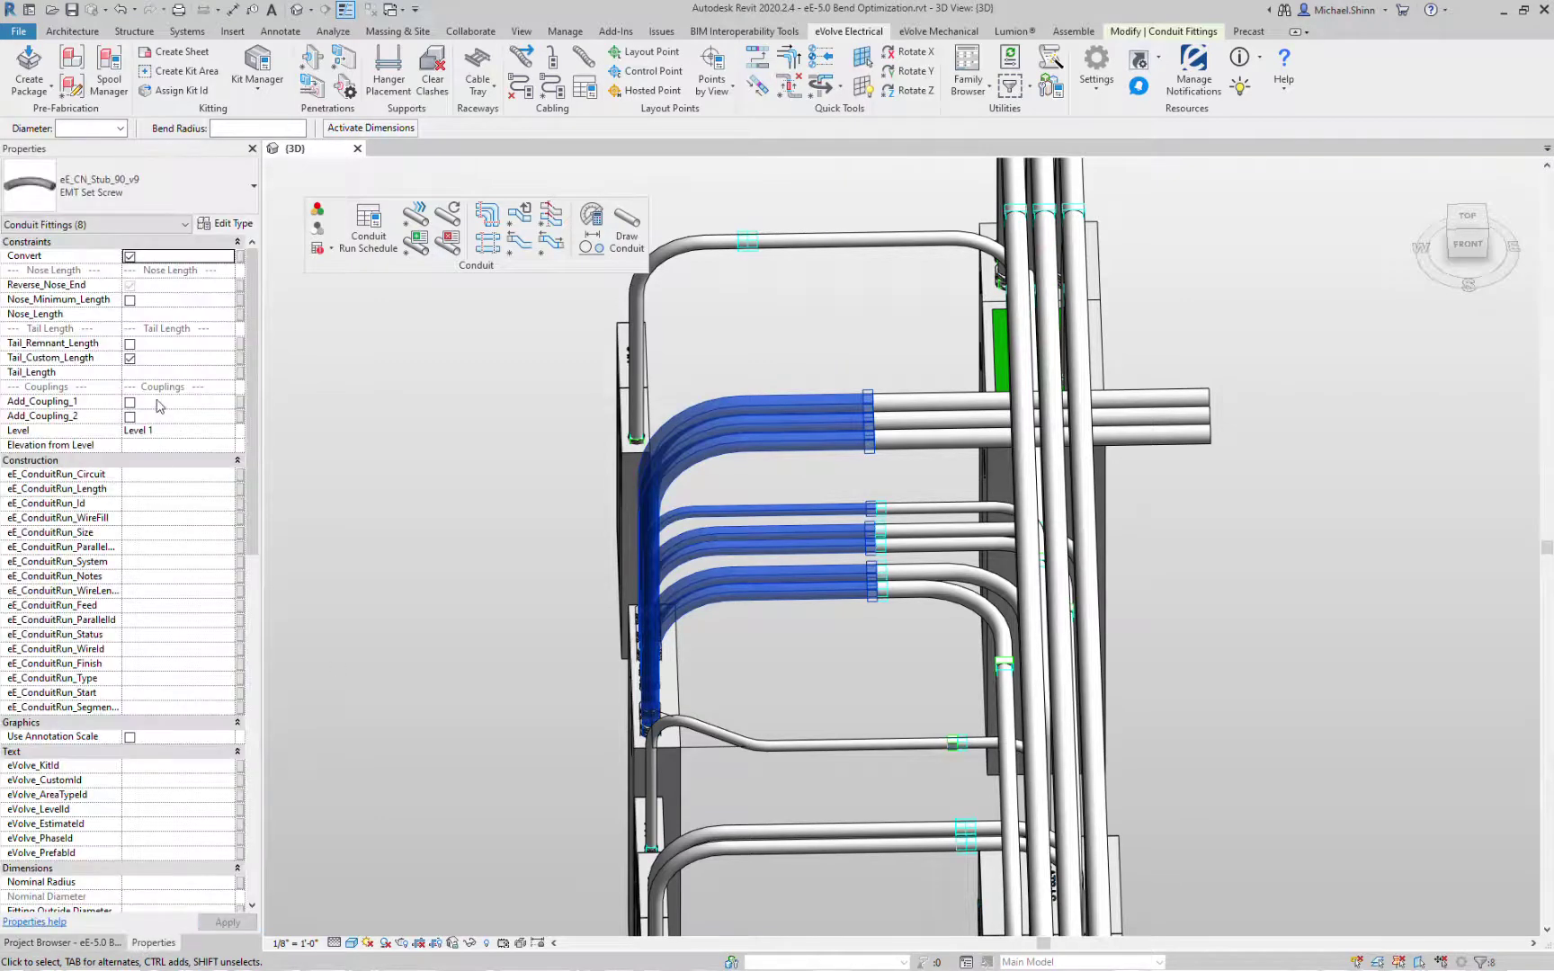
click(130, 415)
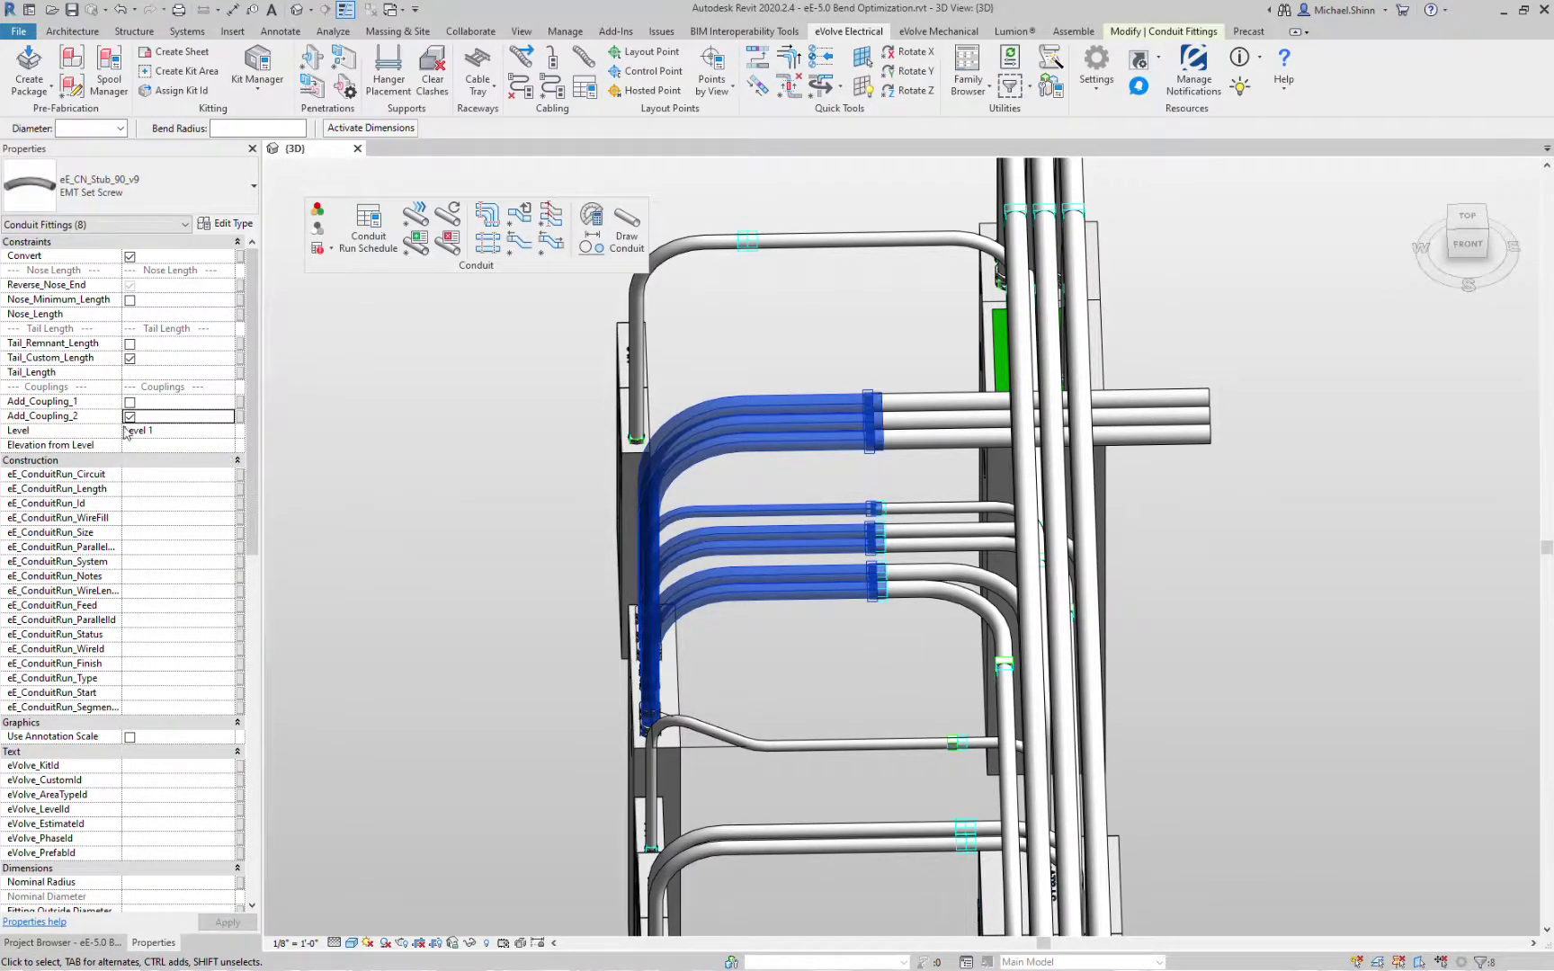
click(931, 525)
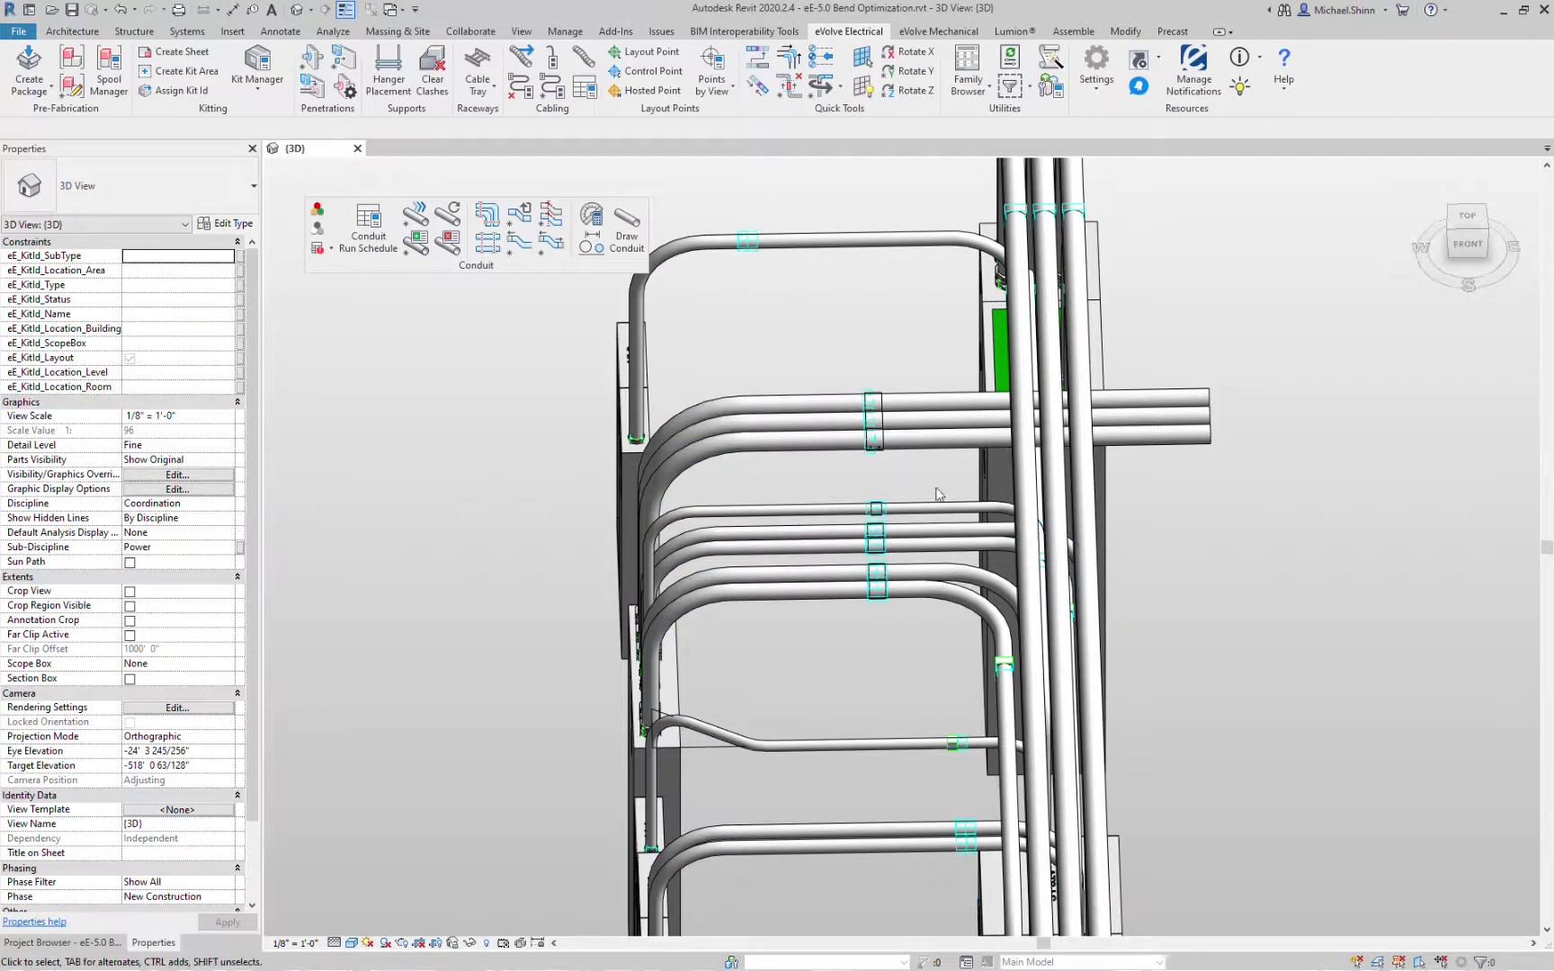
drag(942, 627, 930, 647)
middle_drag(931, 651, 878, 383)
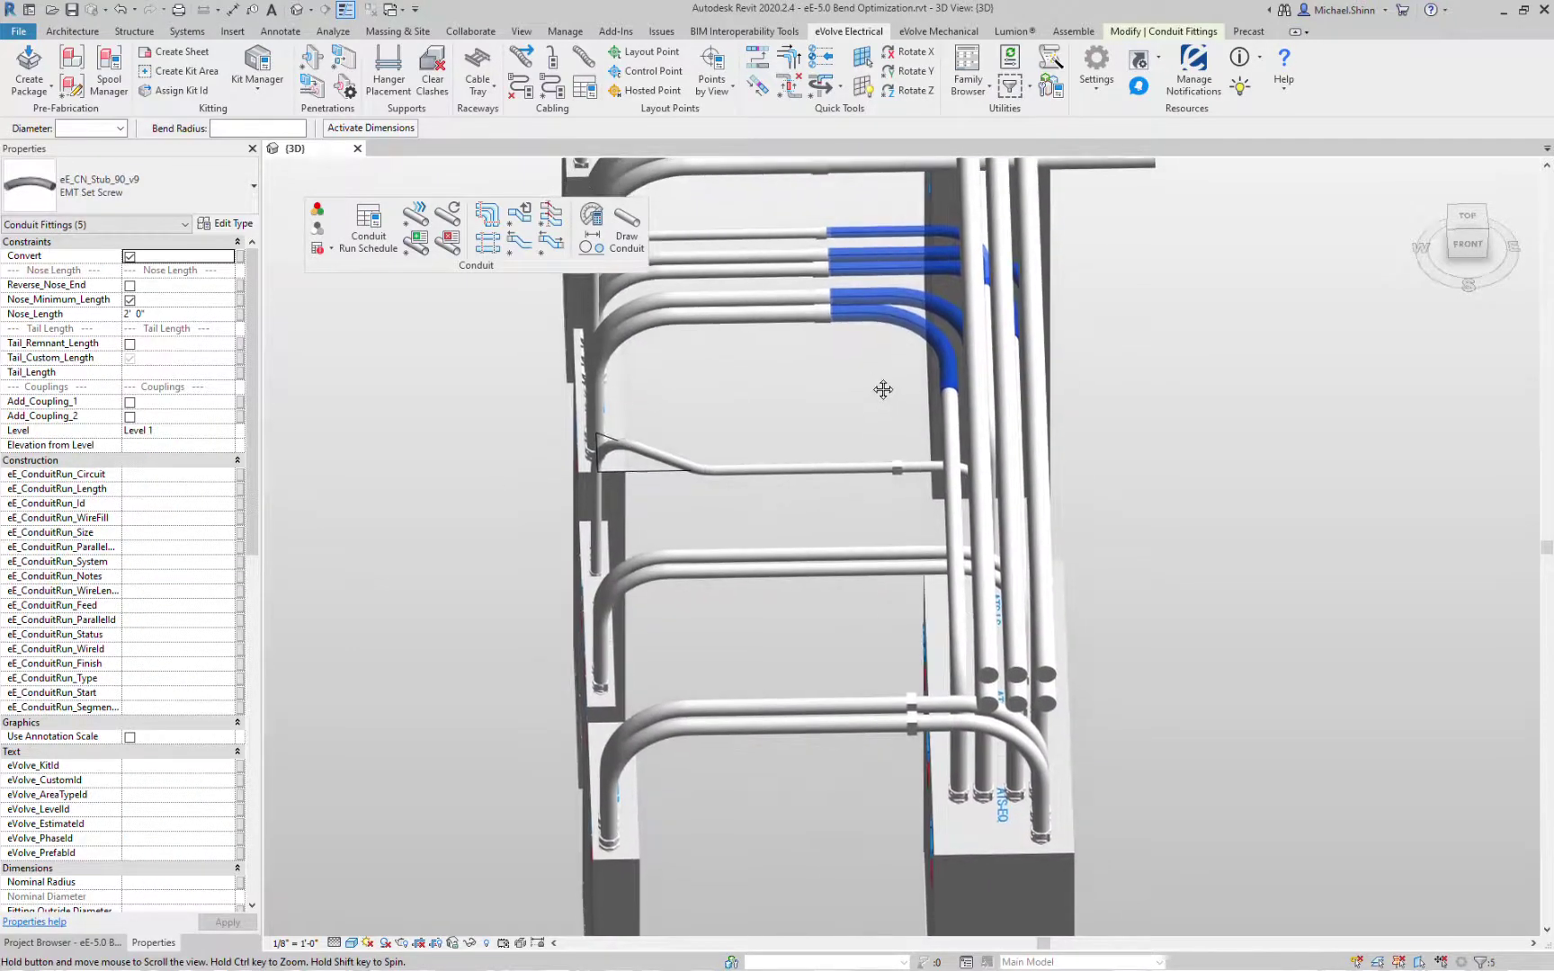
Step: Align the lower bends' couplings and enable Add_Coupling_2 on the four lower bends
click(872, 377)
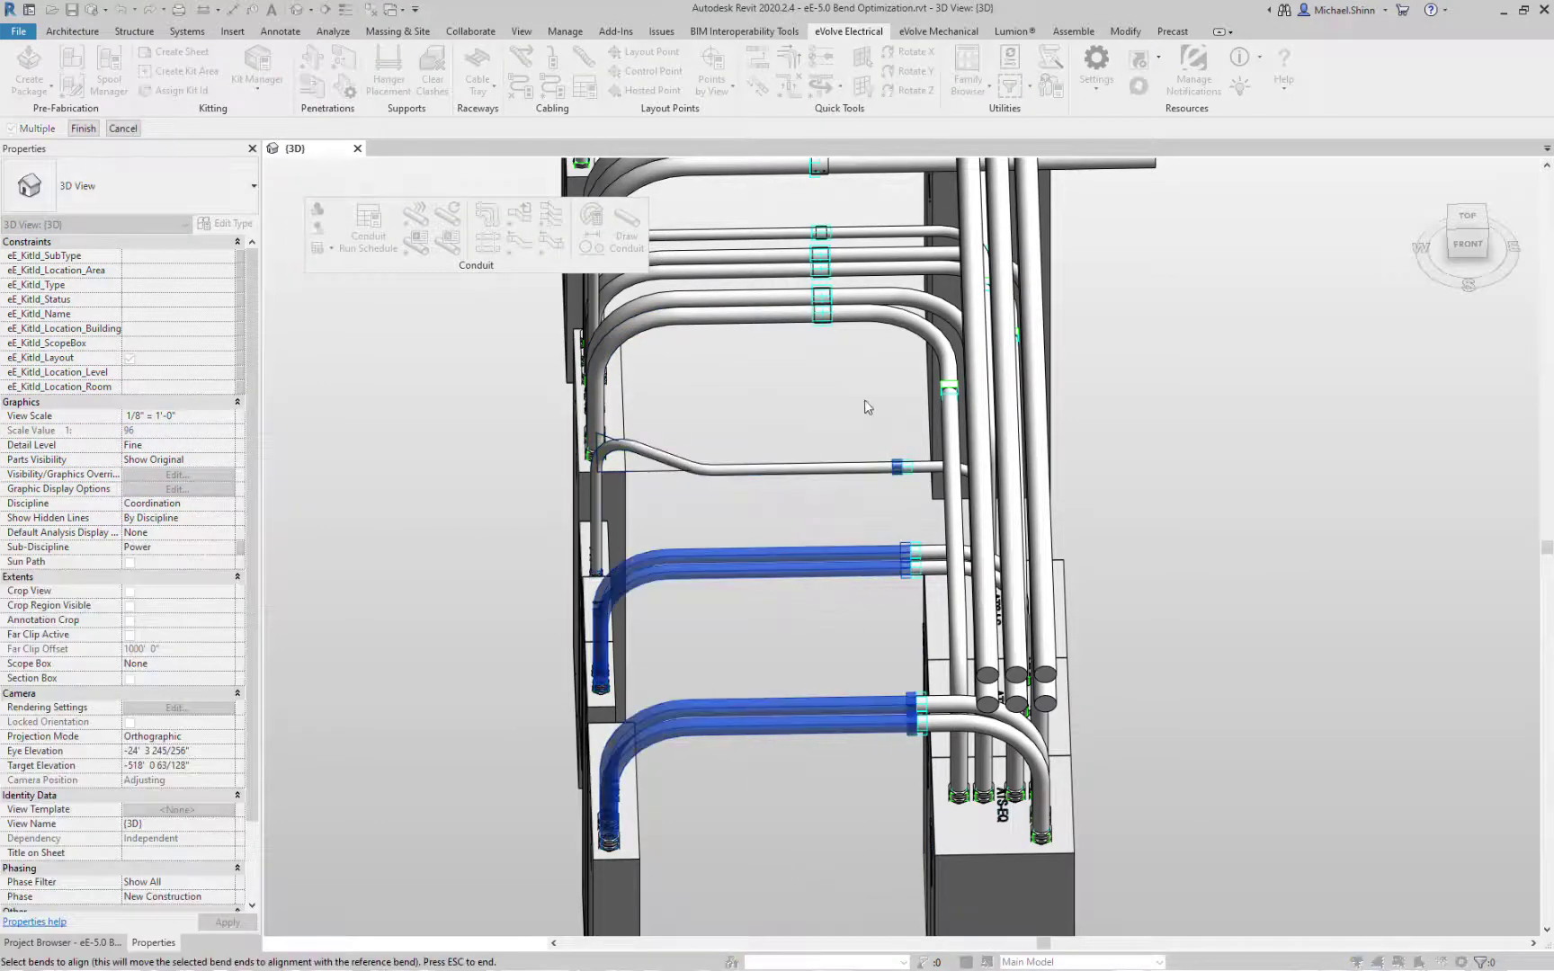
click(821, 313)
click(84, 128)
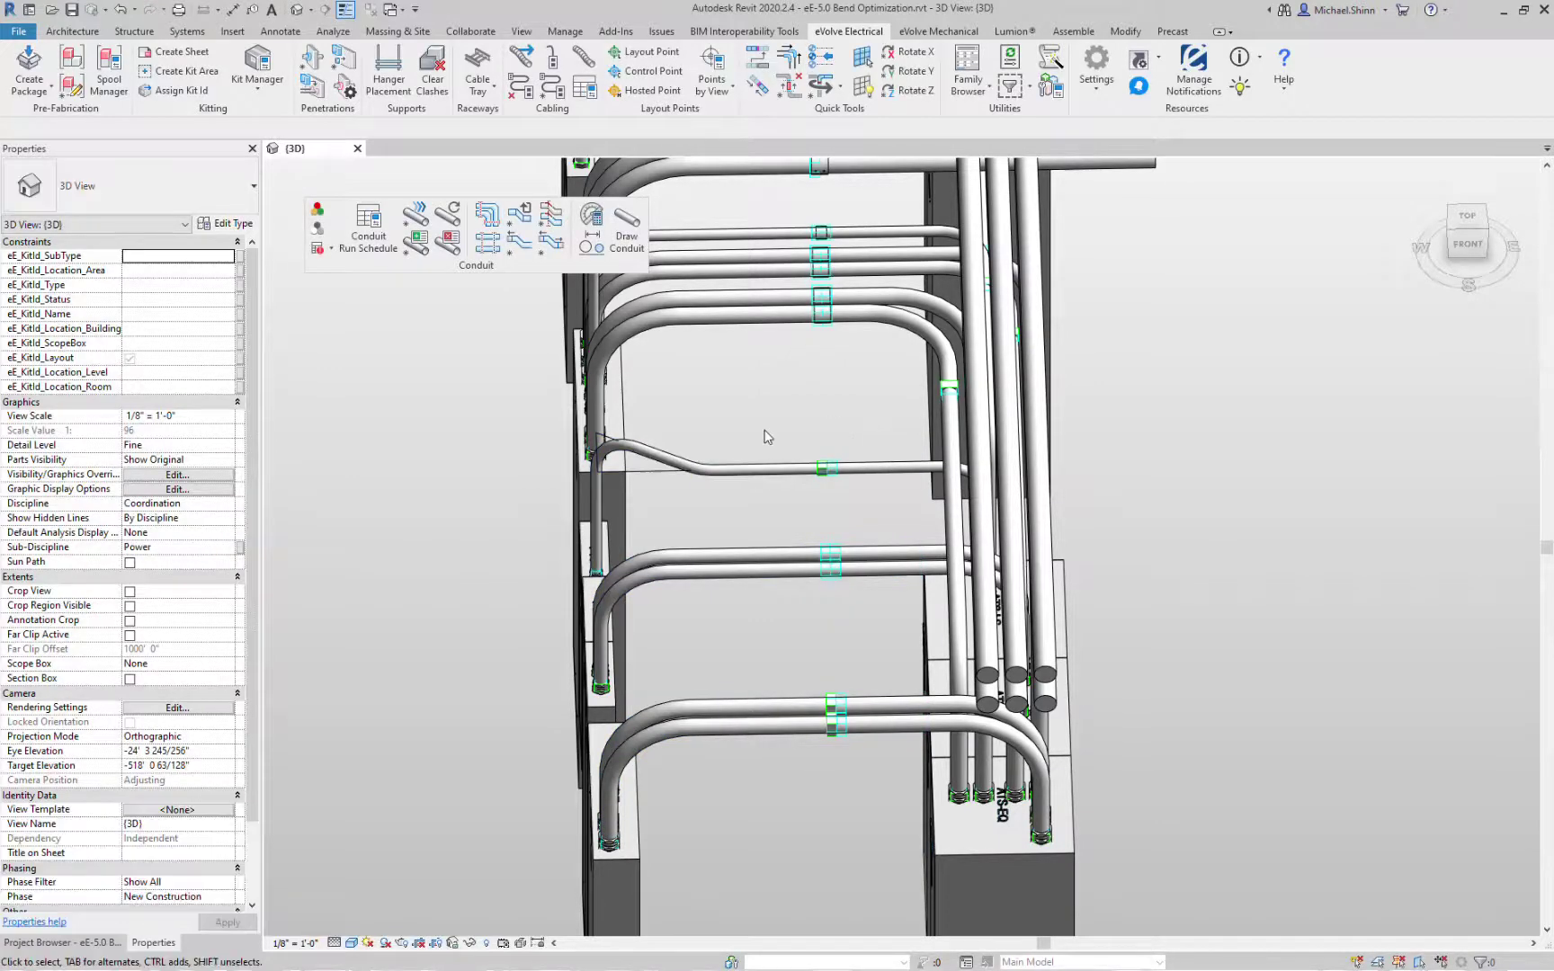
drag(792, 516, 764, 835)
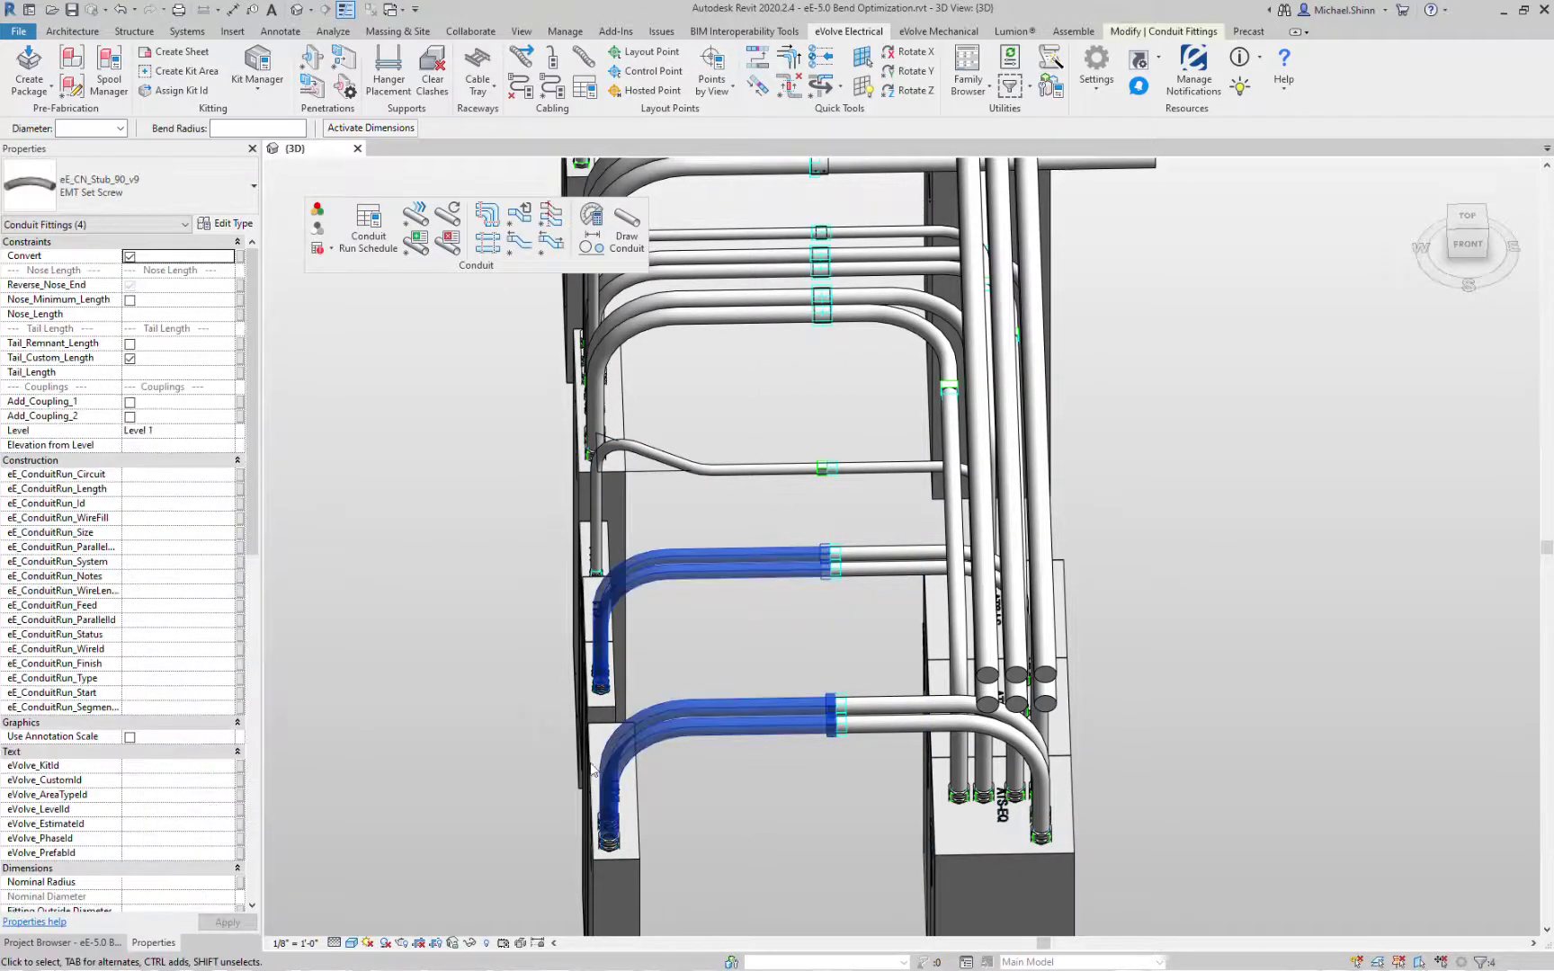
click(130, 420)
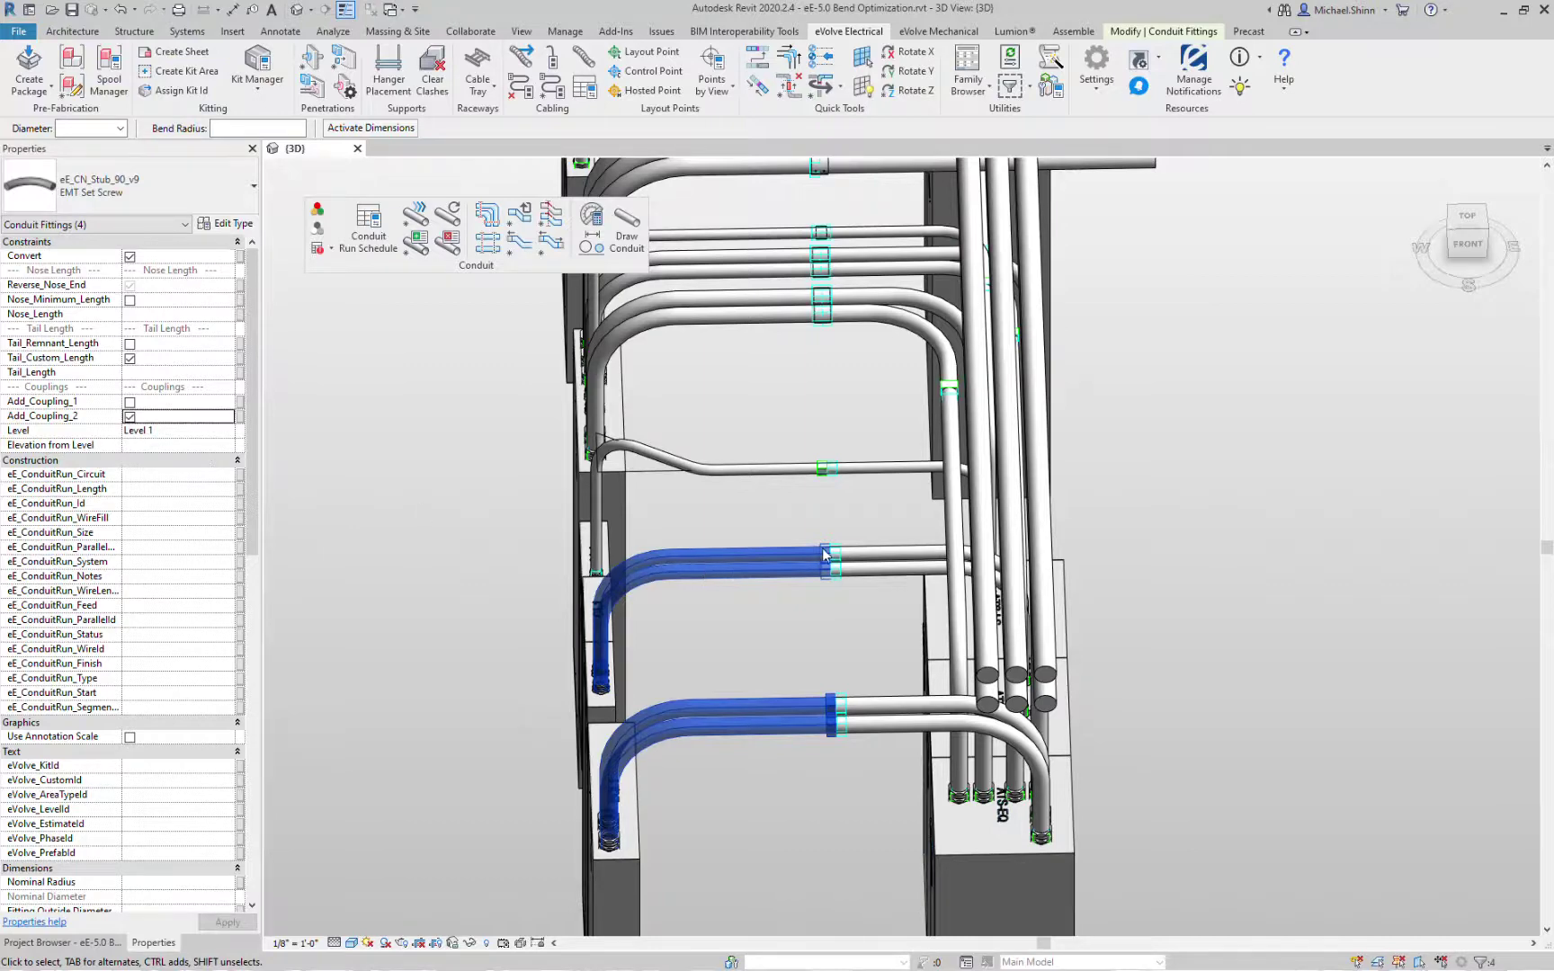
Step: Enable Add_Coupling_1 on the kicked conduit fitting
click(778, 475)
click(130, 548)
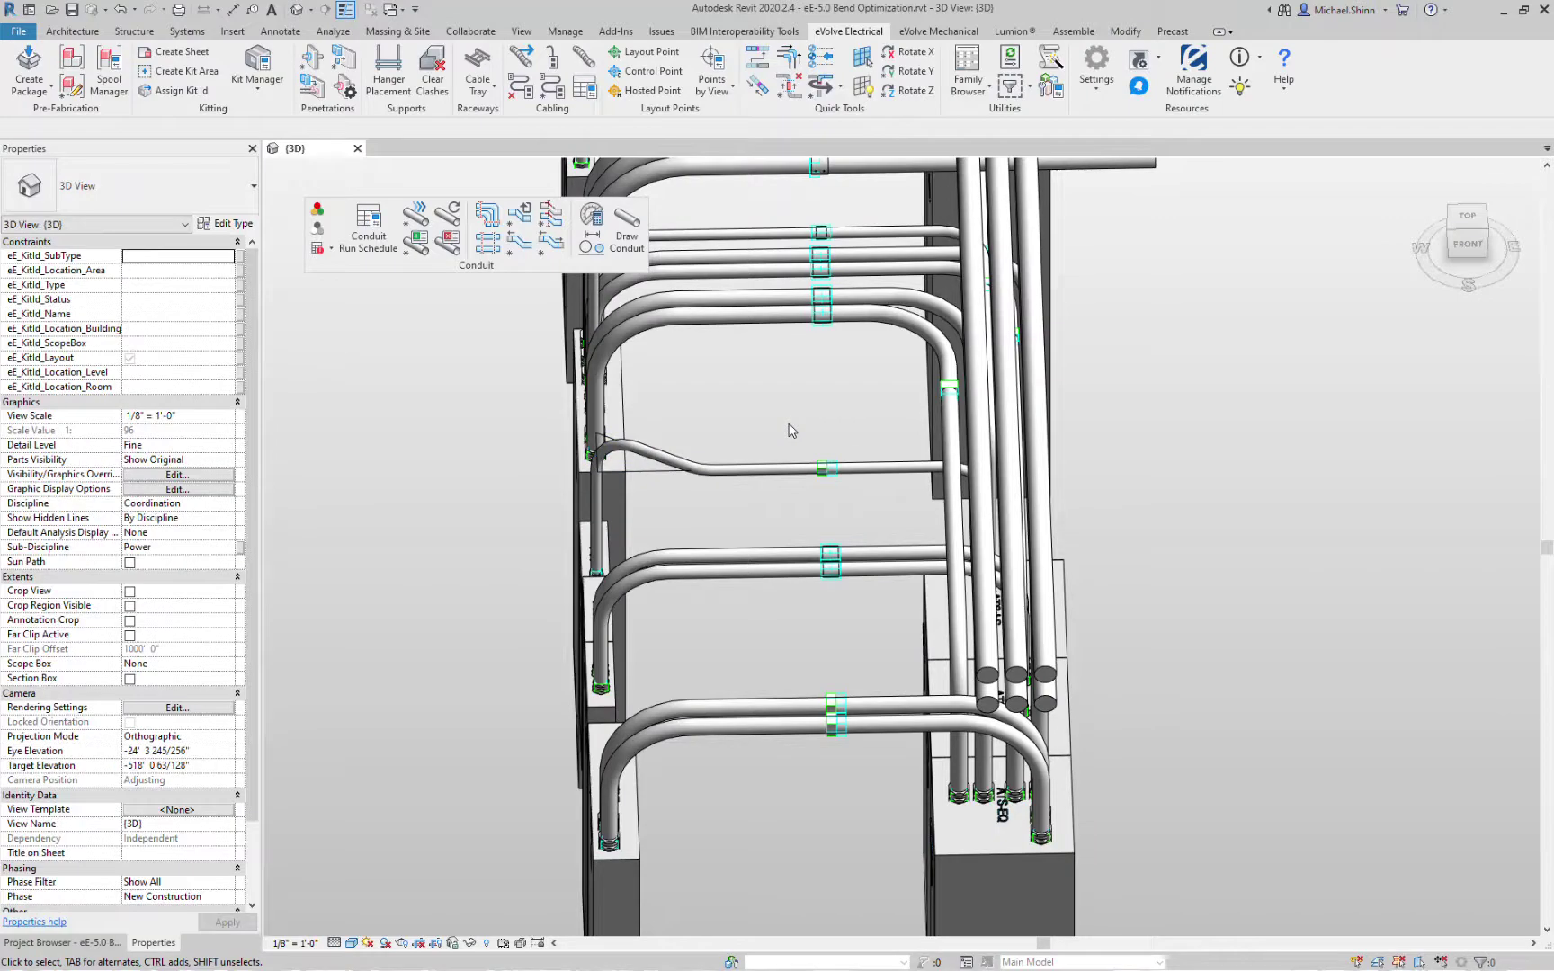
middle_drag(789, 430, 804, 454)
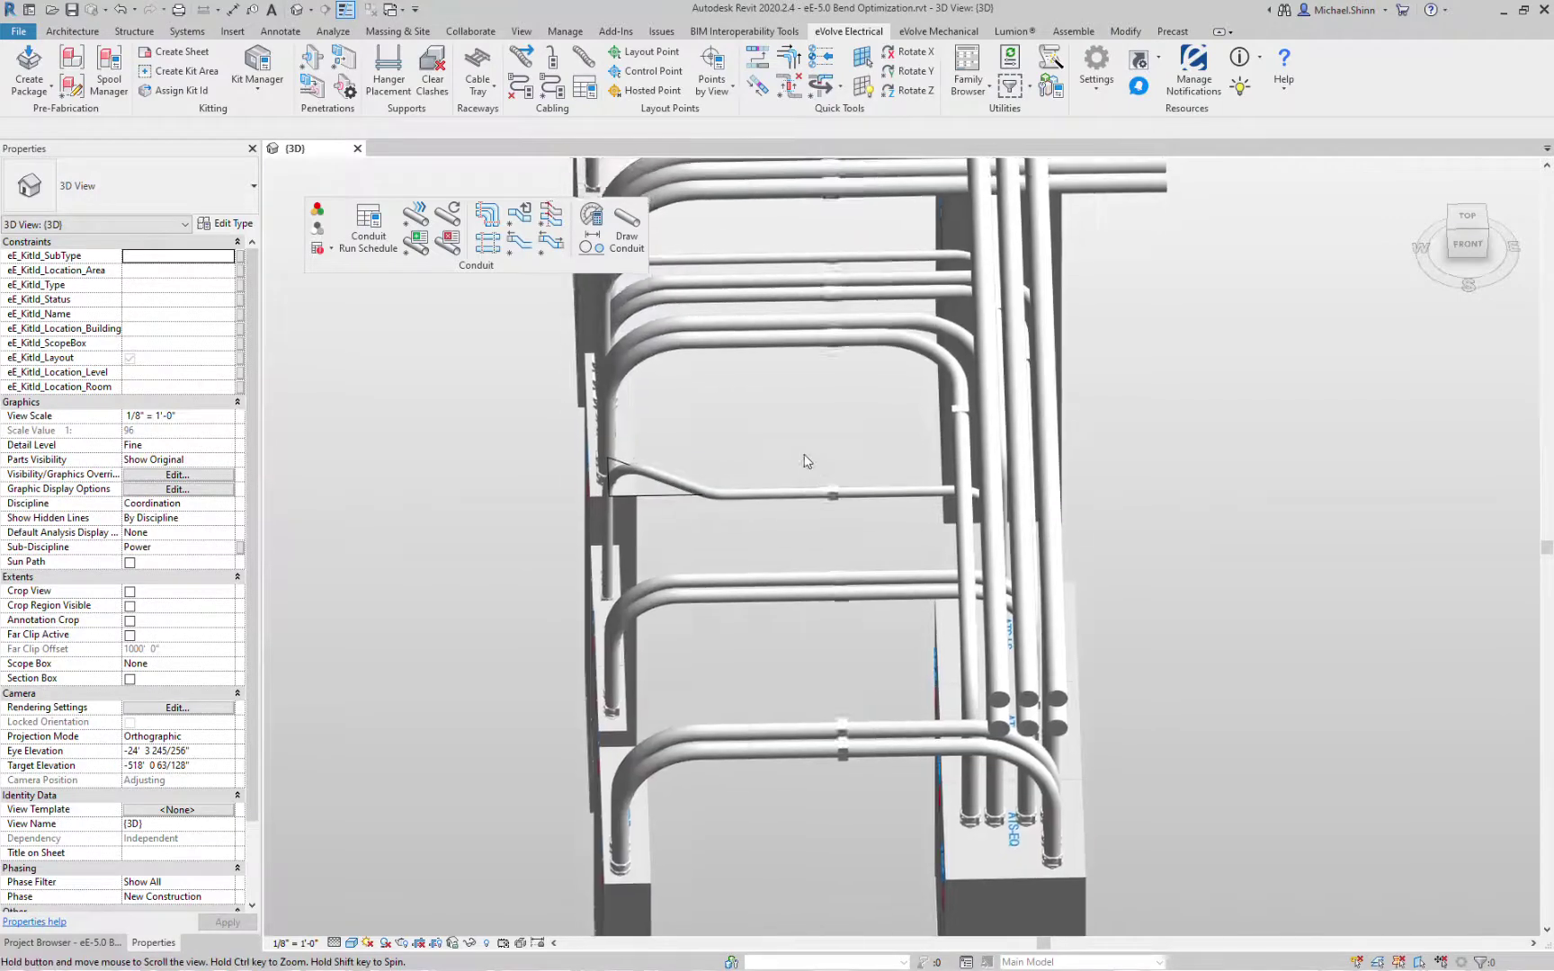
click(911, 490)
Step: Orbit to the ATS panel runs and inspect the left, upper and long right-hand bends
shift+middle_drag(911, 490, 1184, 476)
key(Escape)
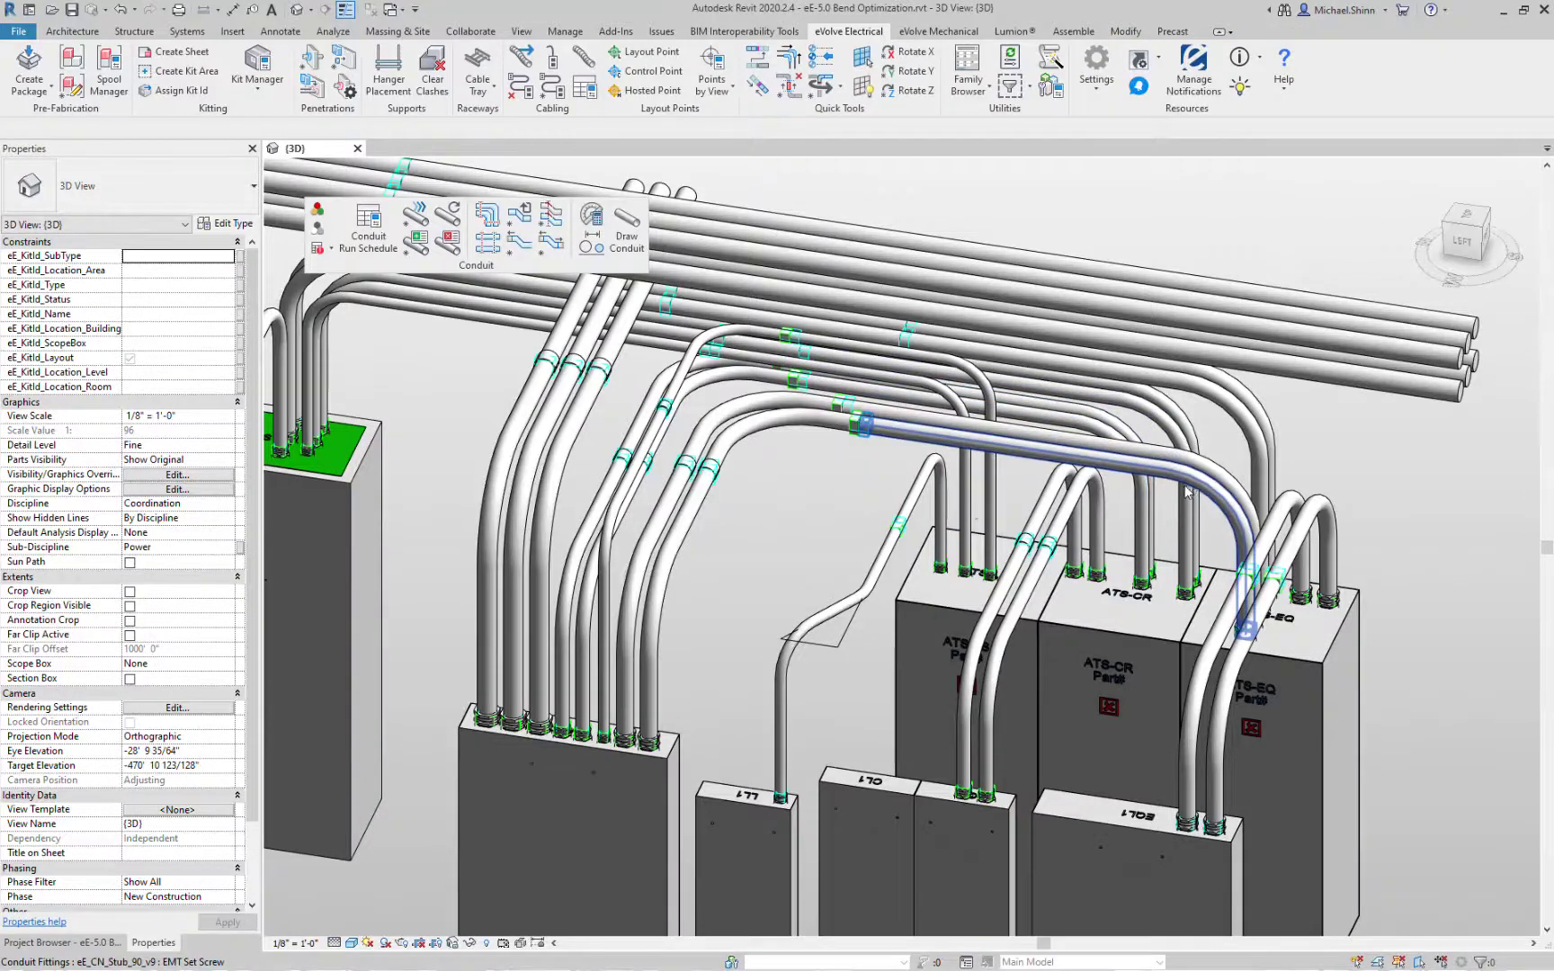
click(703, 506)
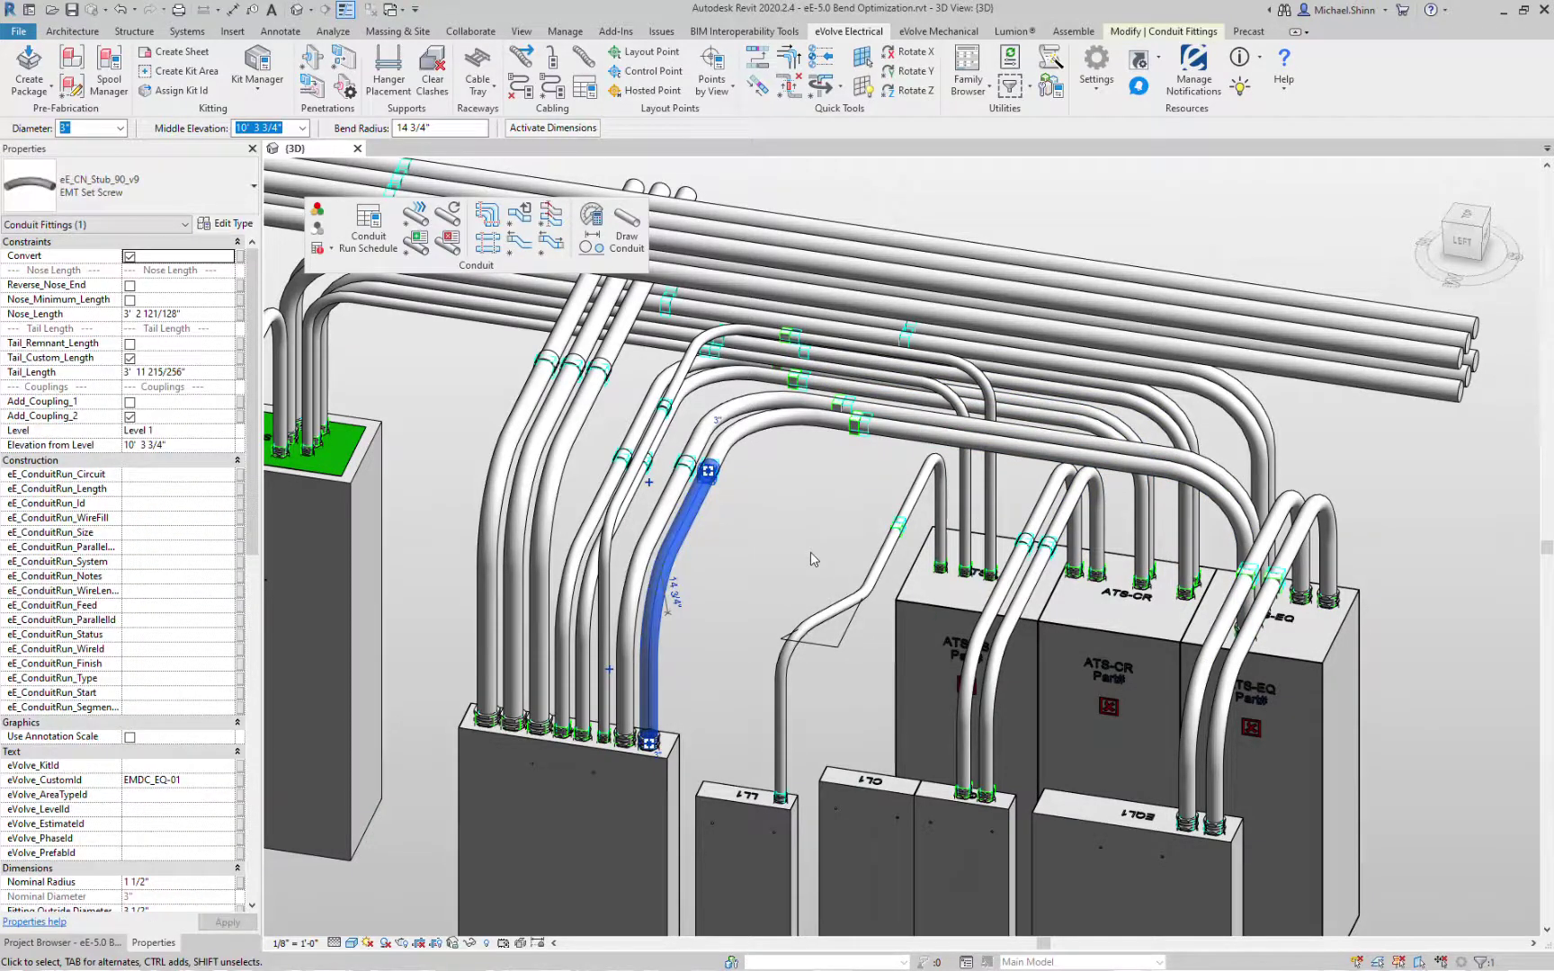
click(808, 481)
click(821, 420)
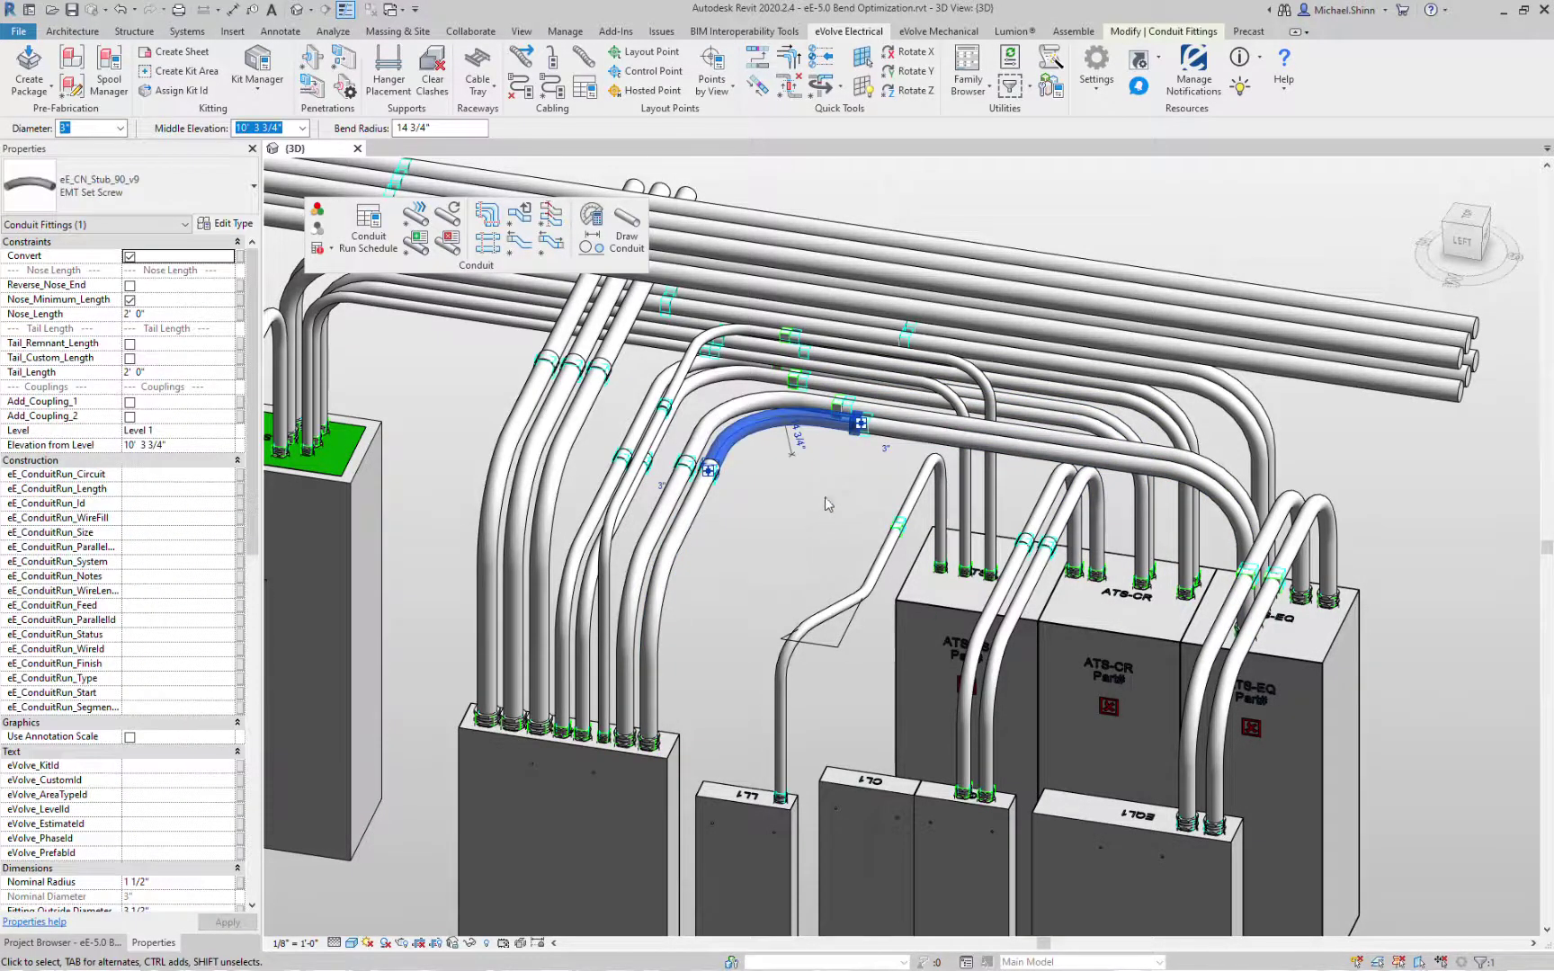
key(Escape)
click(888, 444)
shift+middle_drag(796, 474, 814, 532)
Step: Recheck the left and right bends' radius and lengths, then start eVolve Reset Bend
click(792, 564)
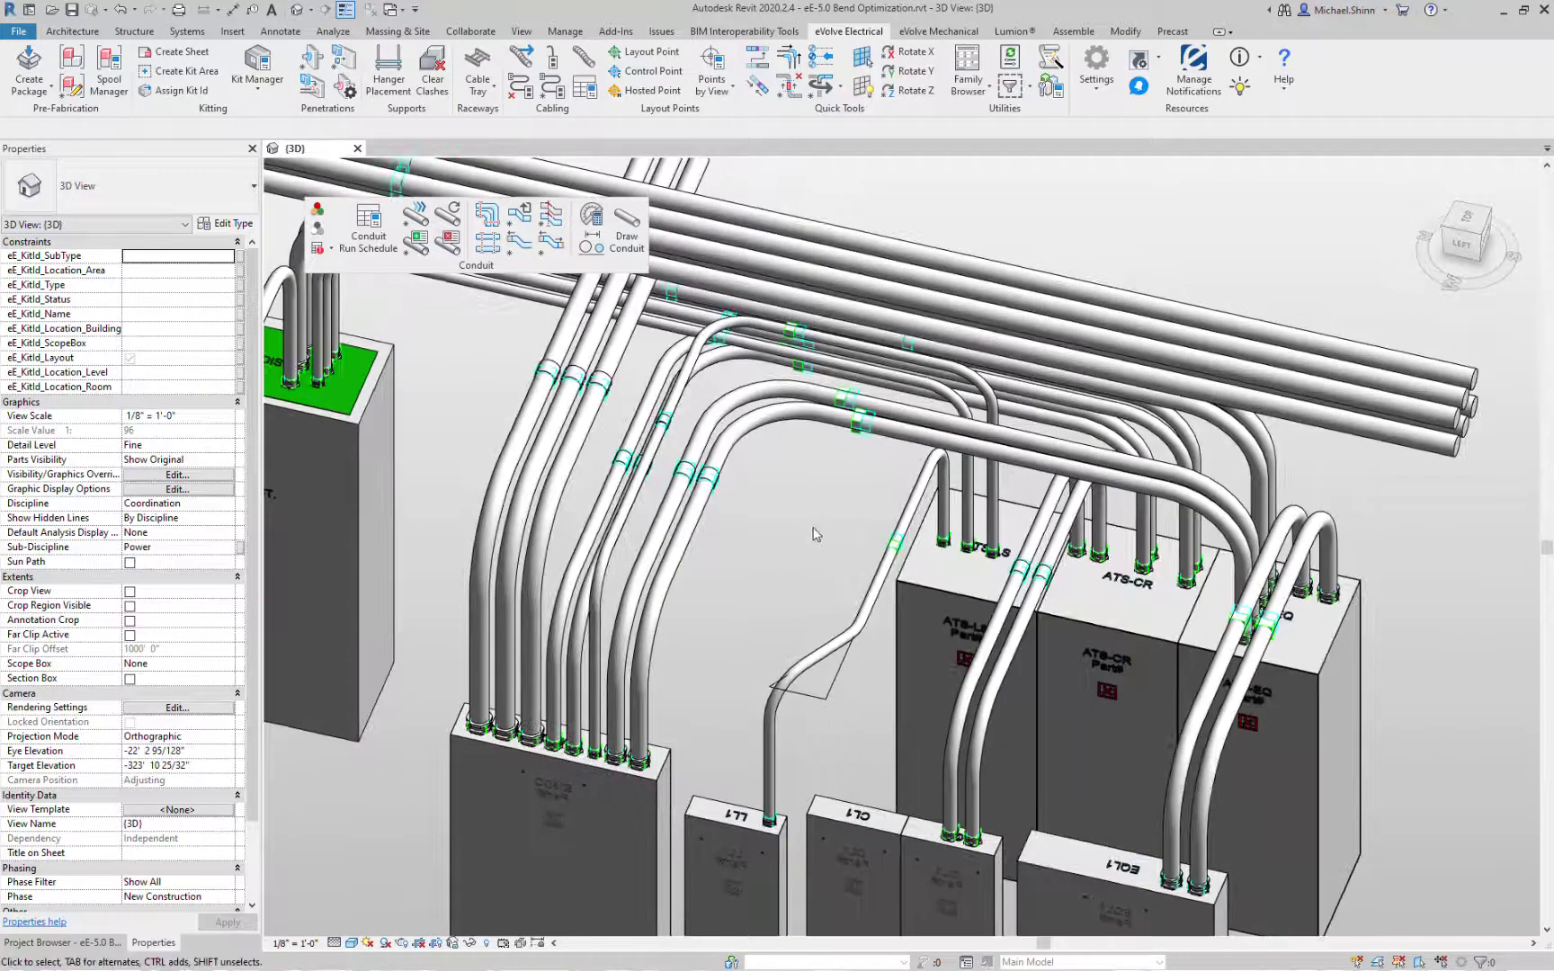
click(814, 416)
click(877, 430)
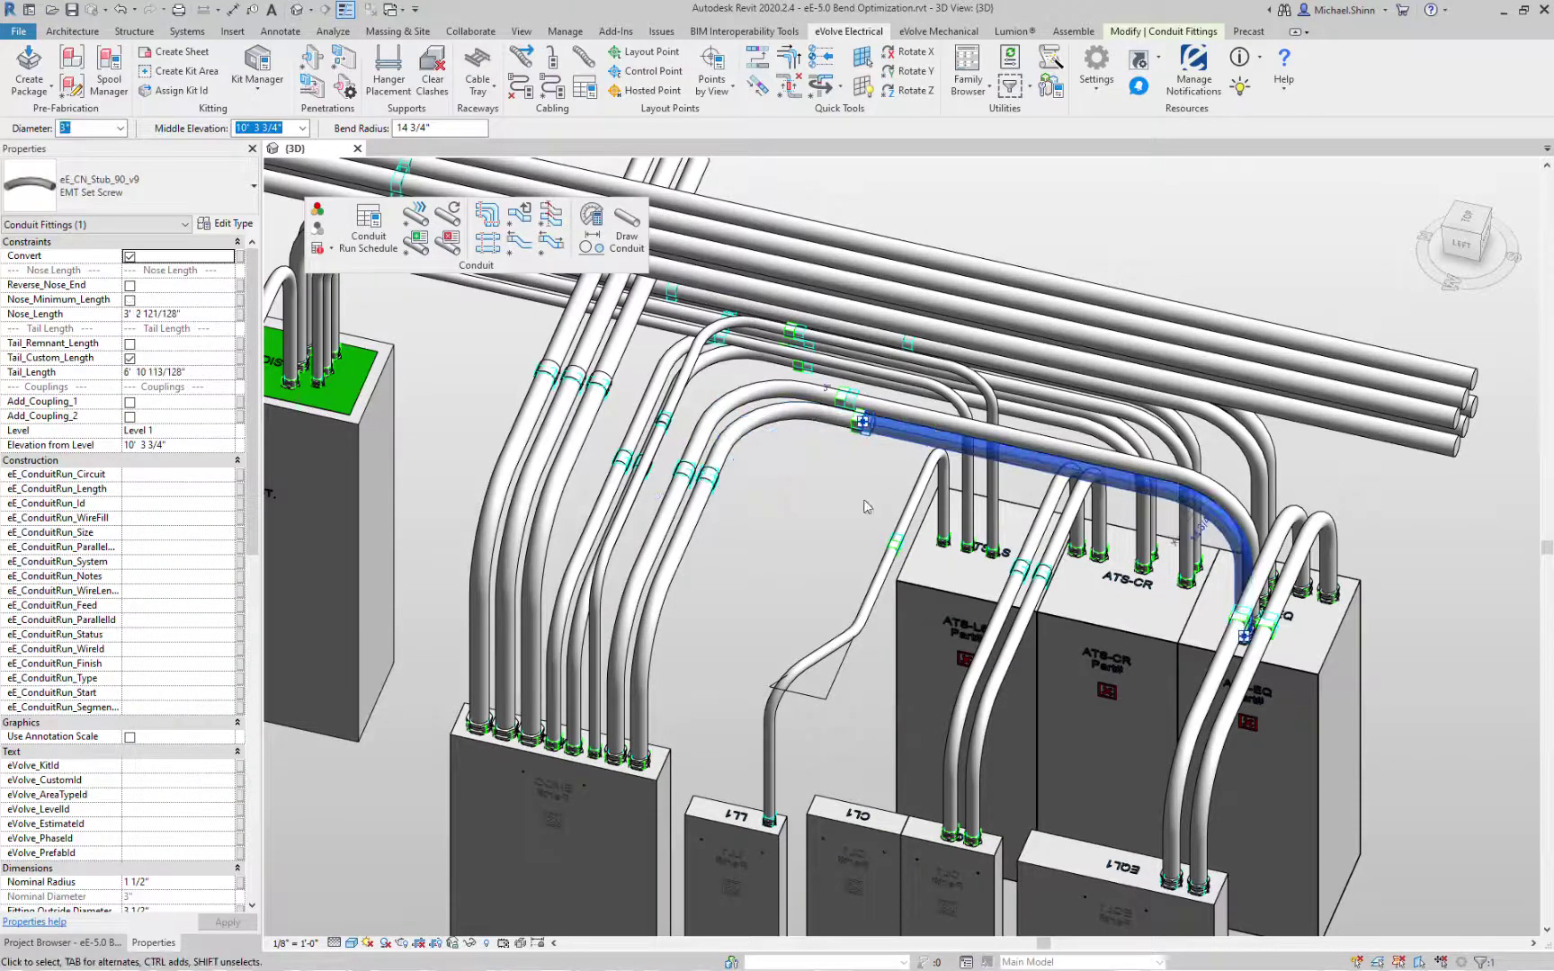
click(773, 414)
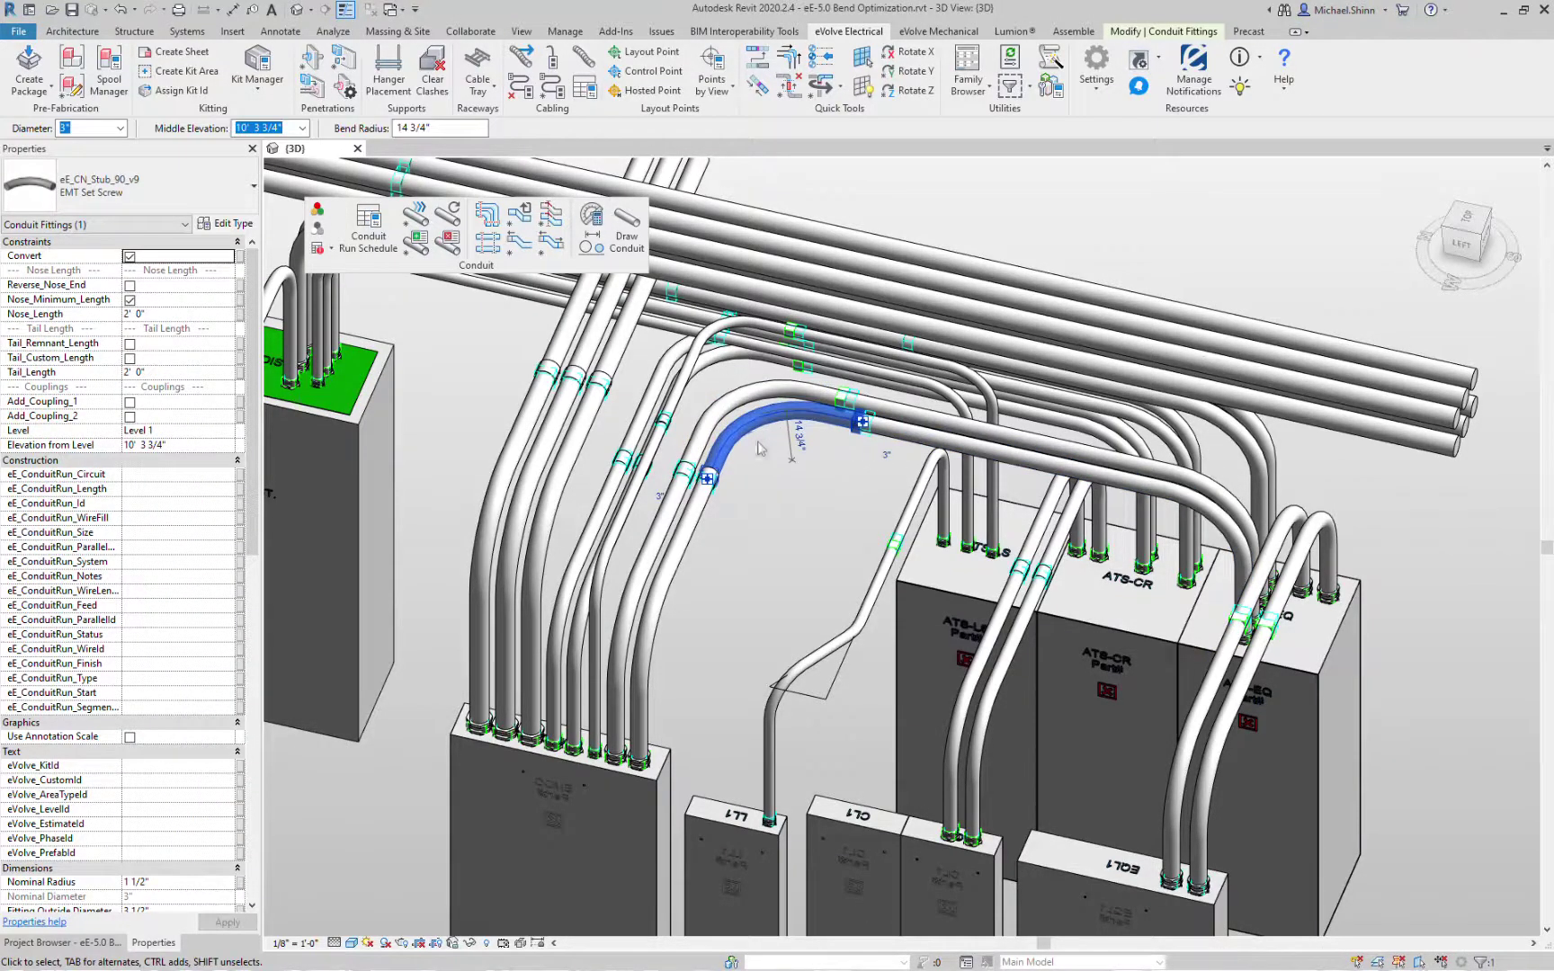
key(Escape)
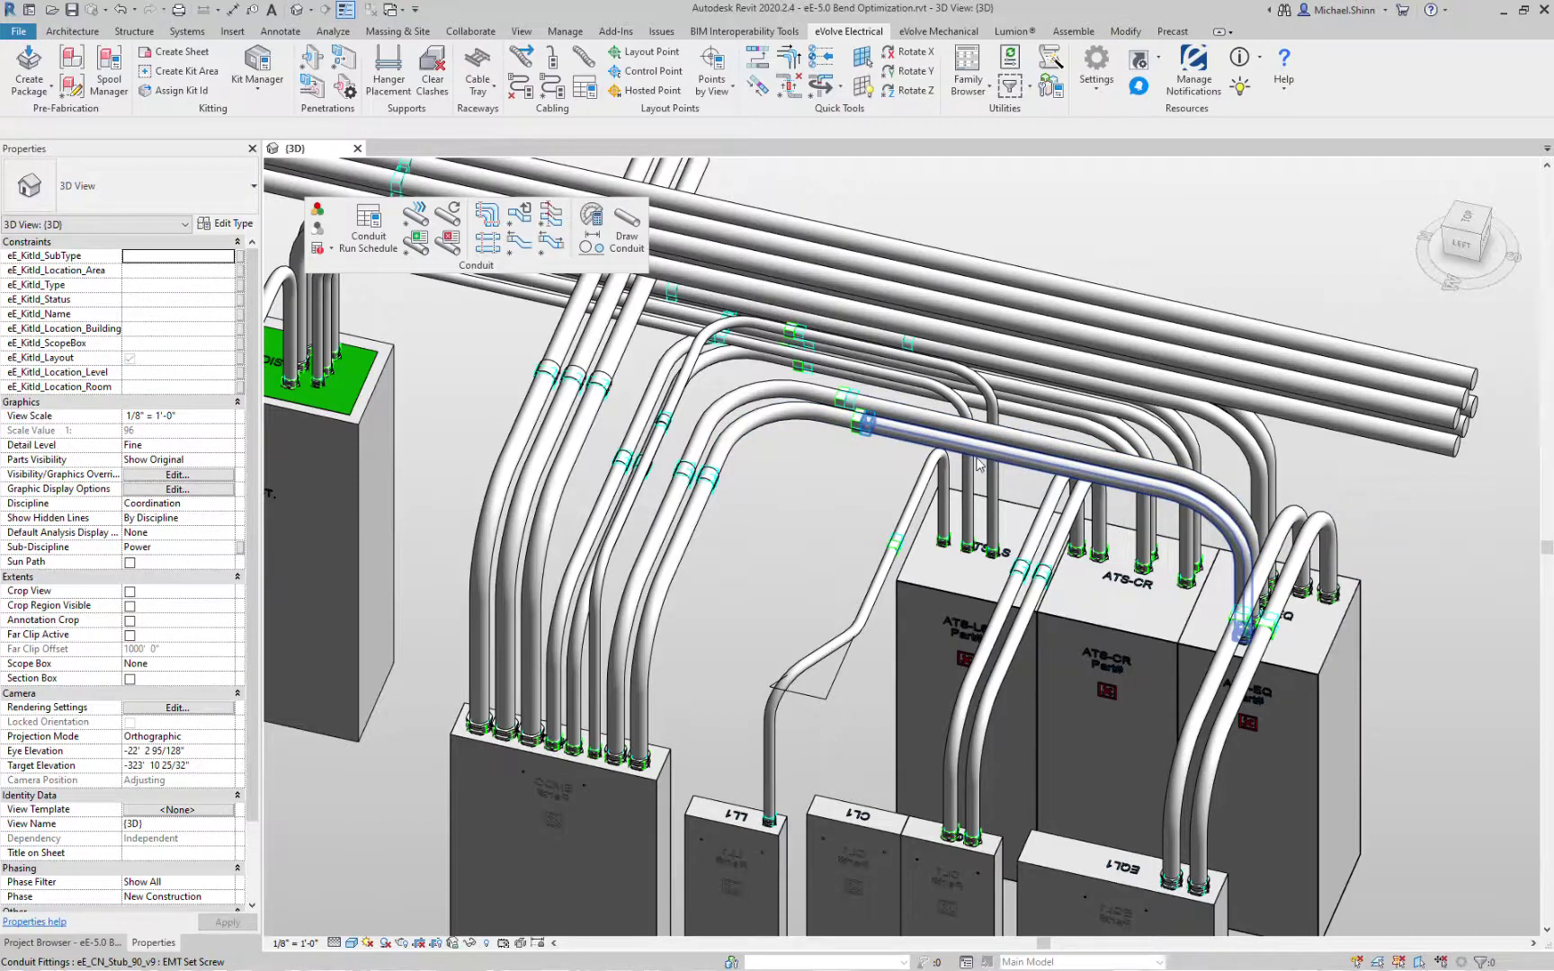
click(526, 215)
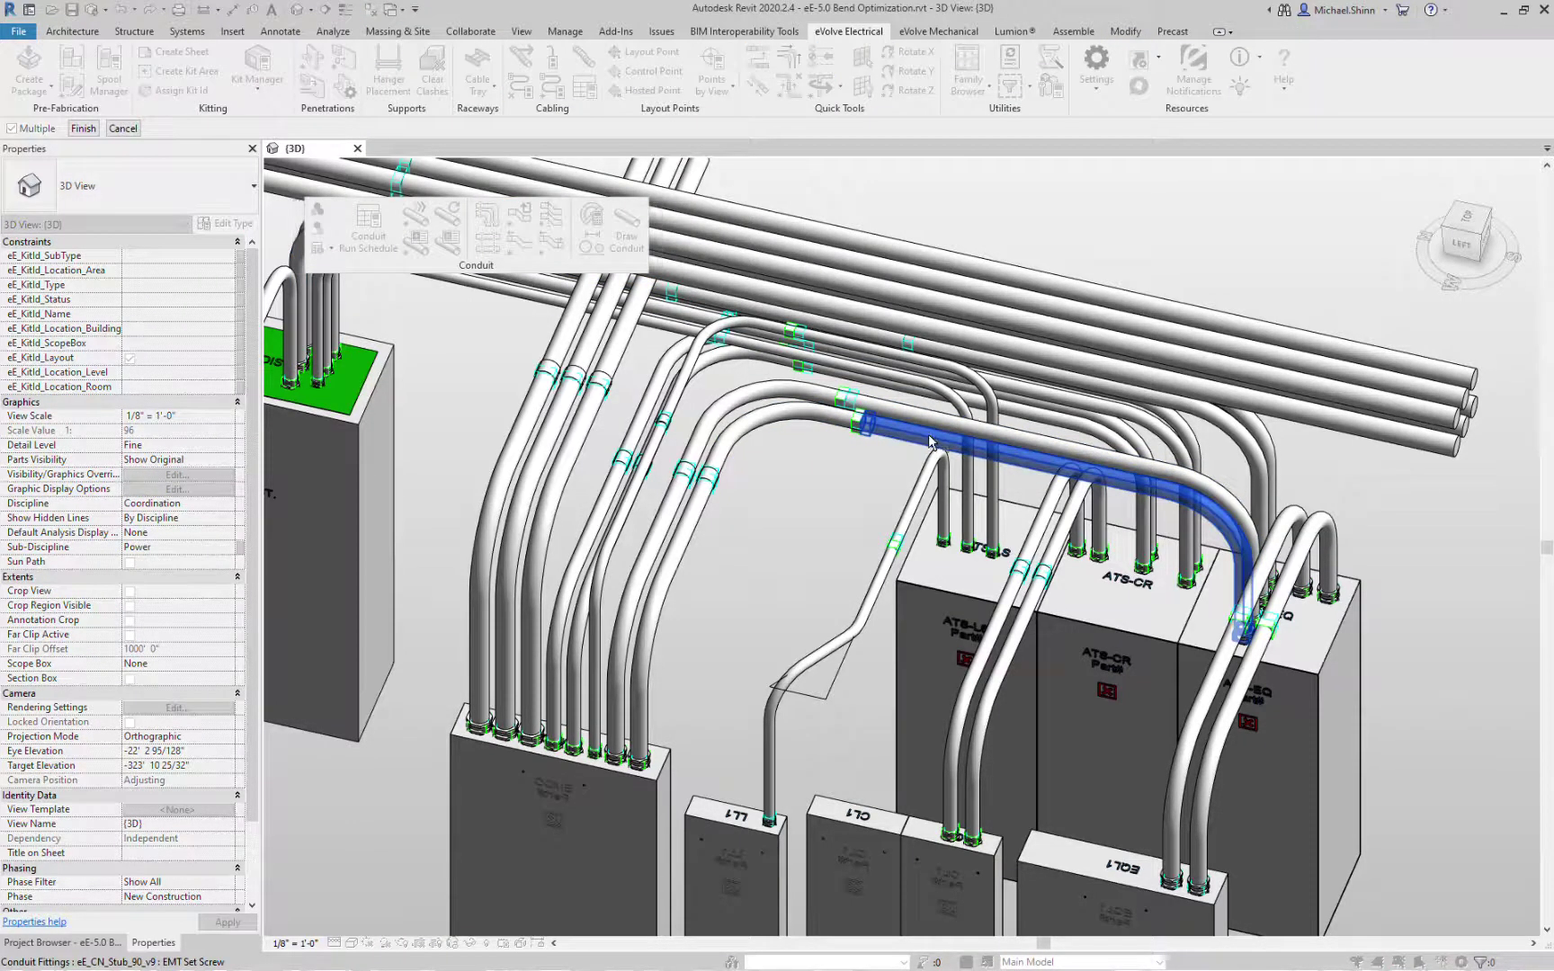
Step: Reset the long run's bends over the ATS panels to eE_PF_Conduit_EMT Set Screw straight conduit
click(931, 421)
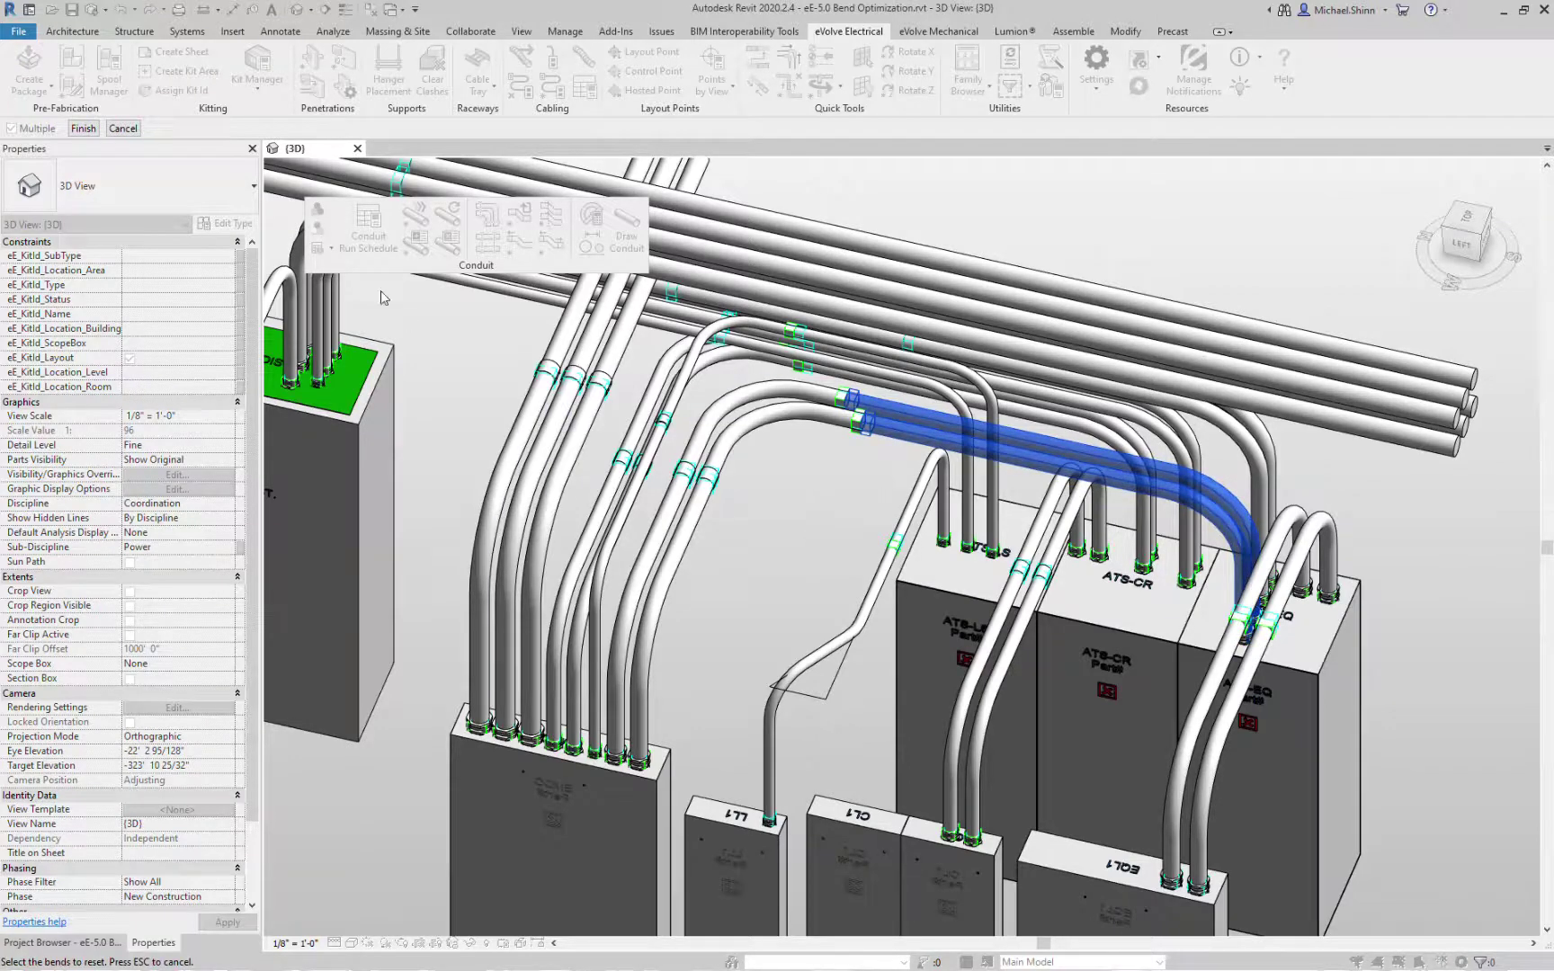
click(91, 130)
click(743, 381)
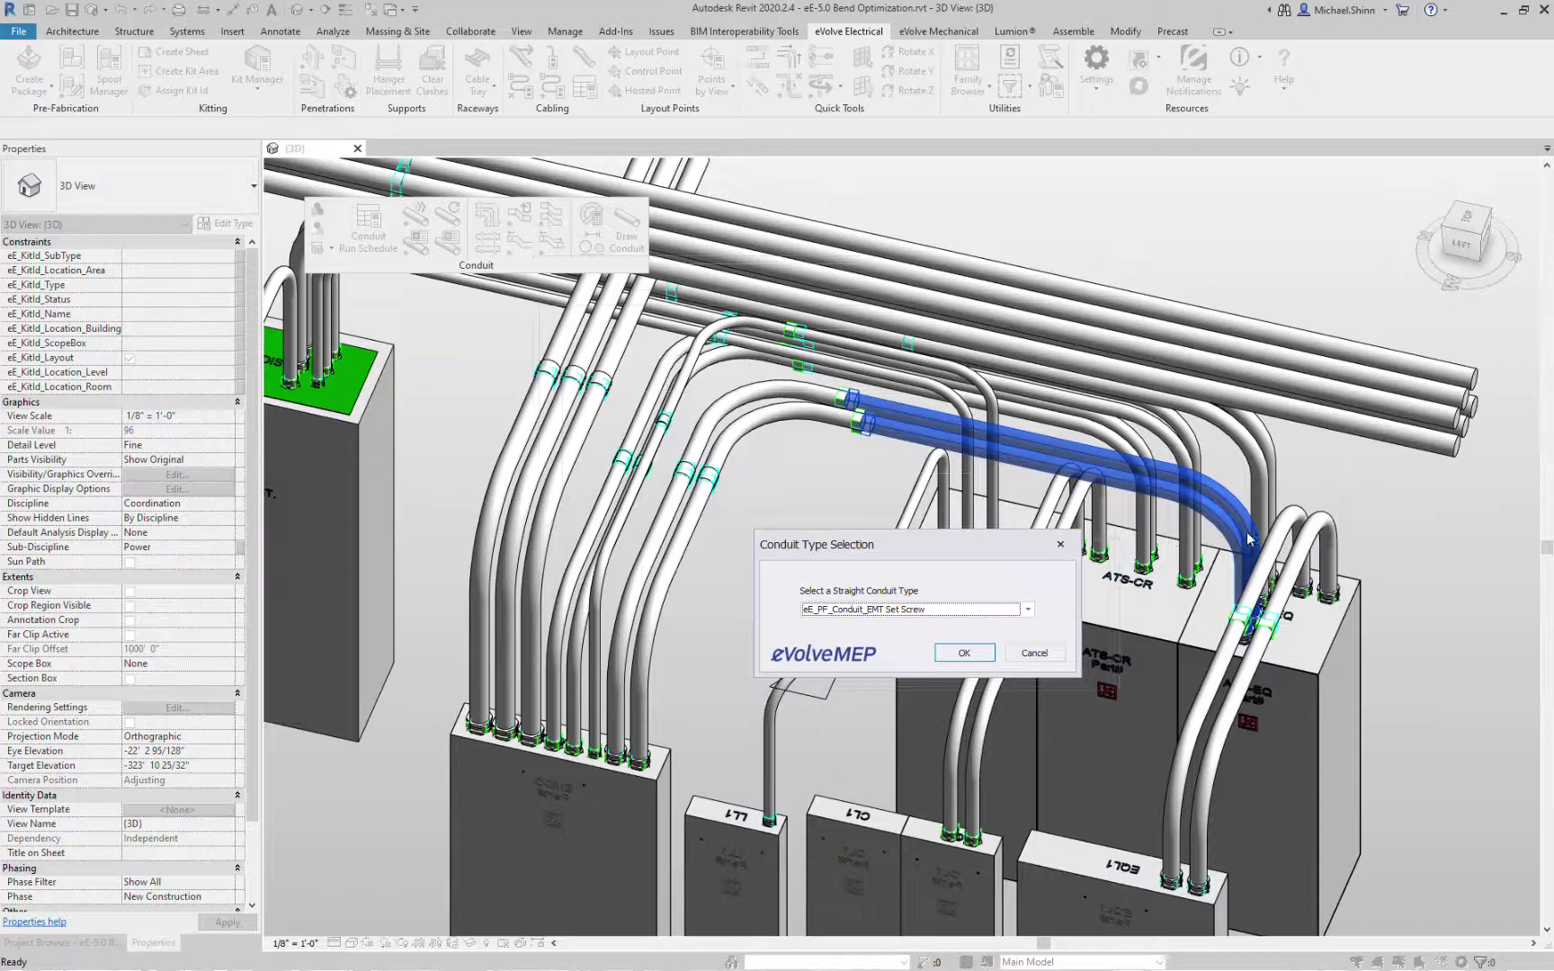
drag(941, 550, 926, 521)
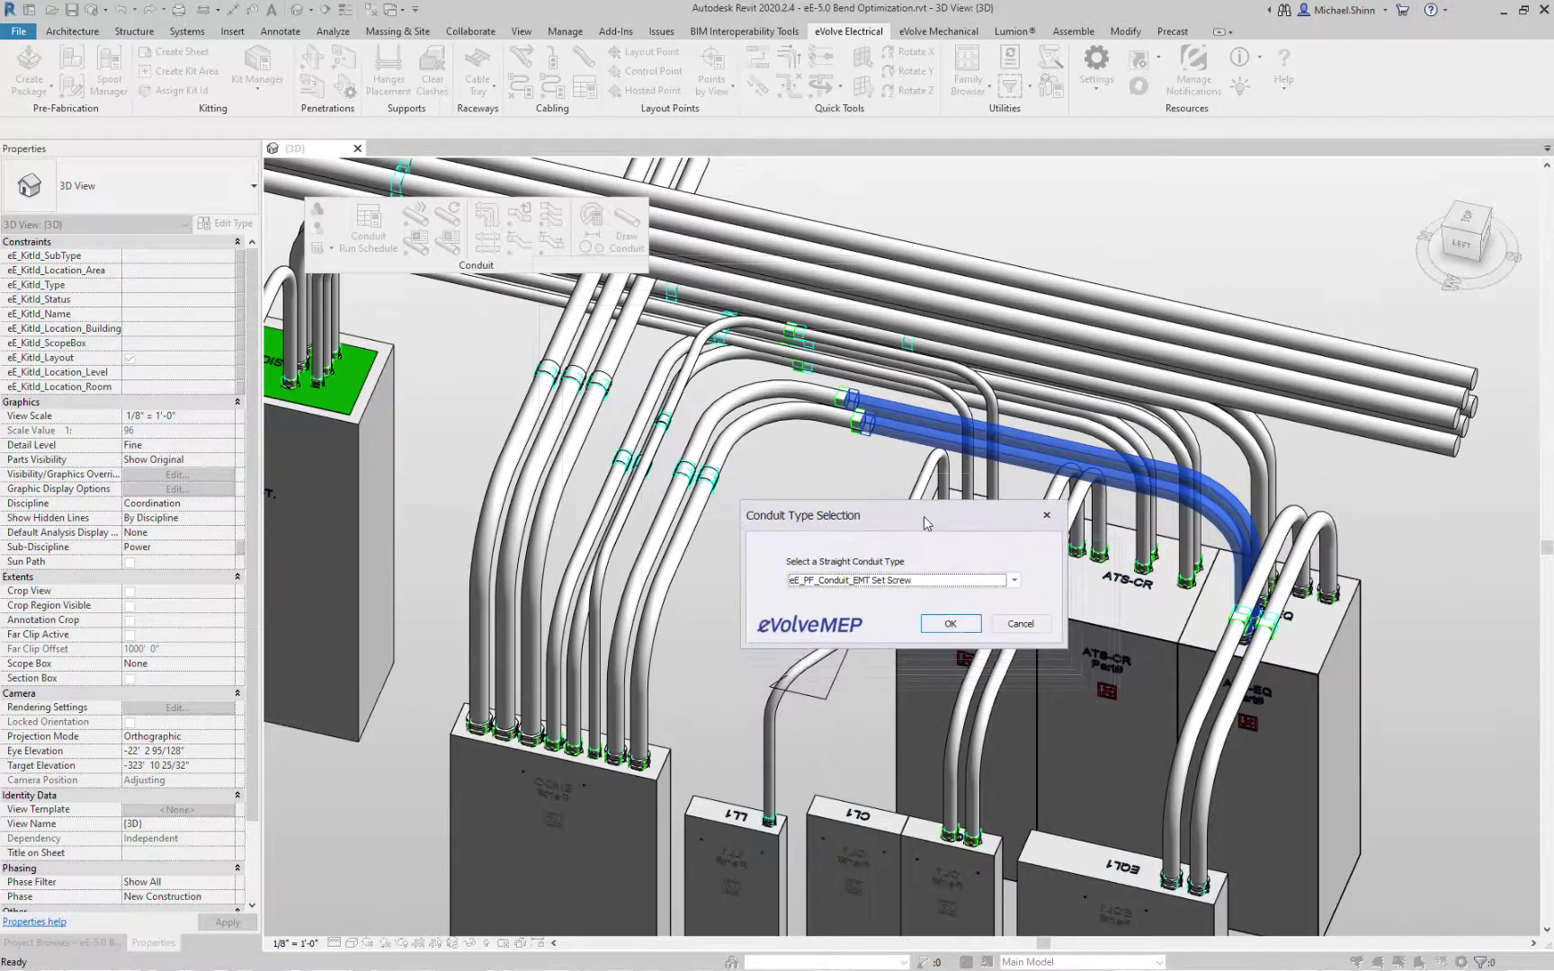
click(958, 581)
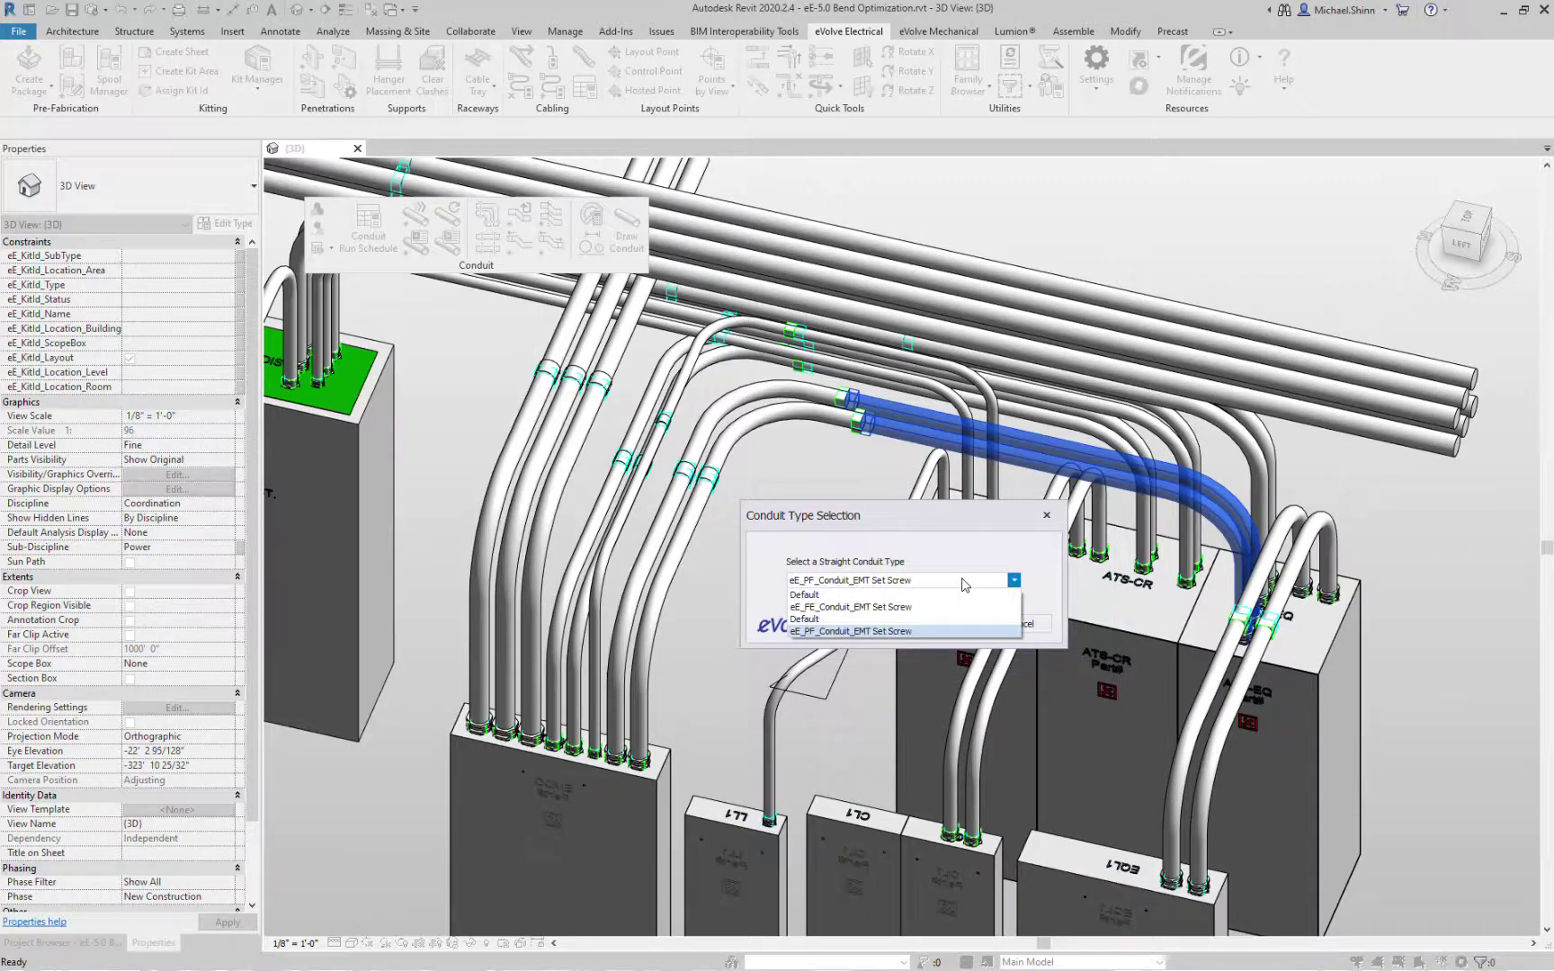
click(953, 631)
click(951, 623)
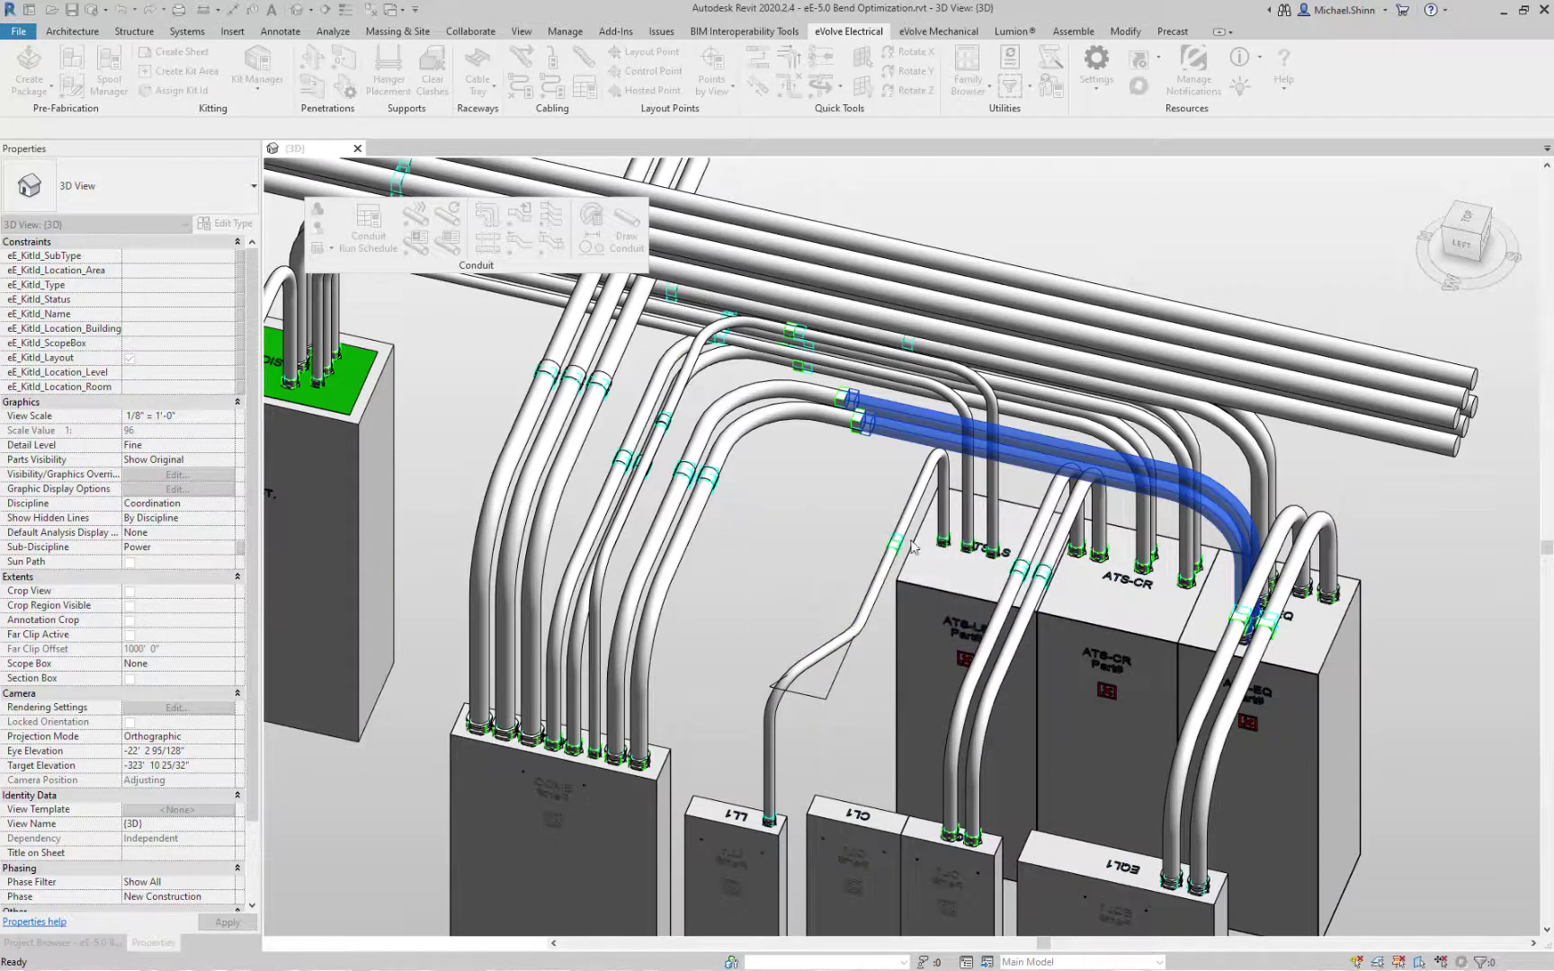
Step: Finish the reset and inspect the straightened conduit and the two stub bends into ATS-EQ
click(951, 623)
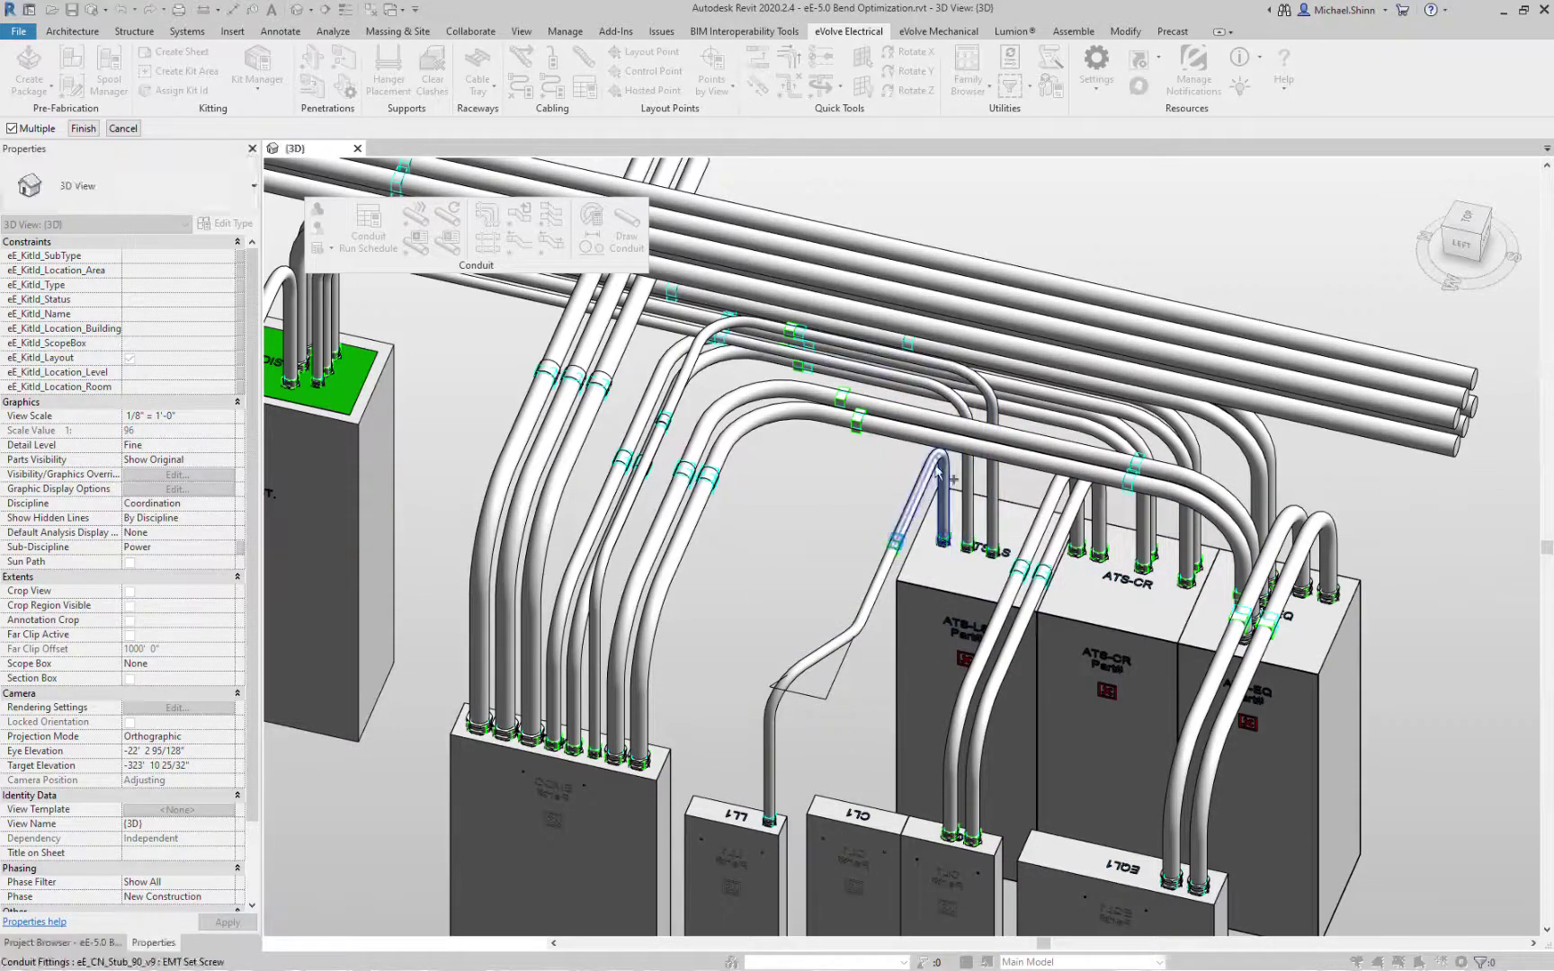
key(Escape)
click(906, 444)
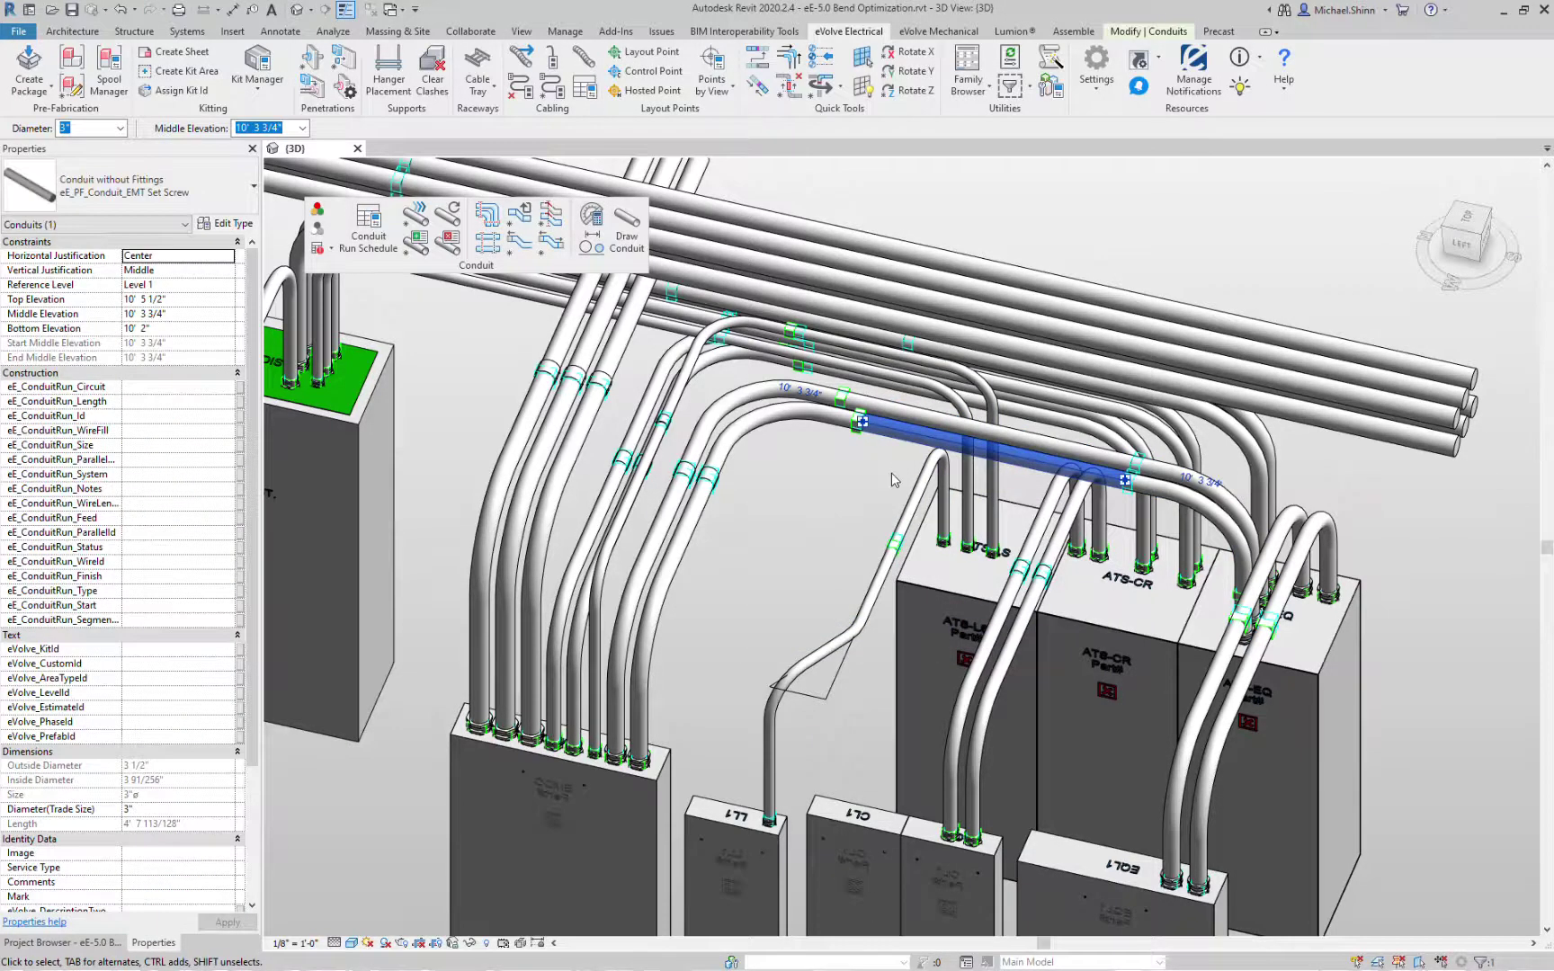
key(Escape)
shift+middle_drag(1084, 656, 1153, 614)
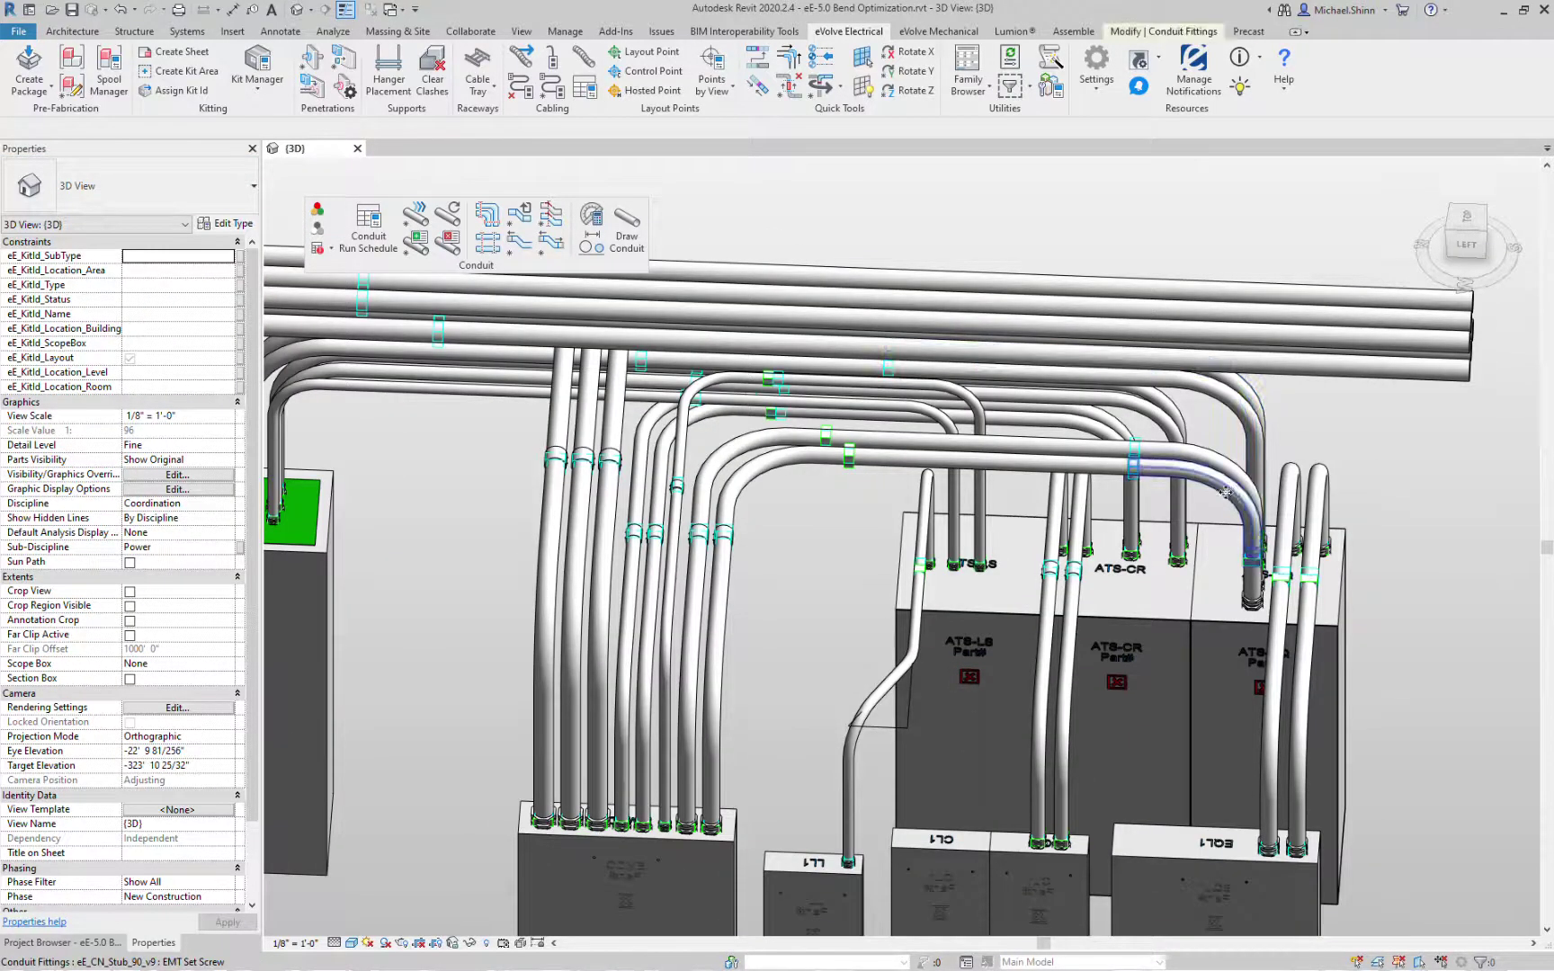
click(1229, 461)
ctrl+click(1231, 457)
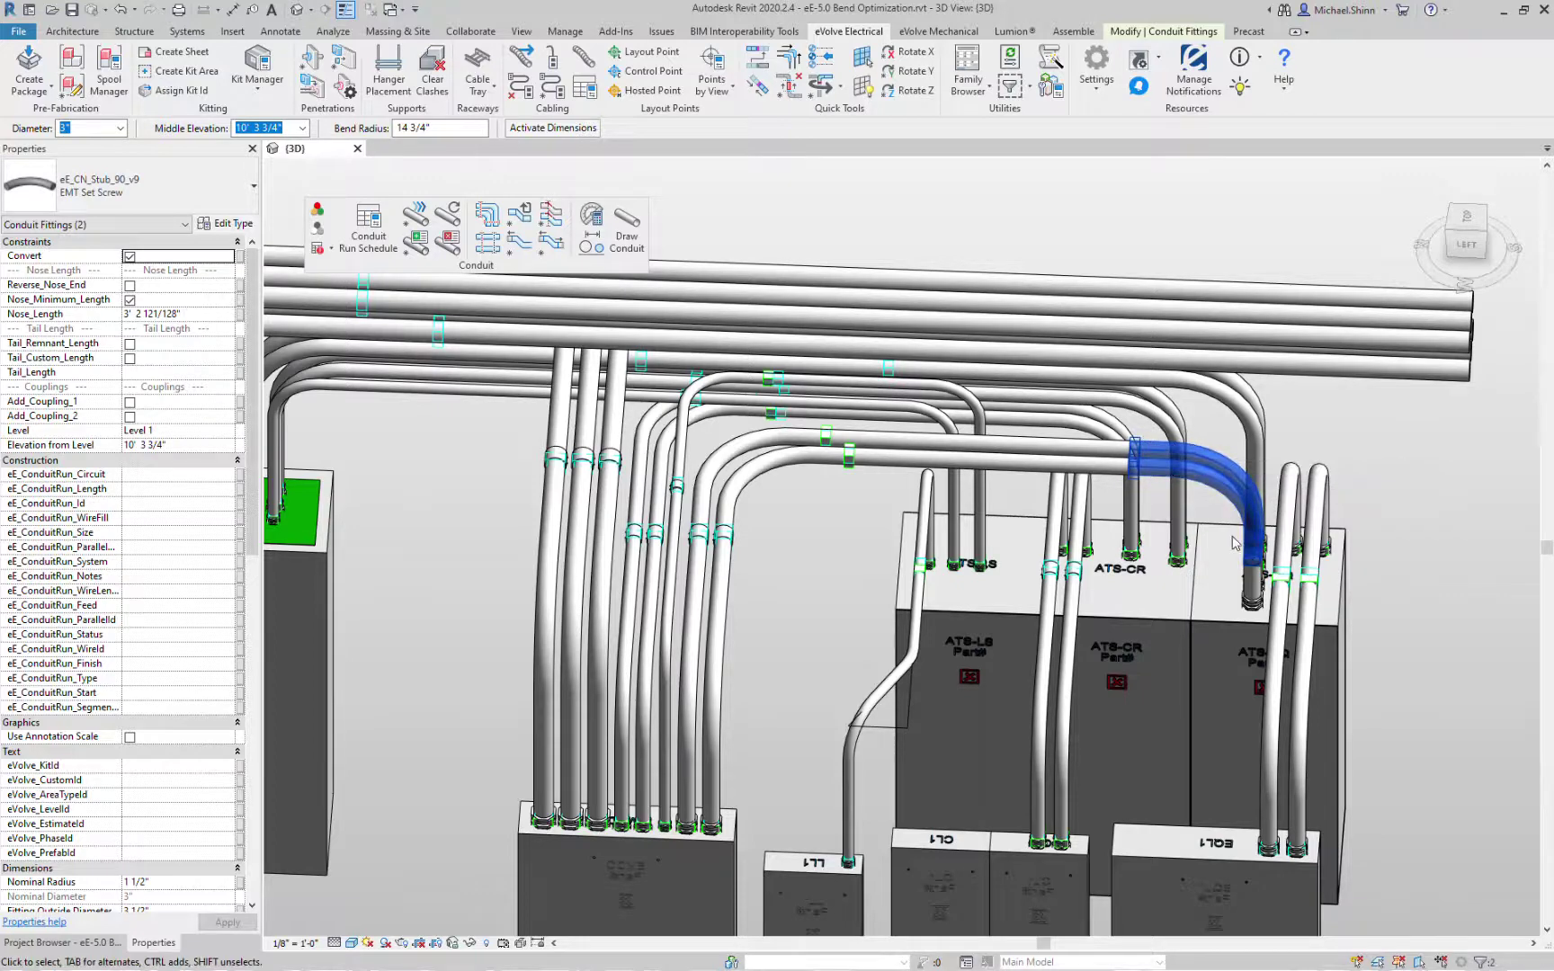
key(Escape)
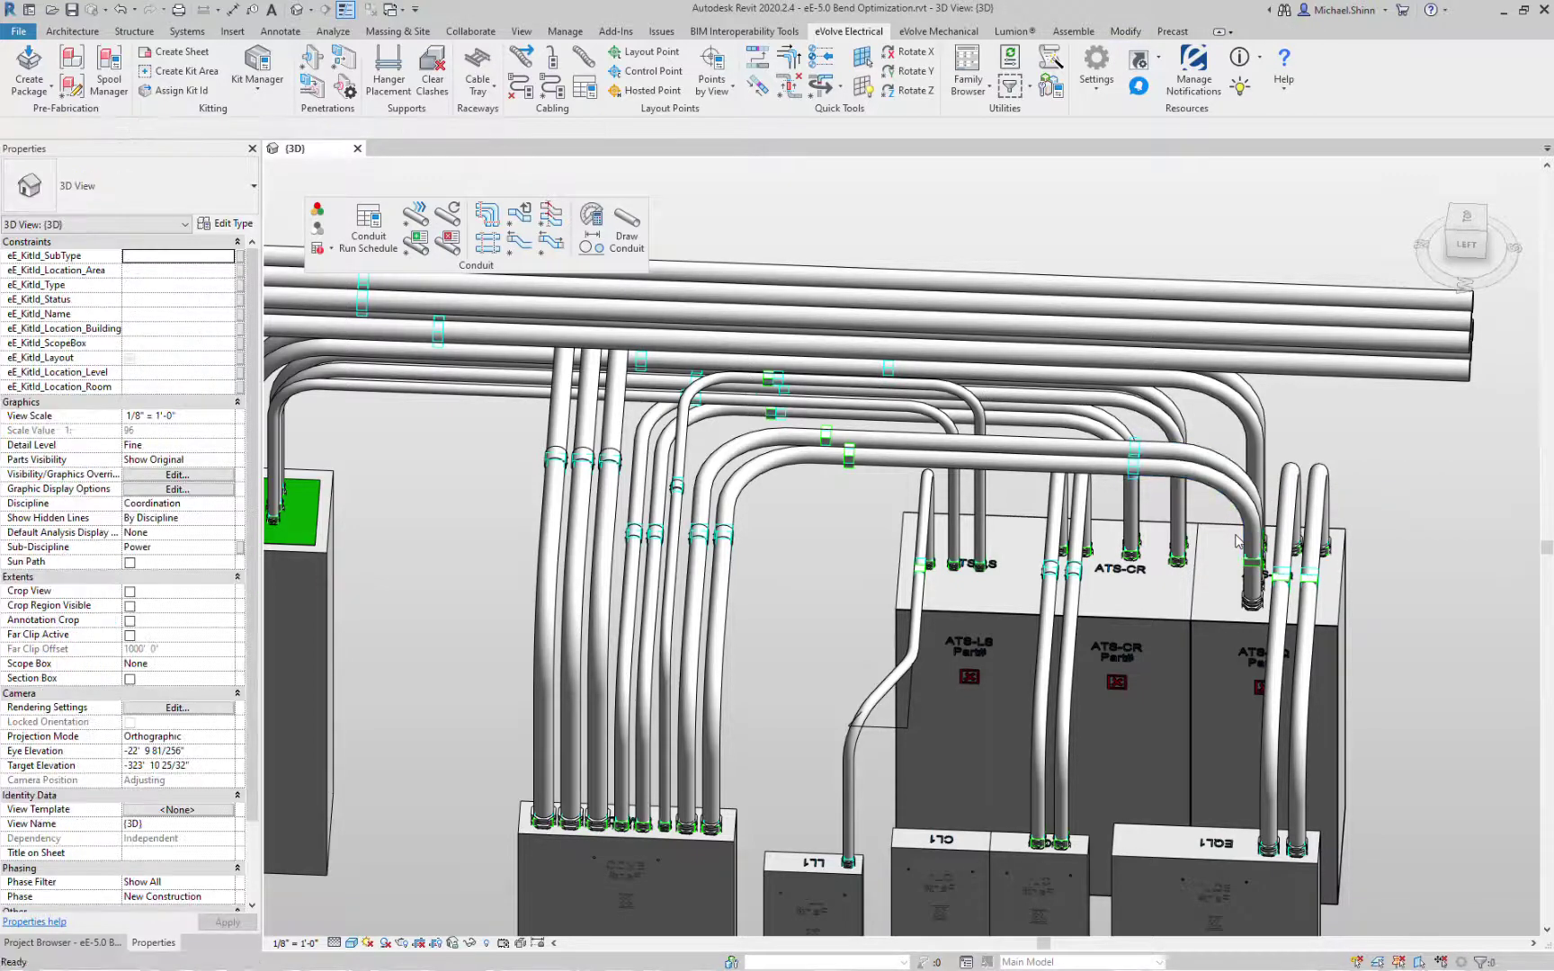
Step: Optimize the bend above ATS-EQ with Consume Selected End, absorbing the short vertical conduit below
click(520, 239)
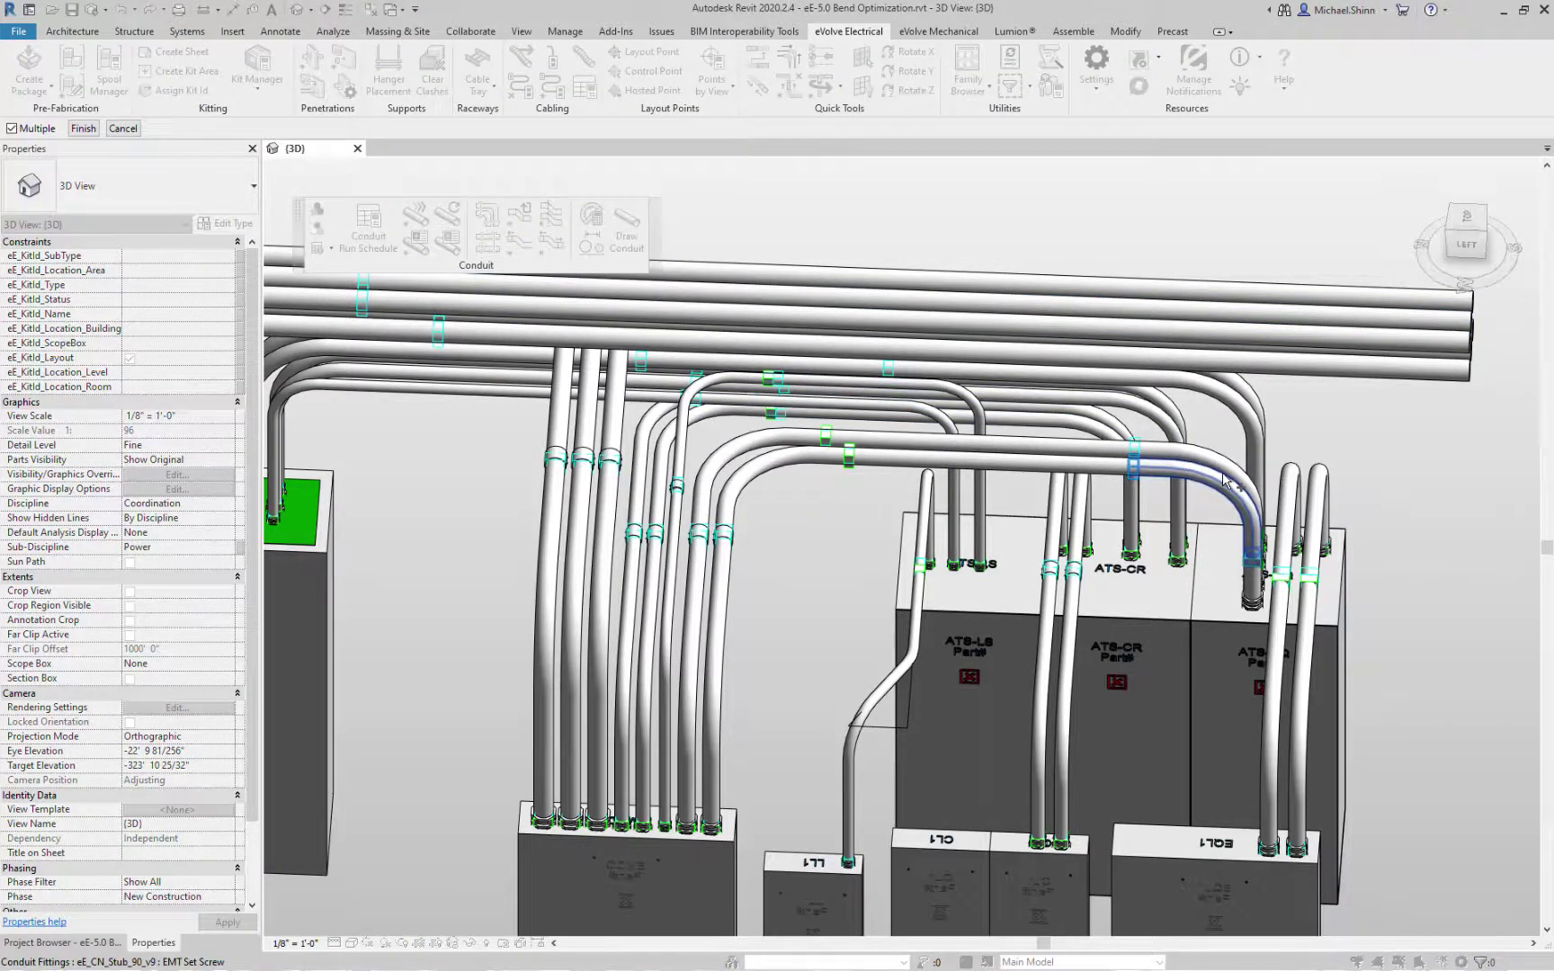
click(1225, 465)
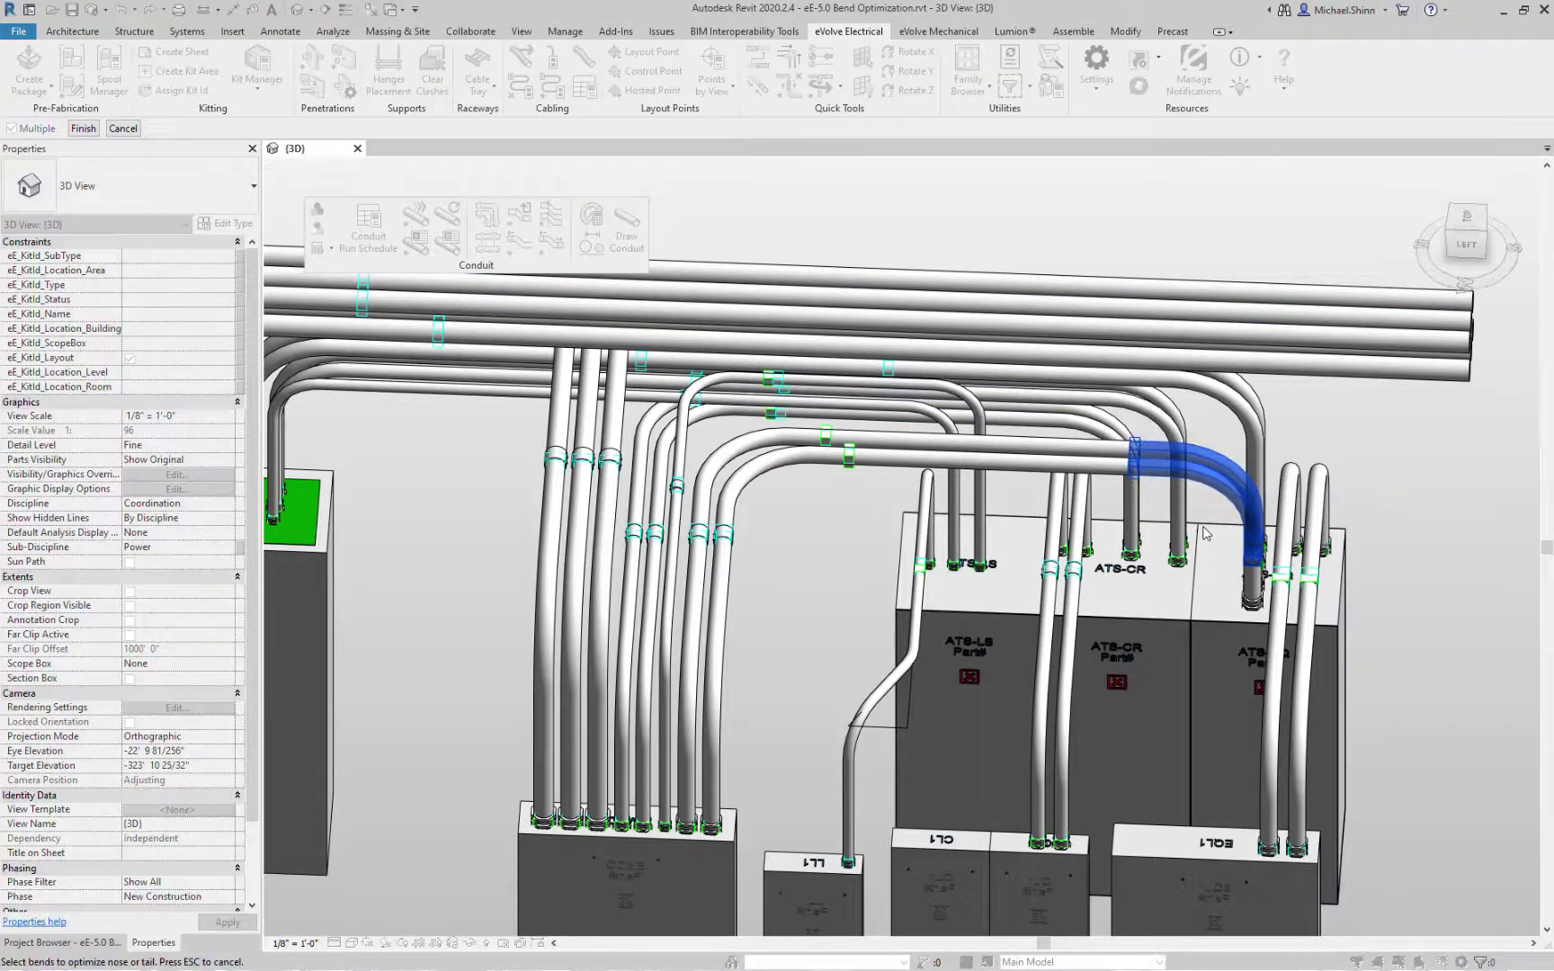
click(90, 129)
click(1251, 583)
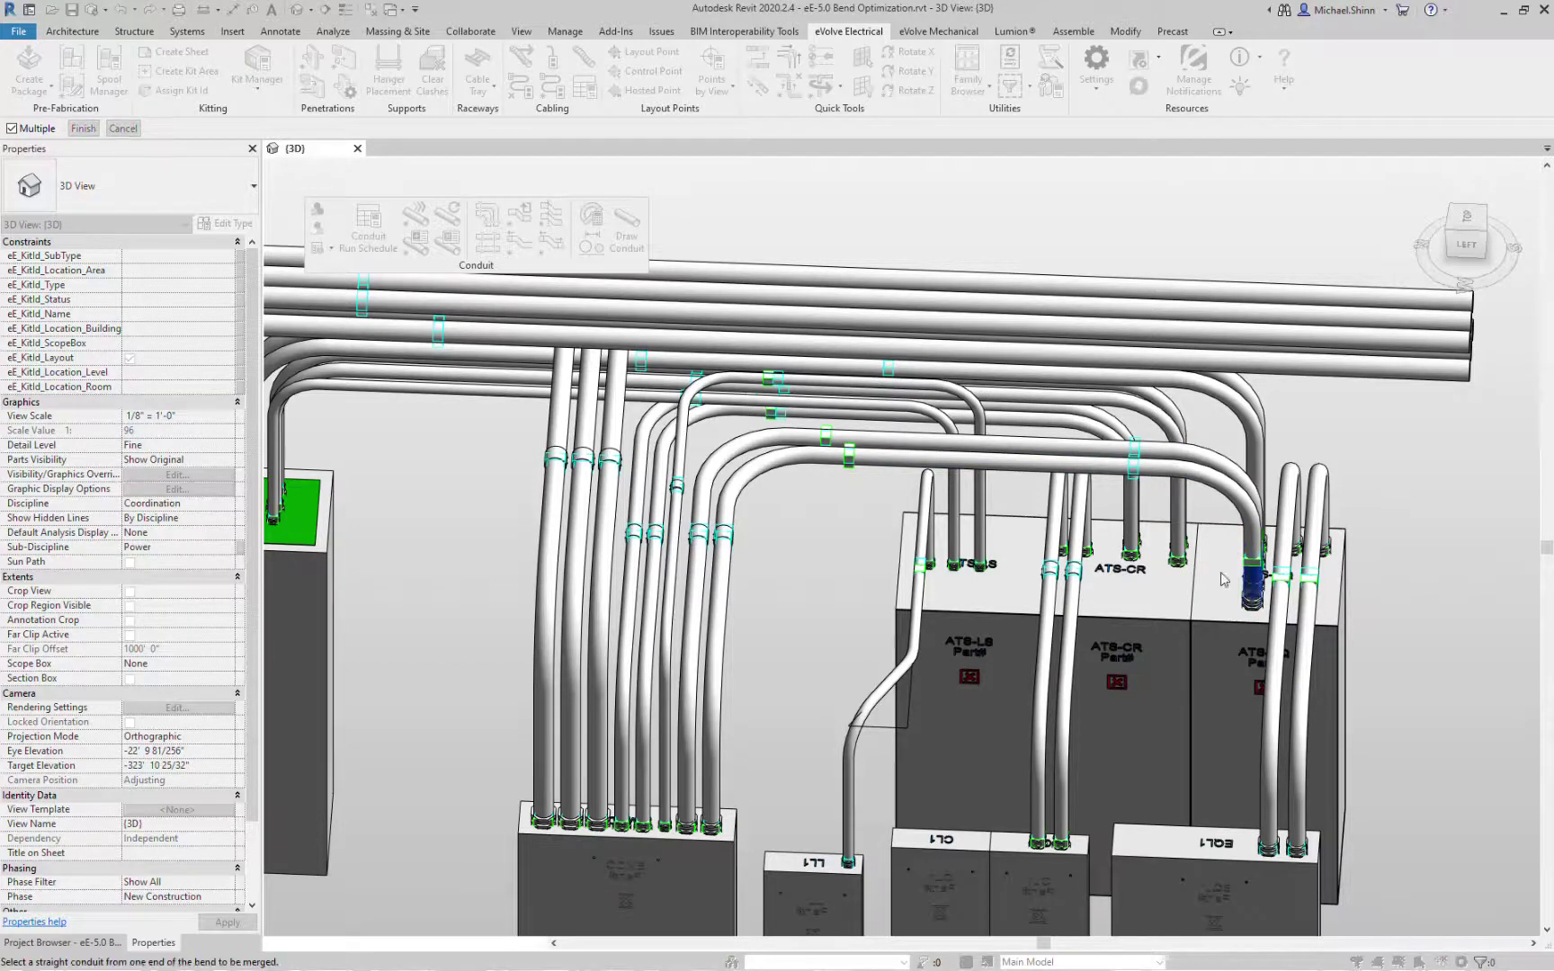
click(82, 129)
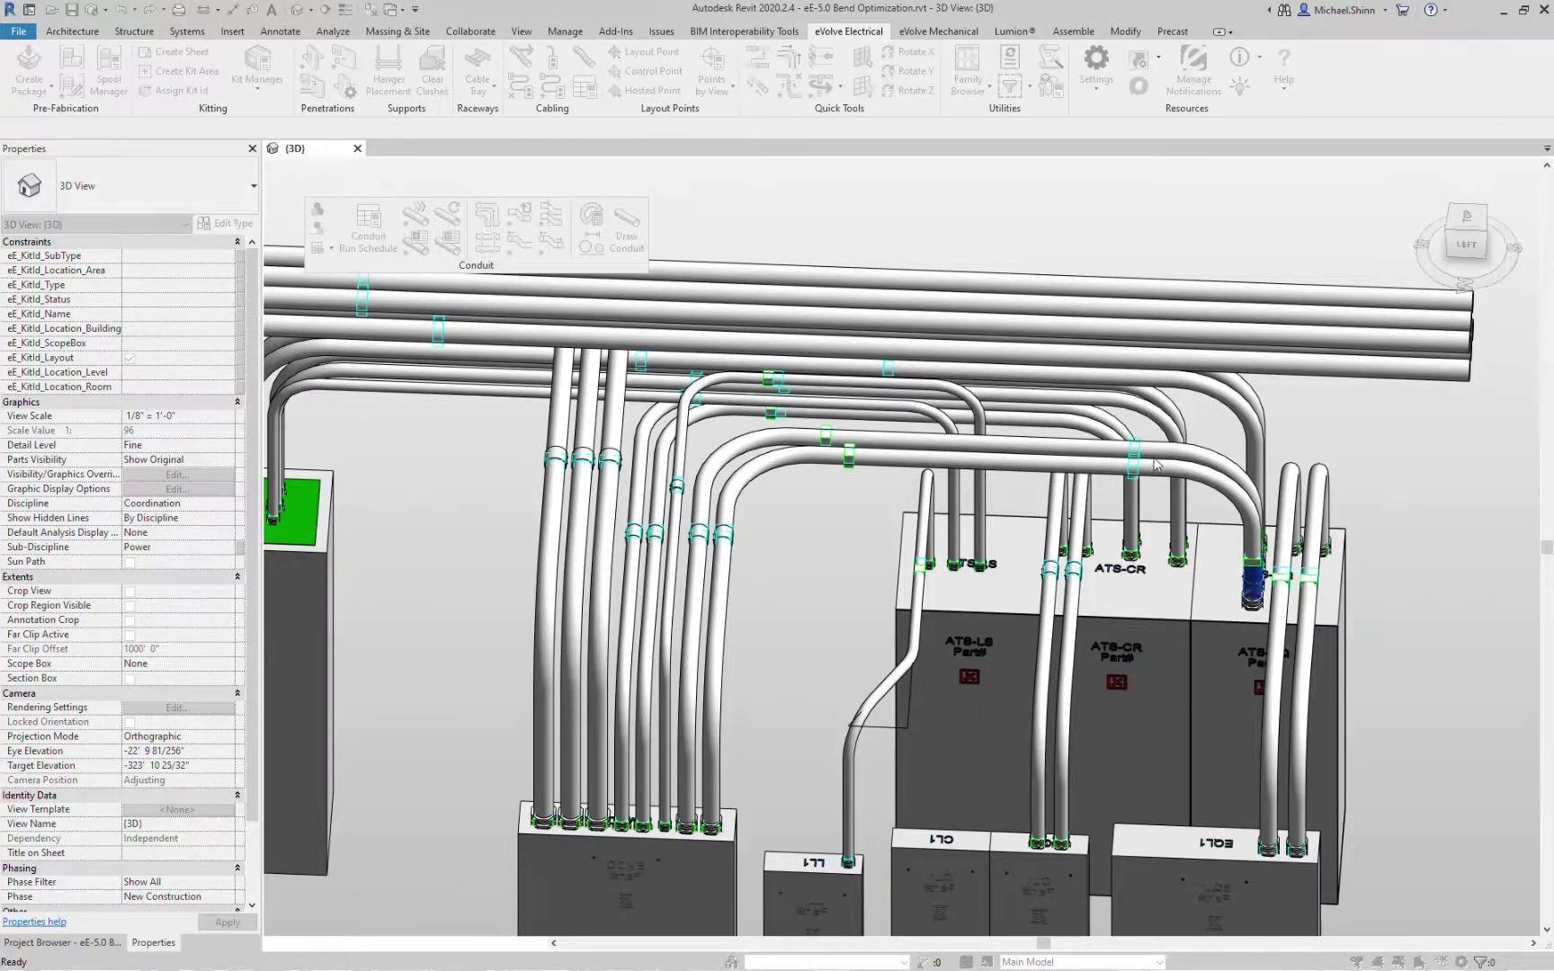
Step: Inspect the optimized ATS-EQ bends, then check the bend pair on the left run
click(1214, 489)
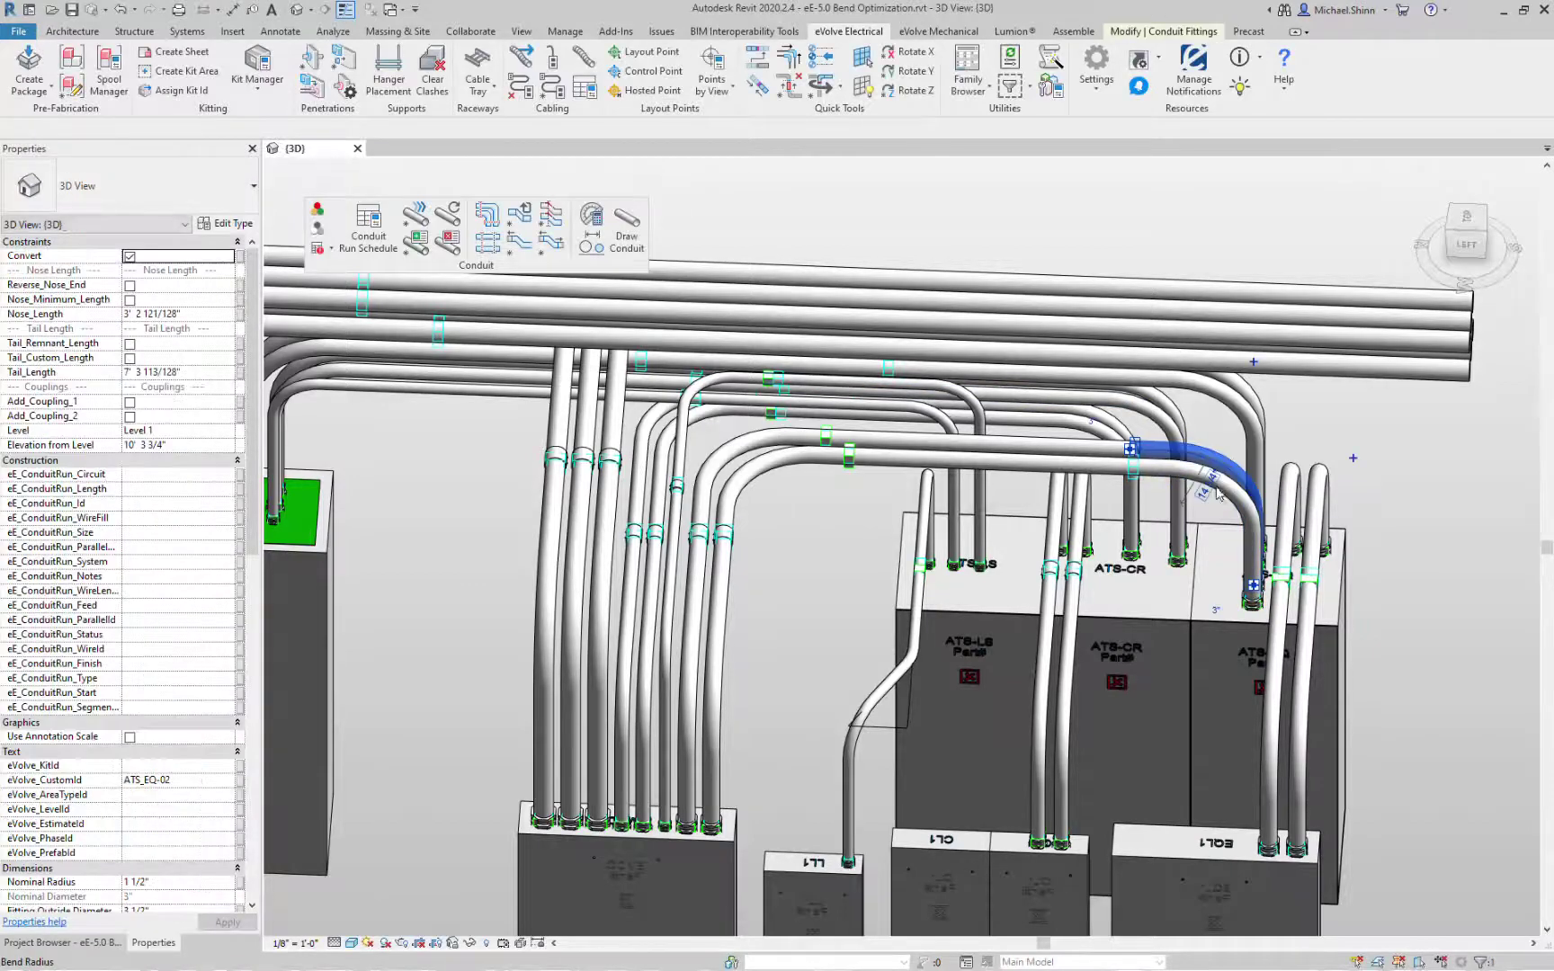
scroll(1152, 445, up, 3)
ctrl+click(1148, 482)
shift+middle_drag(1171, 604, 1245, 557)
scroll(1246, 557, down, 2)
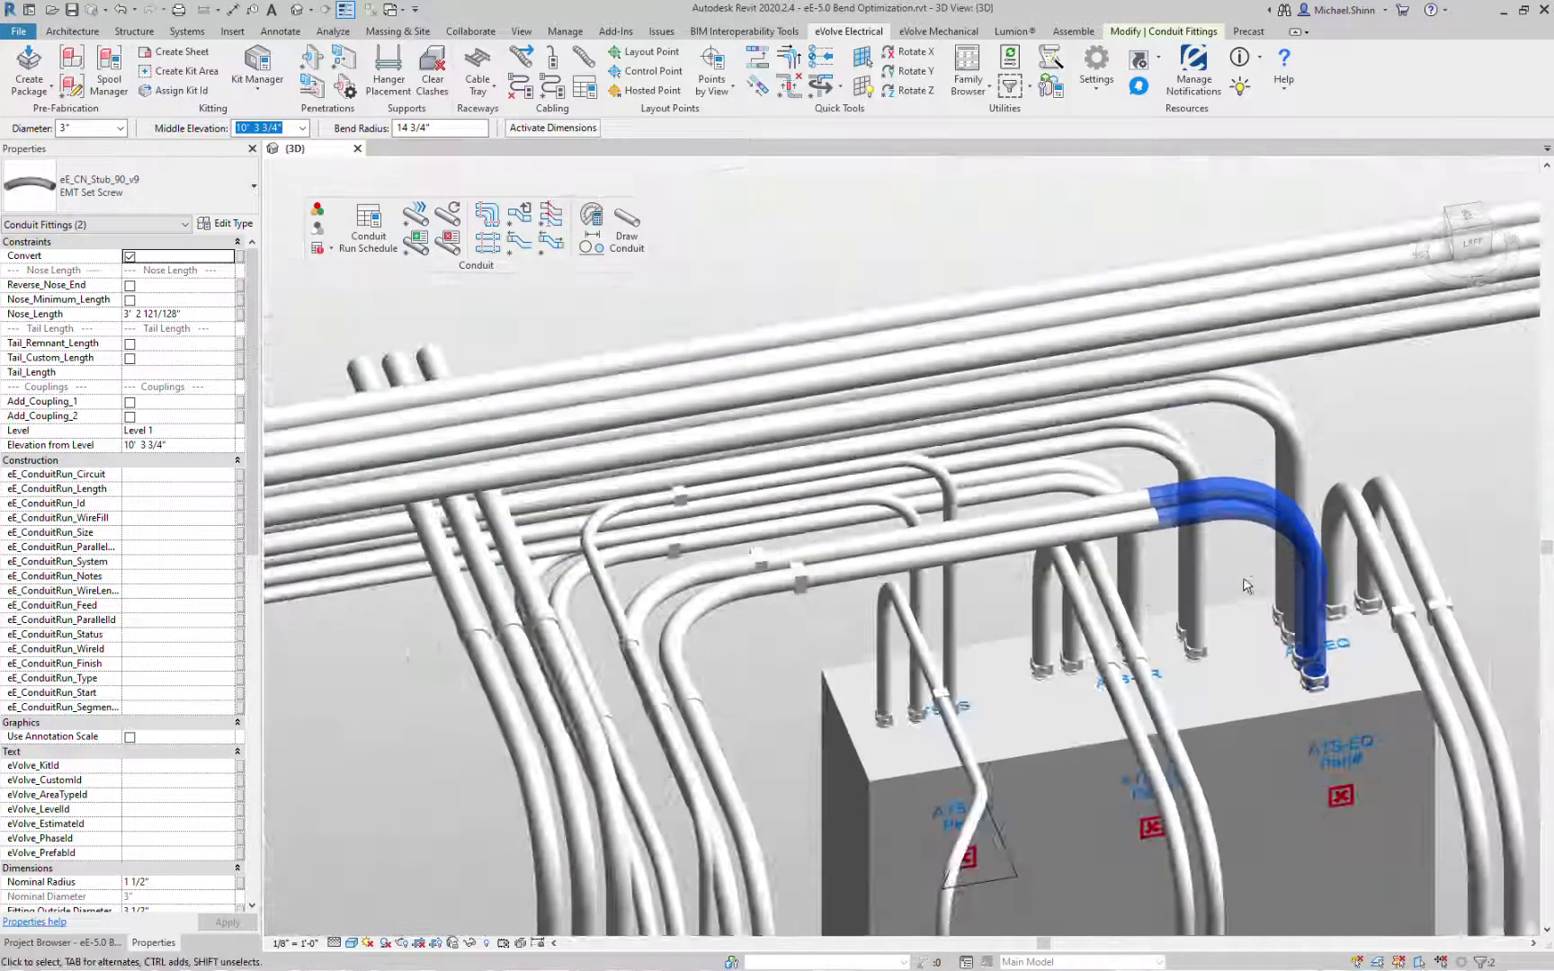
click(737, 604)
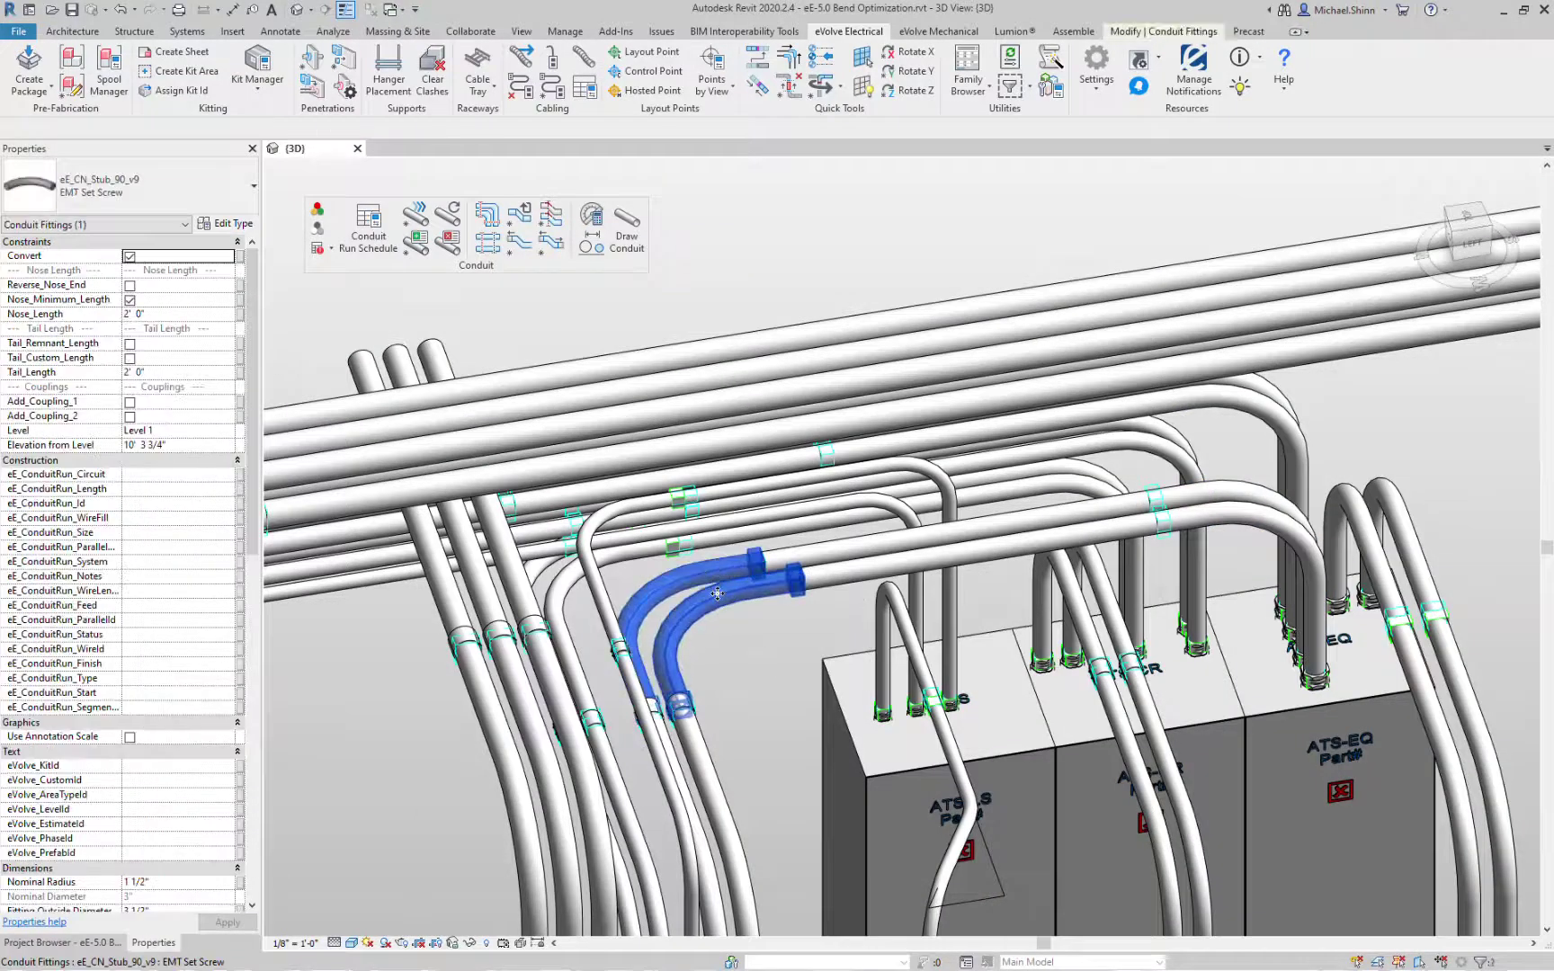
ctrl+click(717, 593)
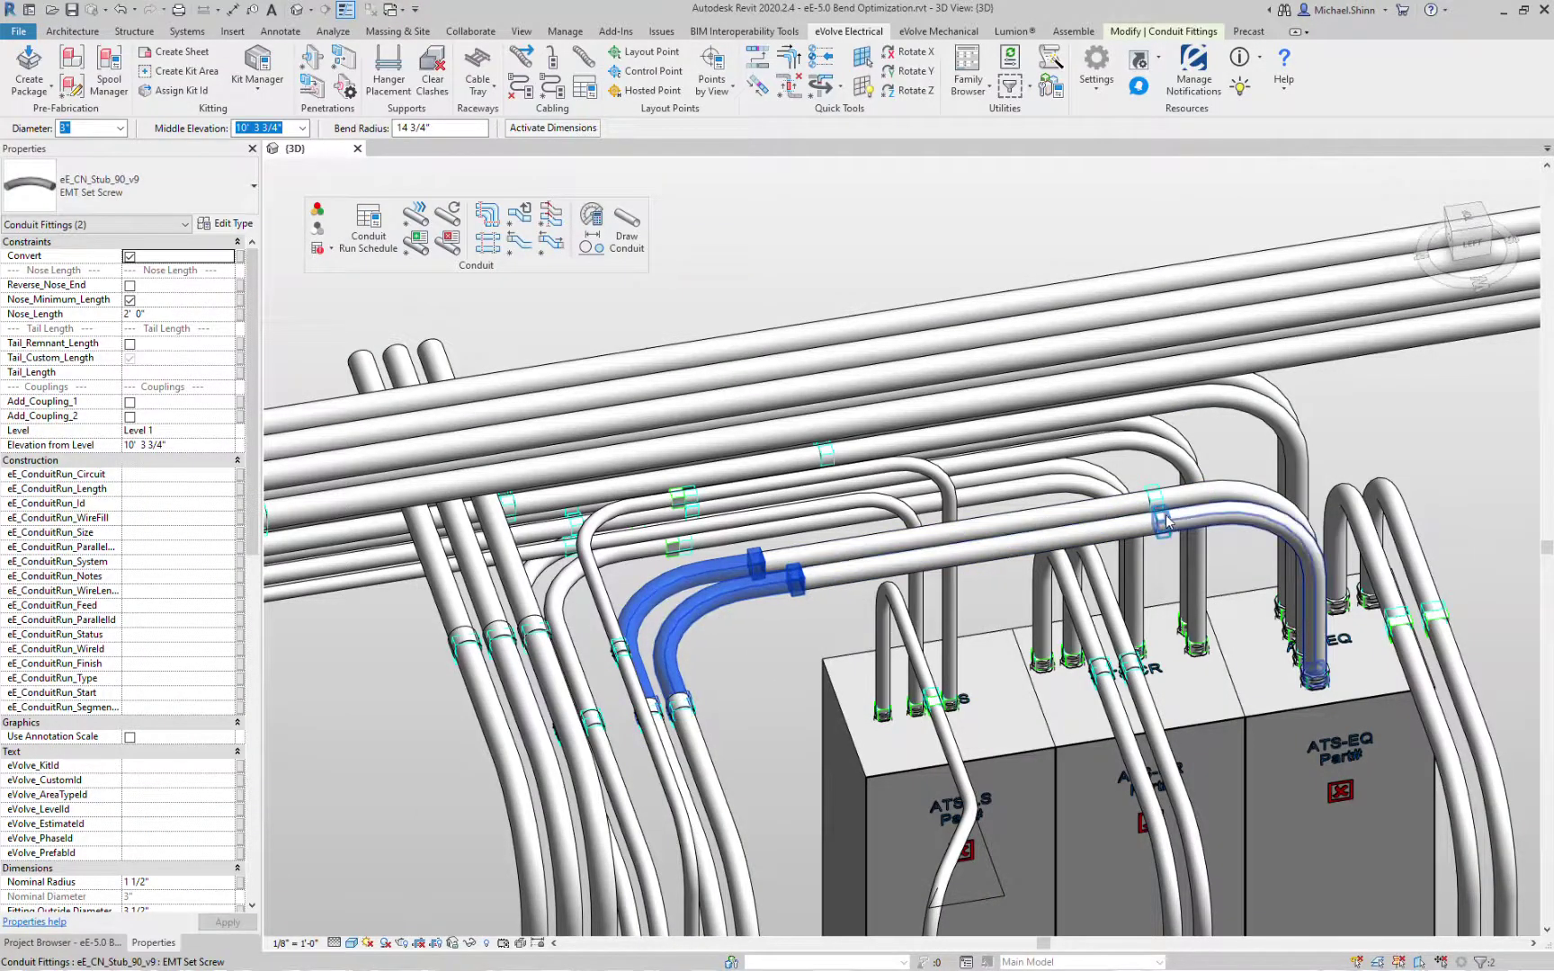
key(Escape)
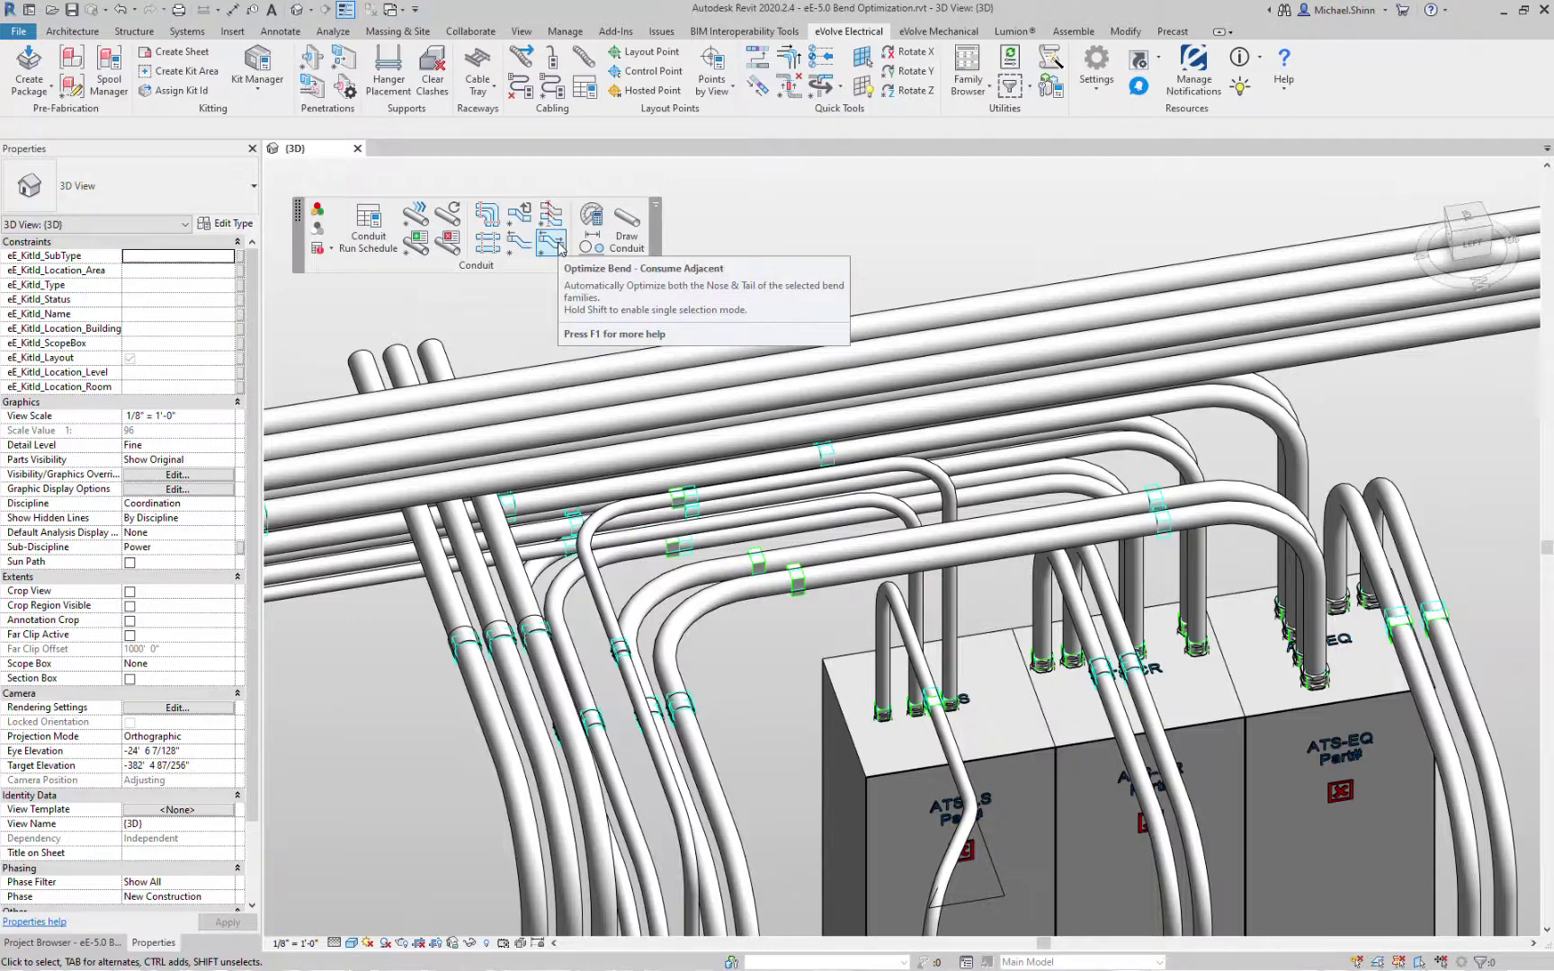
Step: Optimize the left-run bend pair with Consume Adjacent and check the resulting long bends
click(552, 241)
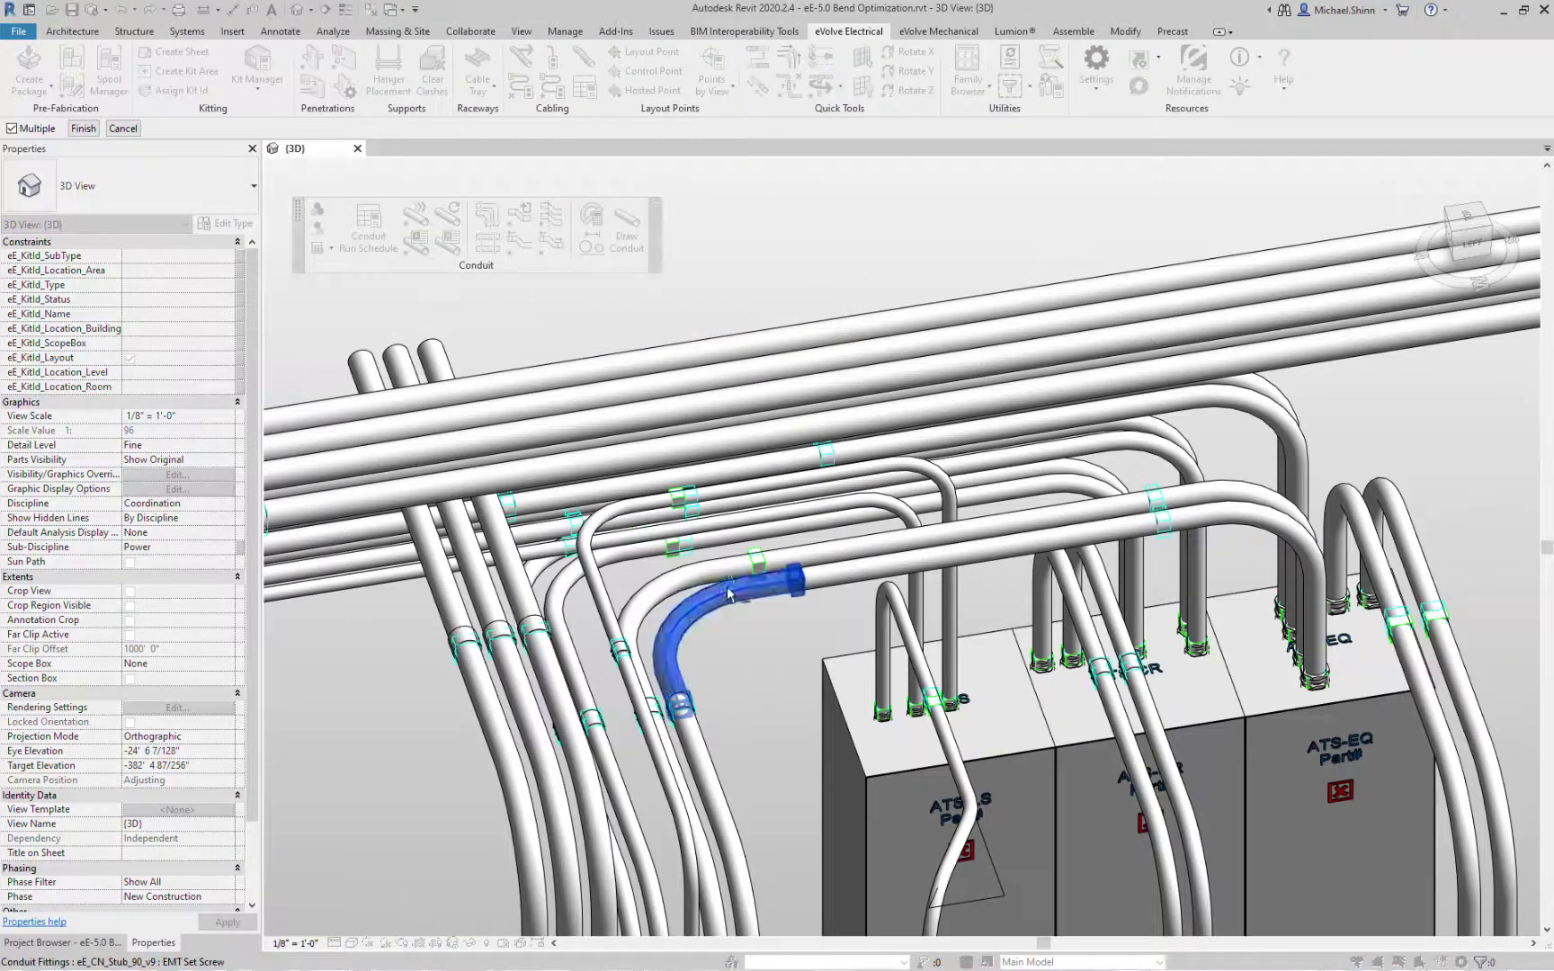
click(82, 128)
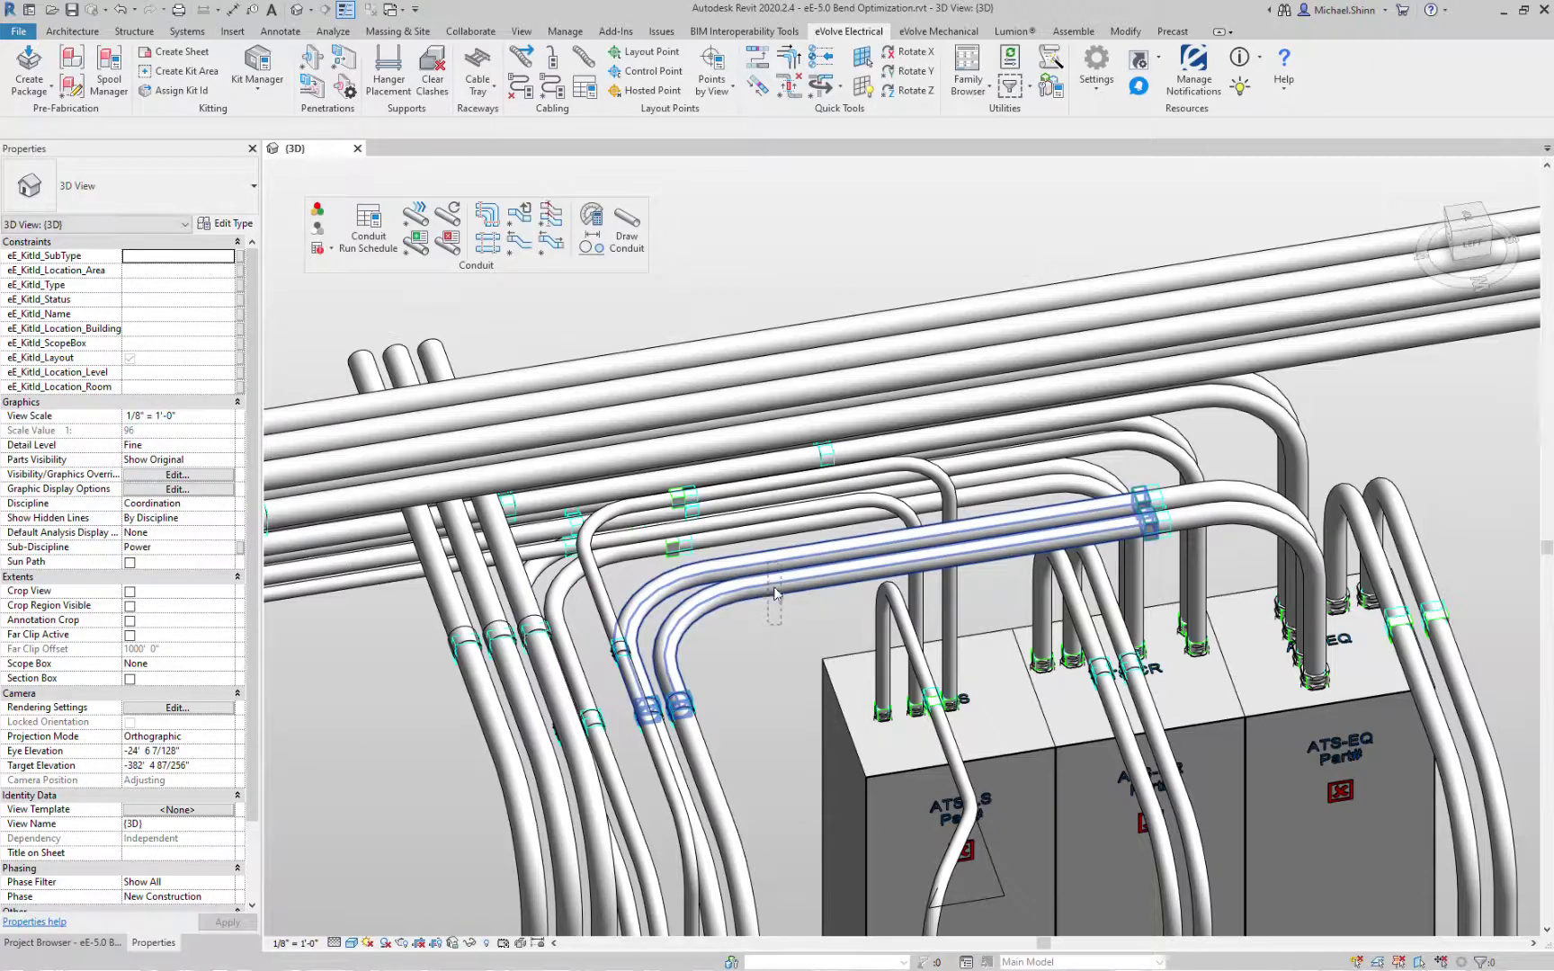
click(772, 576)
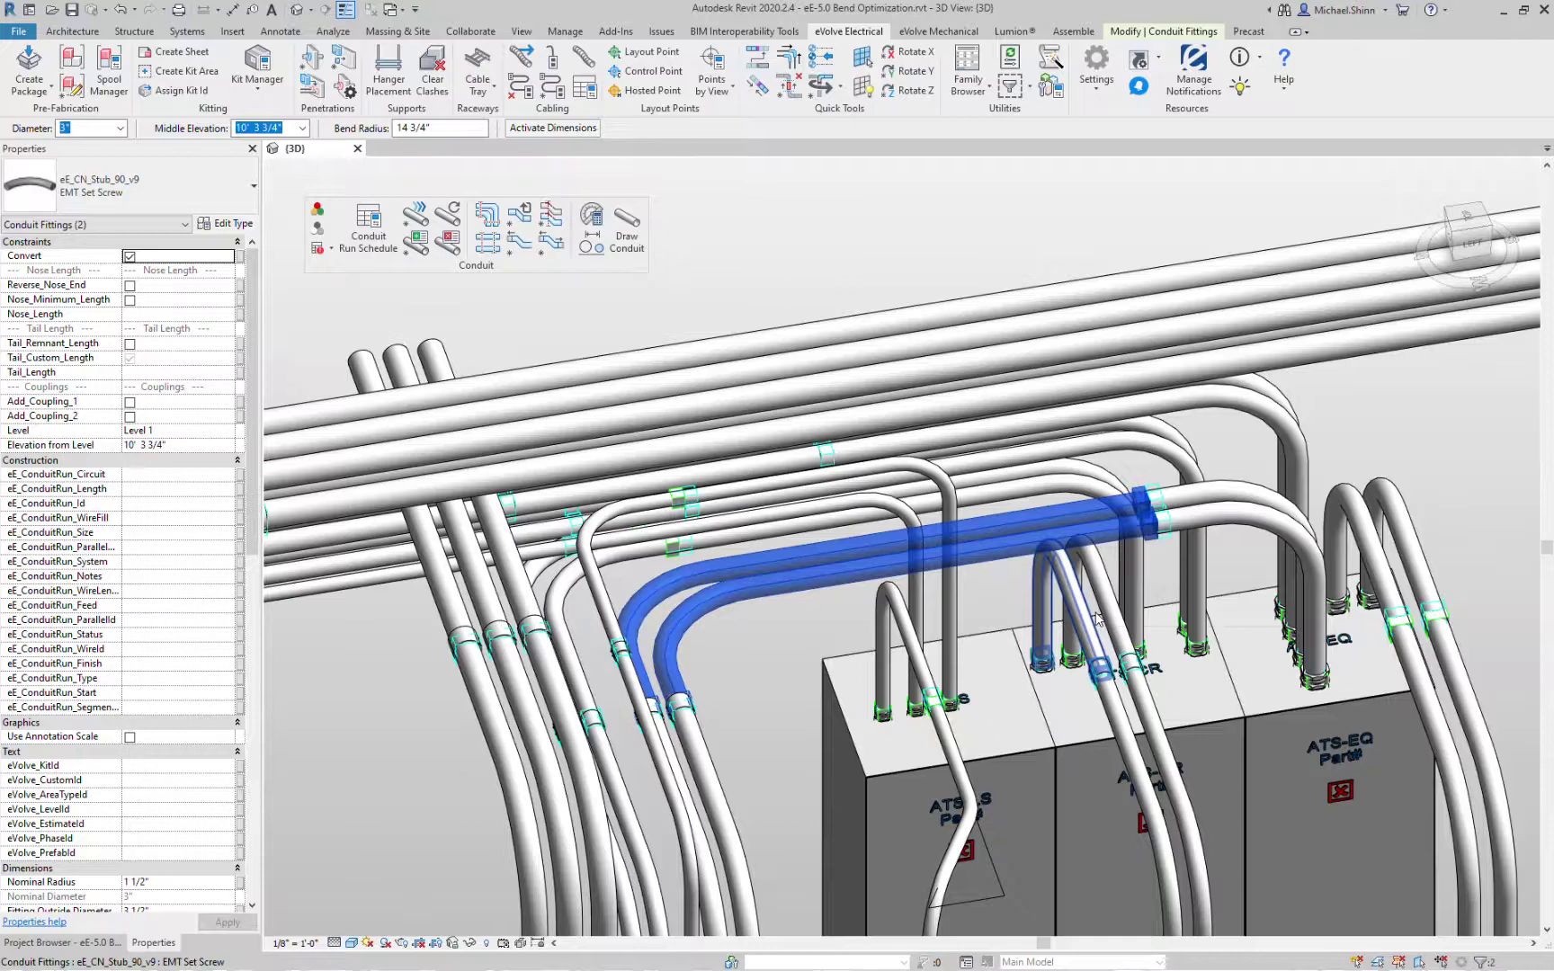
key(Escape)
shift+middle_drag(1097, 619, 757, 695)
drag(745, 648, 515, 625)
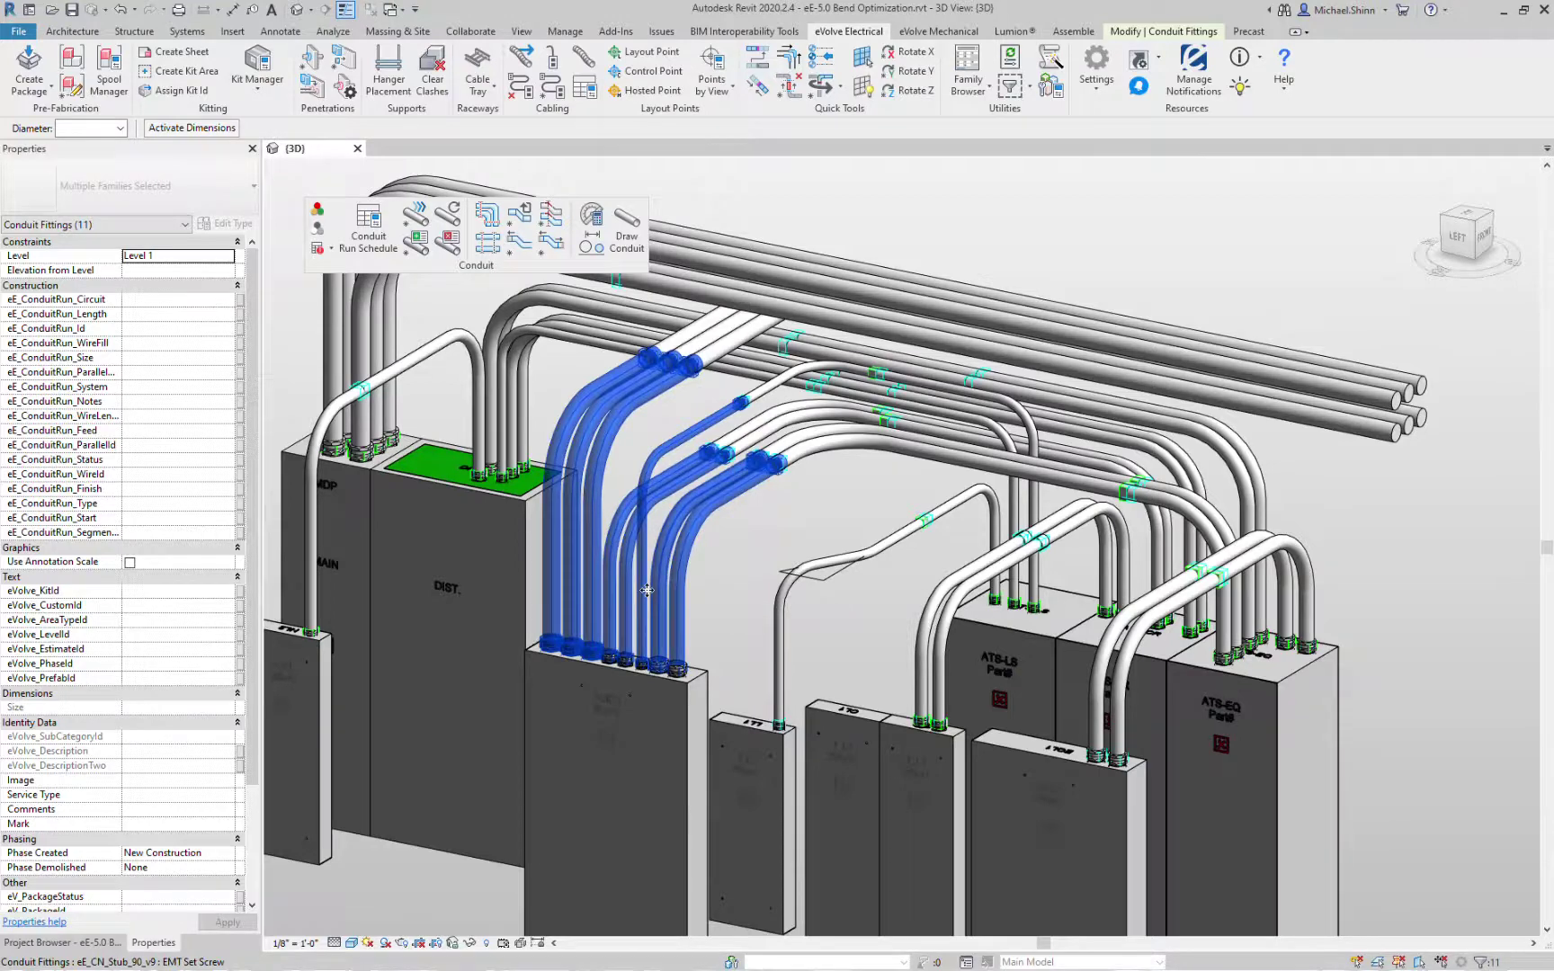
Step: Align the six bends rising from the MDP to one coupling row, adding couplings at their ends
click(775, 536)
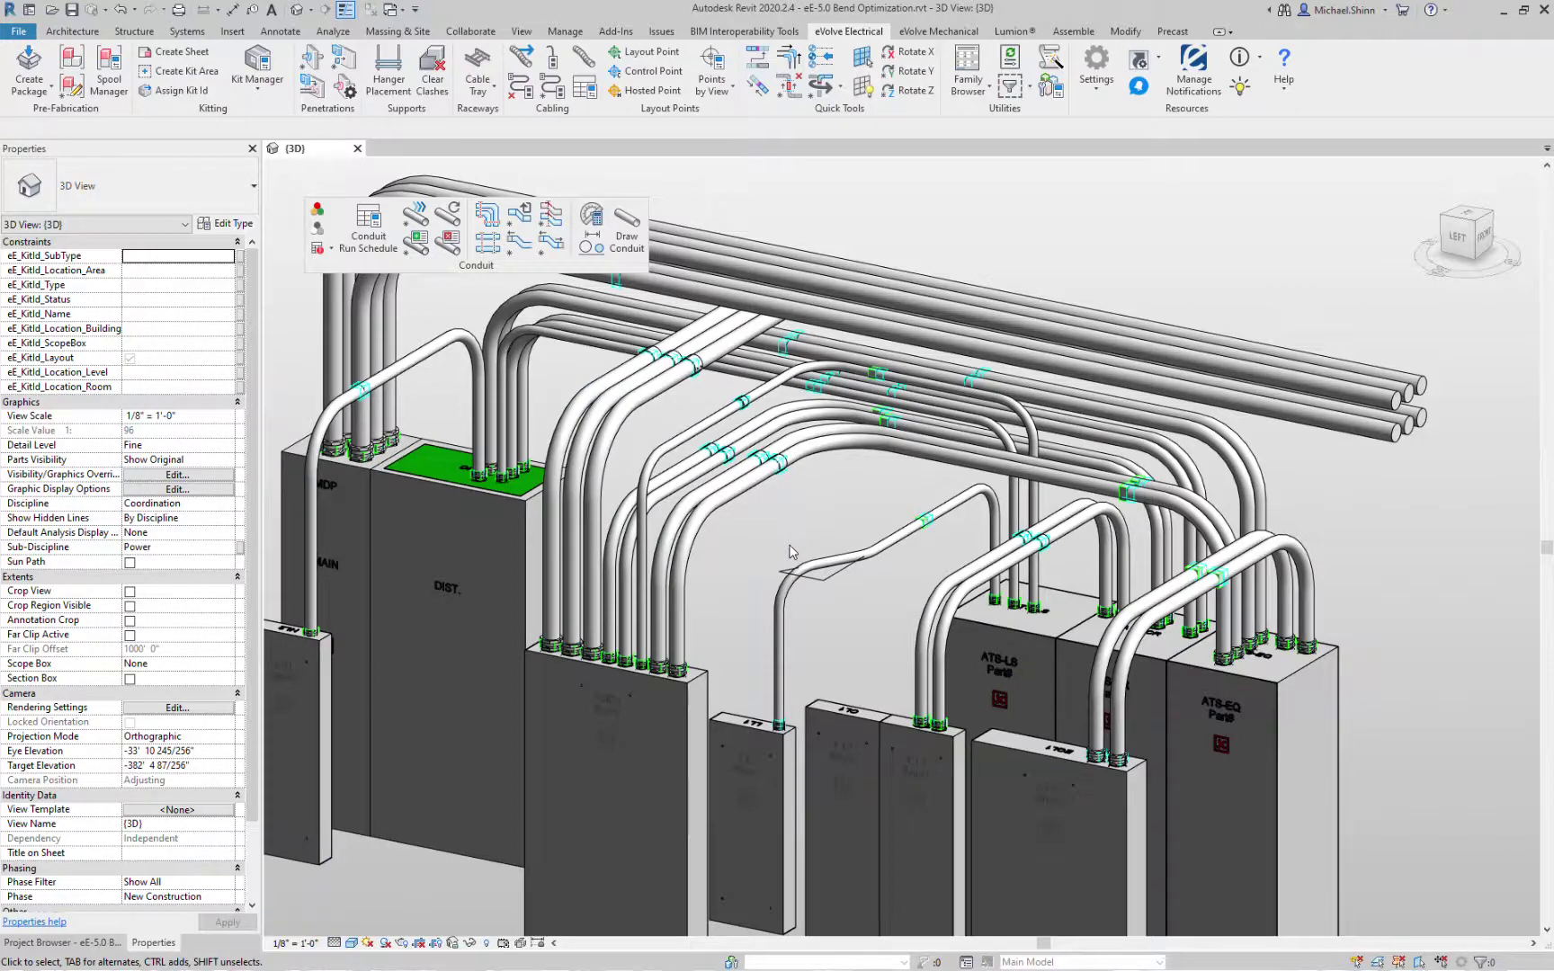
shift+middle_drag(828, 518, 868, 607)
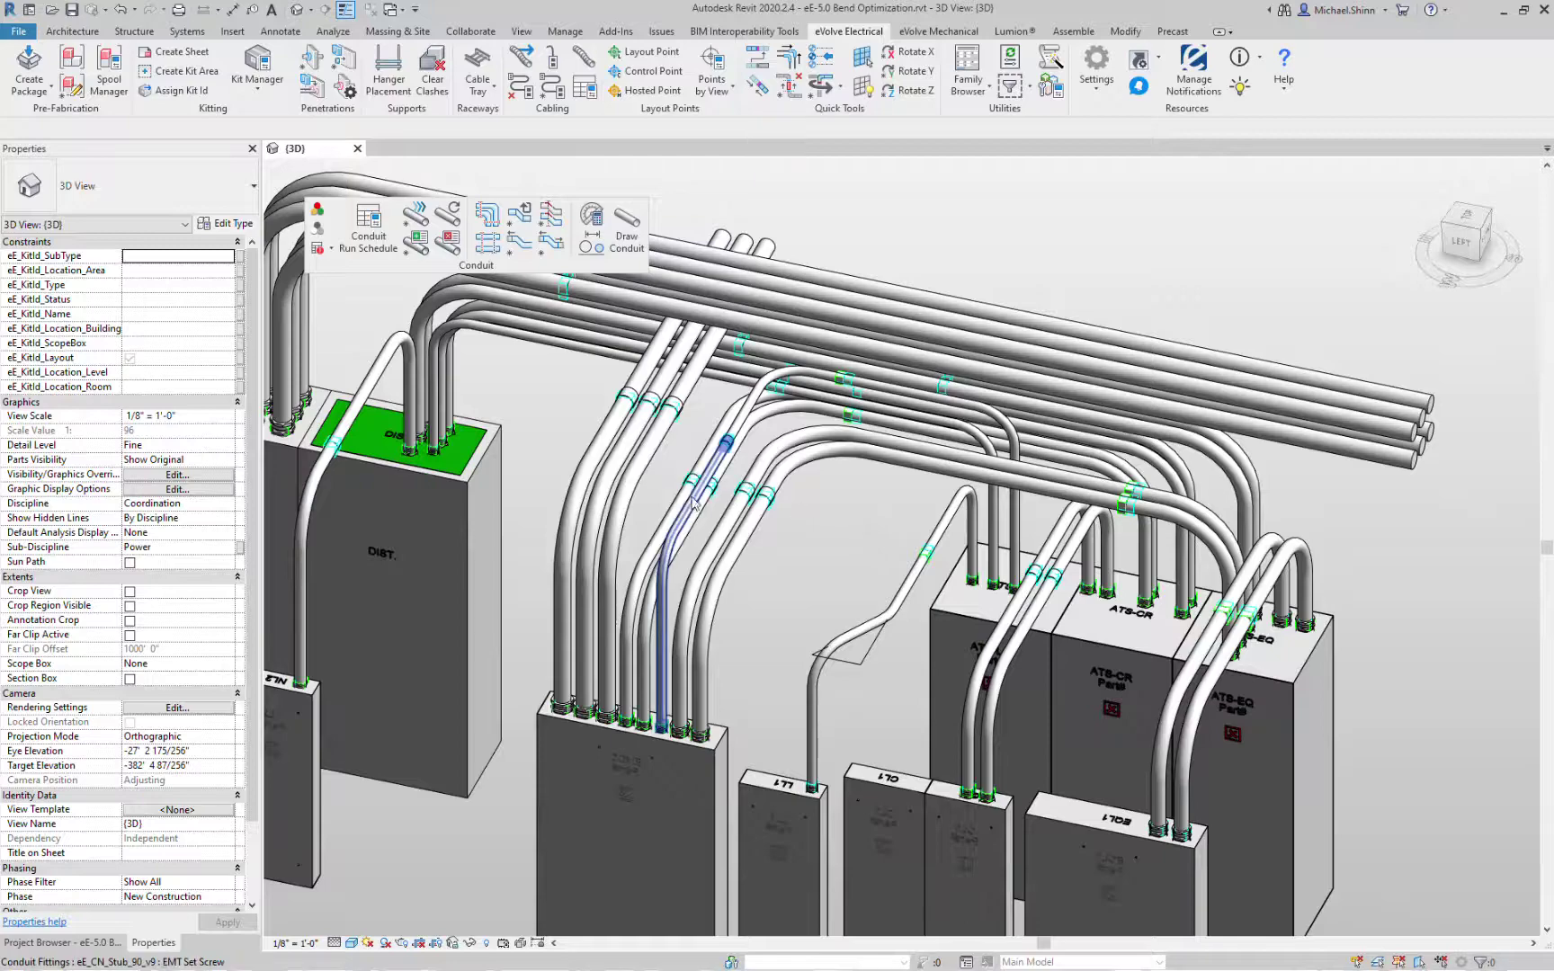
middle_drag(550, 396, 760, 576)
drag(711, 347, 710, 346)
shift+middle_drag(790, 566, 861, 456)
click(762, 628)
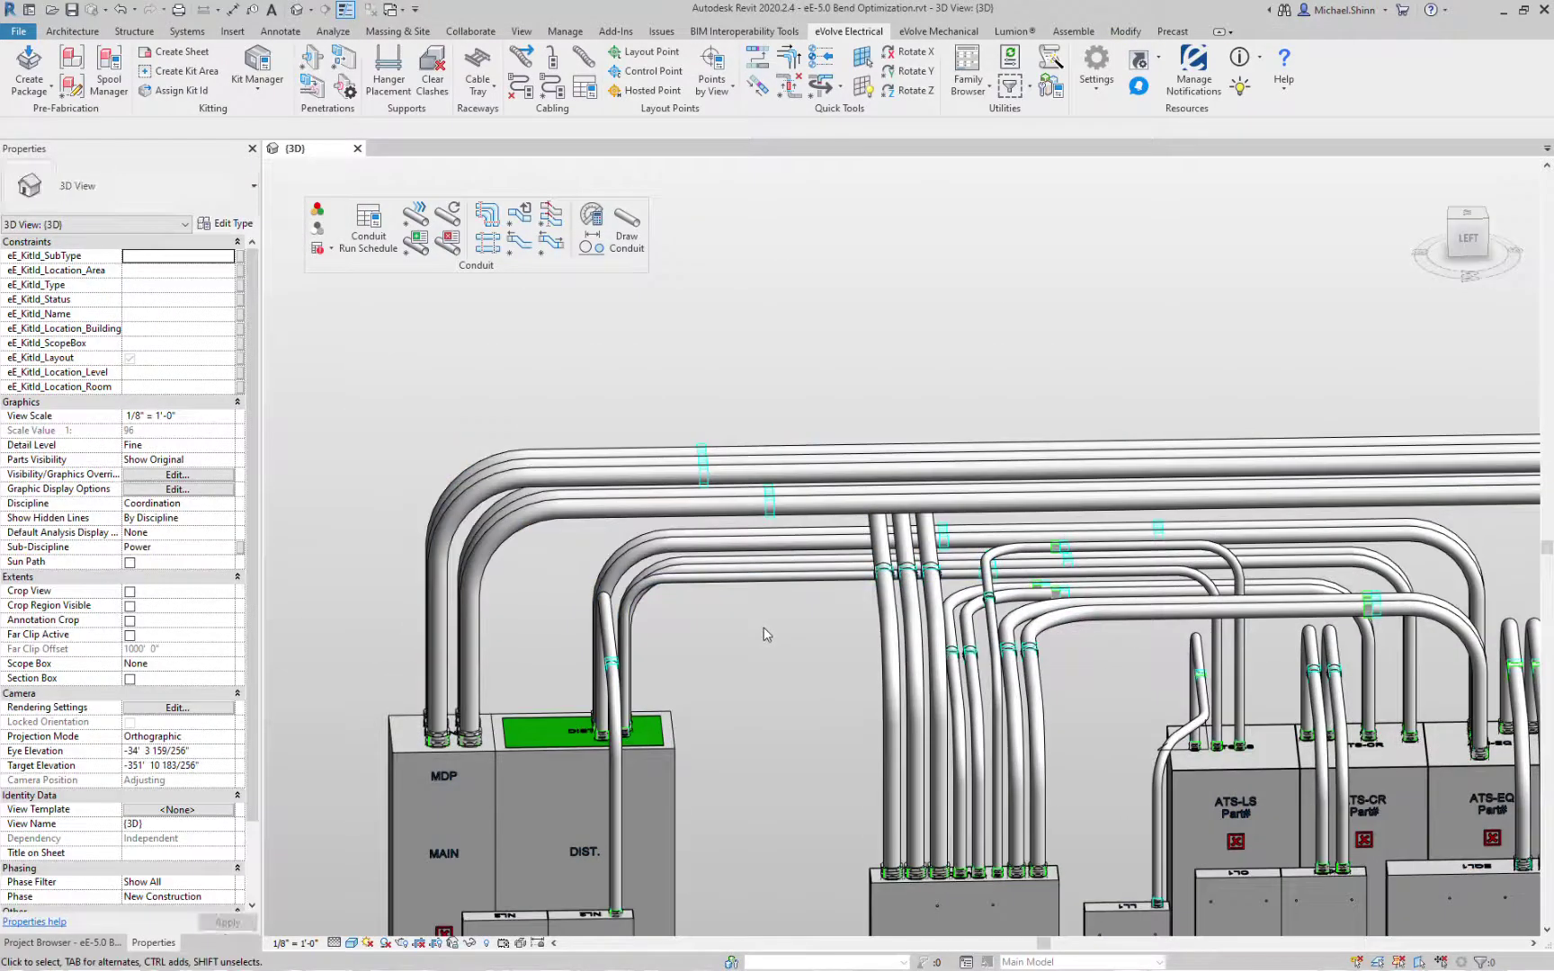
scroll(535, 520, up, 3)
click(544, 528)
key(Escape)
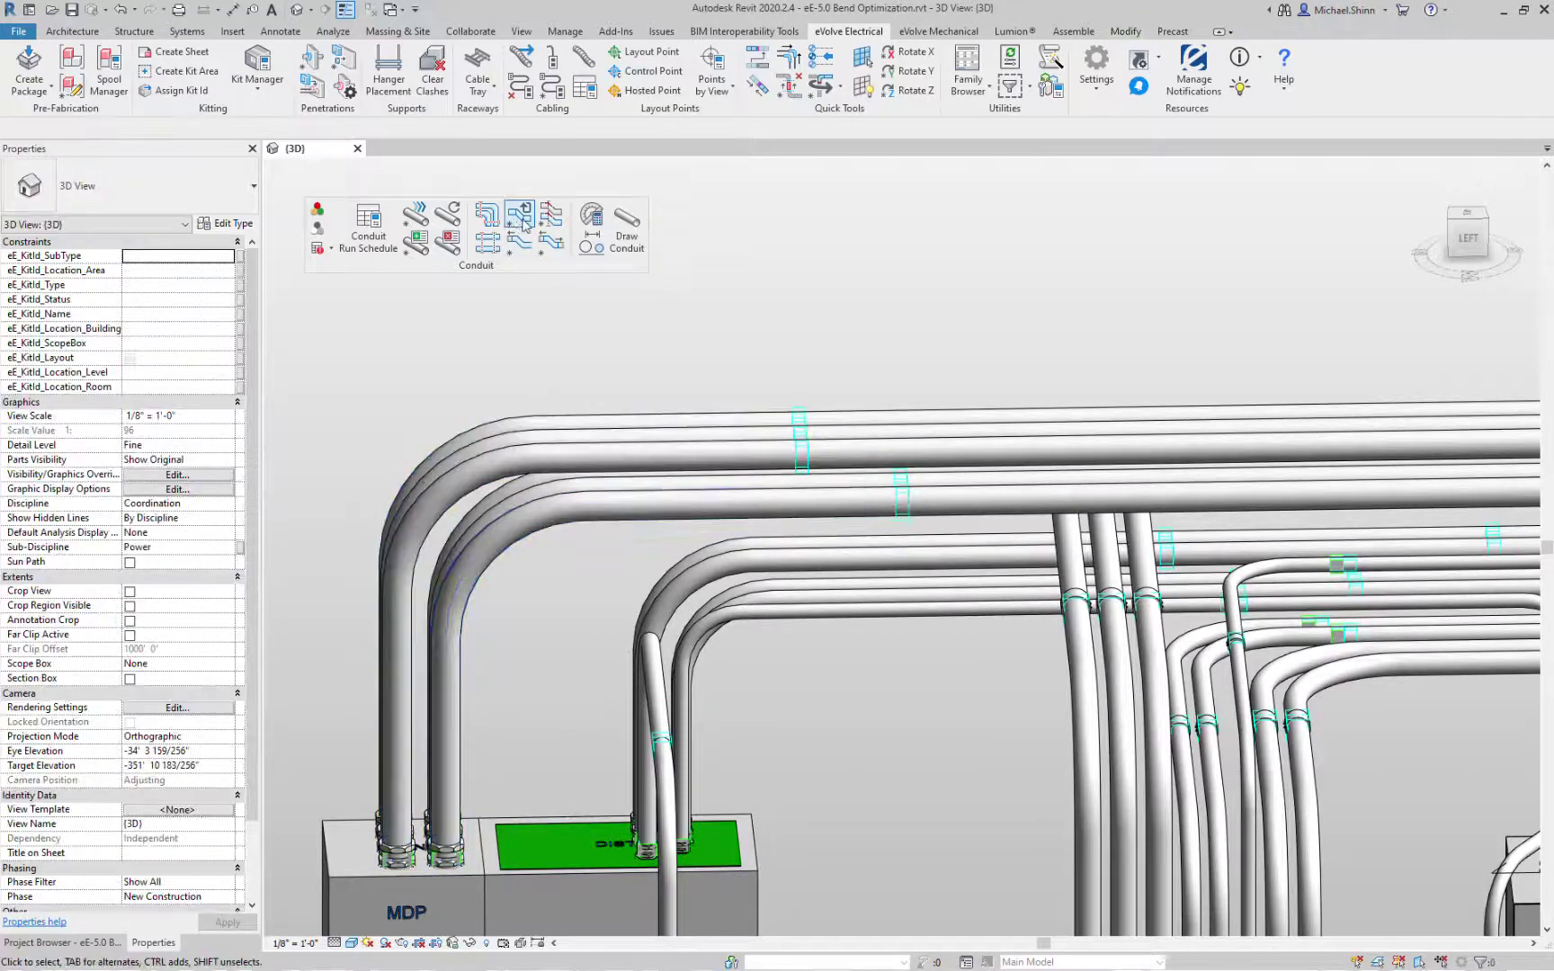
click(489, 221)
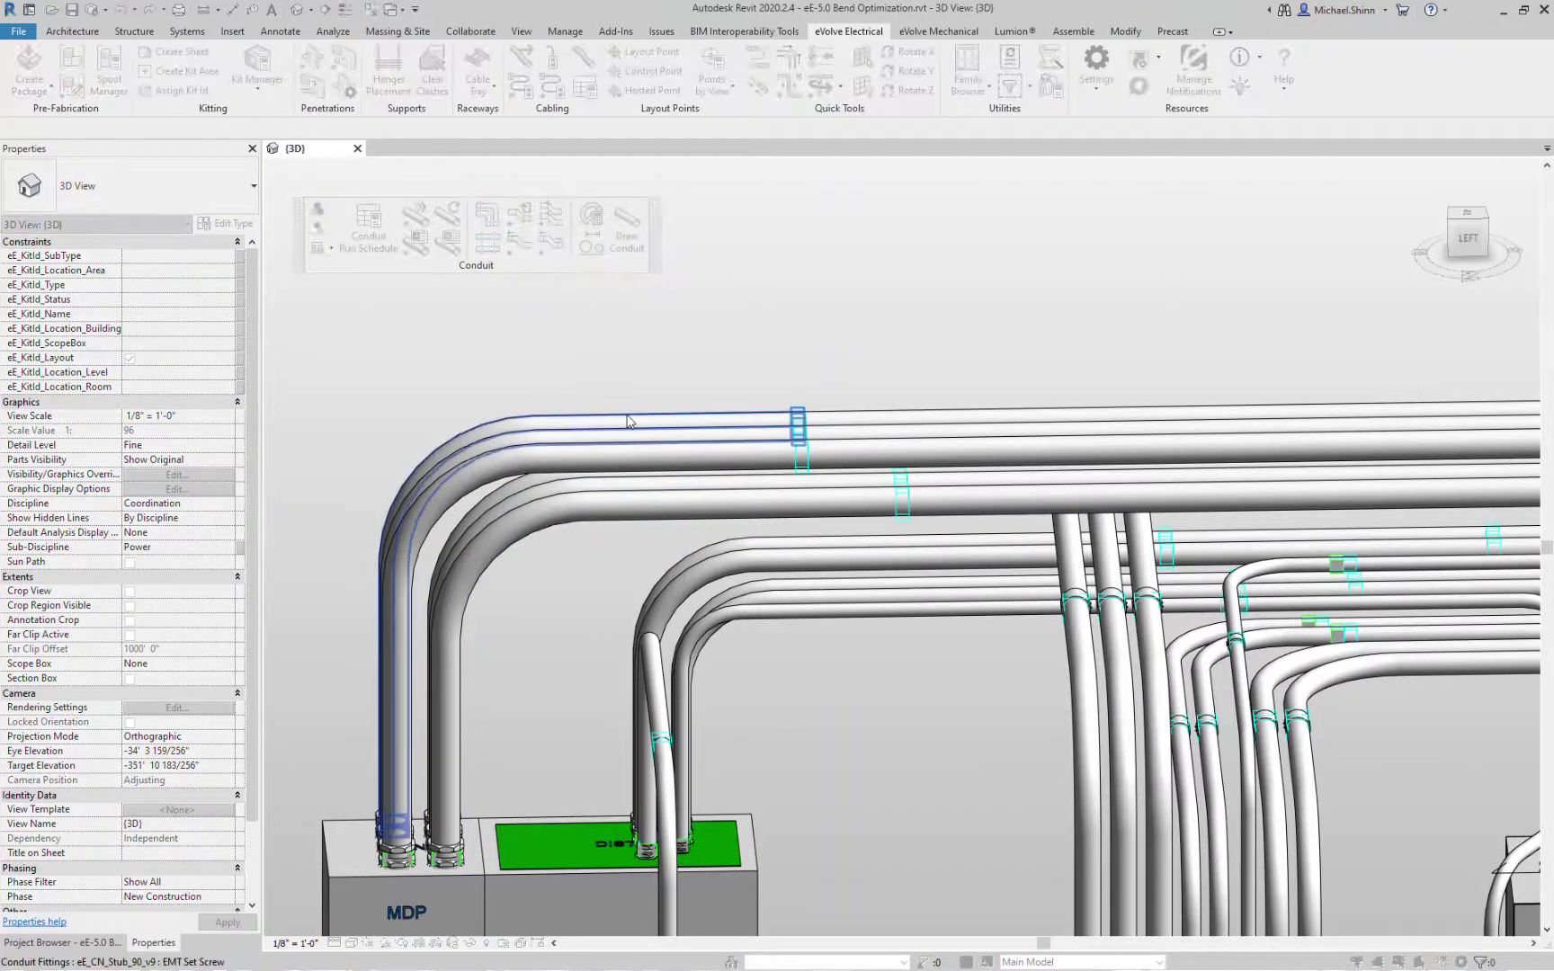
drag(626, 359, 578, 558)
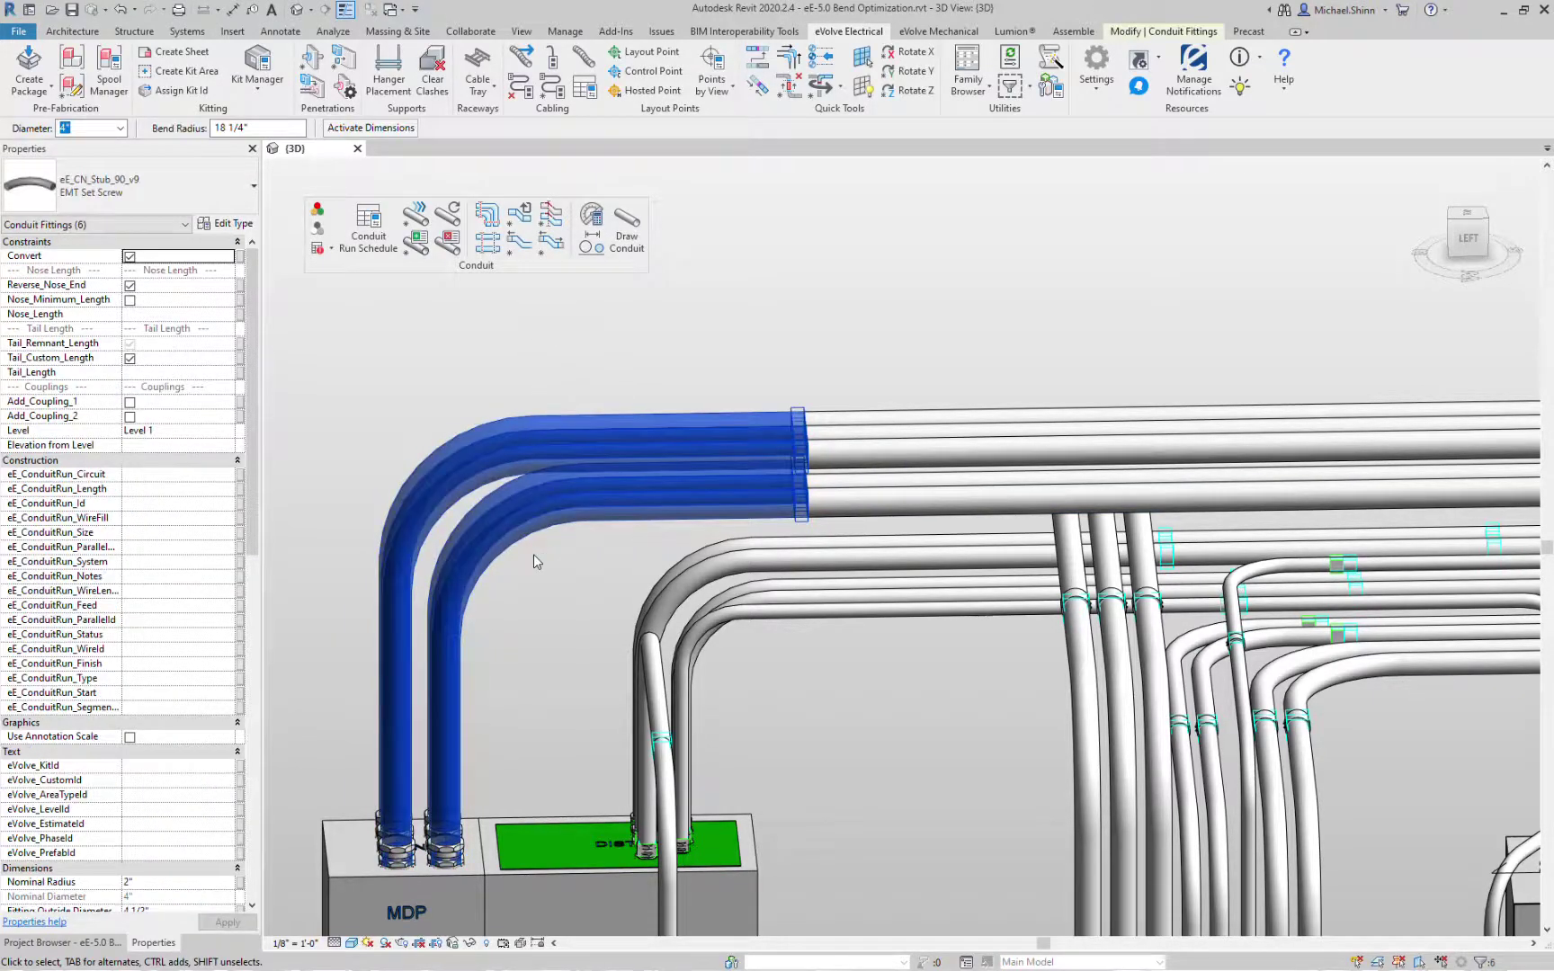
click(785, 340)
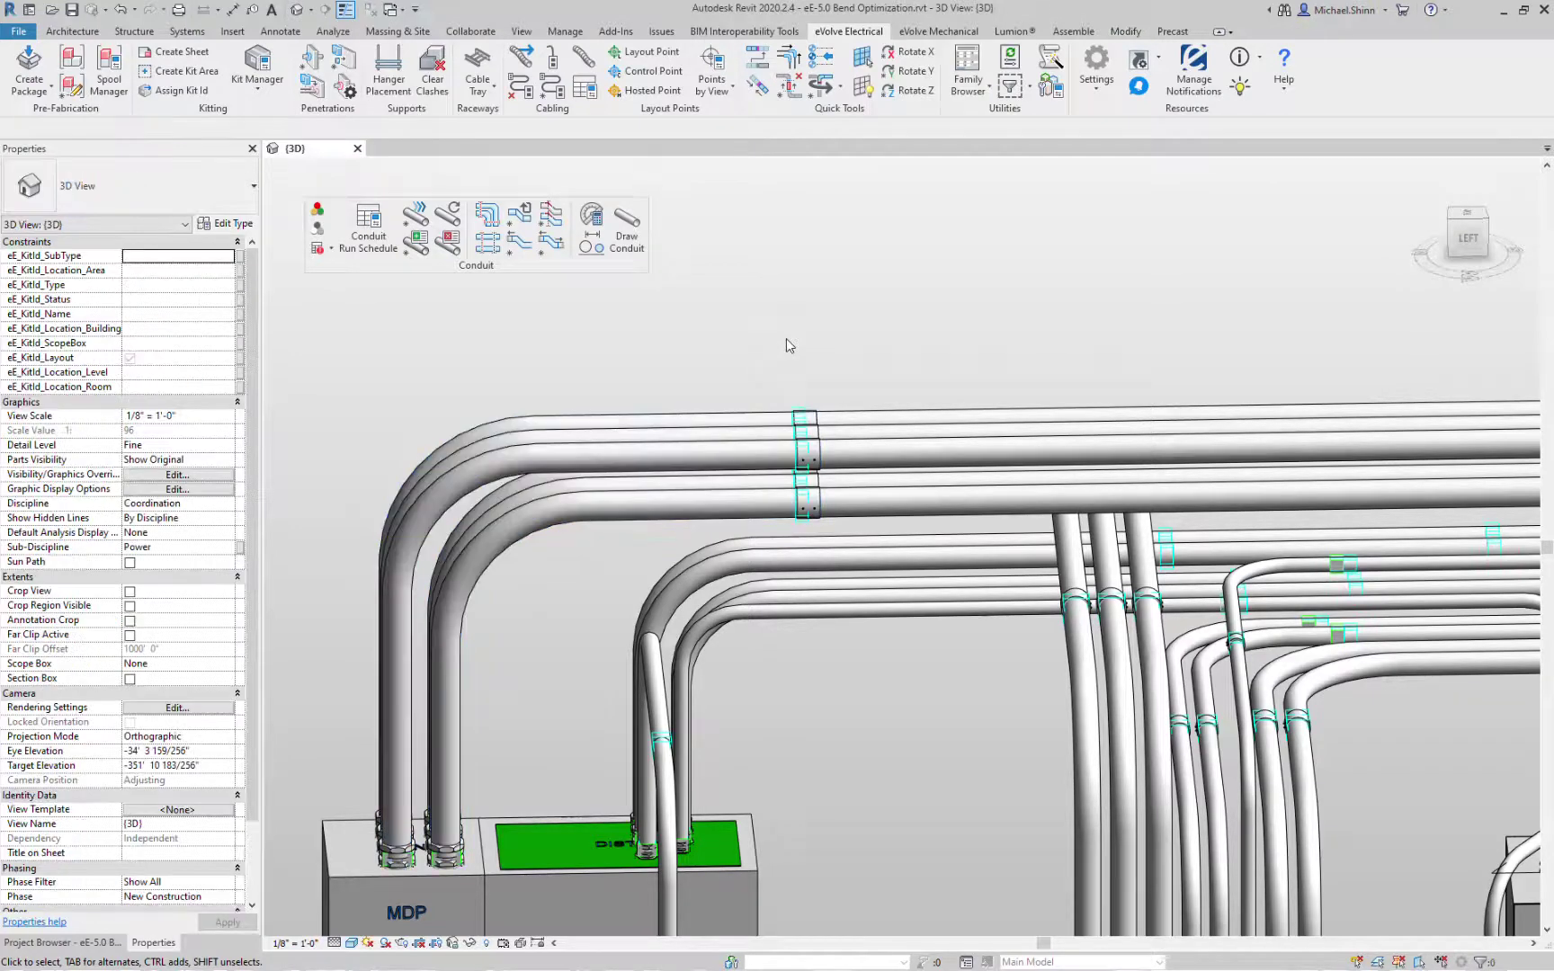
Step: Isolate the bends on the conduit runs rising from the DIST section
scroll(785, 339, up, 2)
drag(854, 702, 807, 584)
scroll(807, 585, down, 4)
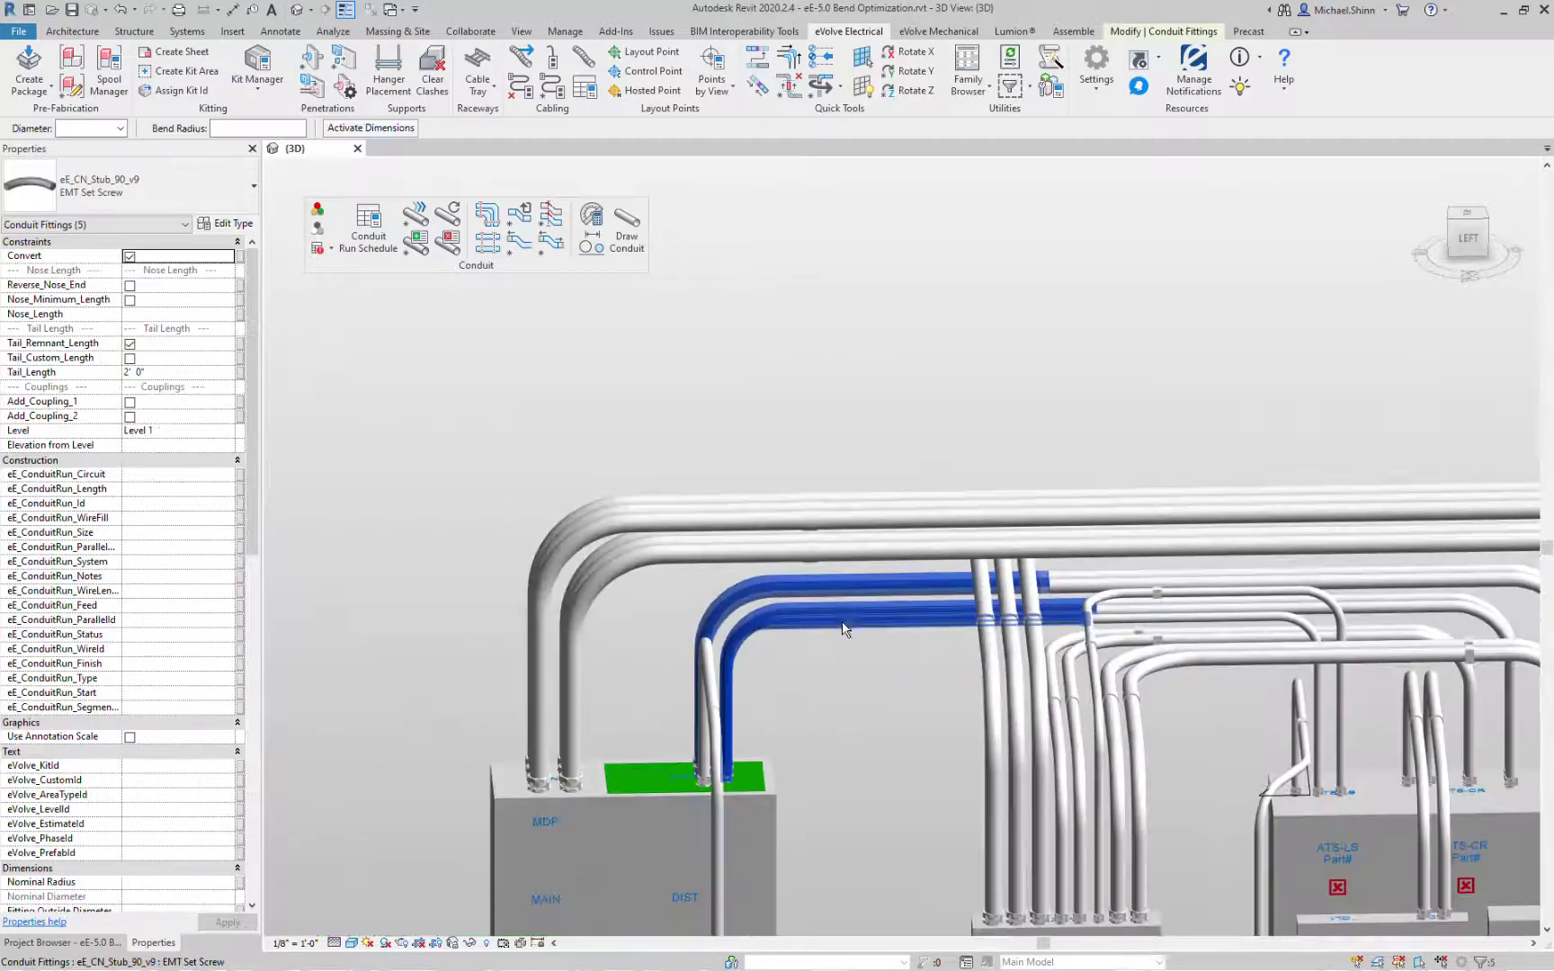
click(470, 944)
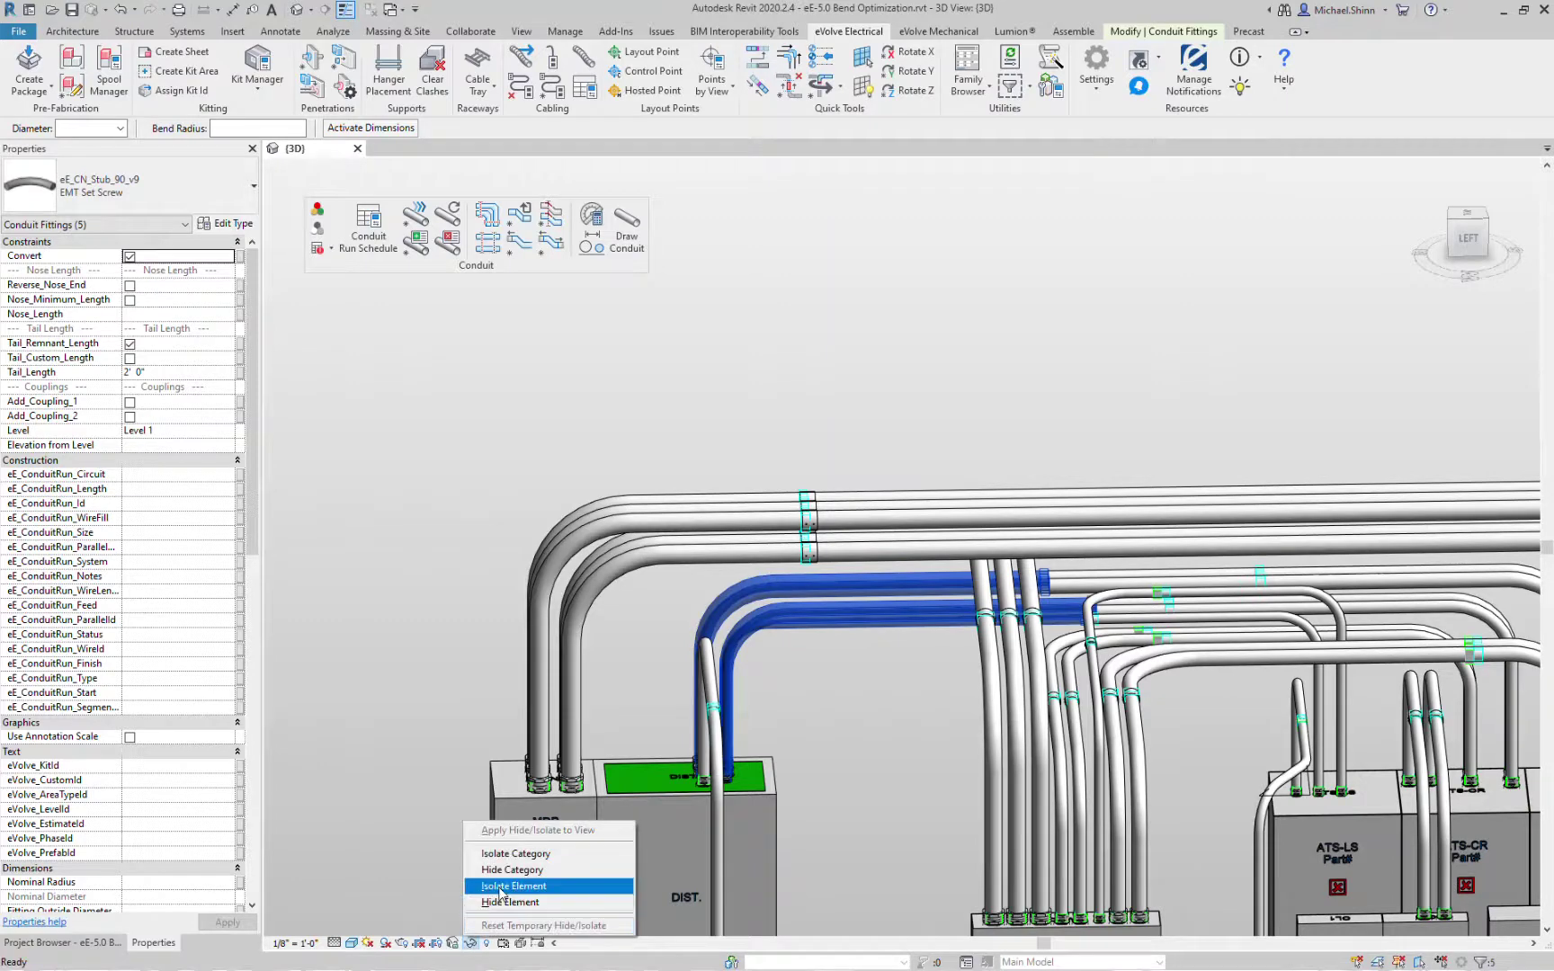
click(503, 886)
shift+middle_drag(1045, 632, 1246, 694)
click(1245, 694)
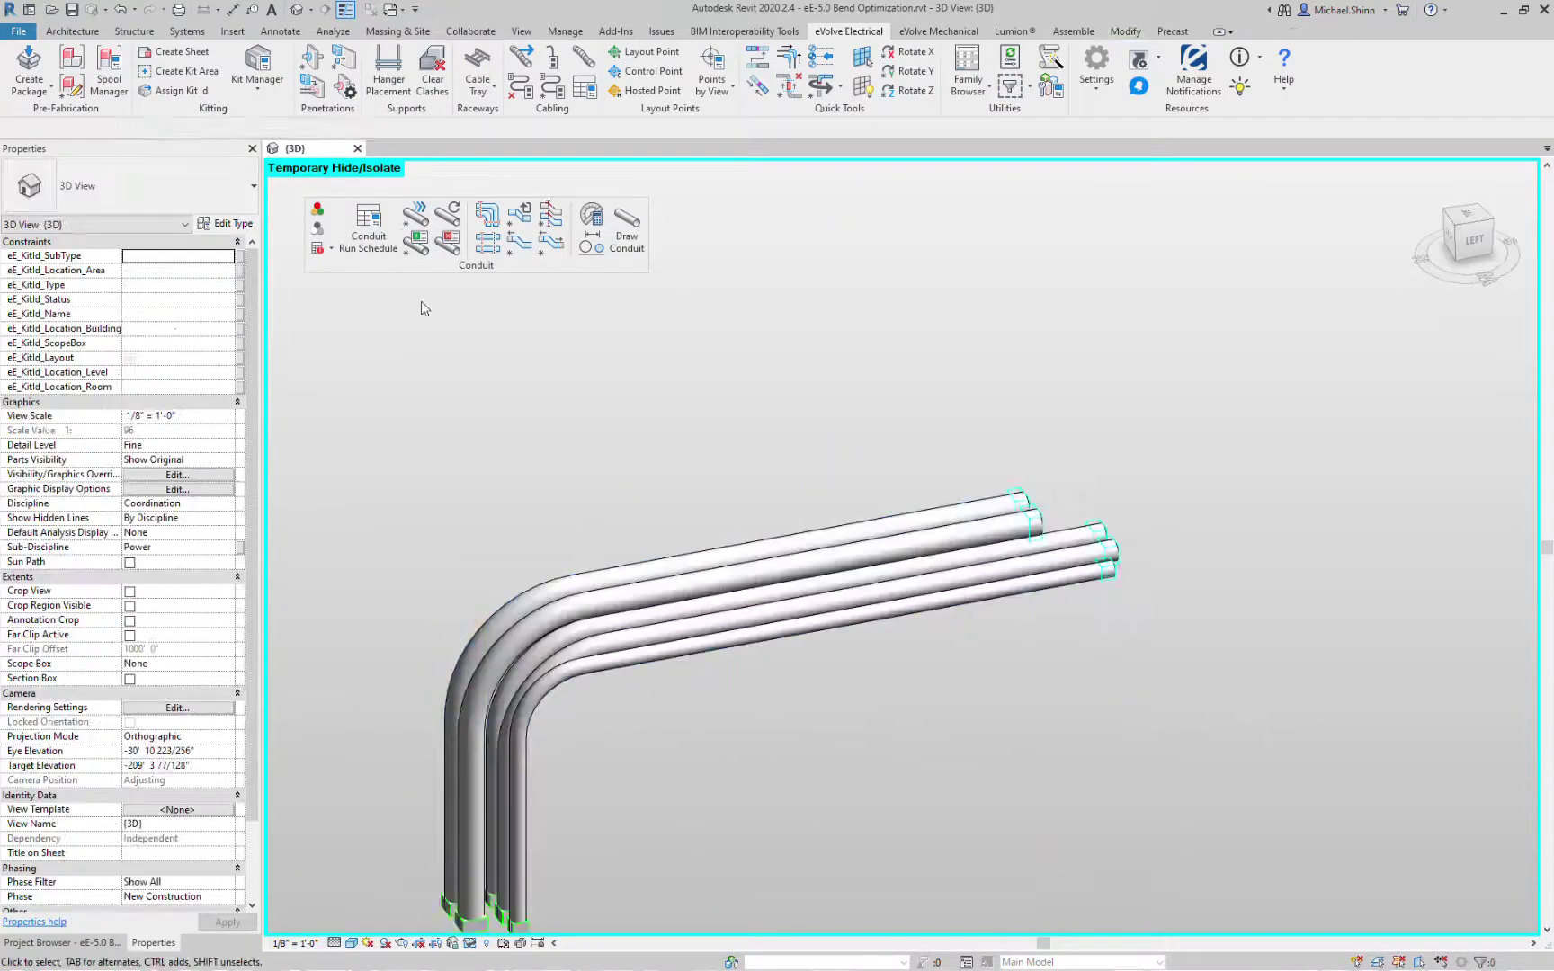
Step: Align the isolated bends to the picked reference bend with the eVolve bend tool
click(483, 227)
click(987, 505)
drag(975, 450, 905, 657)
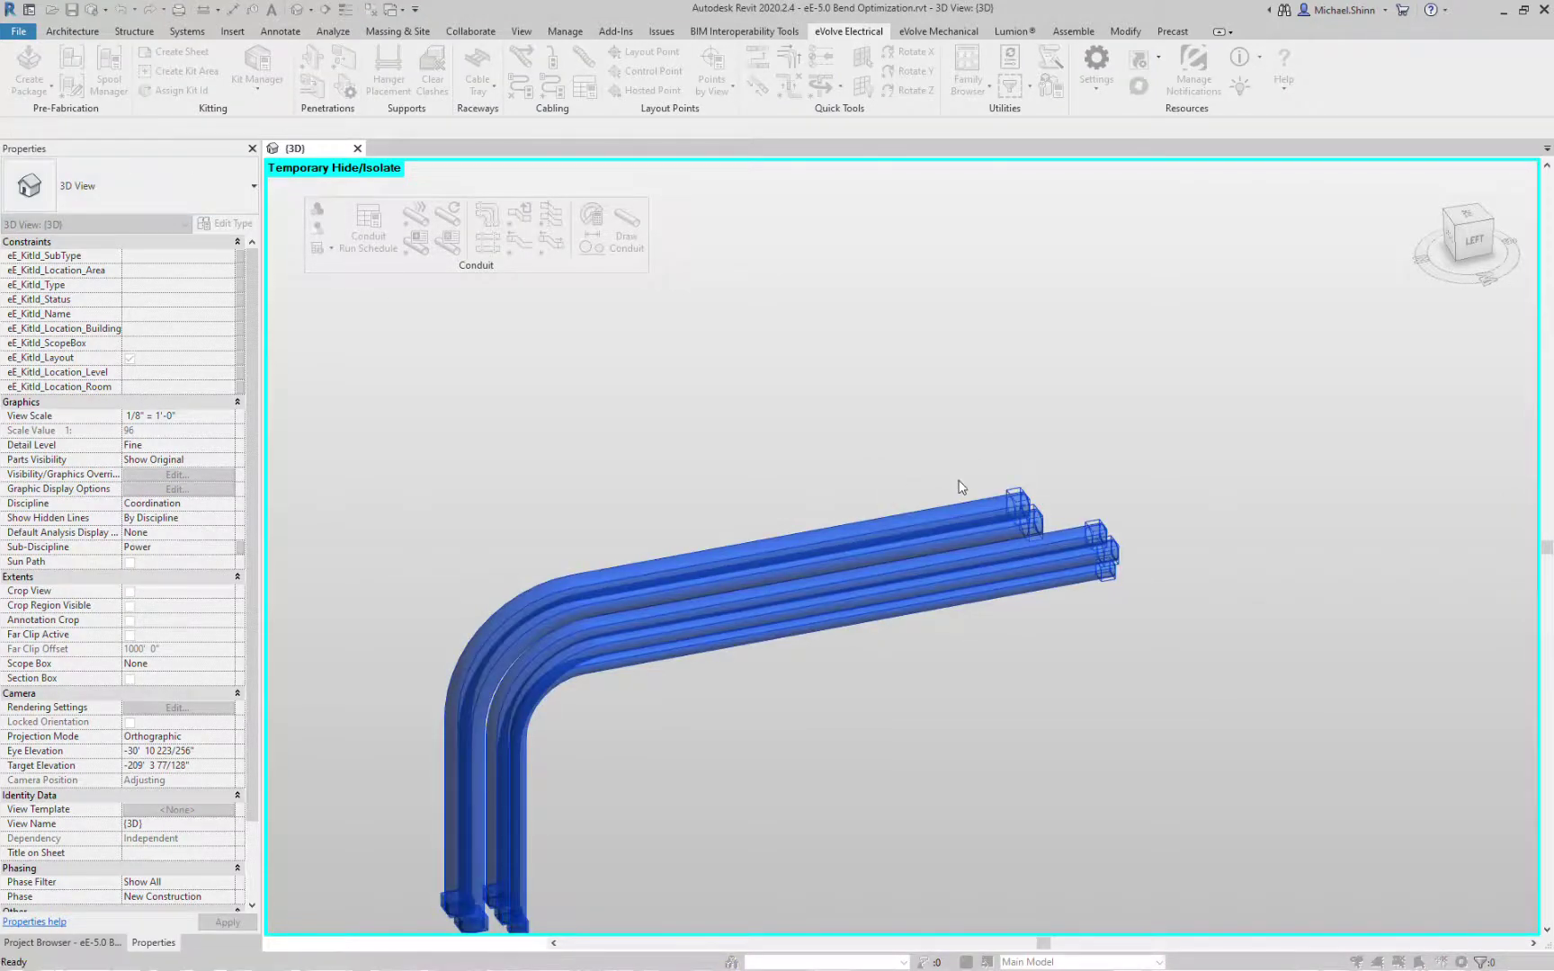
drag(865, 444, 812, 593)
shift+middle_drag(1049, 681, 968, 560)
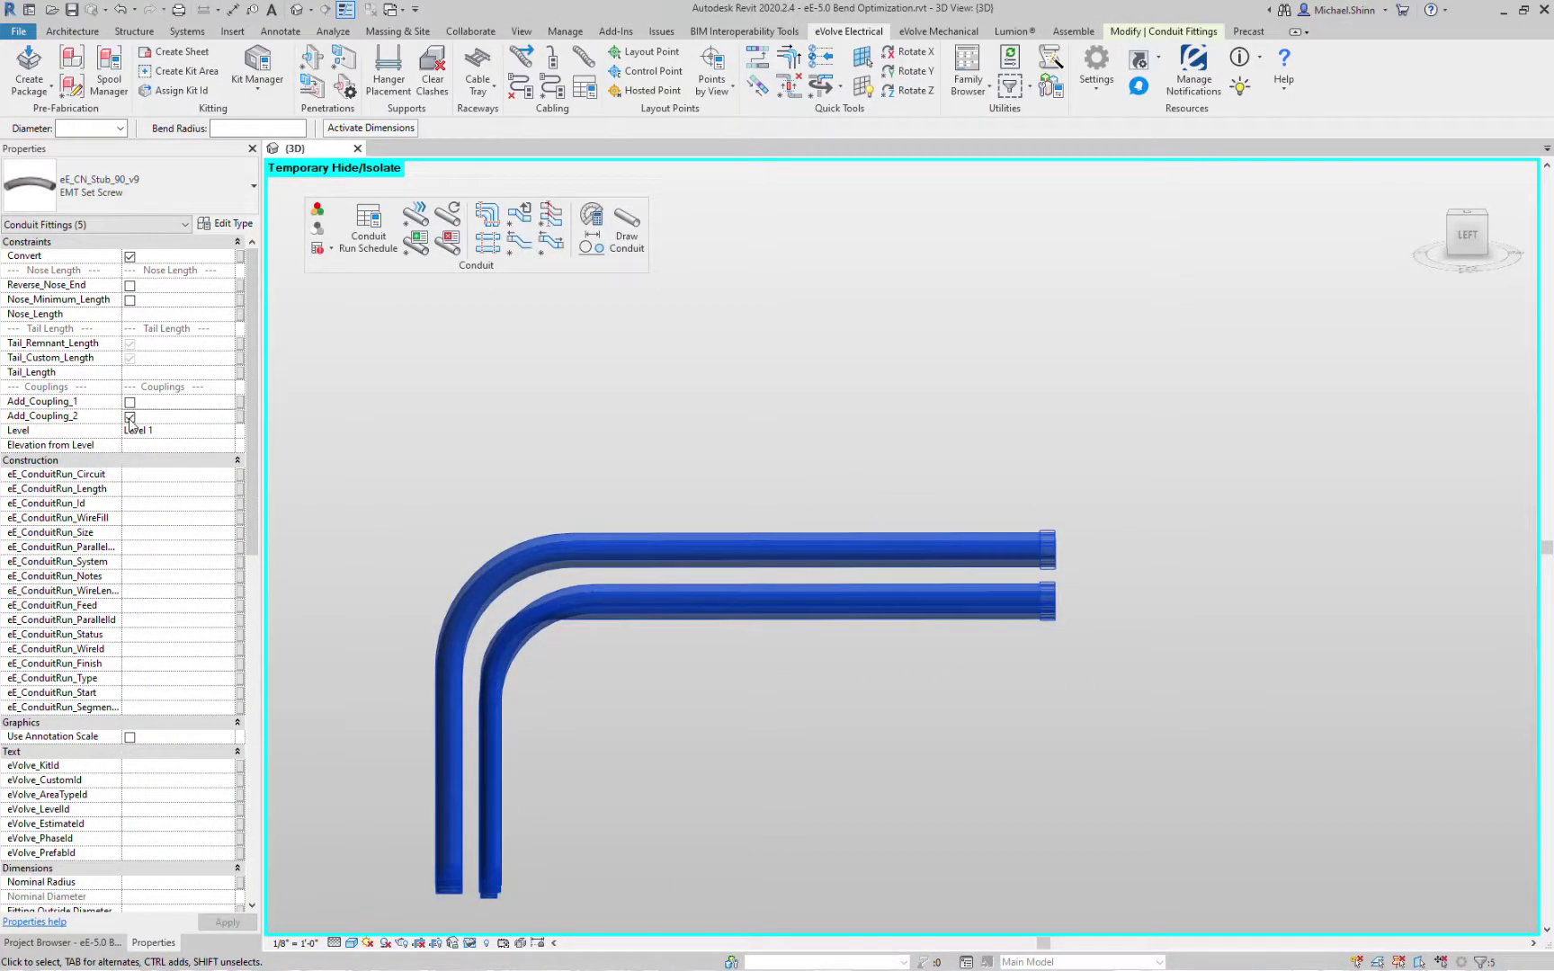
click(892, 445)
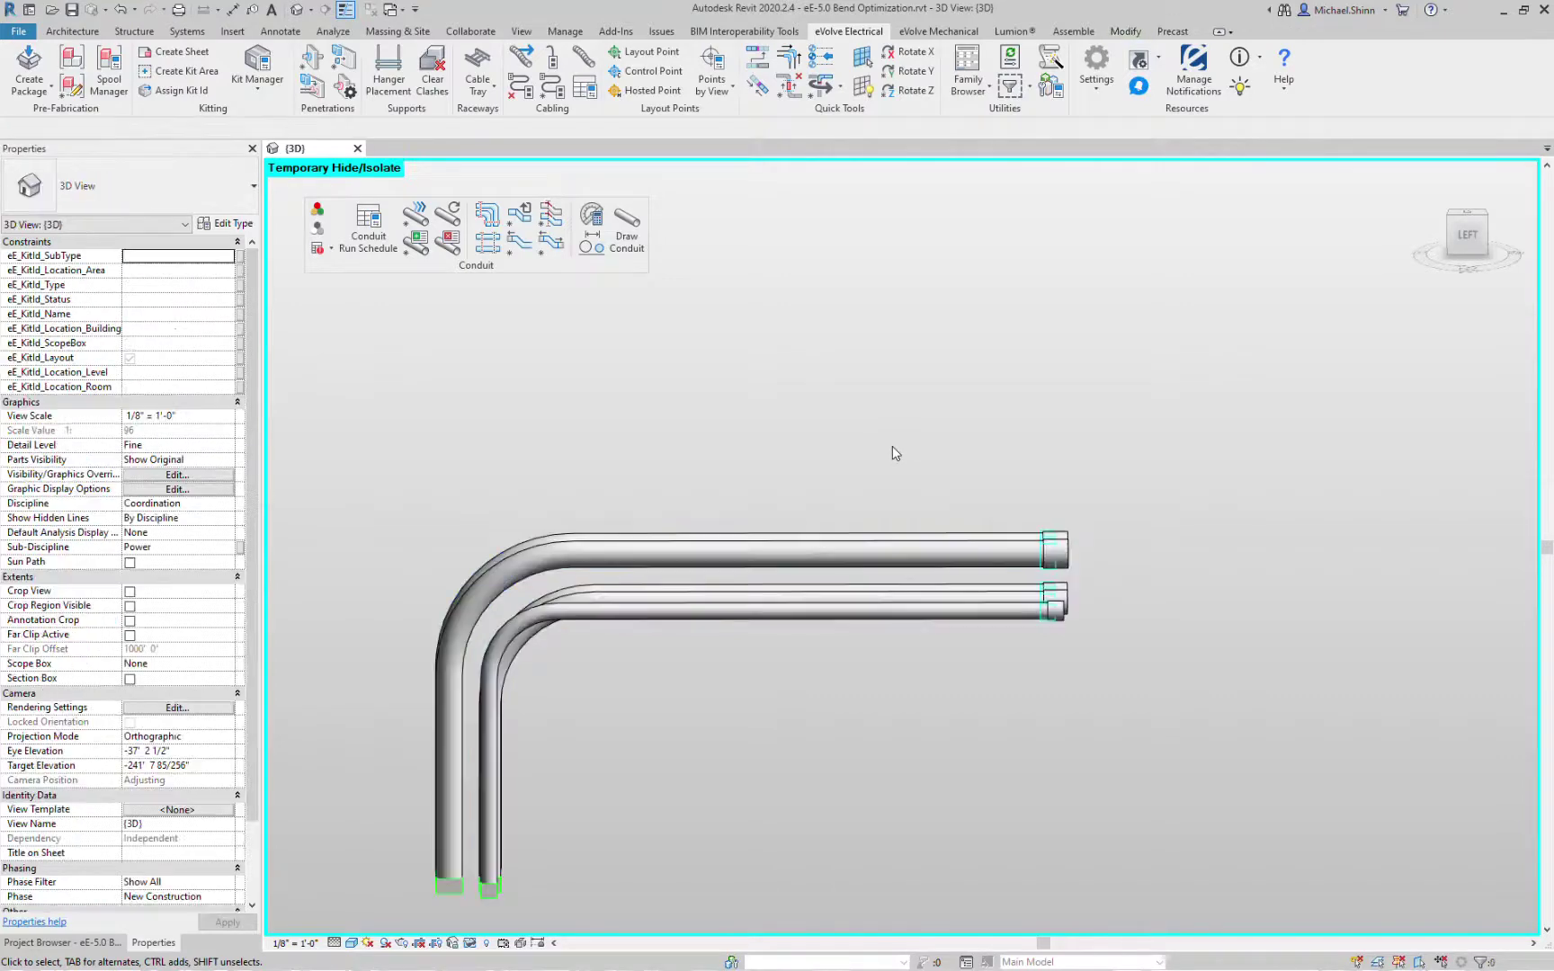
Step: Reset Temporary Hide/Isolate to show all conduits, then re-check the five bend fittings
click(474, 944)
click(545, 923)
scroll(749, 670, down, 2)
drag(764, 702, 731, 598)
scroll(755, 635, down, 1)
scroll(756, 635, down, 1)
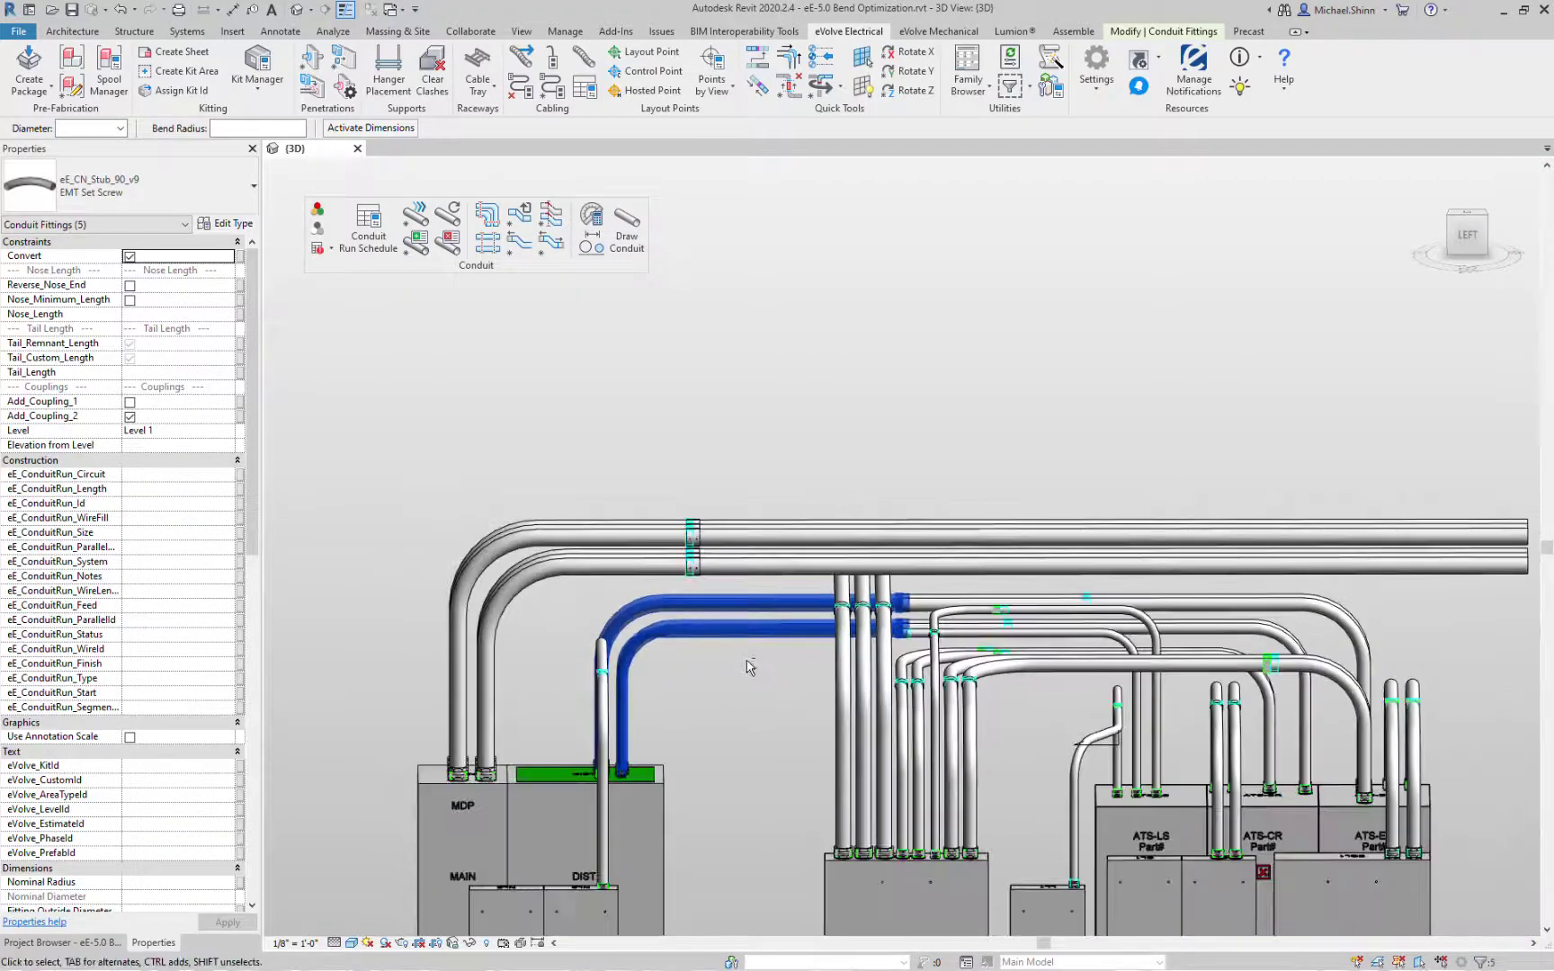
click(733, 664)
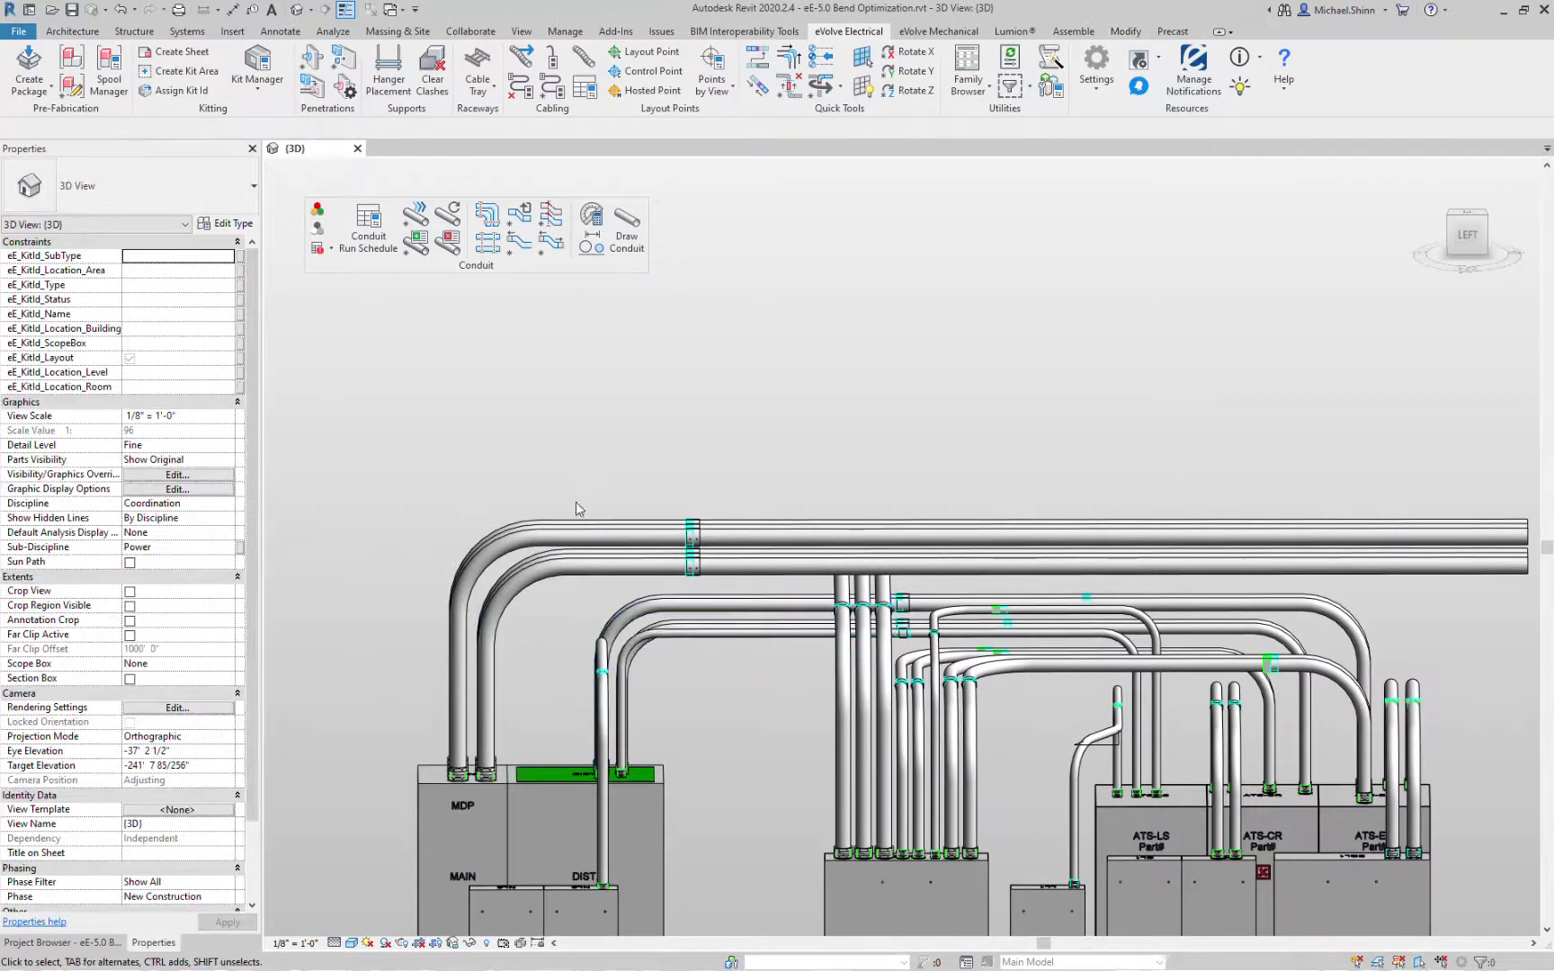
Step: Select the five lower conduit bends and test-nudge them left and back right
shift+middle_drag(678, 685, 719, 766)
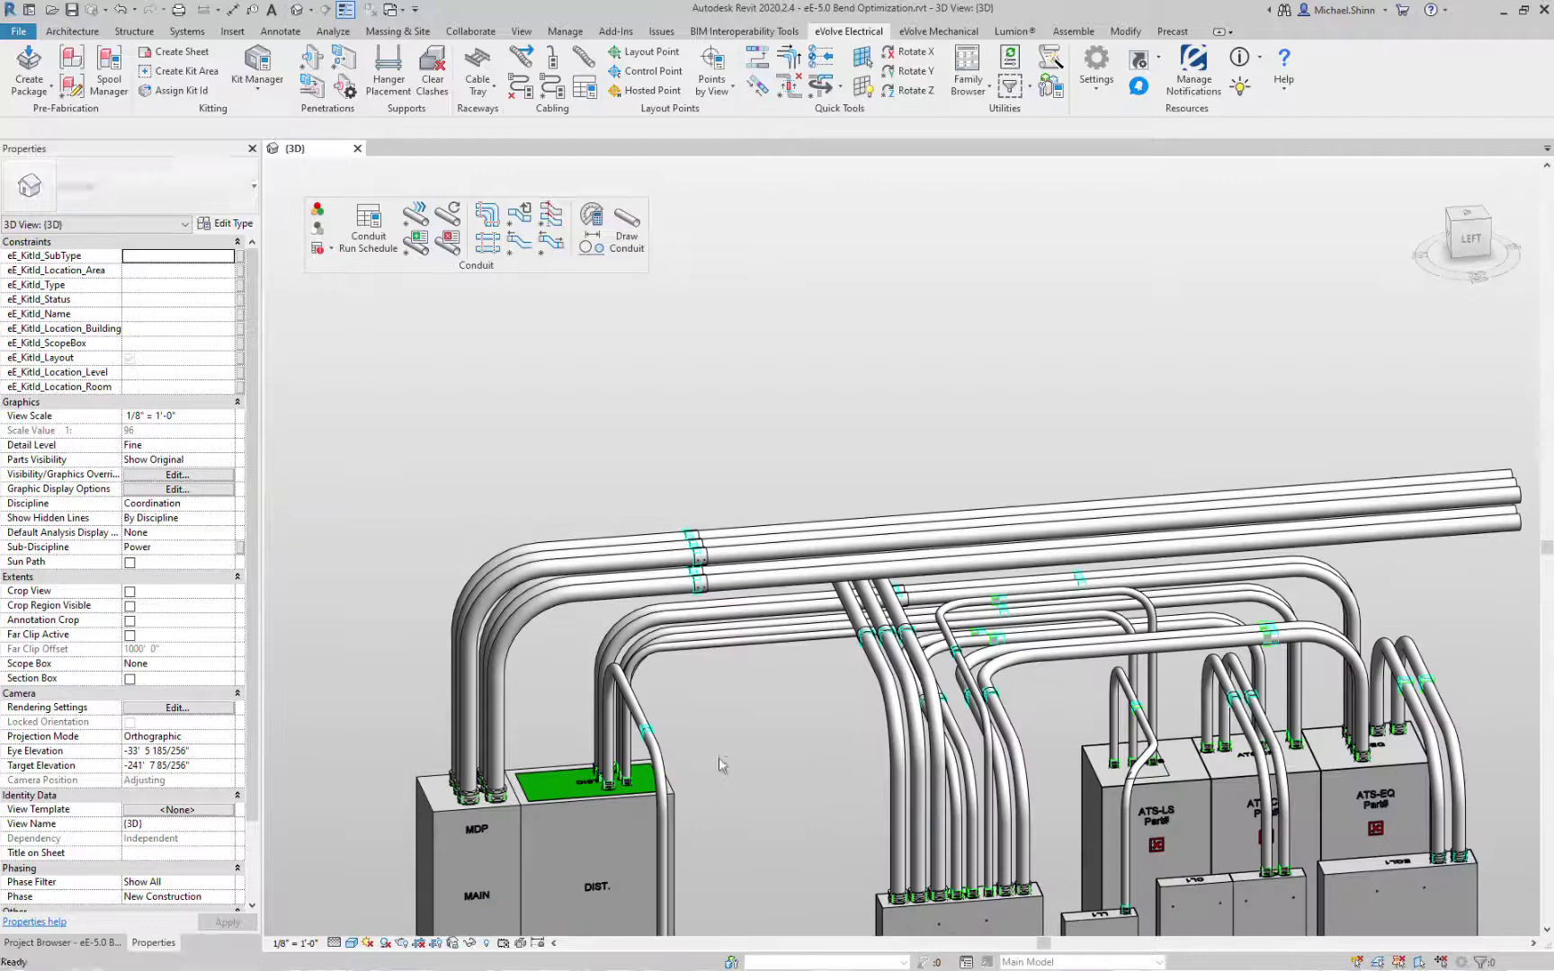
scroll(658, 656, up, 2)
drag(701, 680, 682, 584)
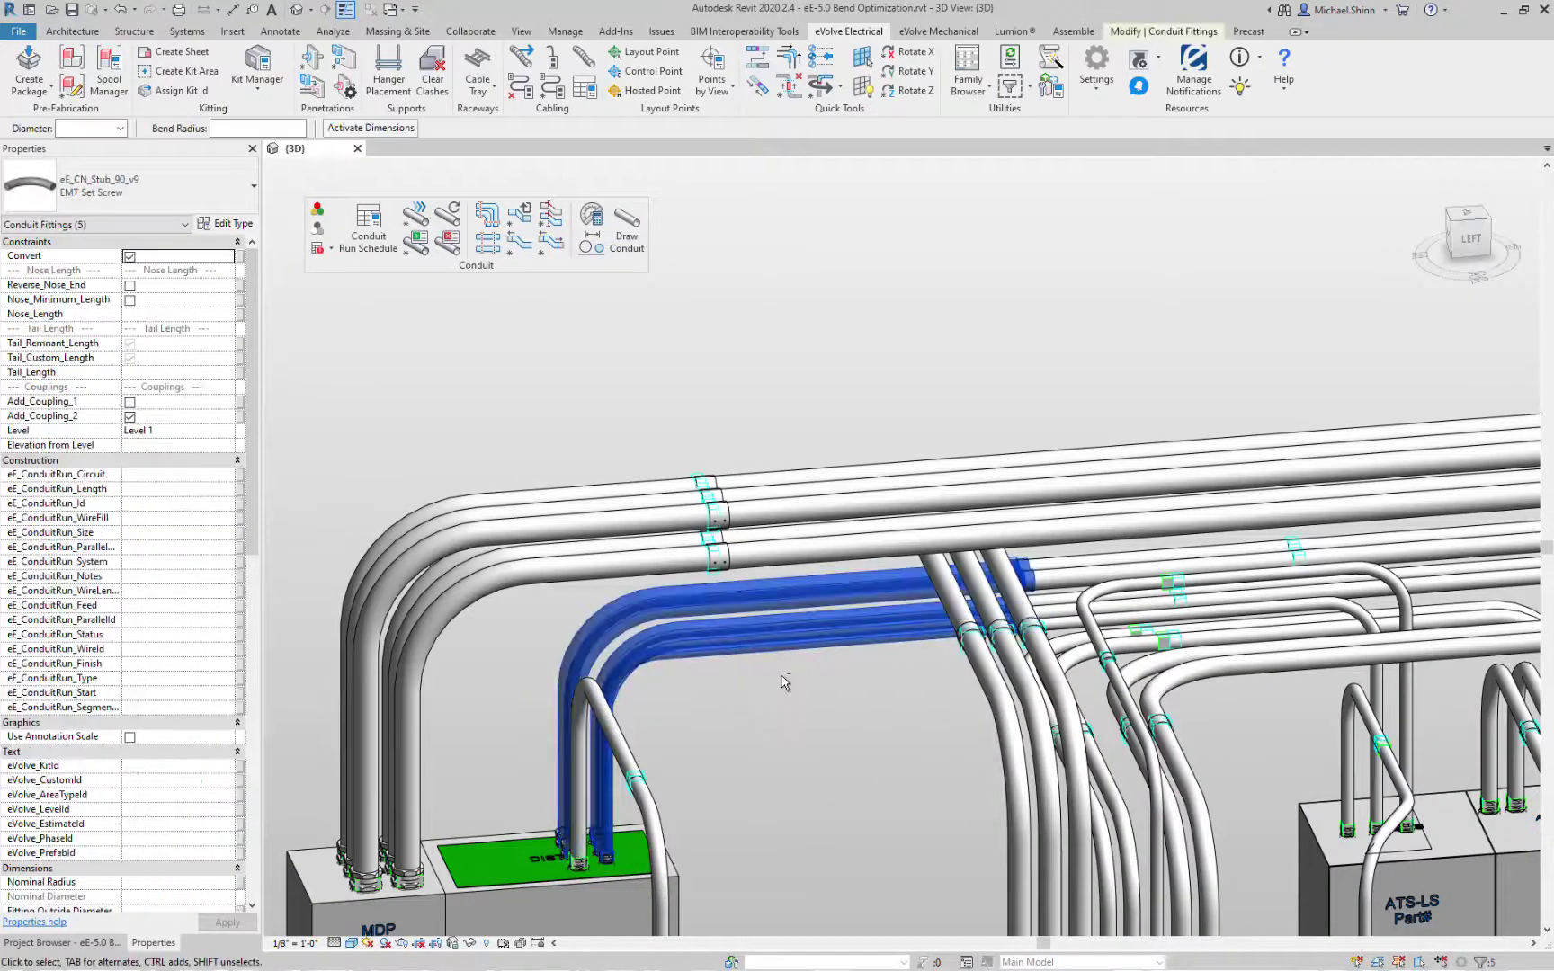
shift+middle_drag(783, 674, 750, 665)
key(Left)
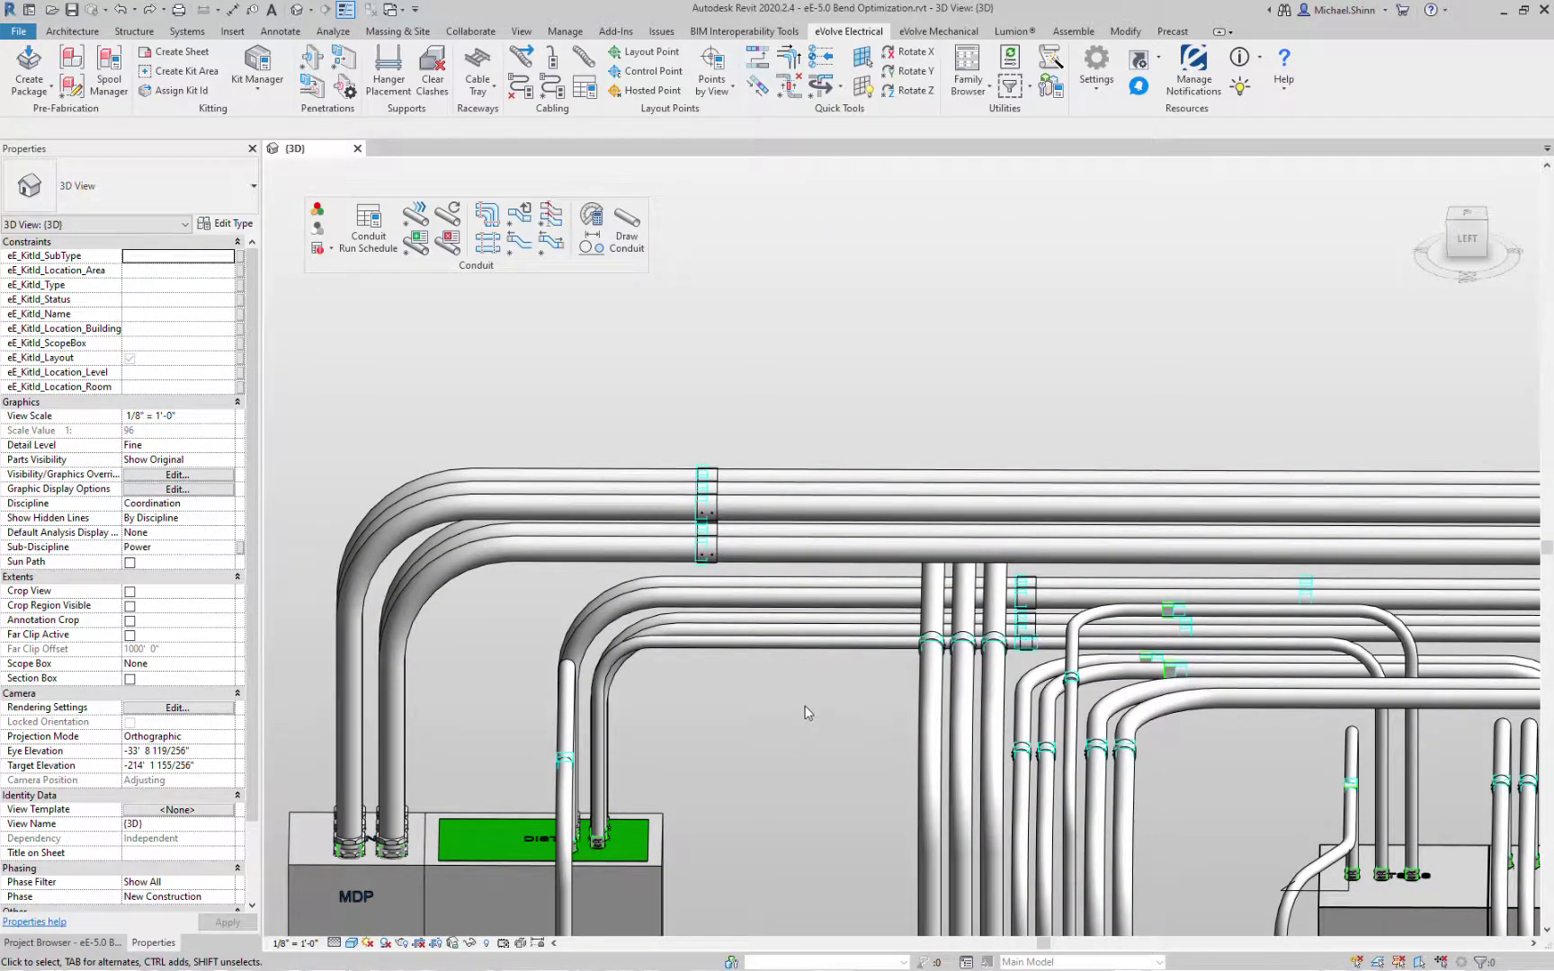
drag(607, 400, 559, 568)
drag(768, 719, 745, 601)
click(807, 696)
drag(825, 698, 806, 573)
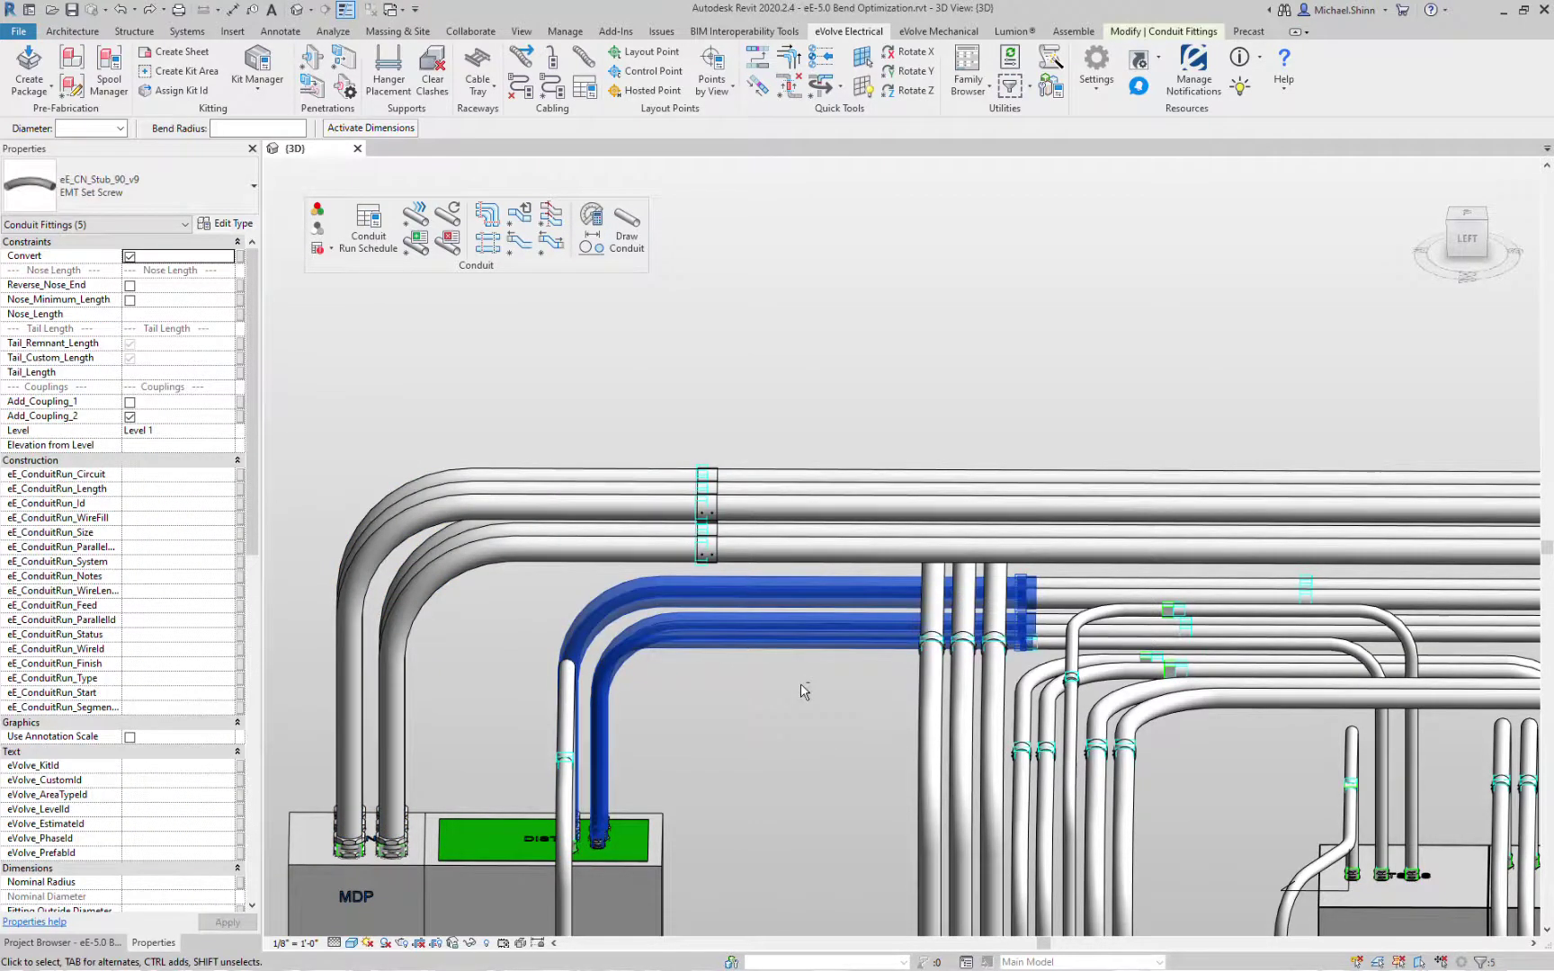
key(Left)
key(Left)
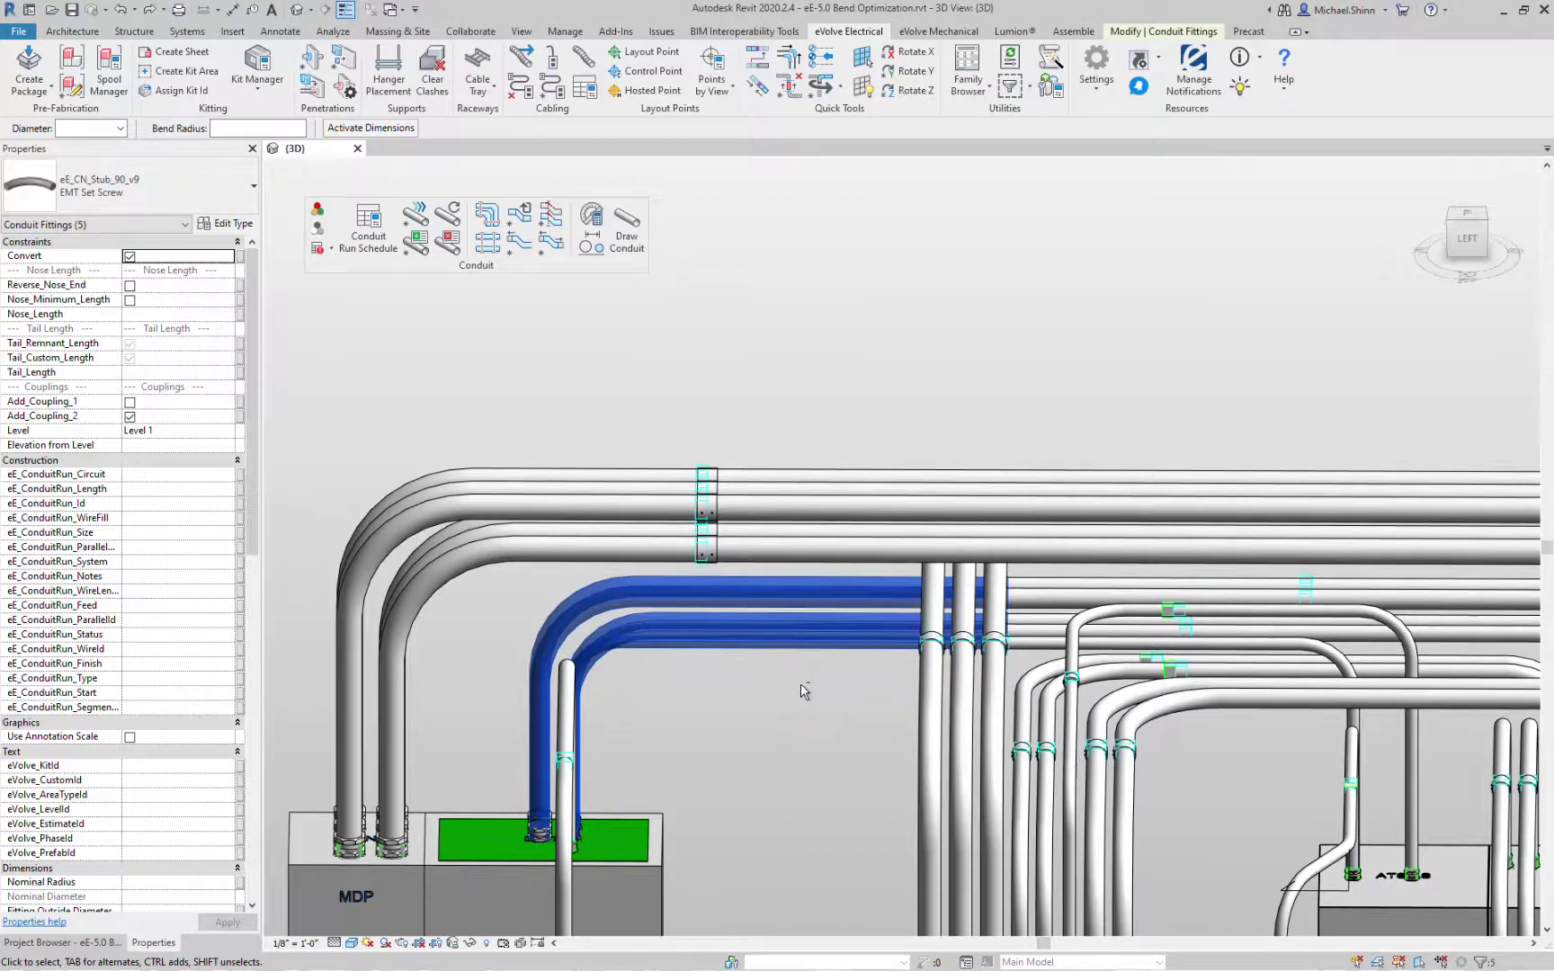
key(Right)
key(Right)
key(Escape)
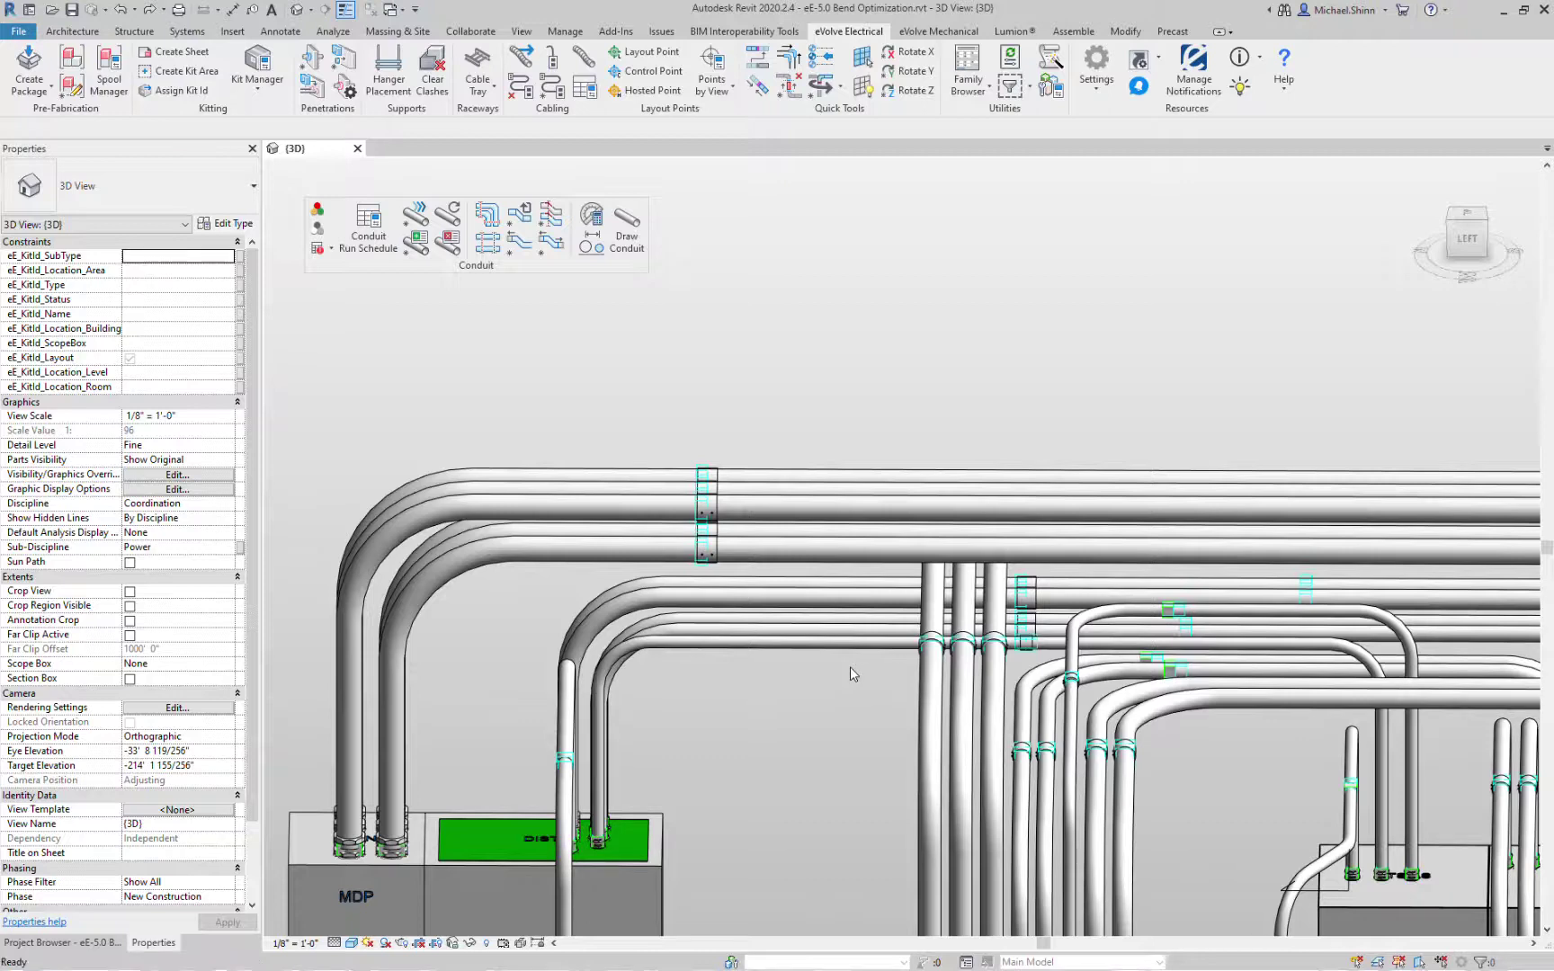
Step: Reset the lower pair of bends with eE_PF_Conduit_EMT Set Screw as the straight conduit type
click(528, 225)
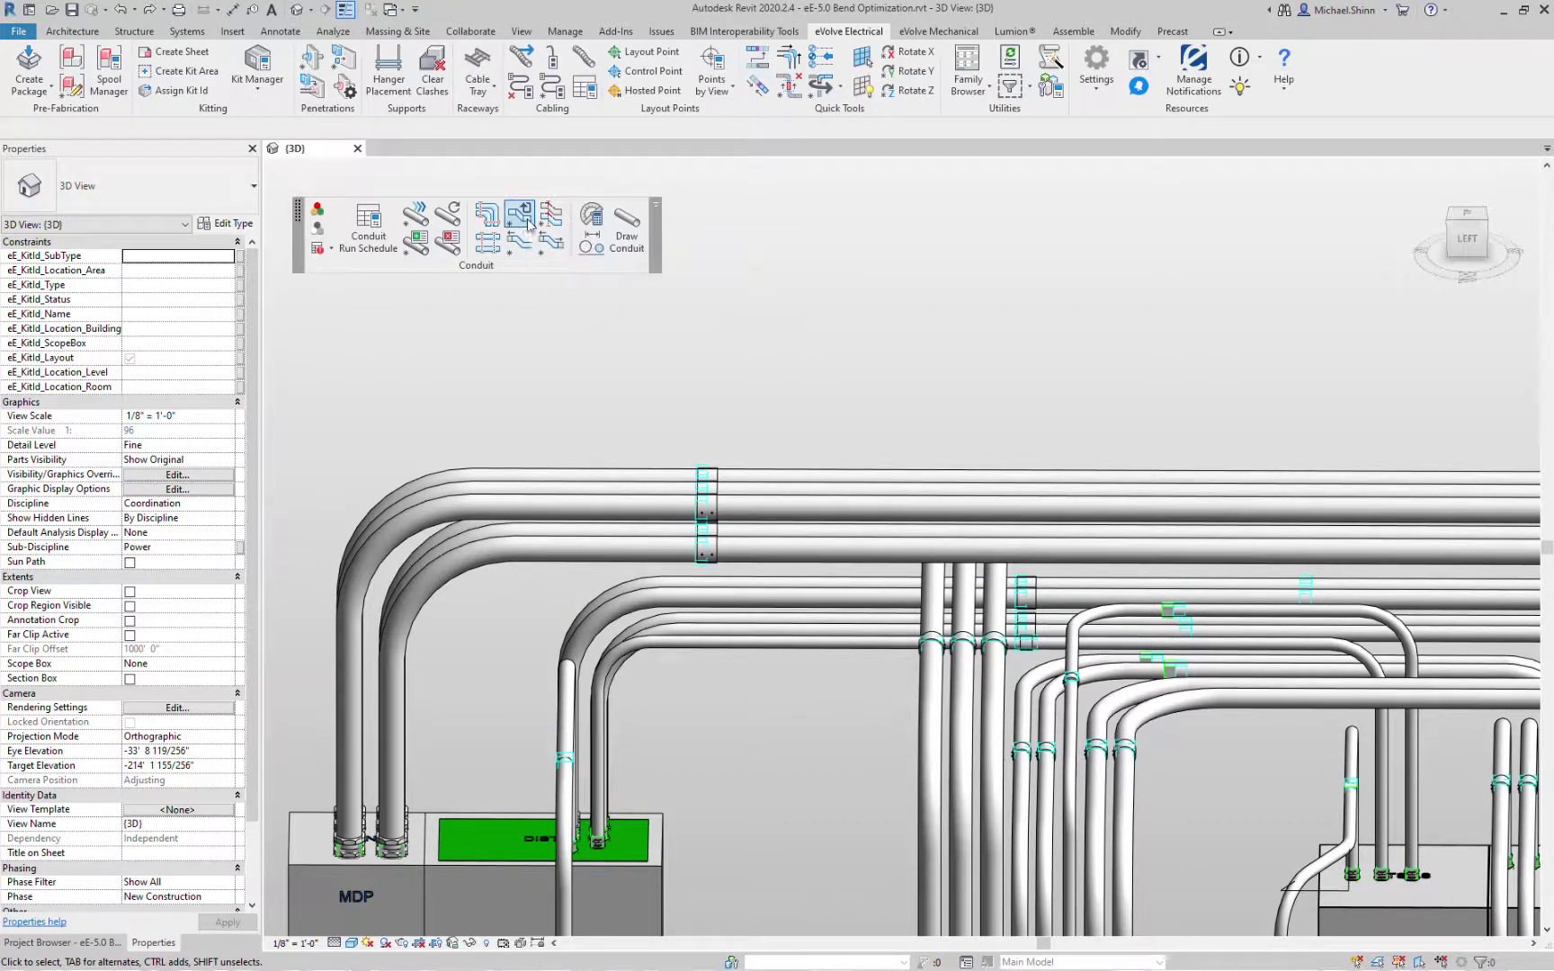
drag(817, 717, 773, 578)
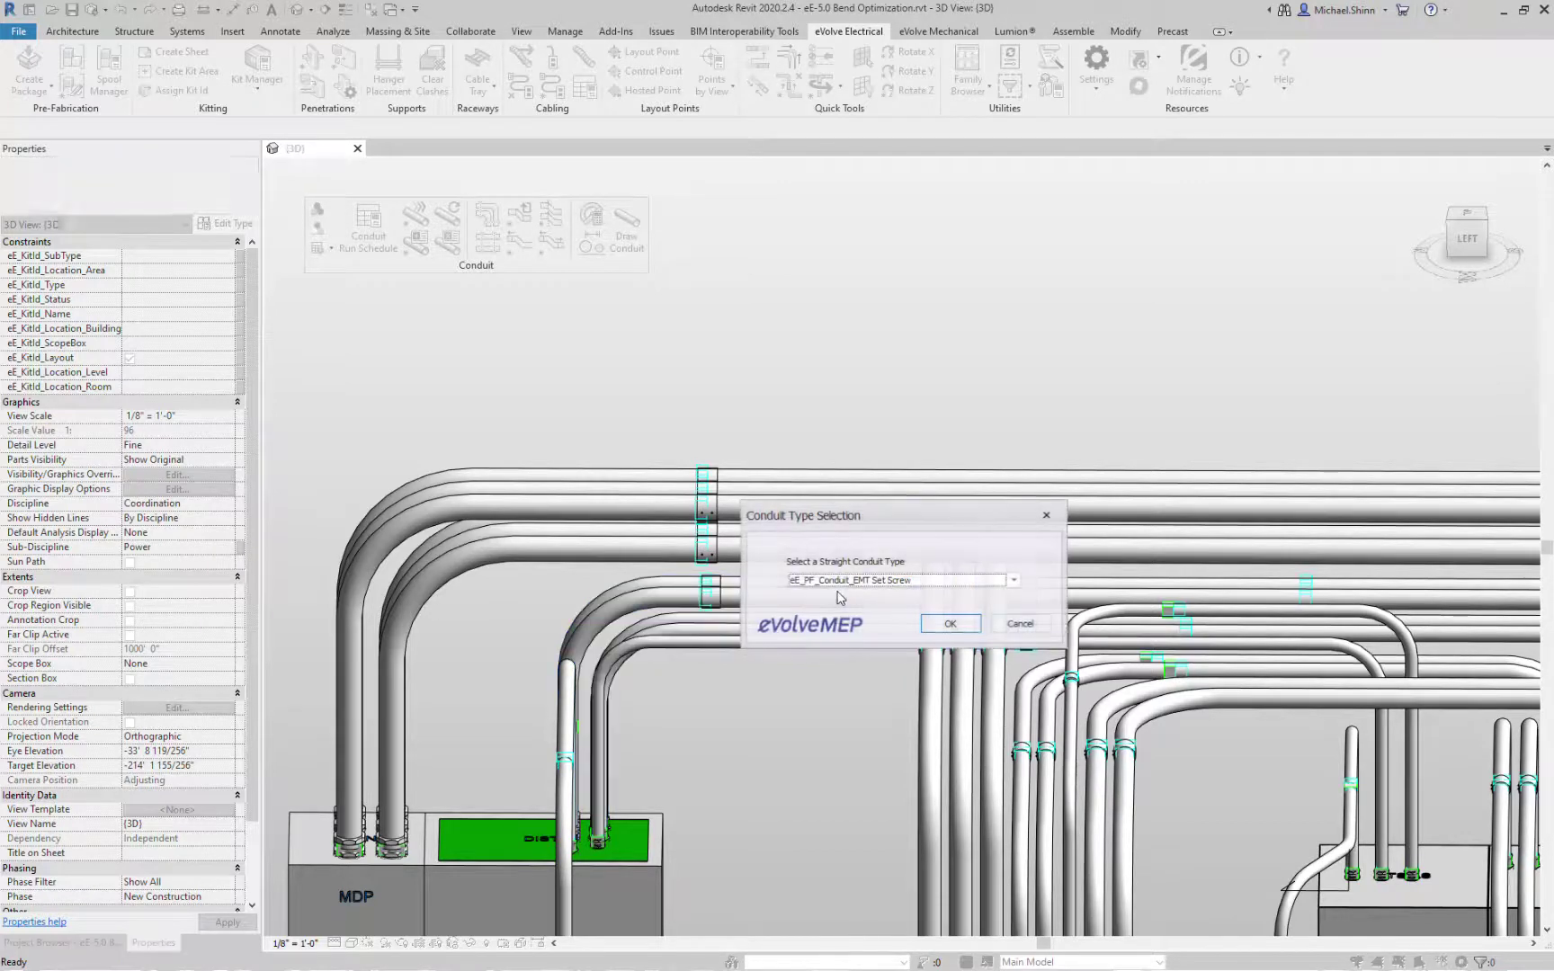
click(970, 628)
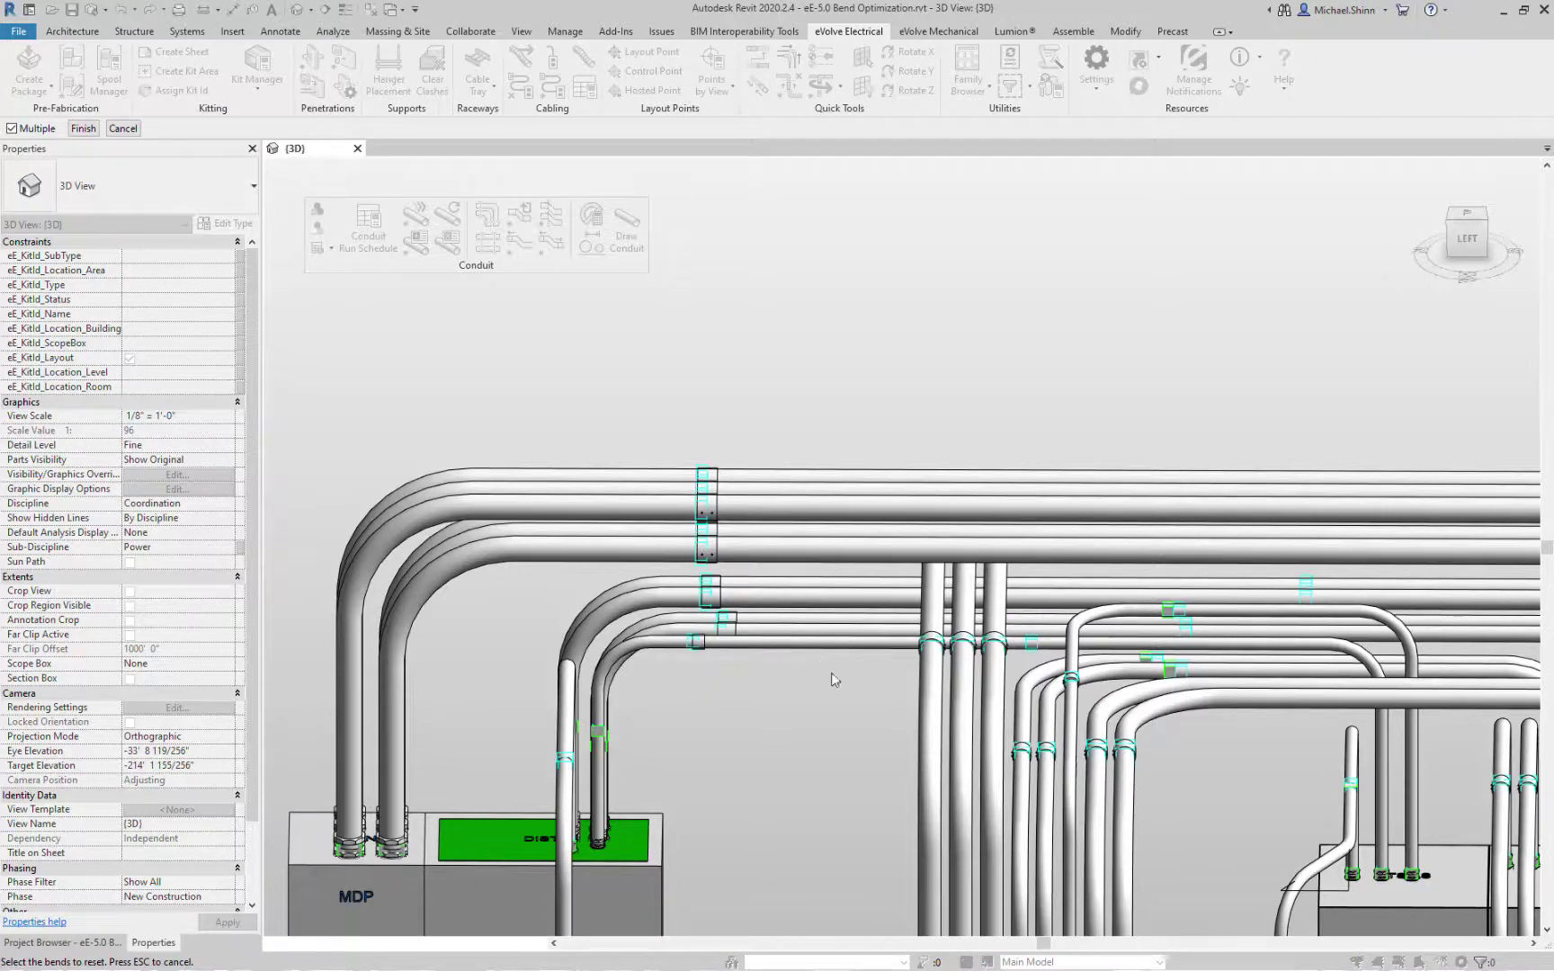
Step: End the reset tool and nudge the two reset bends left and back to check alignment
key(Escape)
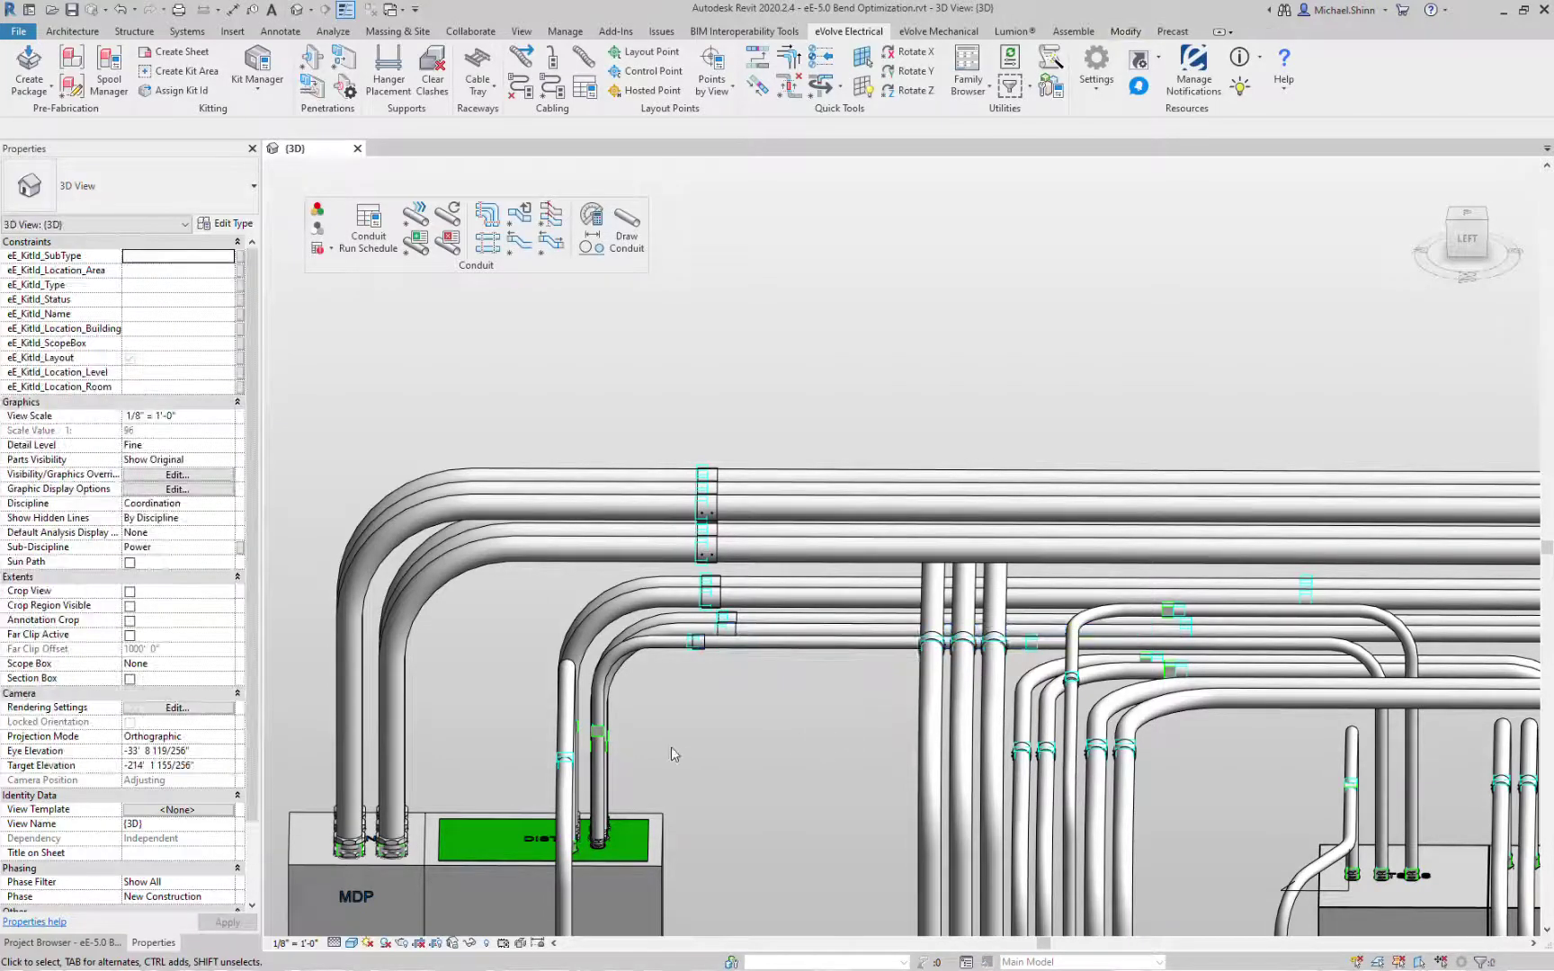
click(639, 594)
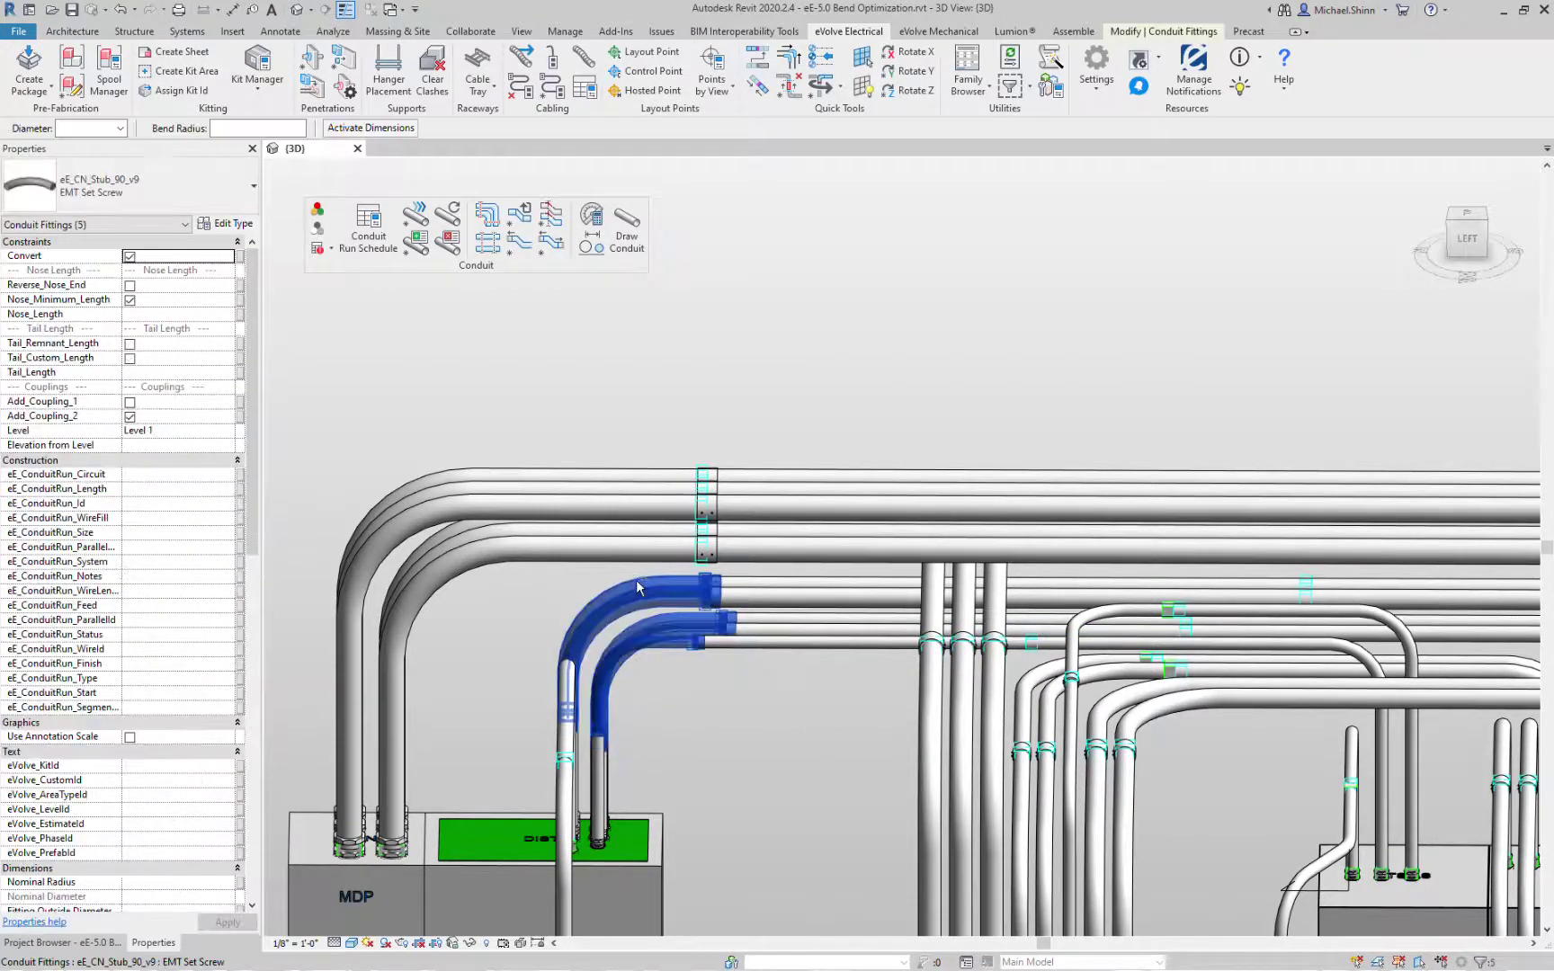
key(Left)
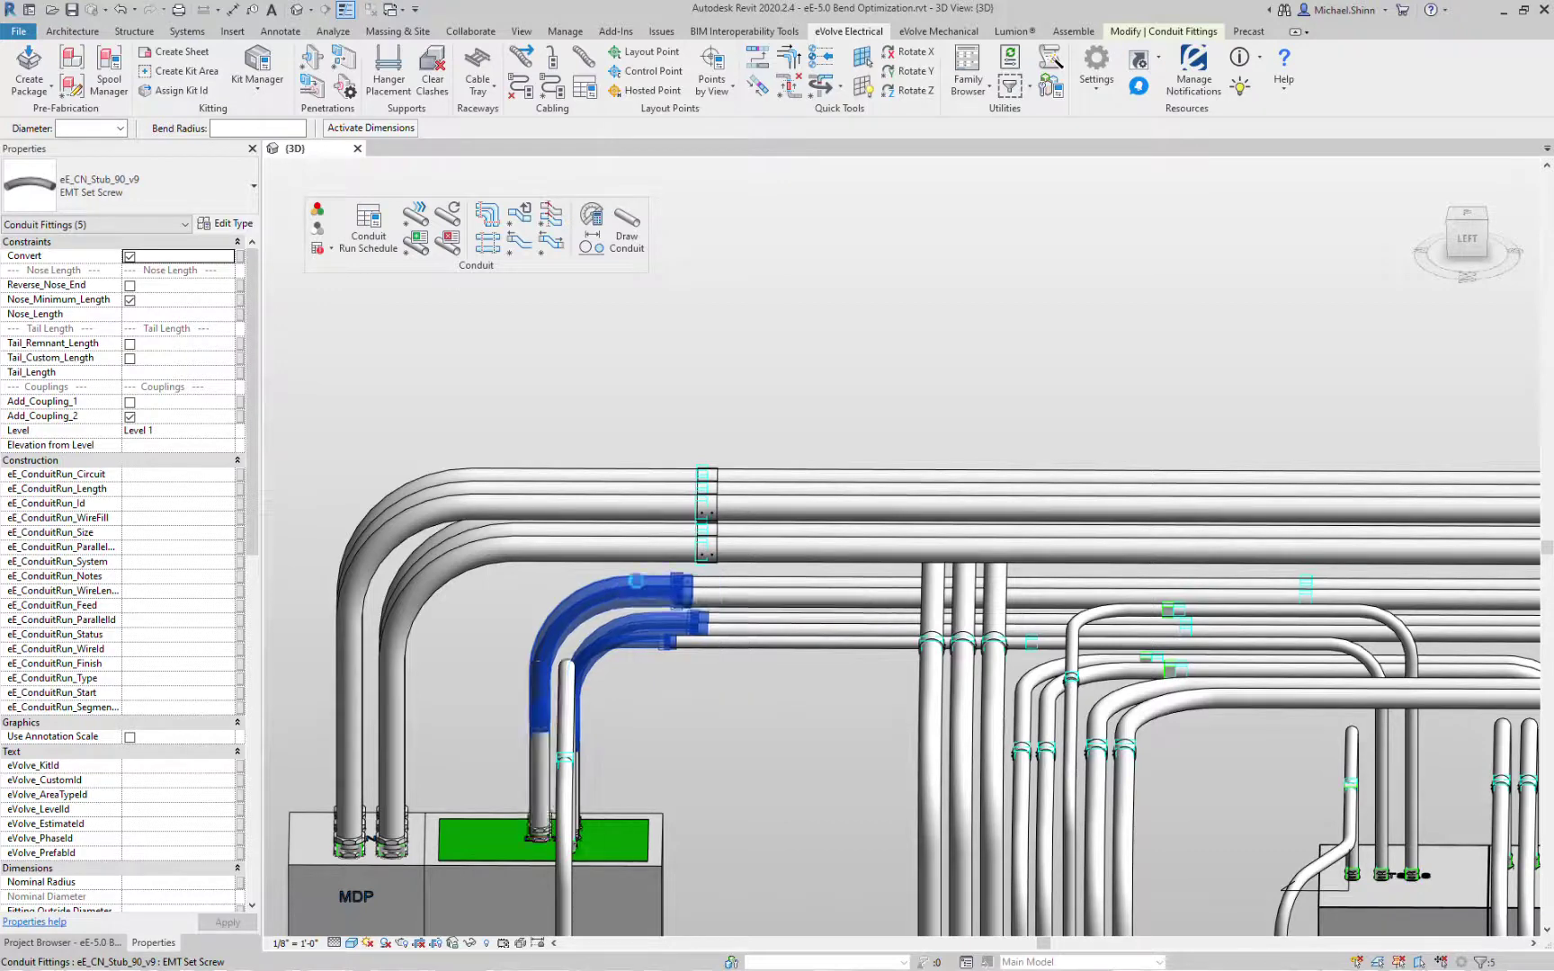
key(Right)
key(Escape)
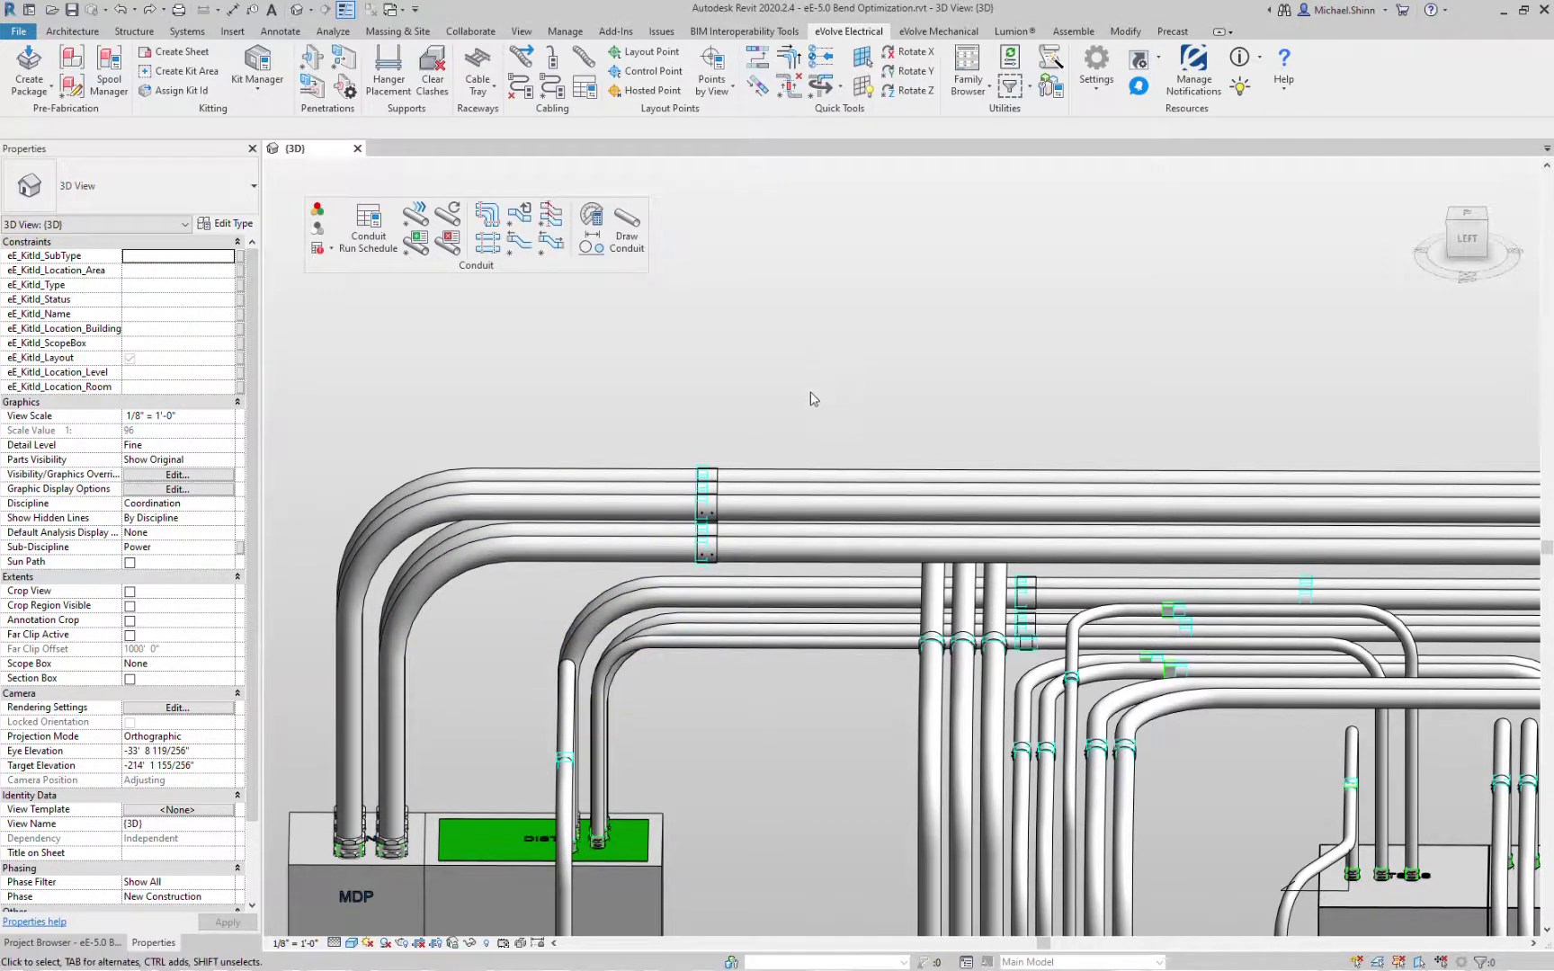
scroll(811, 400, down, 1)
Step: Add couplings to the top horizontal run at Change of Direction, 10'-0" spacing, 6" minimum
click(488, 244)
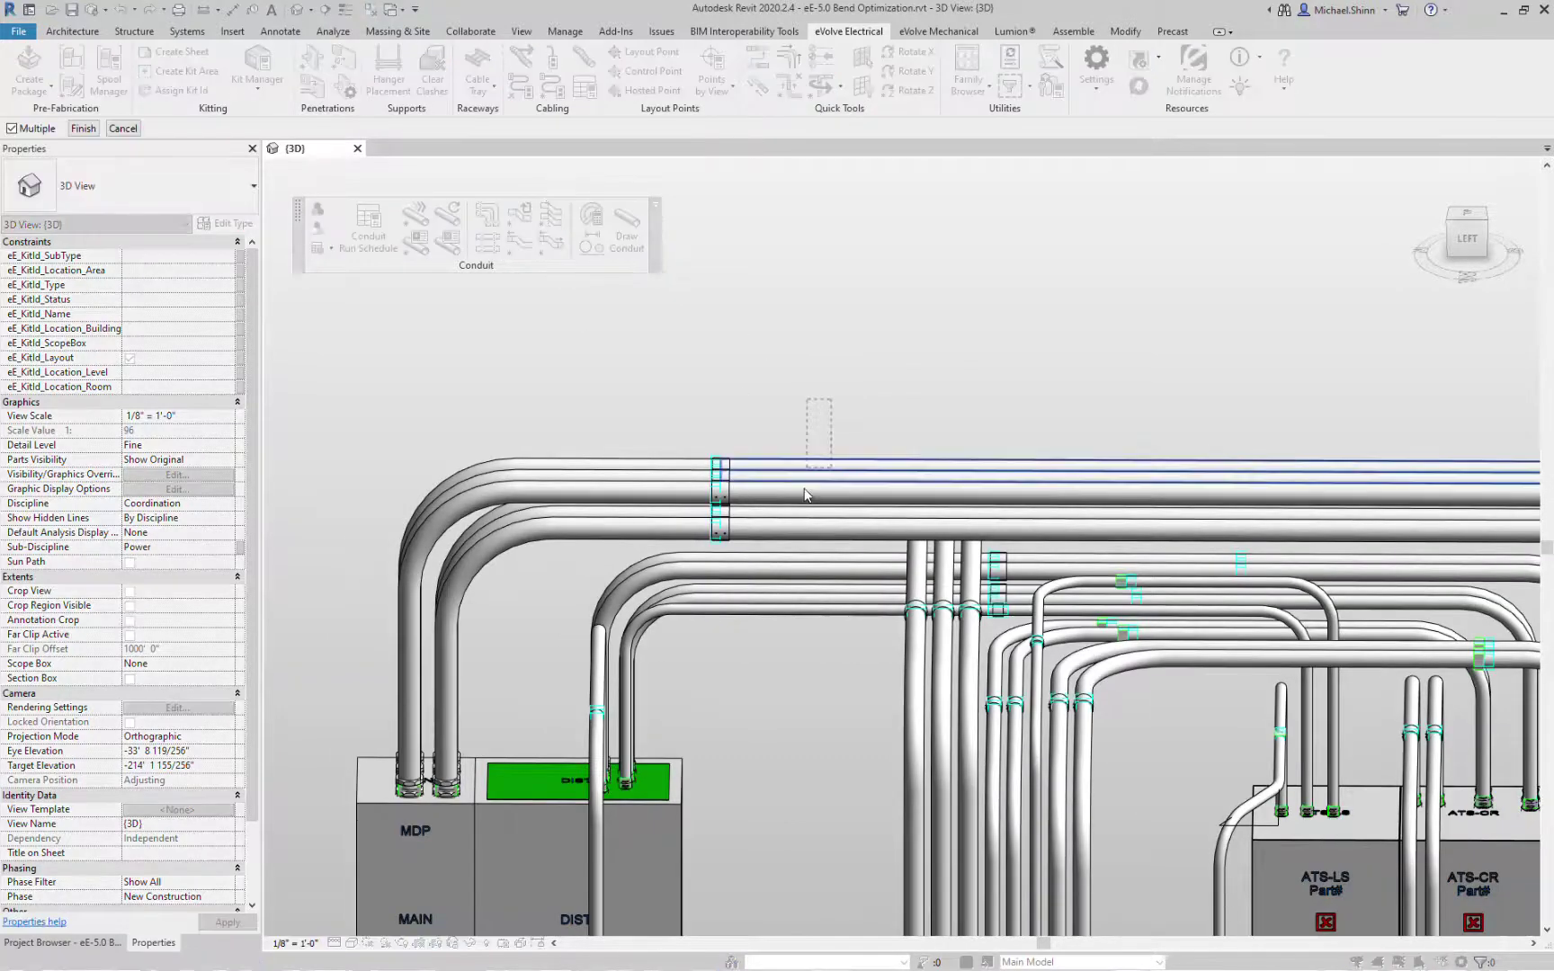
click(808, 473)
click(82, 129)
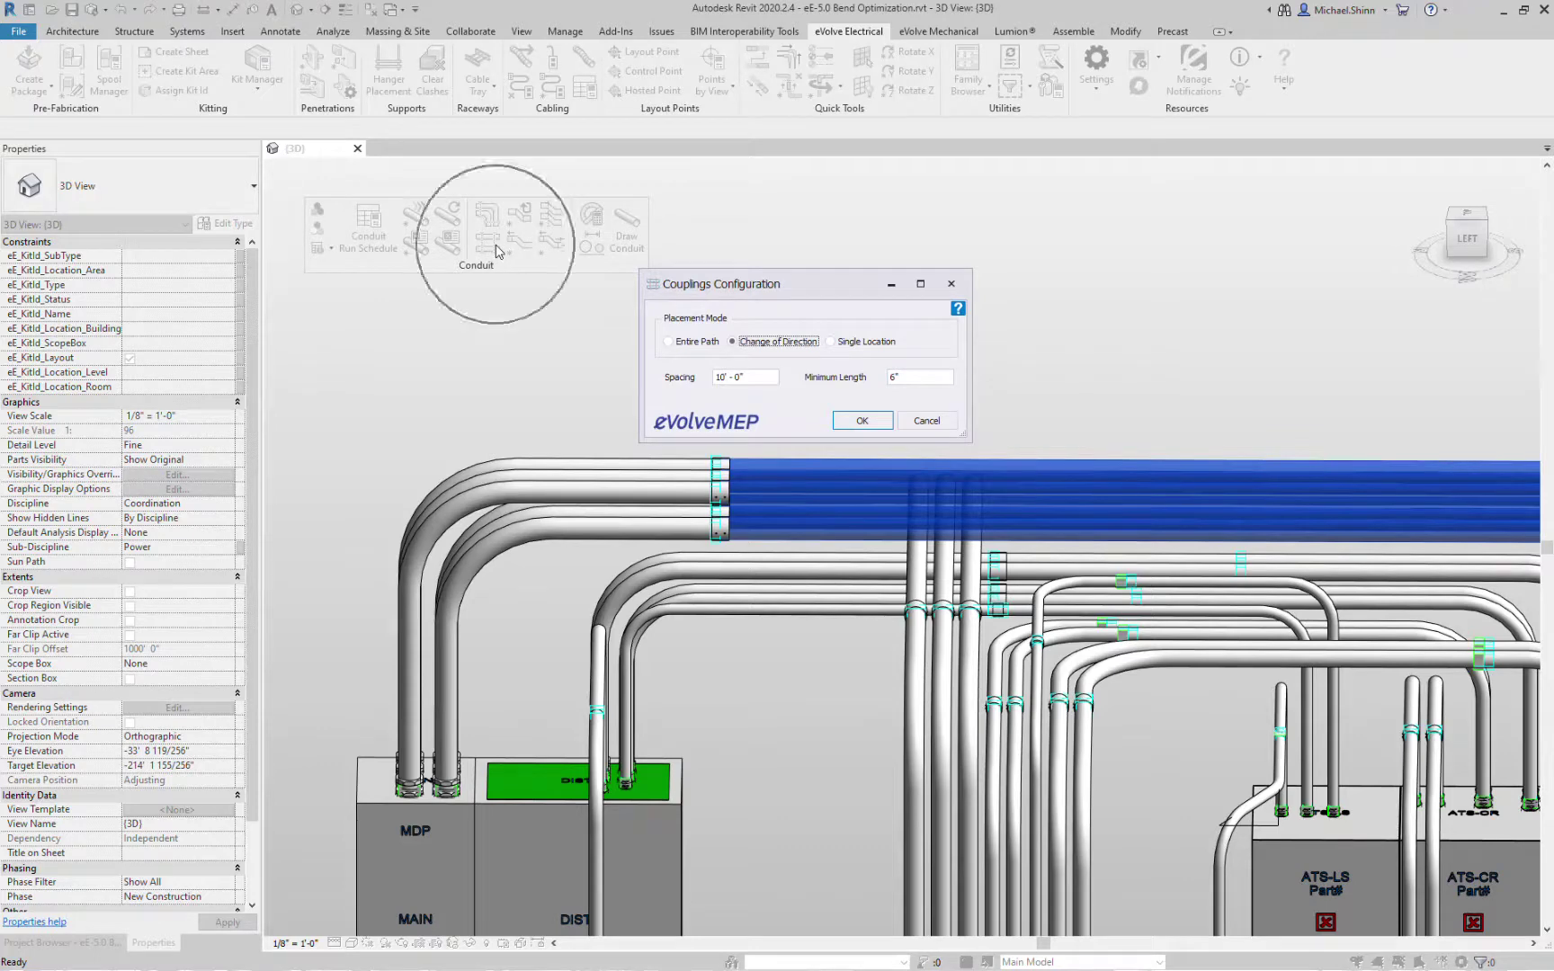
click(862, 420)
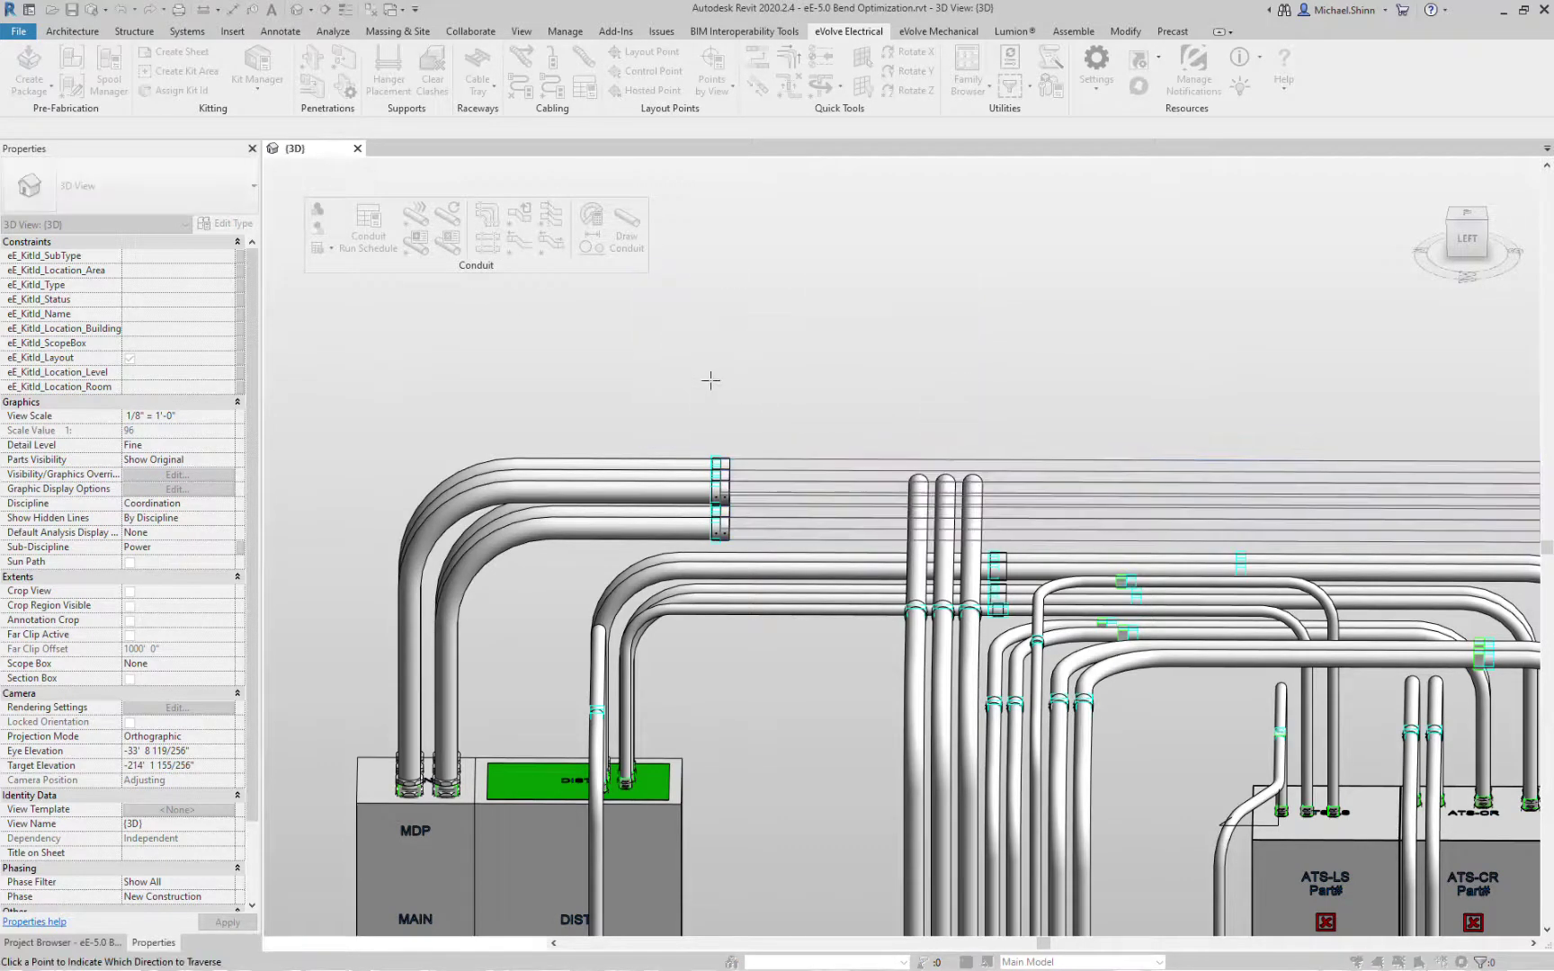
click(778, 438)
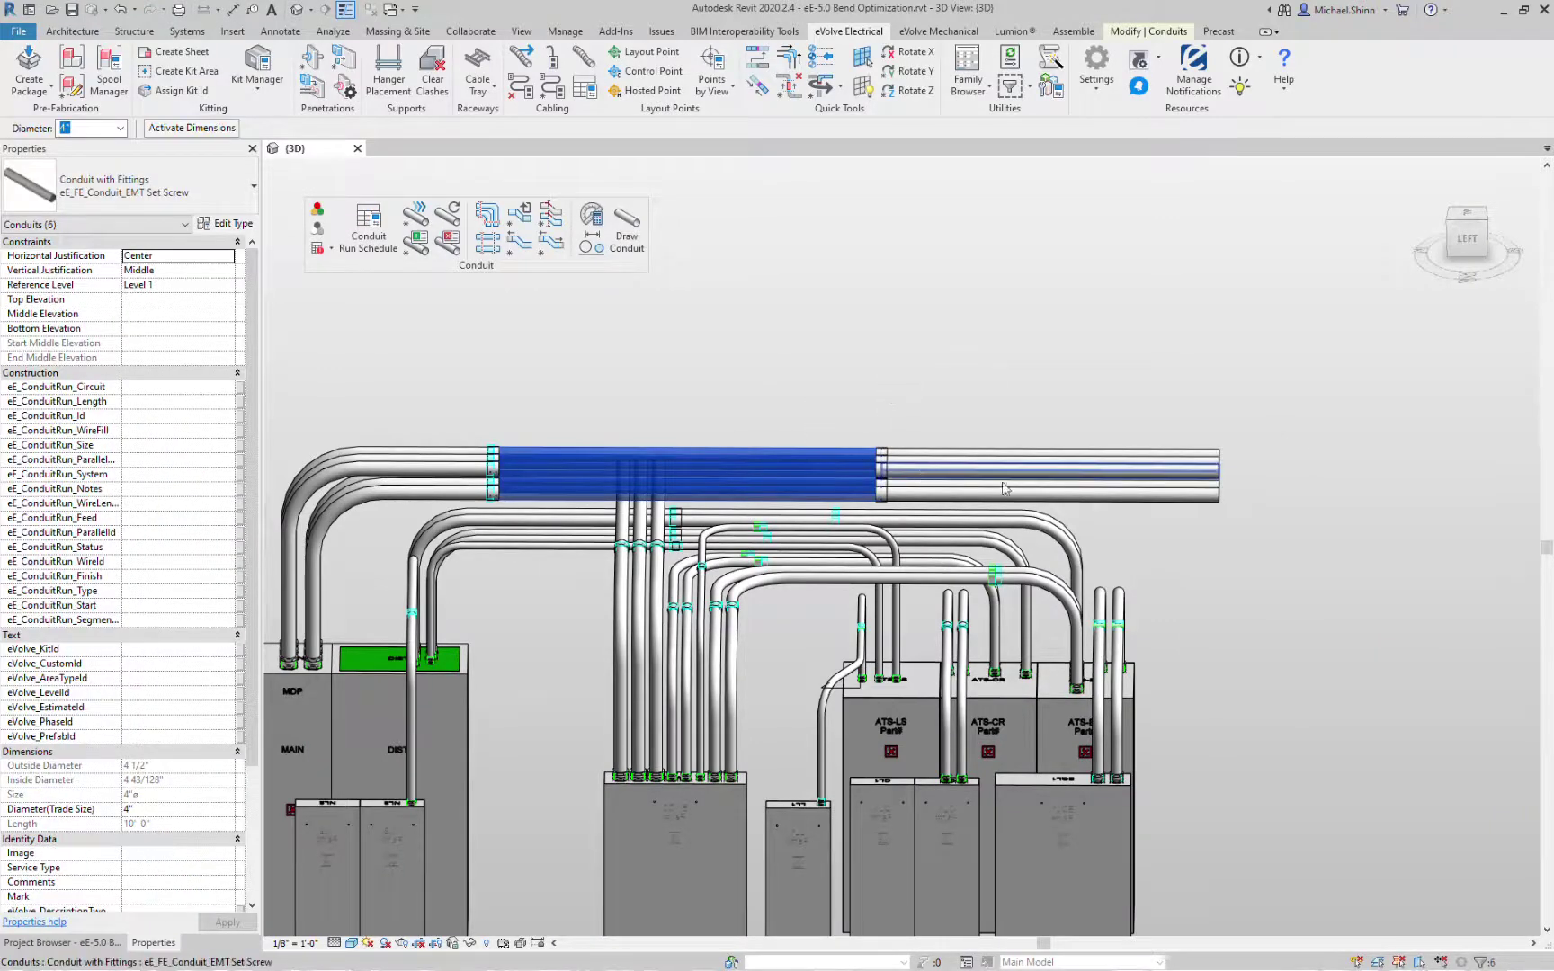
Step: Select the conduits and fittings across the room and orbit to inspect the far side
click(1047, 372)
drag(797, 672, 649, 439)
shift+middle_drag(971, 471, 834, 540)
click(674, 707)
scroll(737, 570, up, 2)
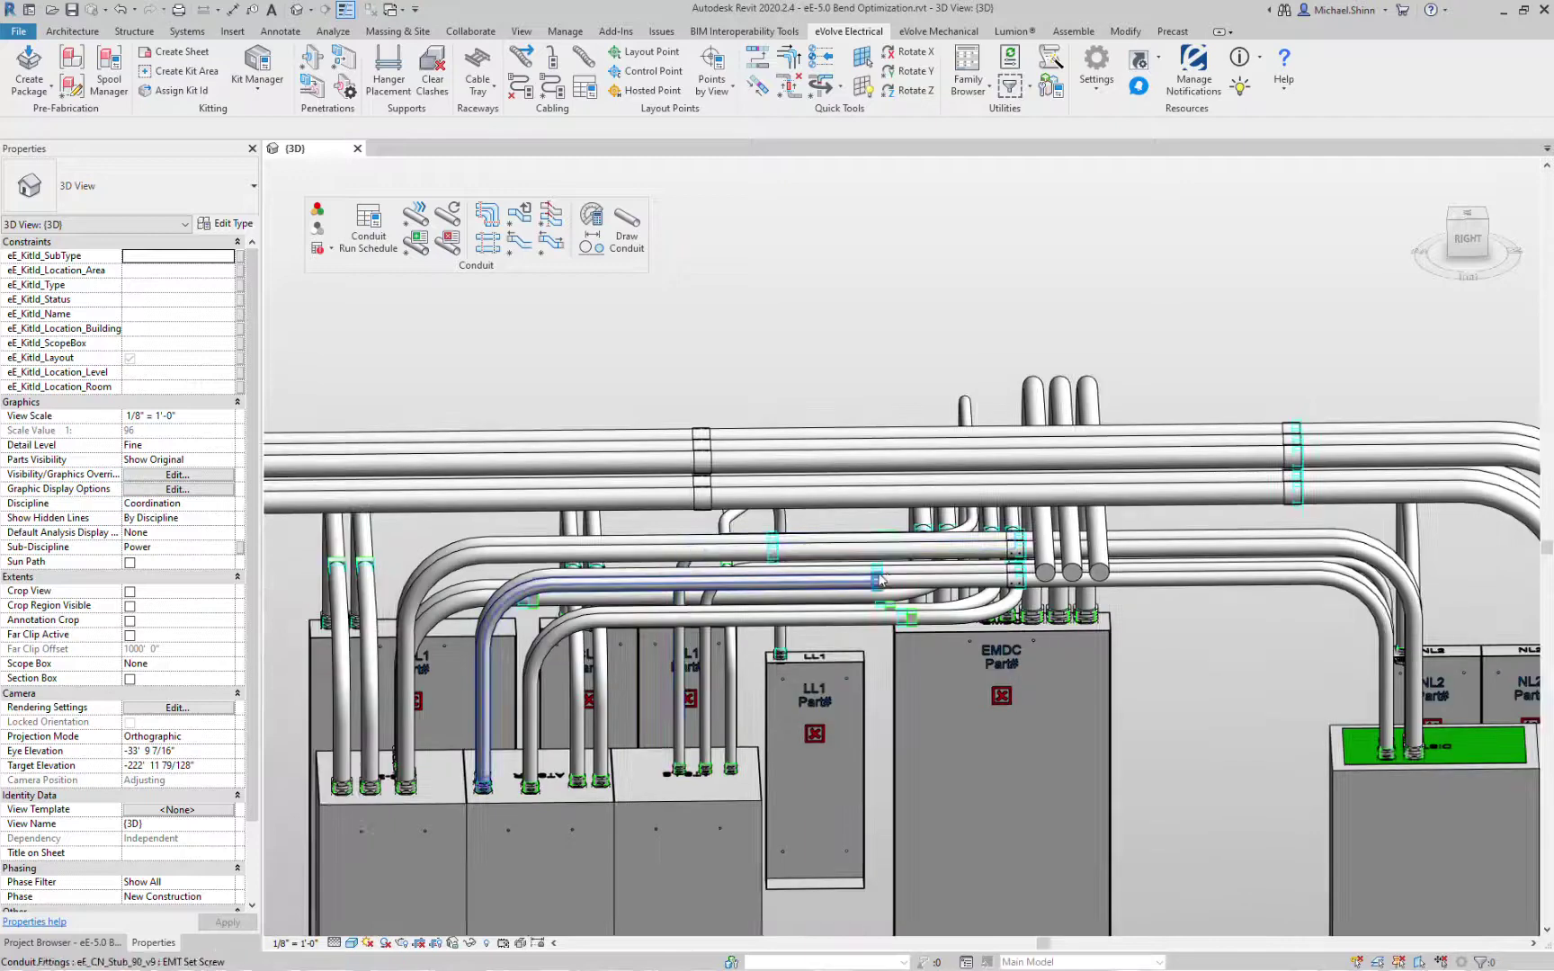
Step: Select and orbit around the lower conduit bend to inspect it
click(758, 621)
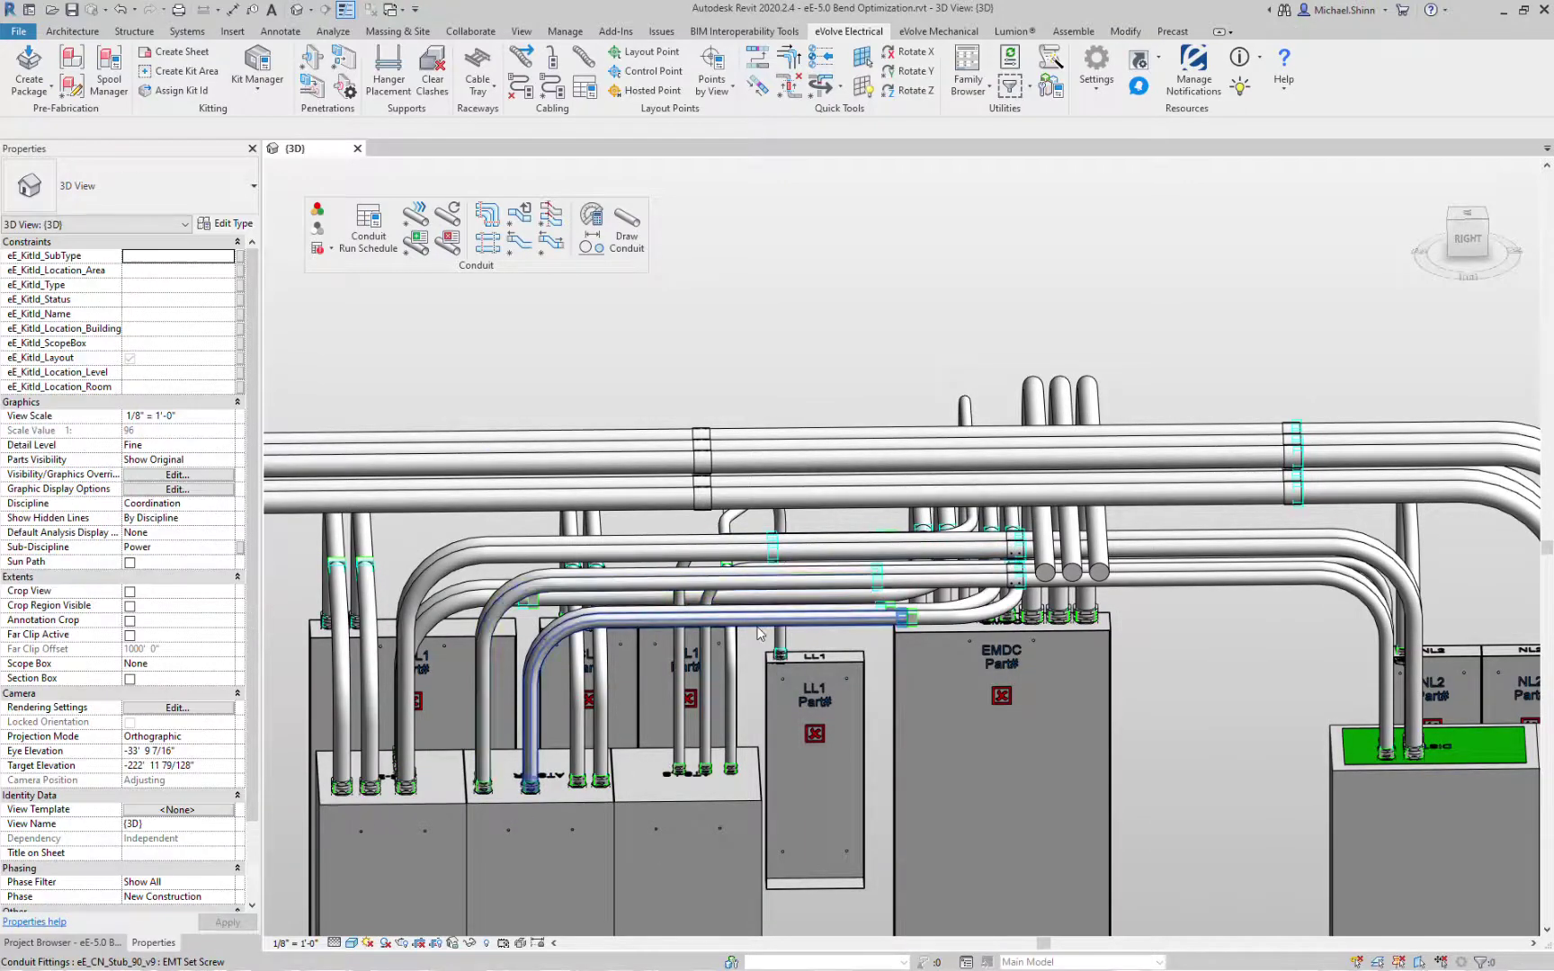
mouse_move(755, 643)
shift+middle_down()
mouse_move(759, 604)
mouse_move(753, 653)
shift+middle_up()
click(754, 657)
scroll(748, 594, up, 3)
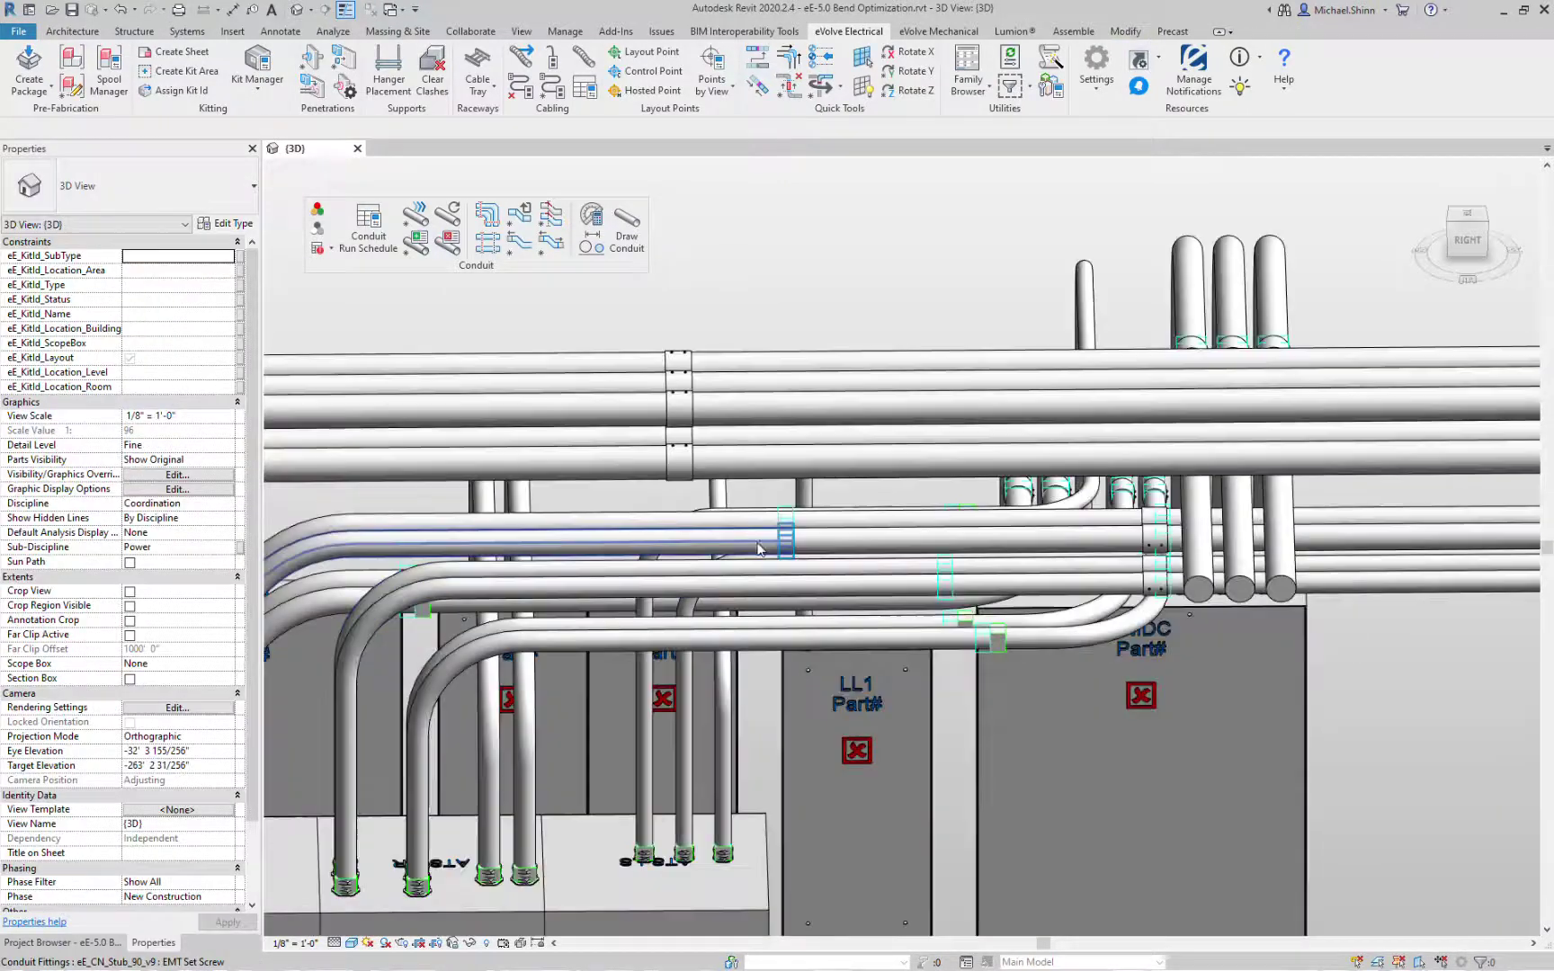
Step: Turn on the Conduits category in the view's Visibility/Graphics (VG)
key(v)
key(g)
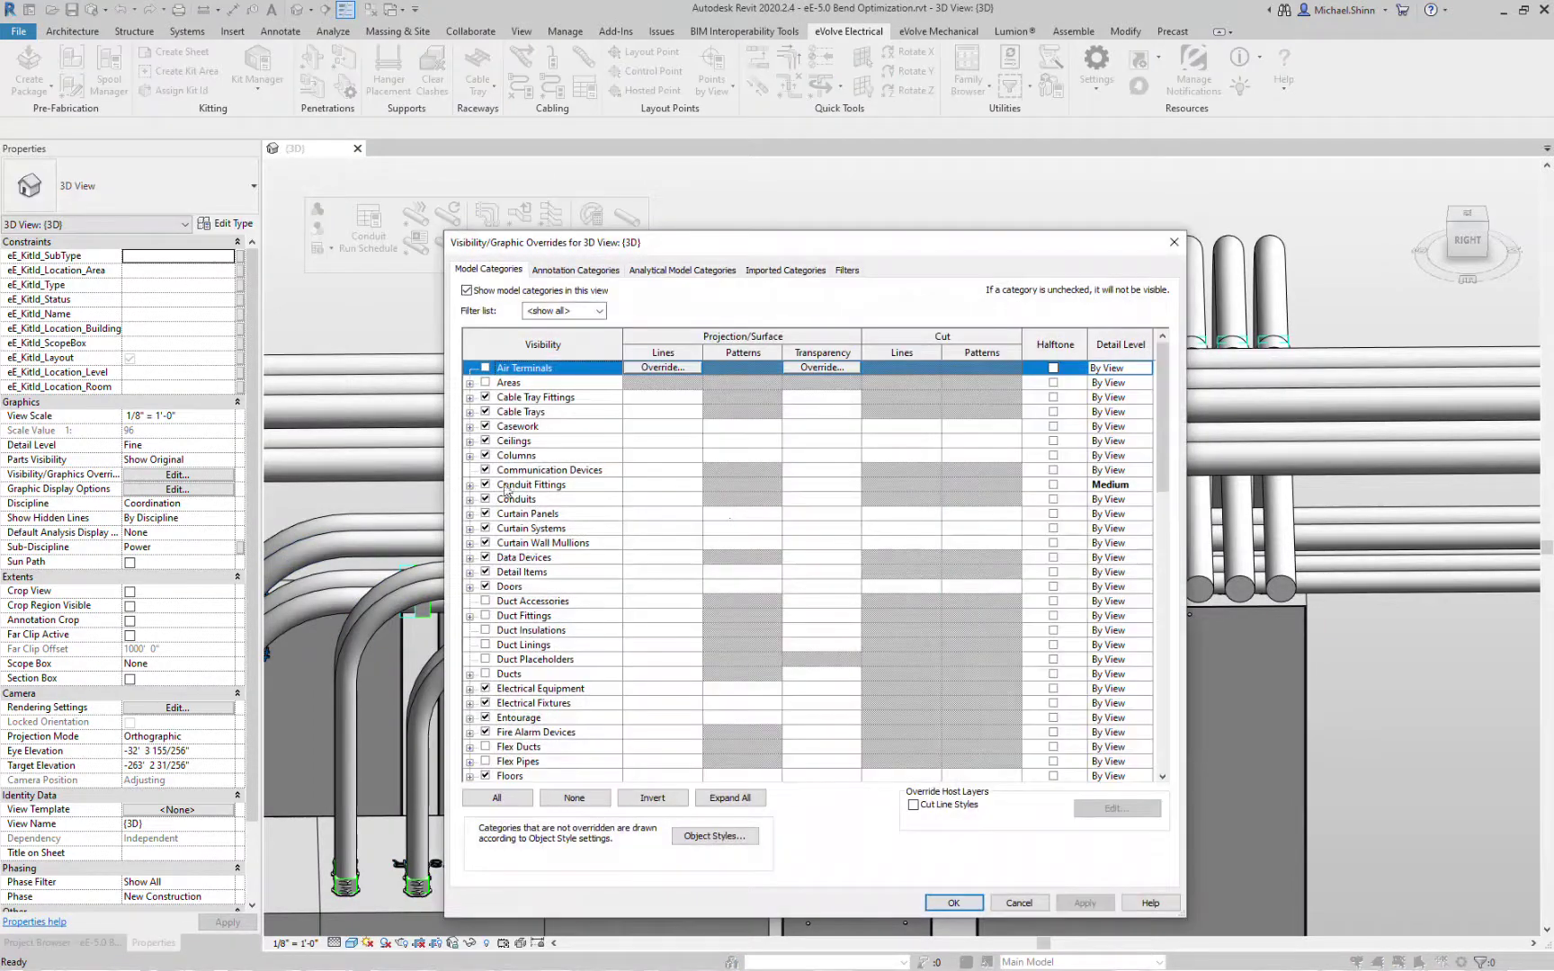
click(493, 500)
click(957, 905)
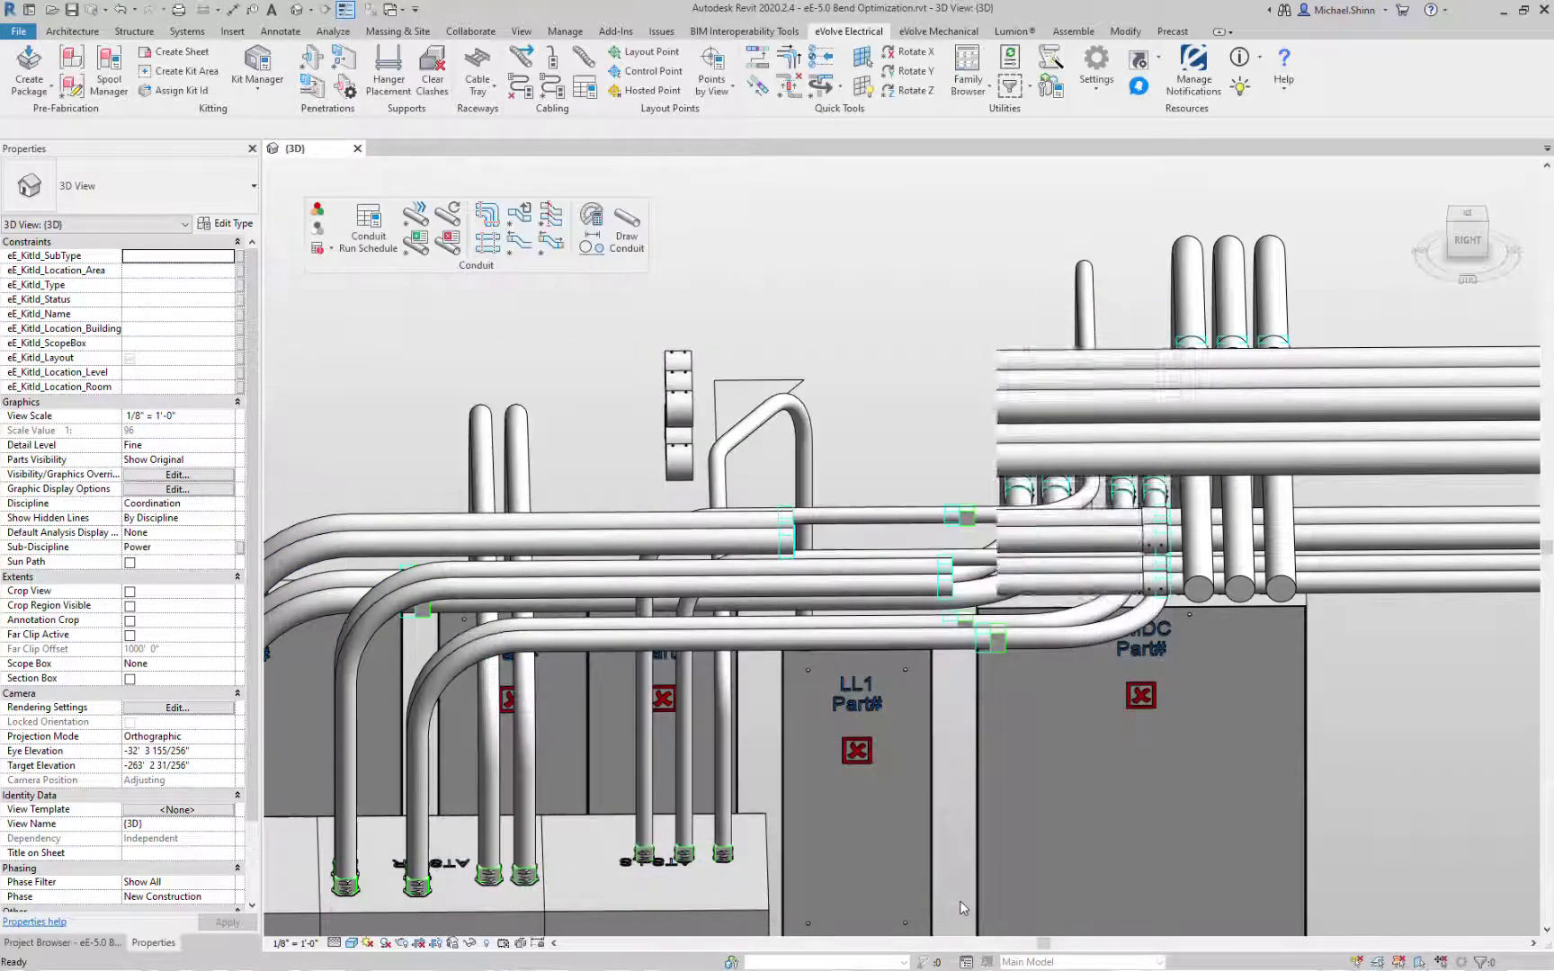
Step: Inspect a fitting and Tab-select the connected conduit run to check it
click(755, 528)
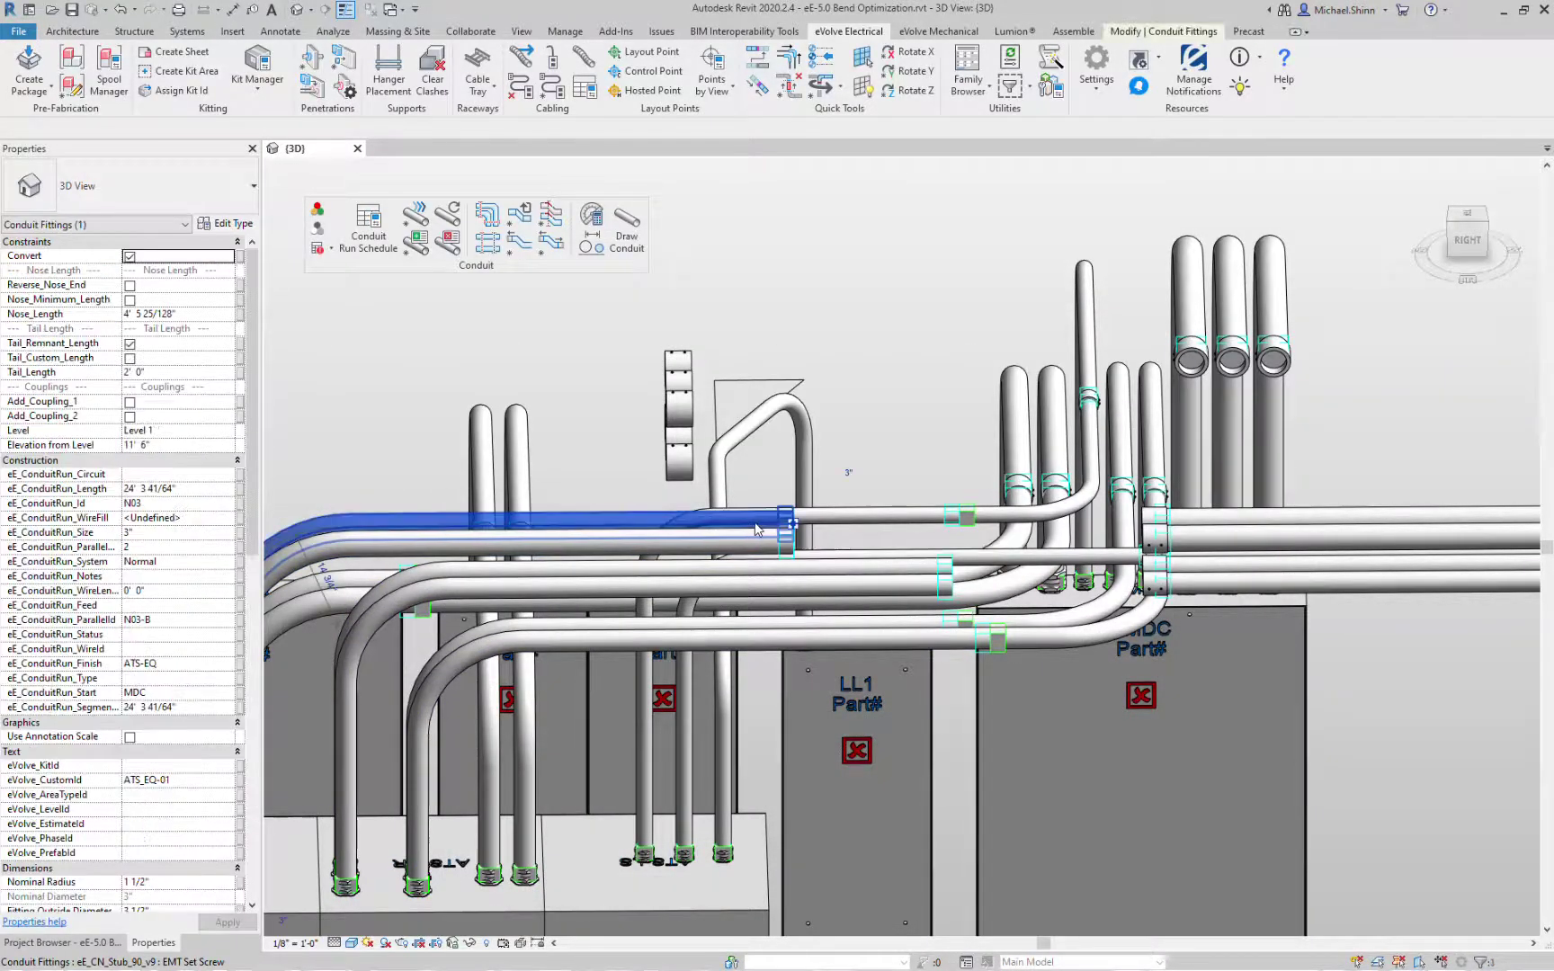
shift+middle_drag(756, 529, 876, 825)
shift+middle_drag(955, 773, 1027, 765)
key(Escape)
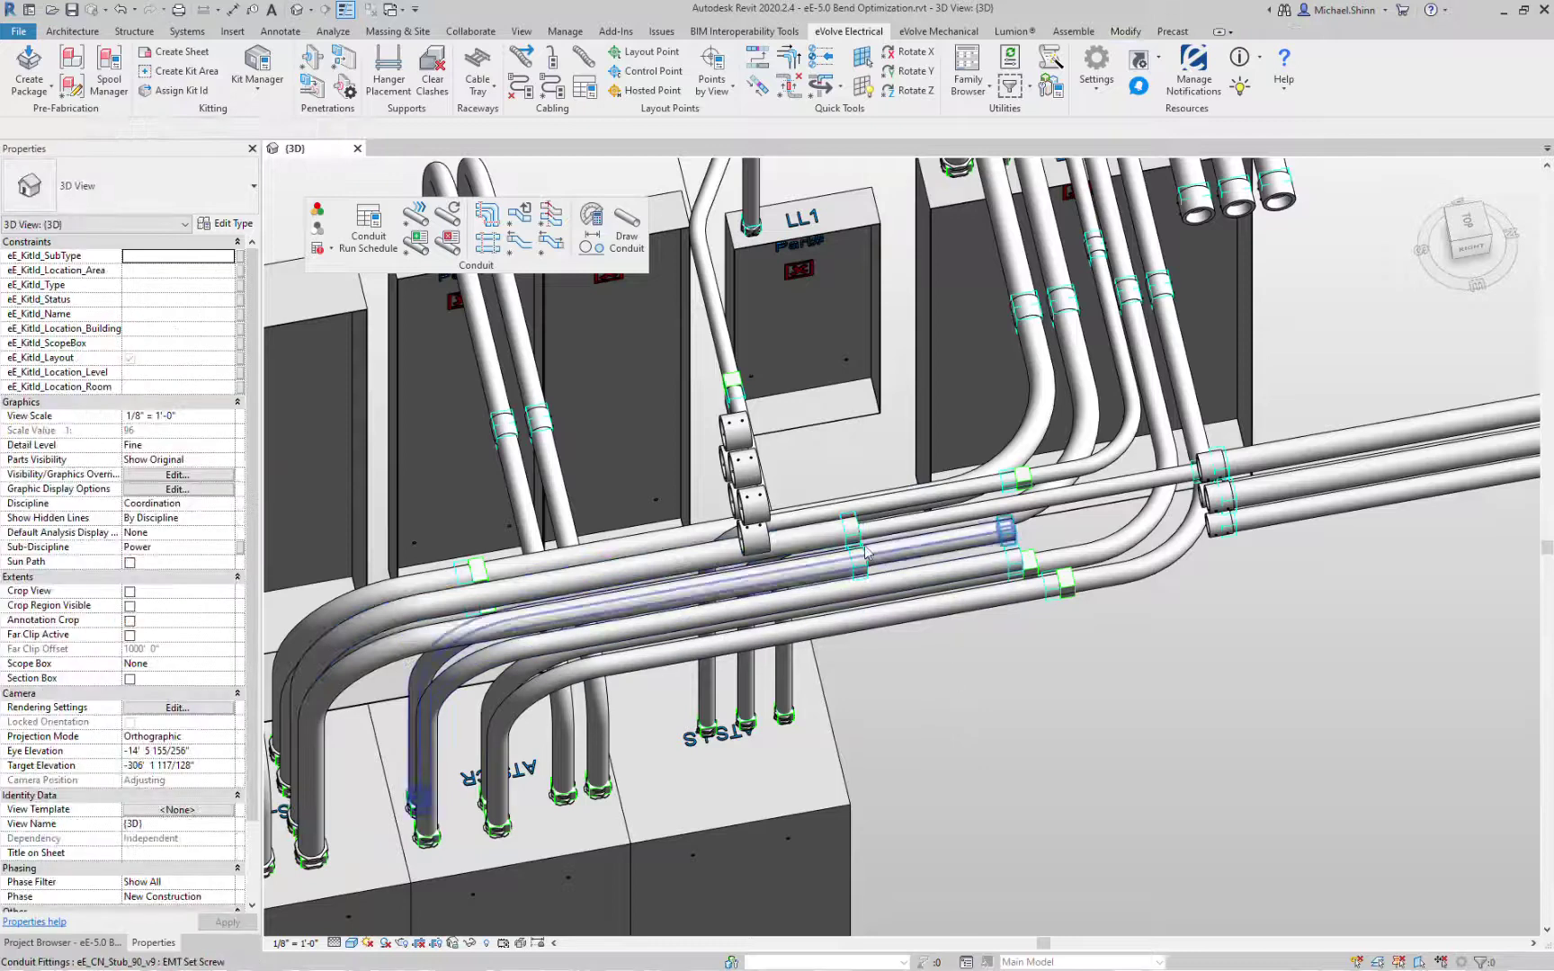
key(Tab)
key(Tab)
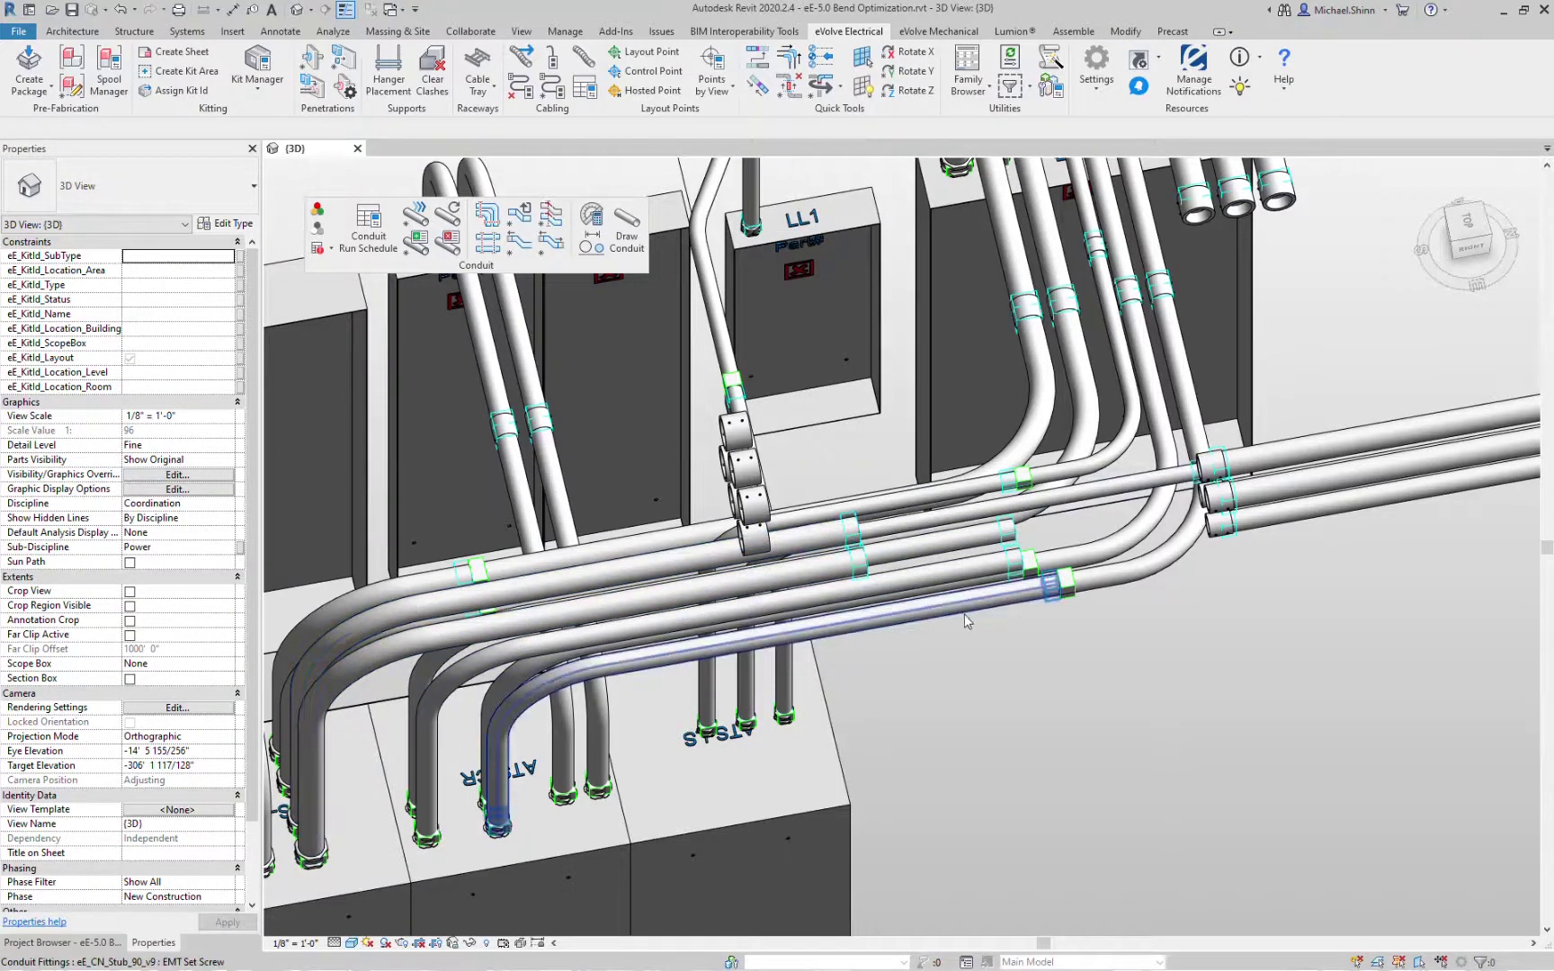
click(838, 580)
key(Escape)
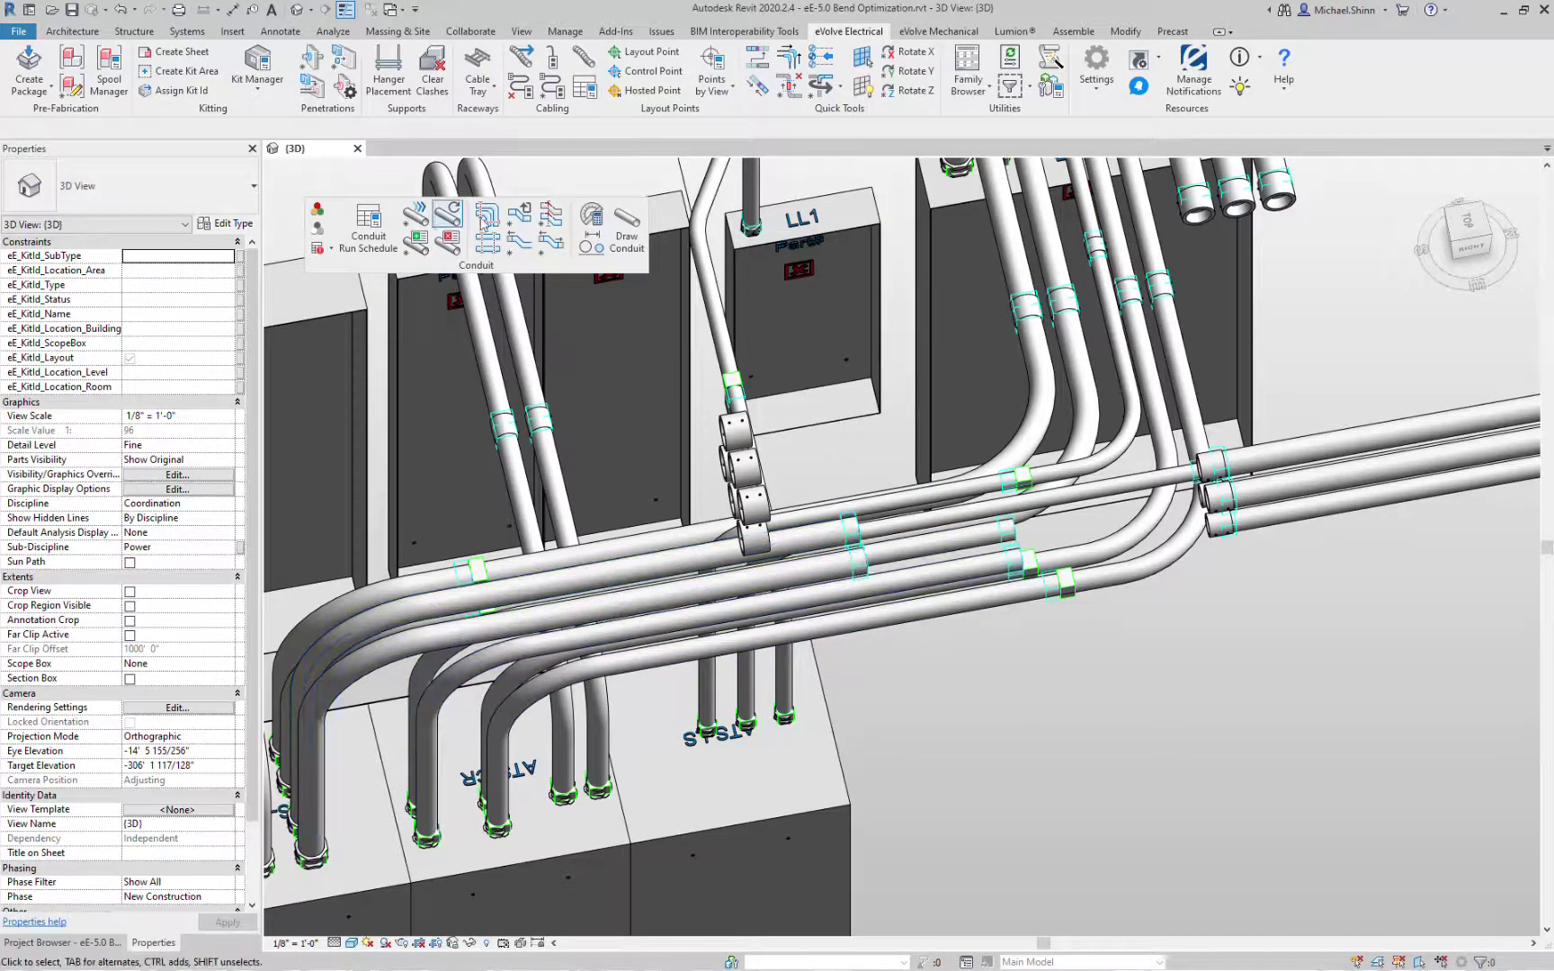
click(499, 223)
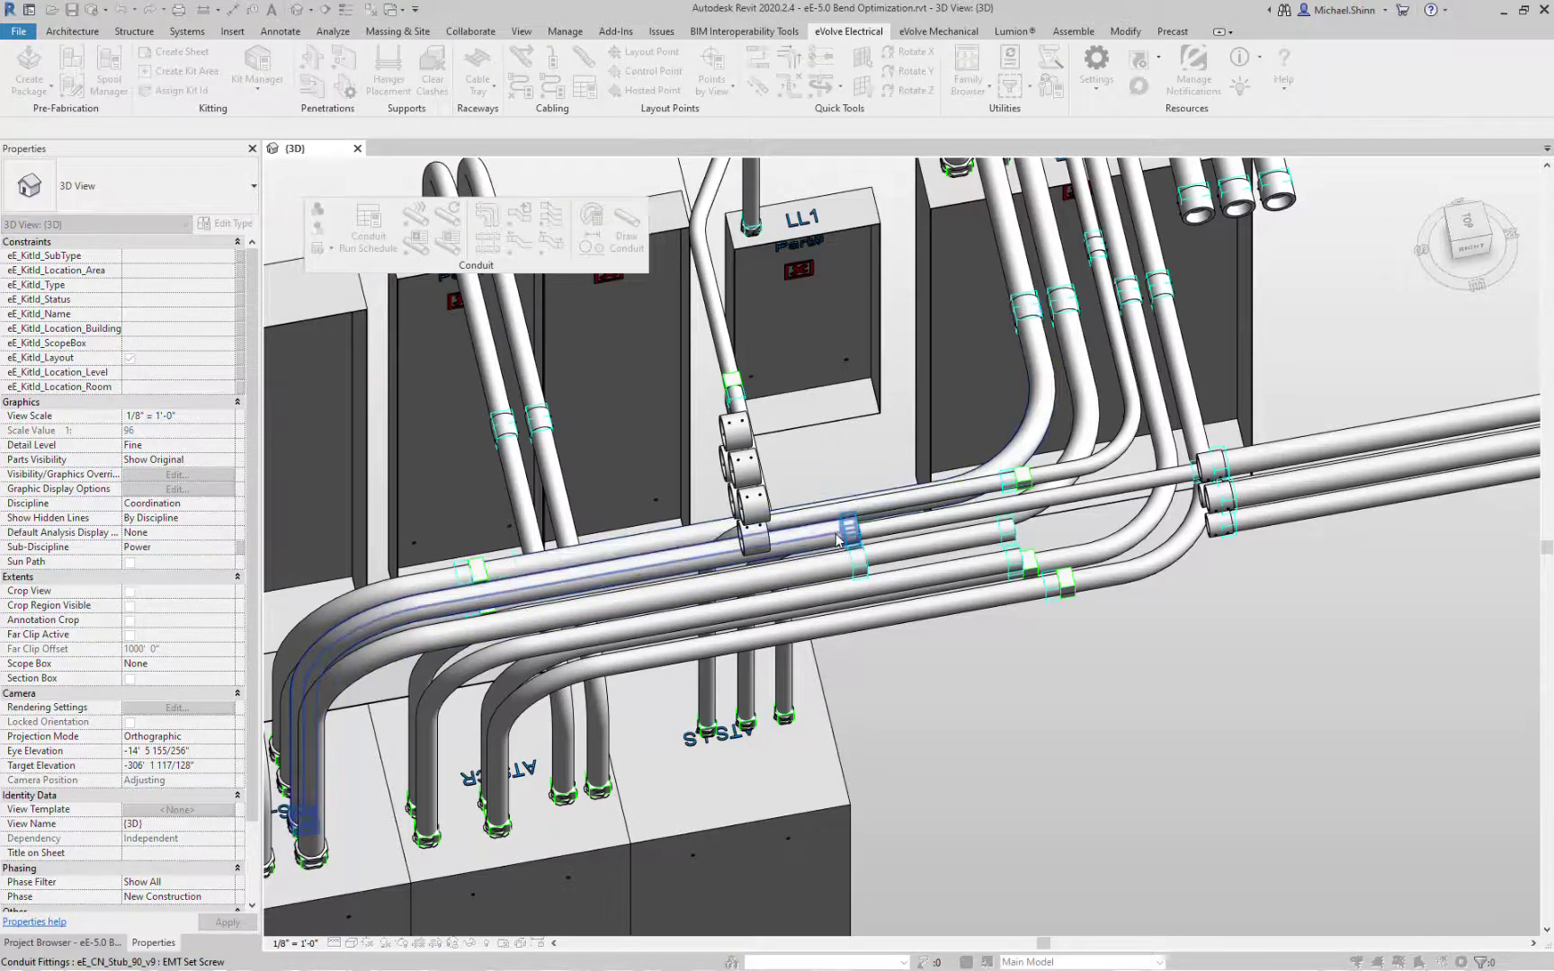
Step: Align the lower bends from the ATS panels and the upper run to the picked reference bend
click(836, 540)
drag(971, 704, 946, 554)
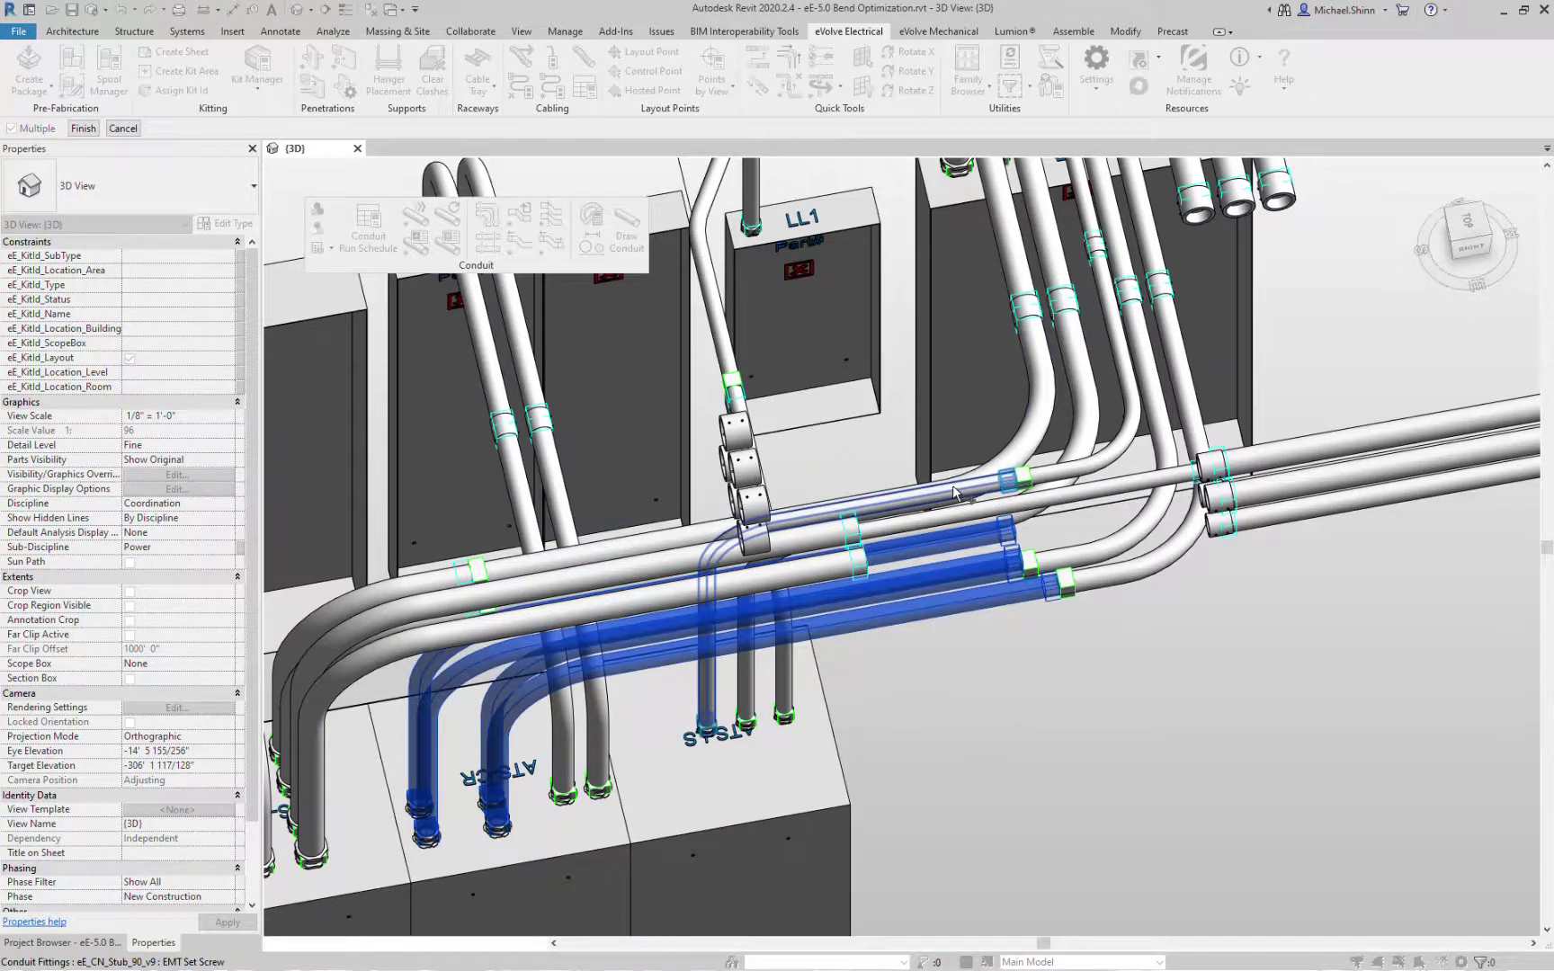
click(913, 495)
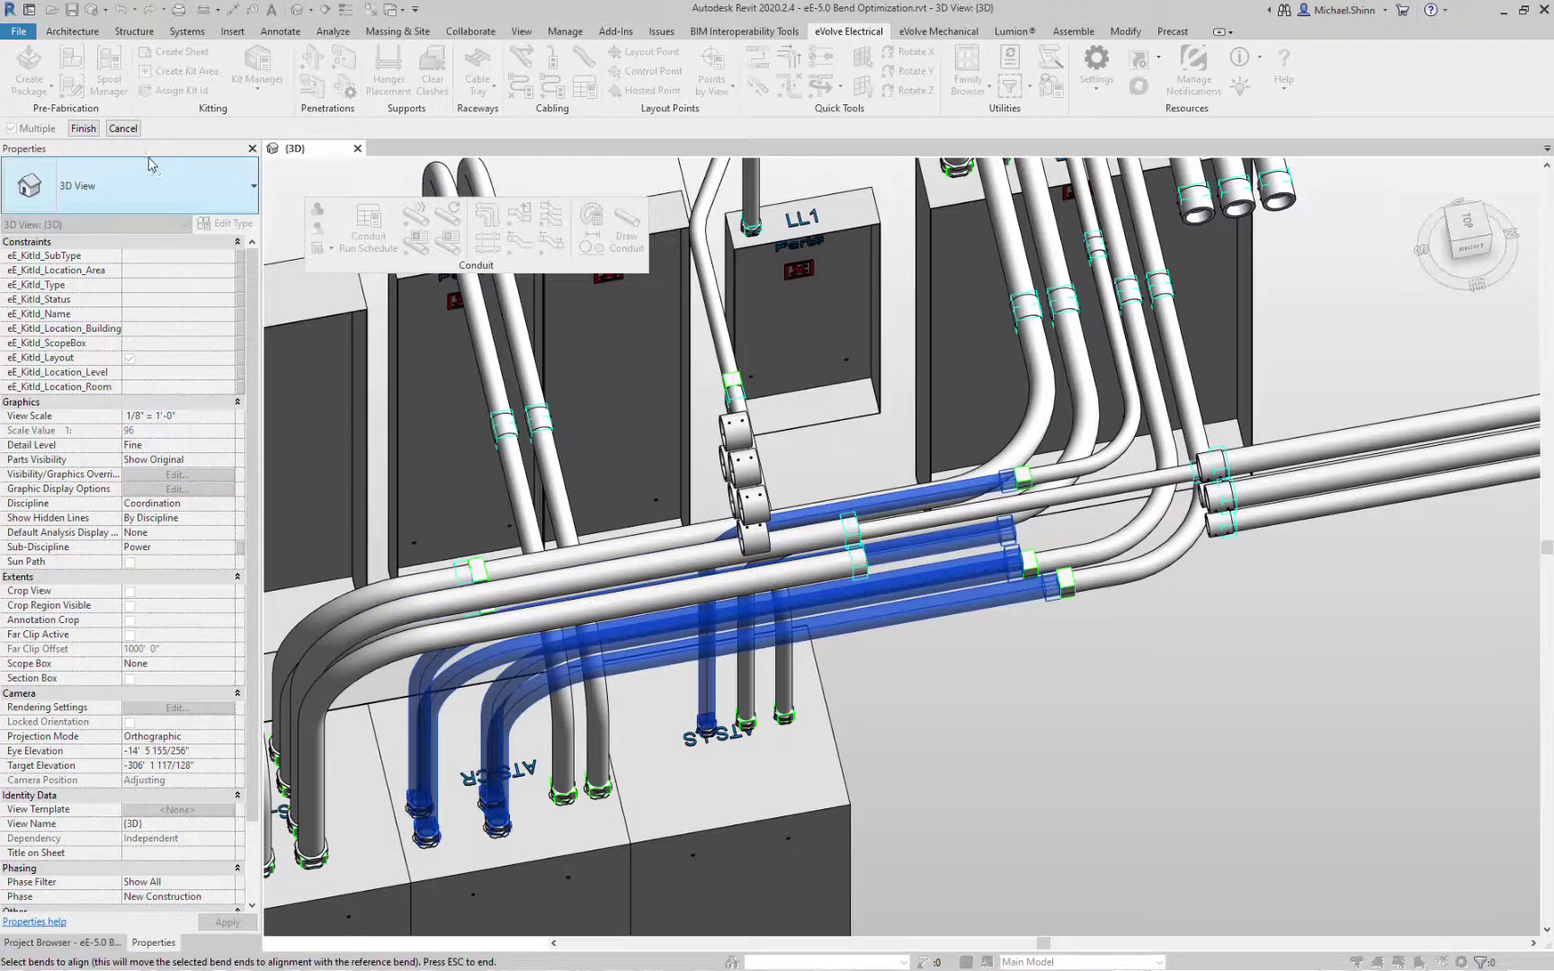
click(84, 129)
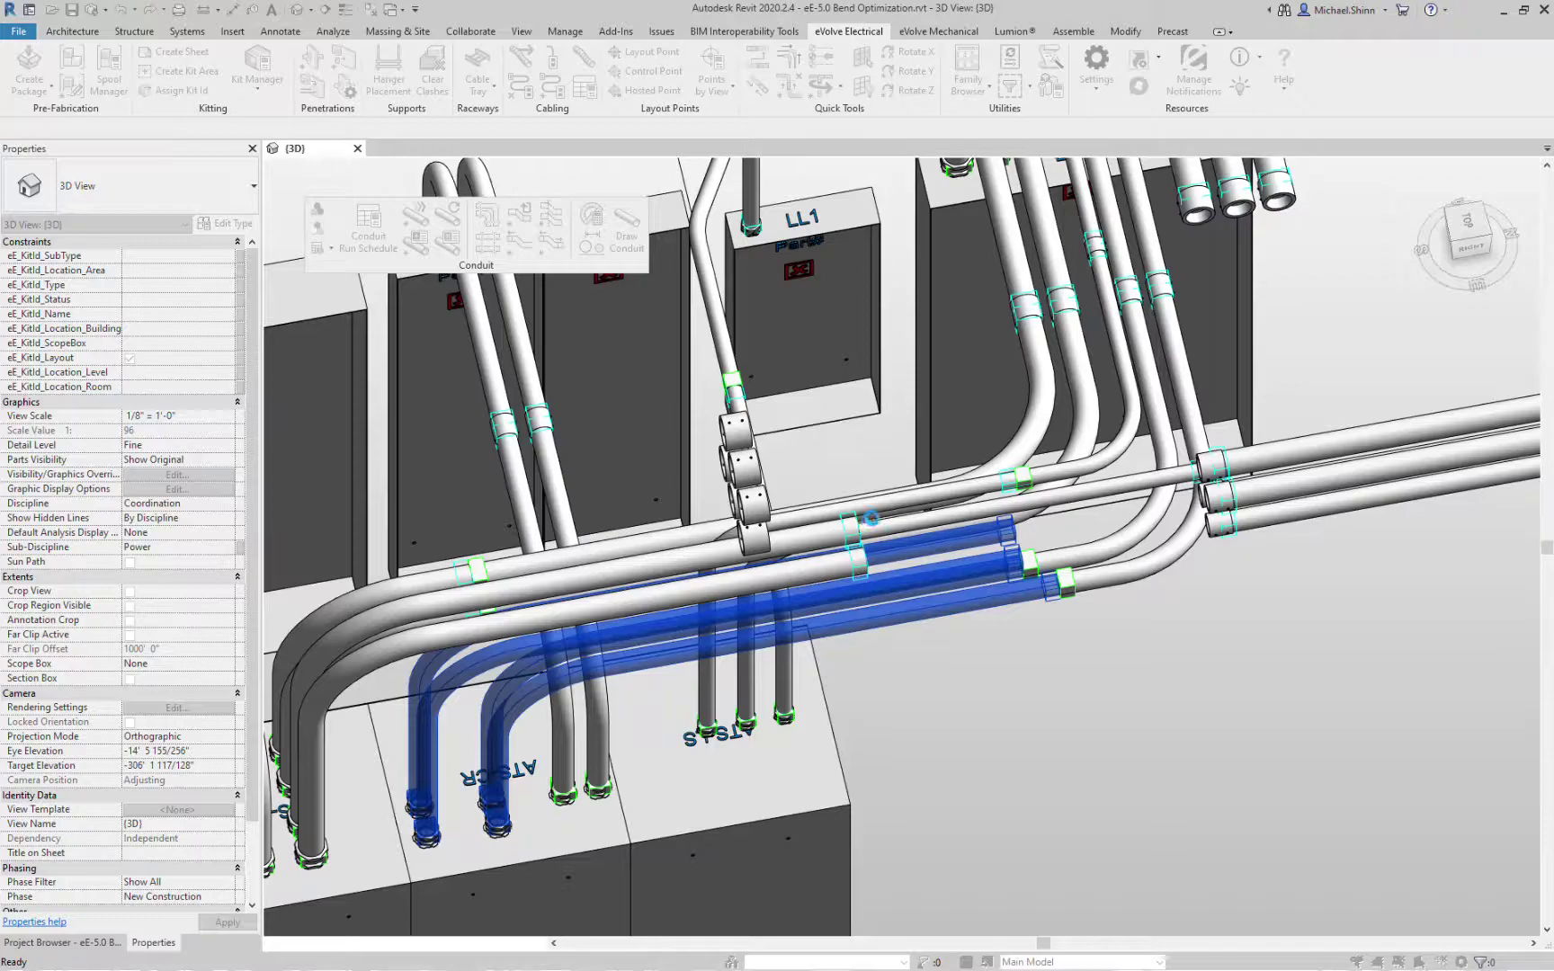
click(872, 518)
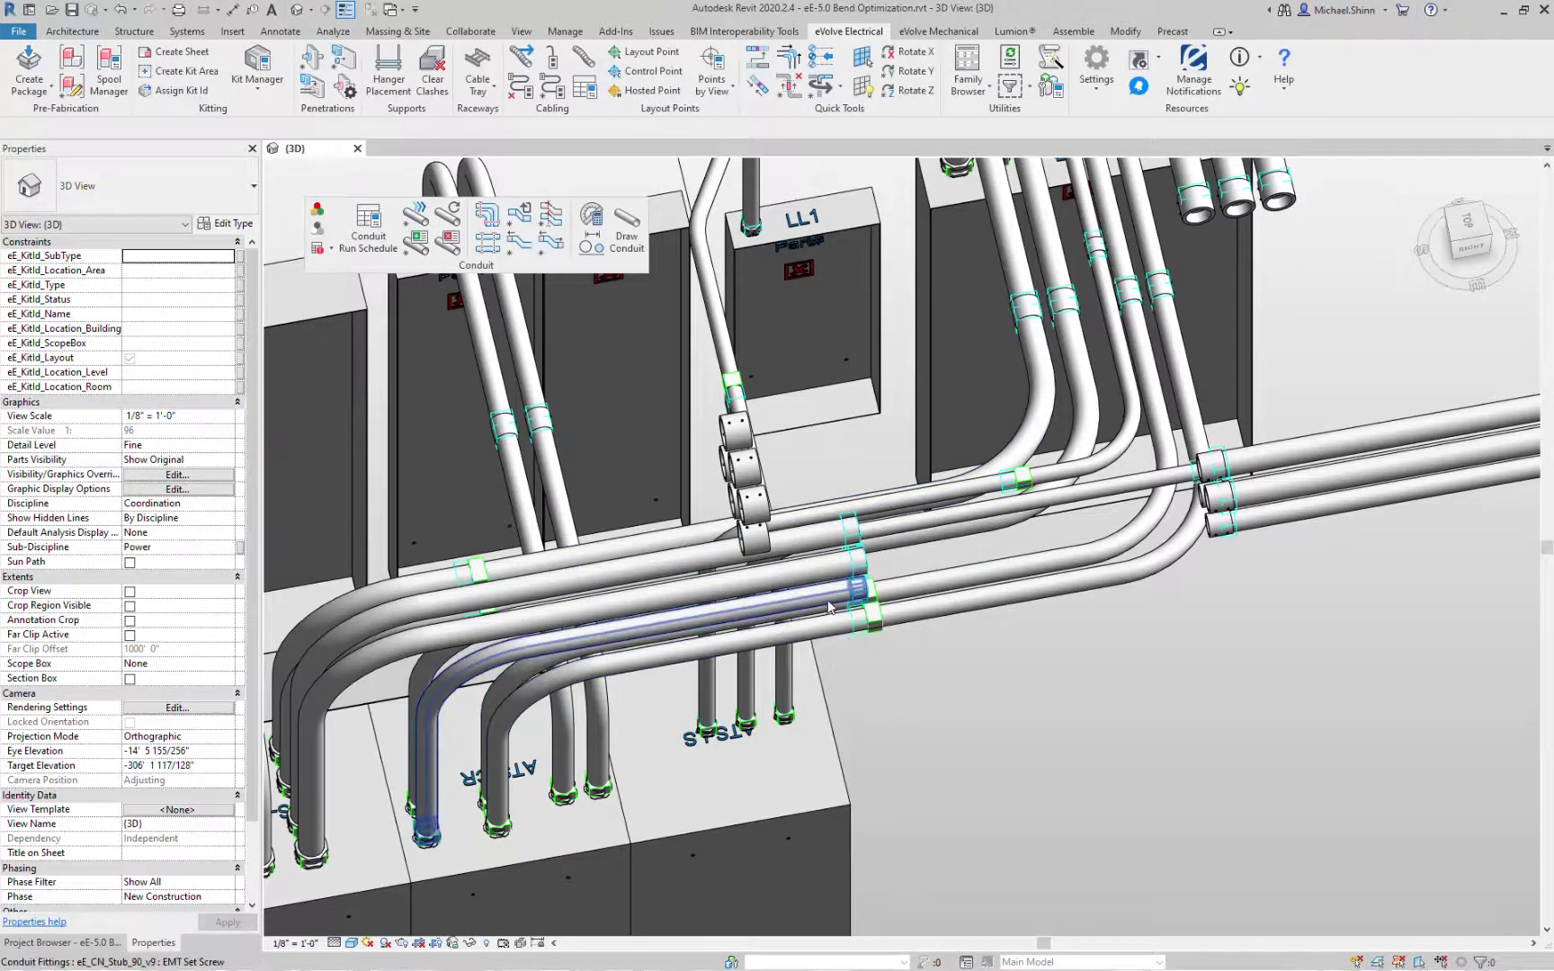
shift+middle_drag(1017, 672, 977, 344)
key(Escape)
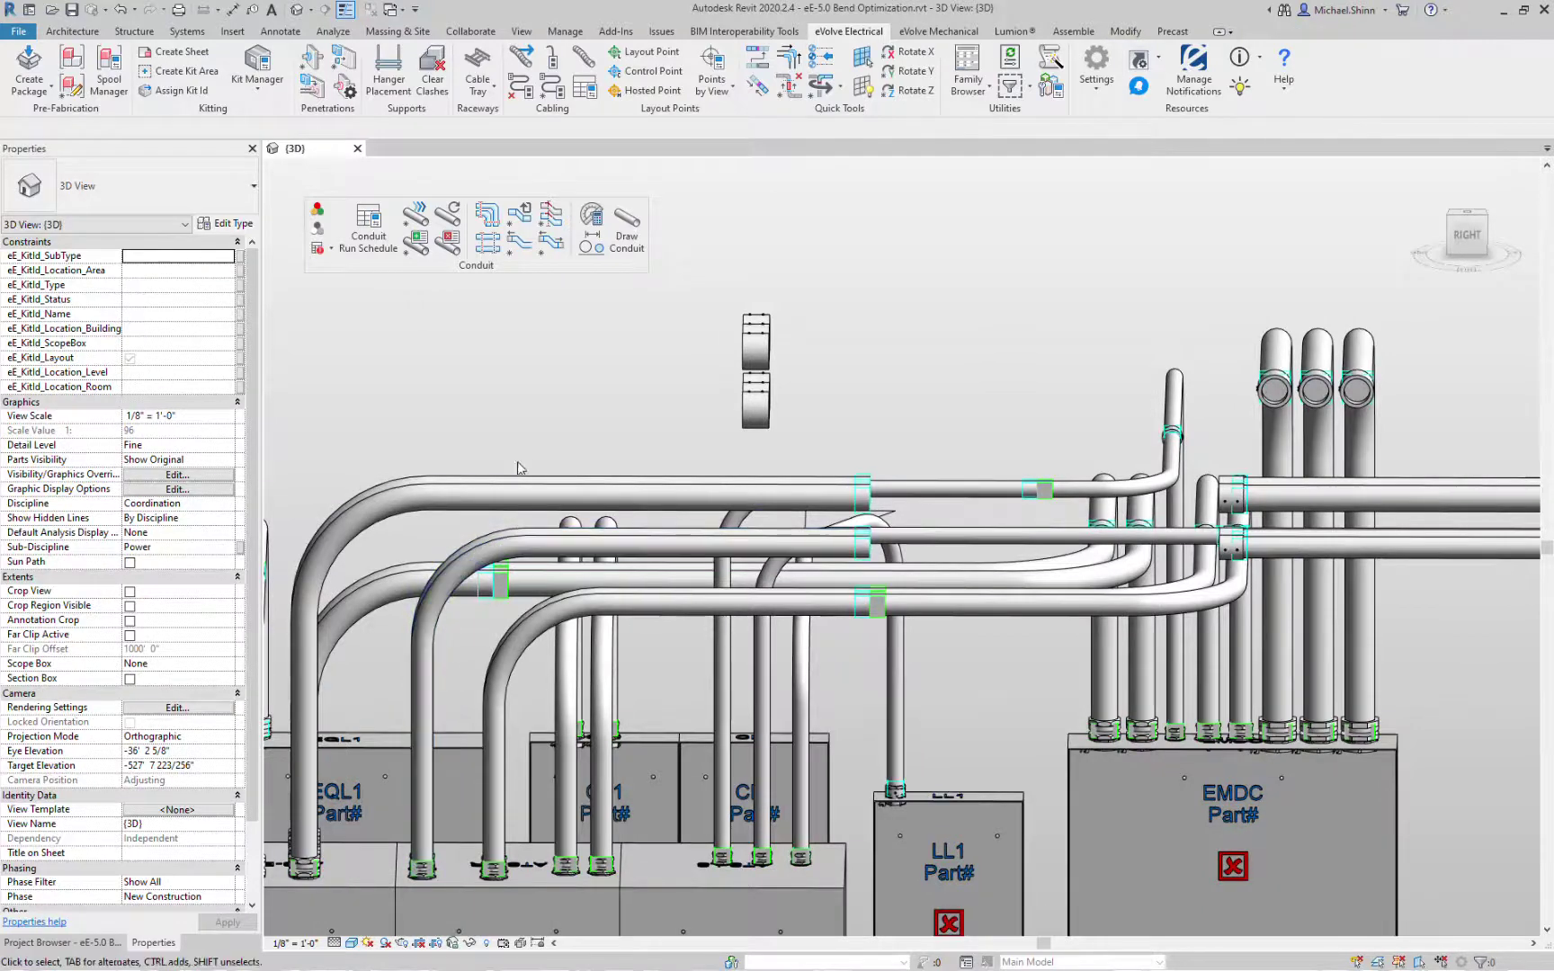
Step: Select the two upper runs and inspect their fittings around the panels
click(503, 540)
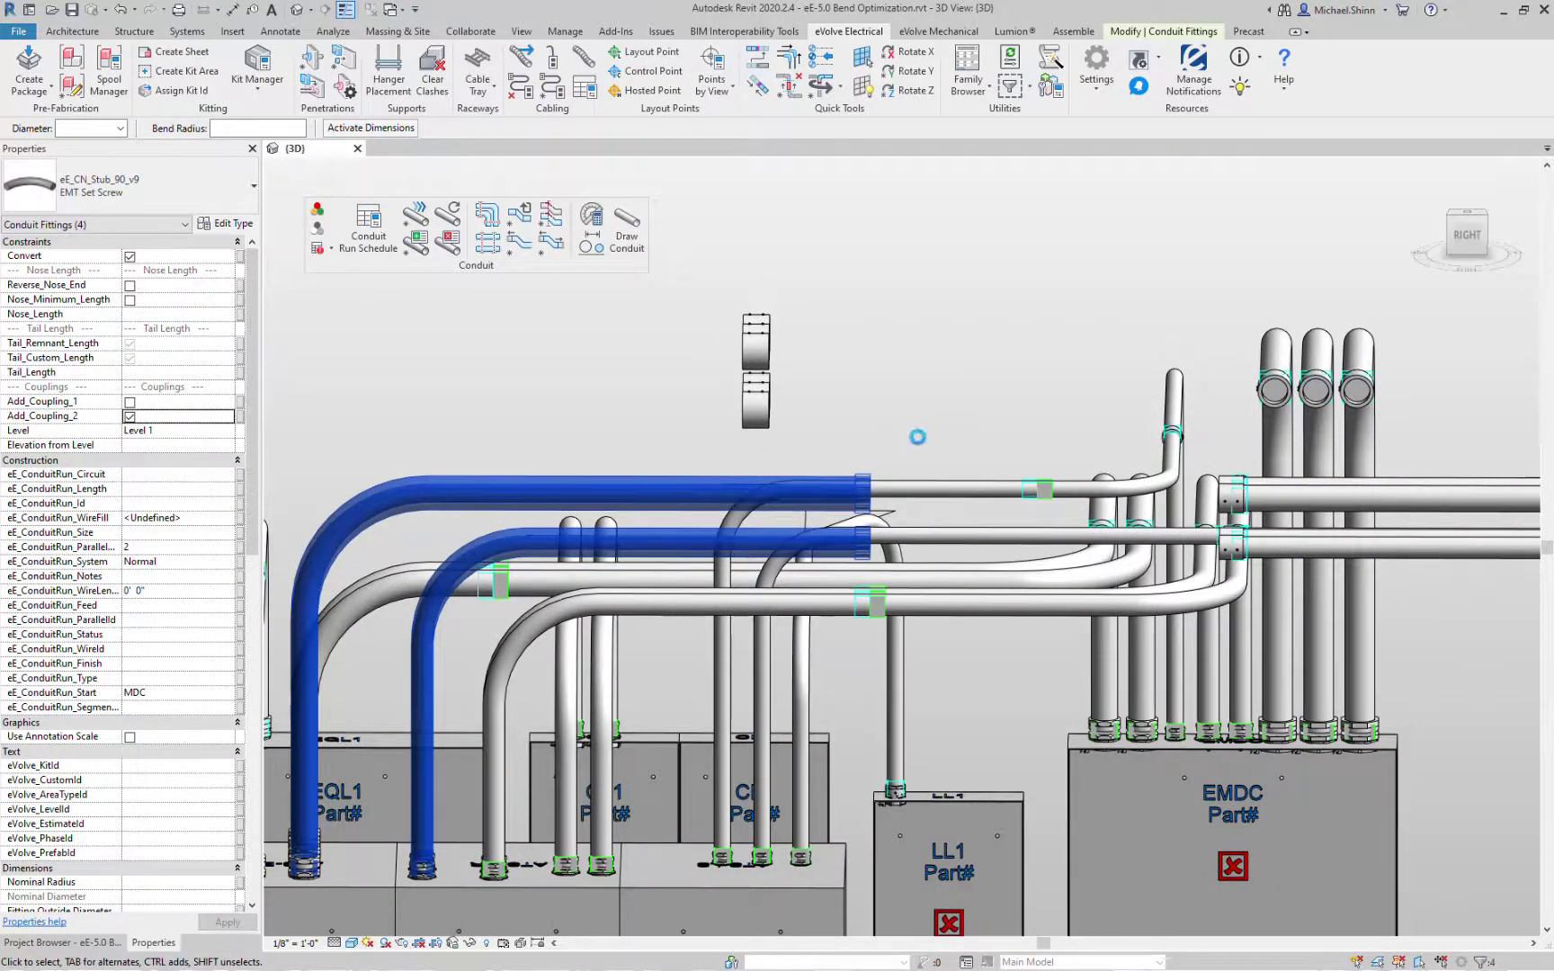
click(934, 414)
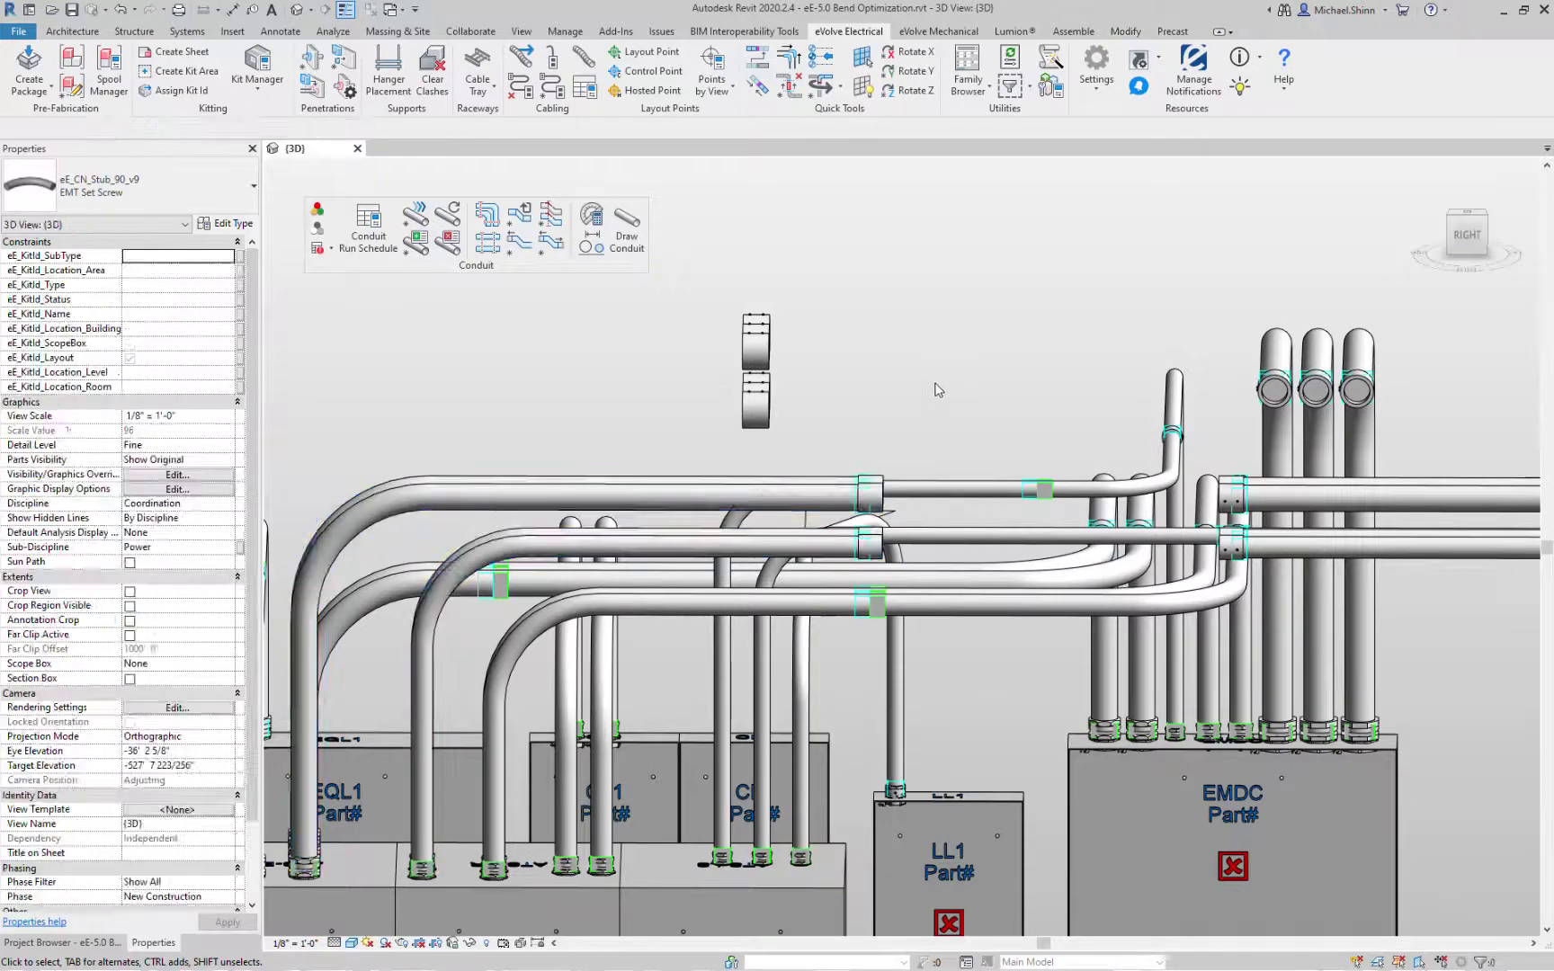
click(964, 574)
shift+middle_drag(972, 610, 993, 700)
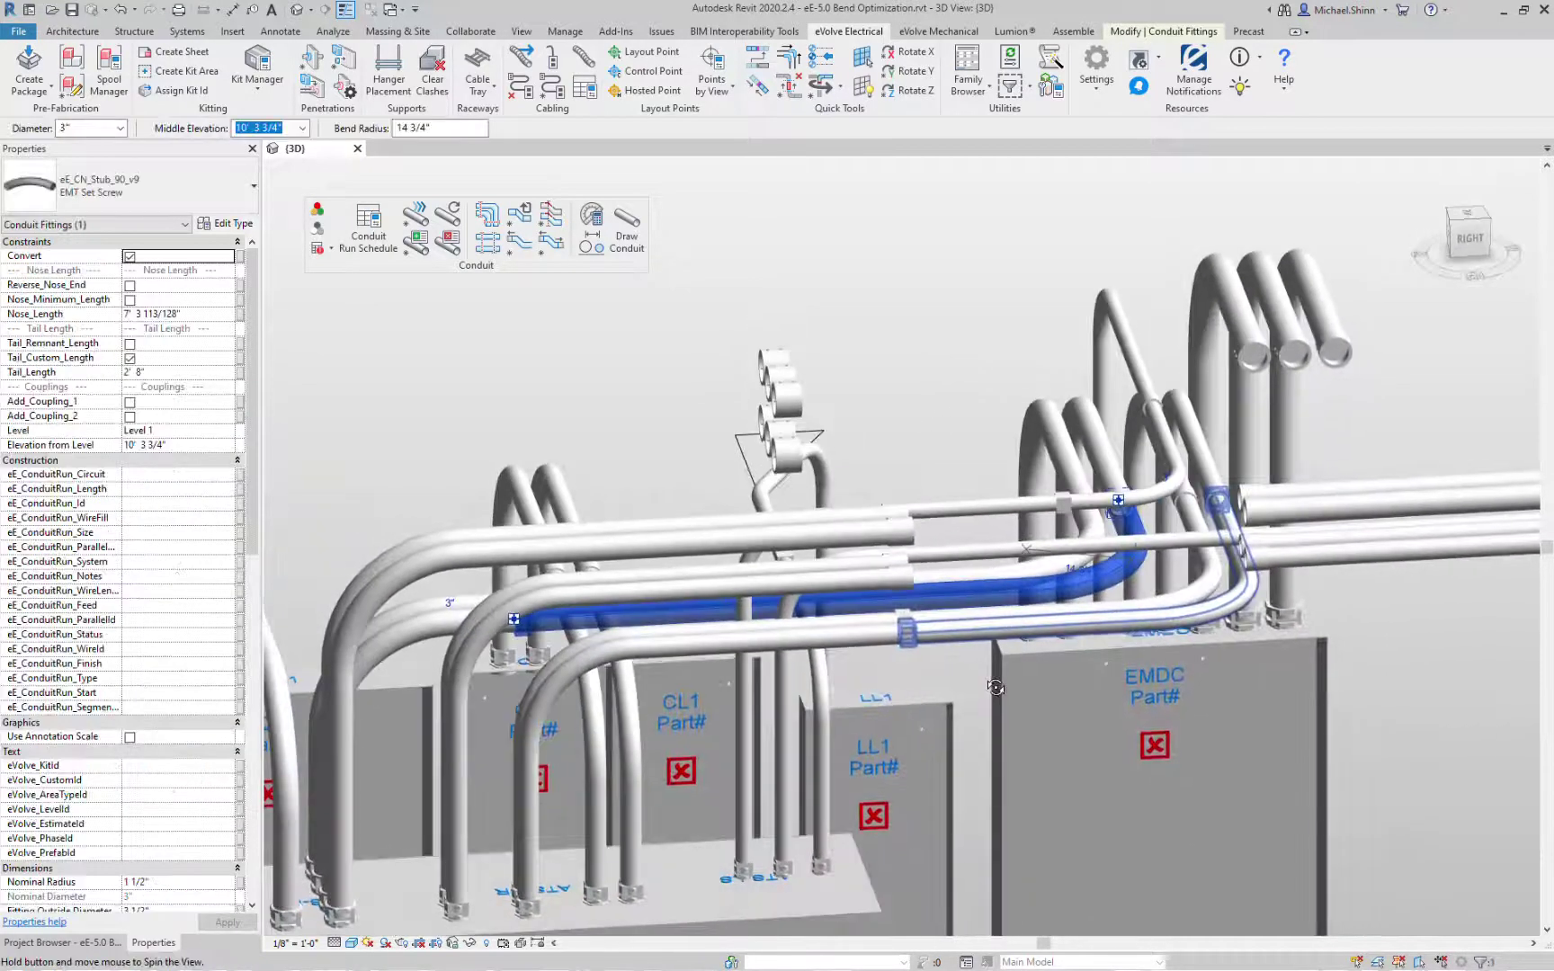
click(973, 673)
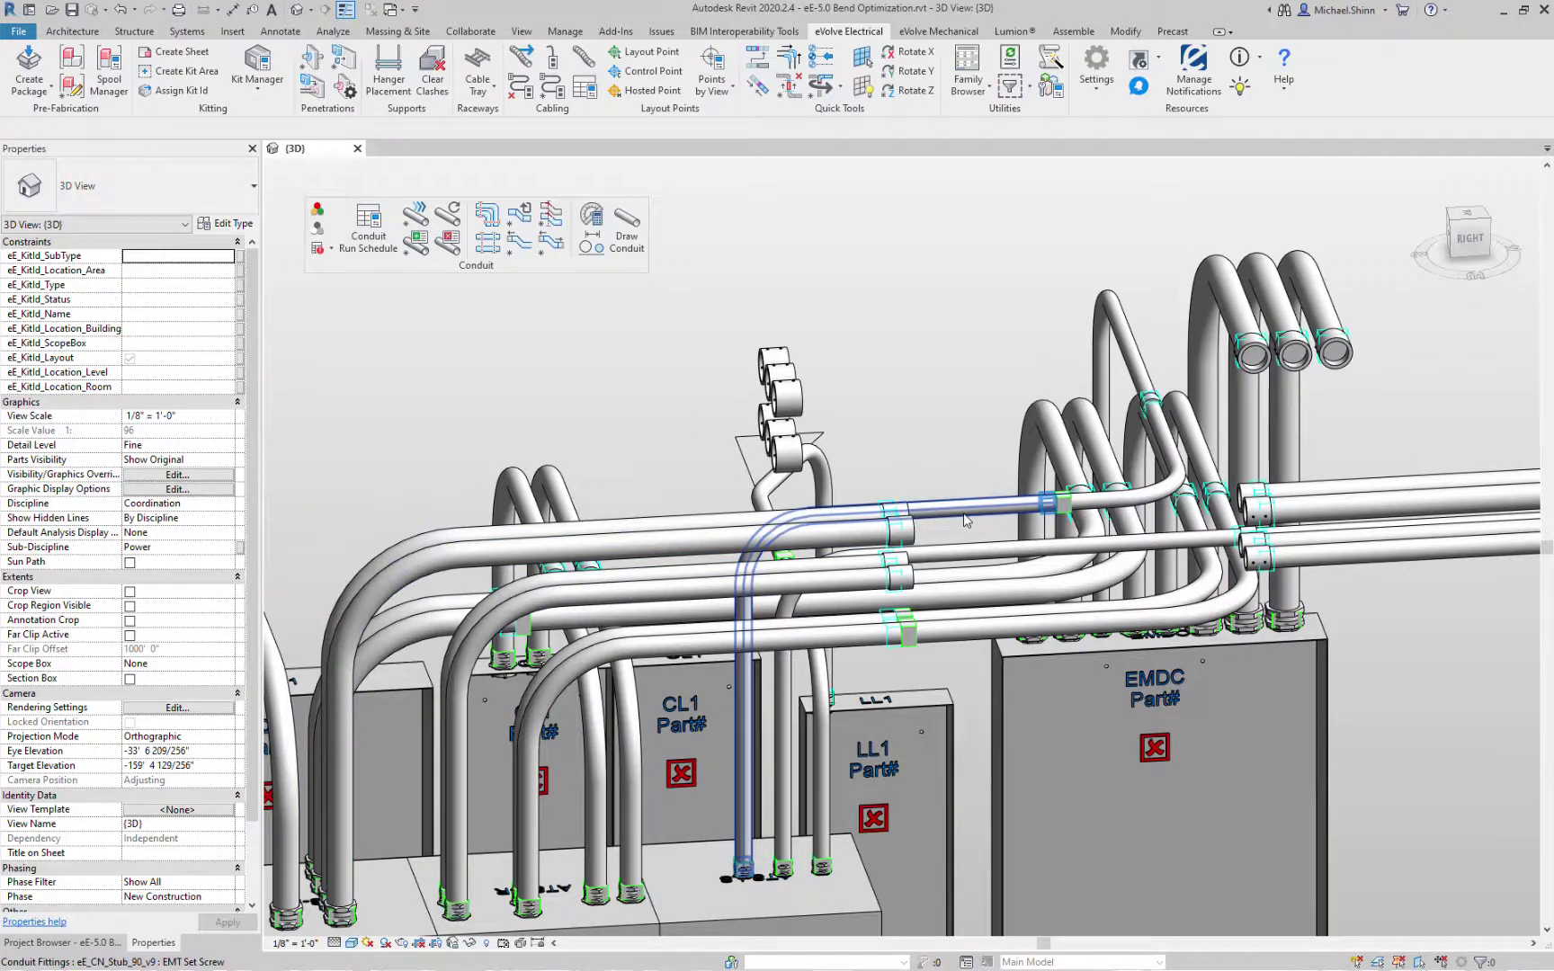
click(910, 574)
shift+middle_drag(910, 574, 995, 679)
Step: Align the ATS-LS run's bend with its neighbouring runs using Align Bends
click(1169, 501)
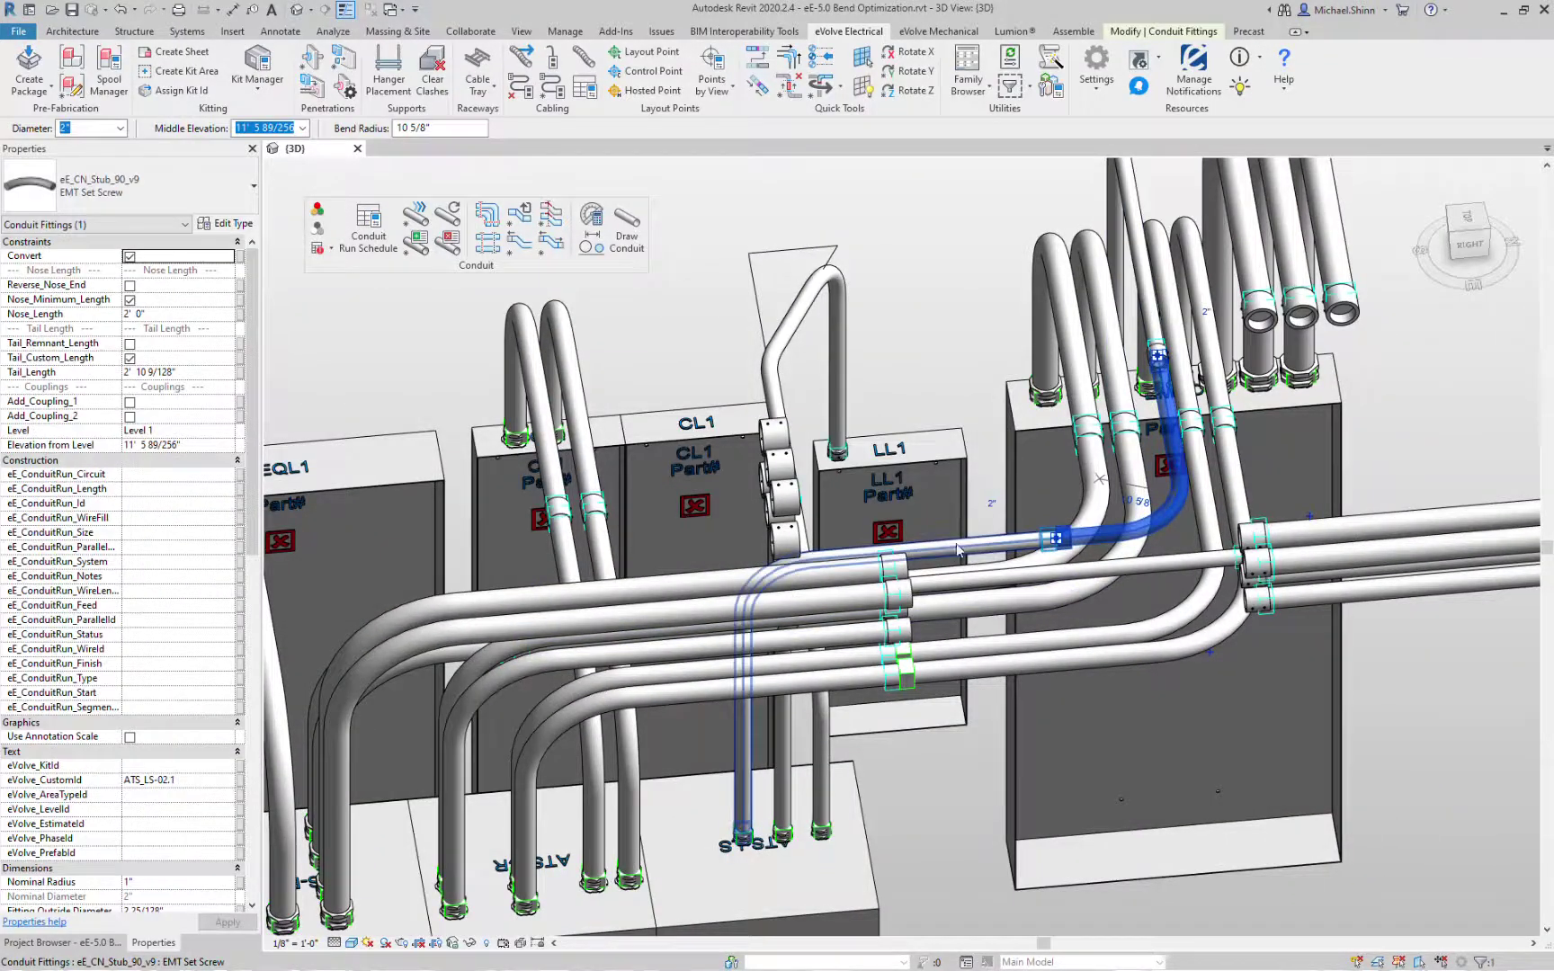
key(Escape)
click(487, 216)
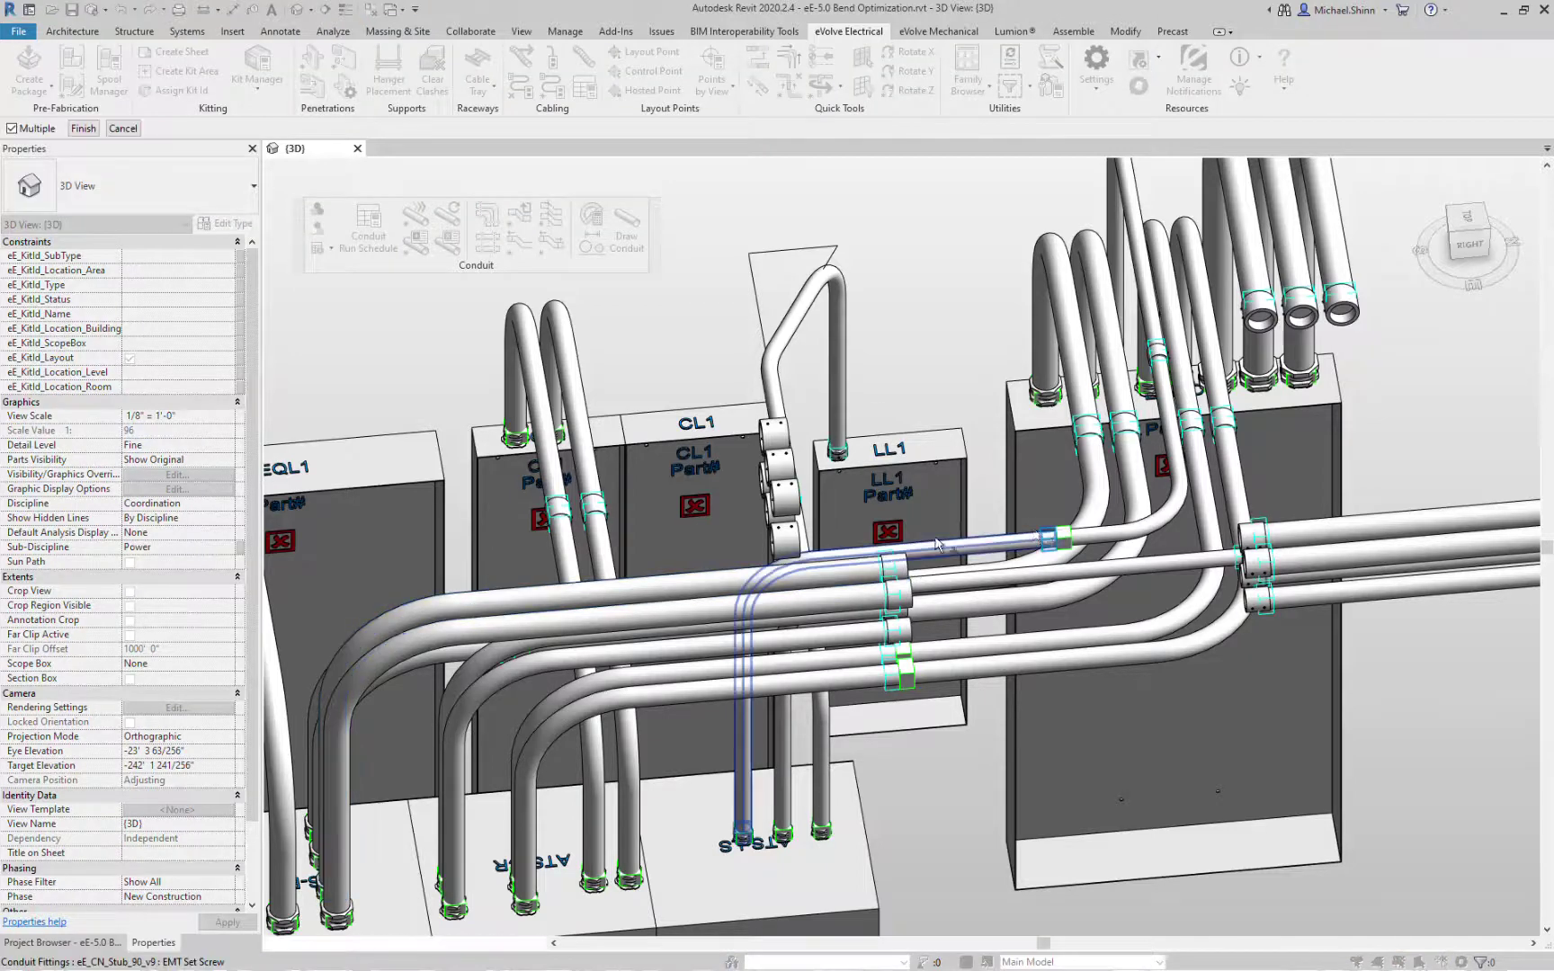
click(972, 541)
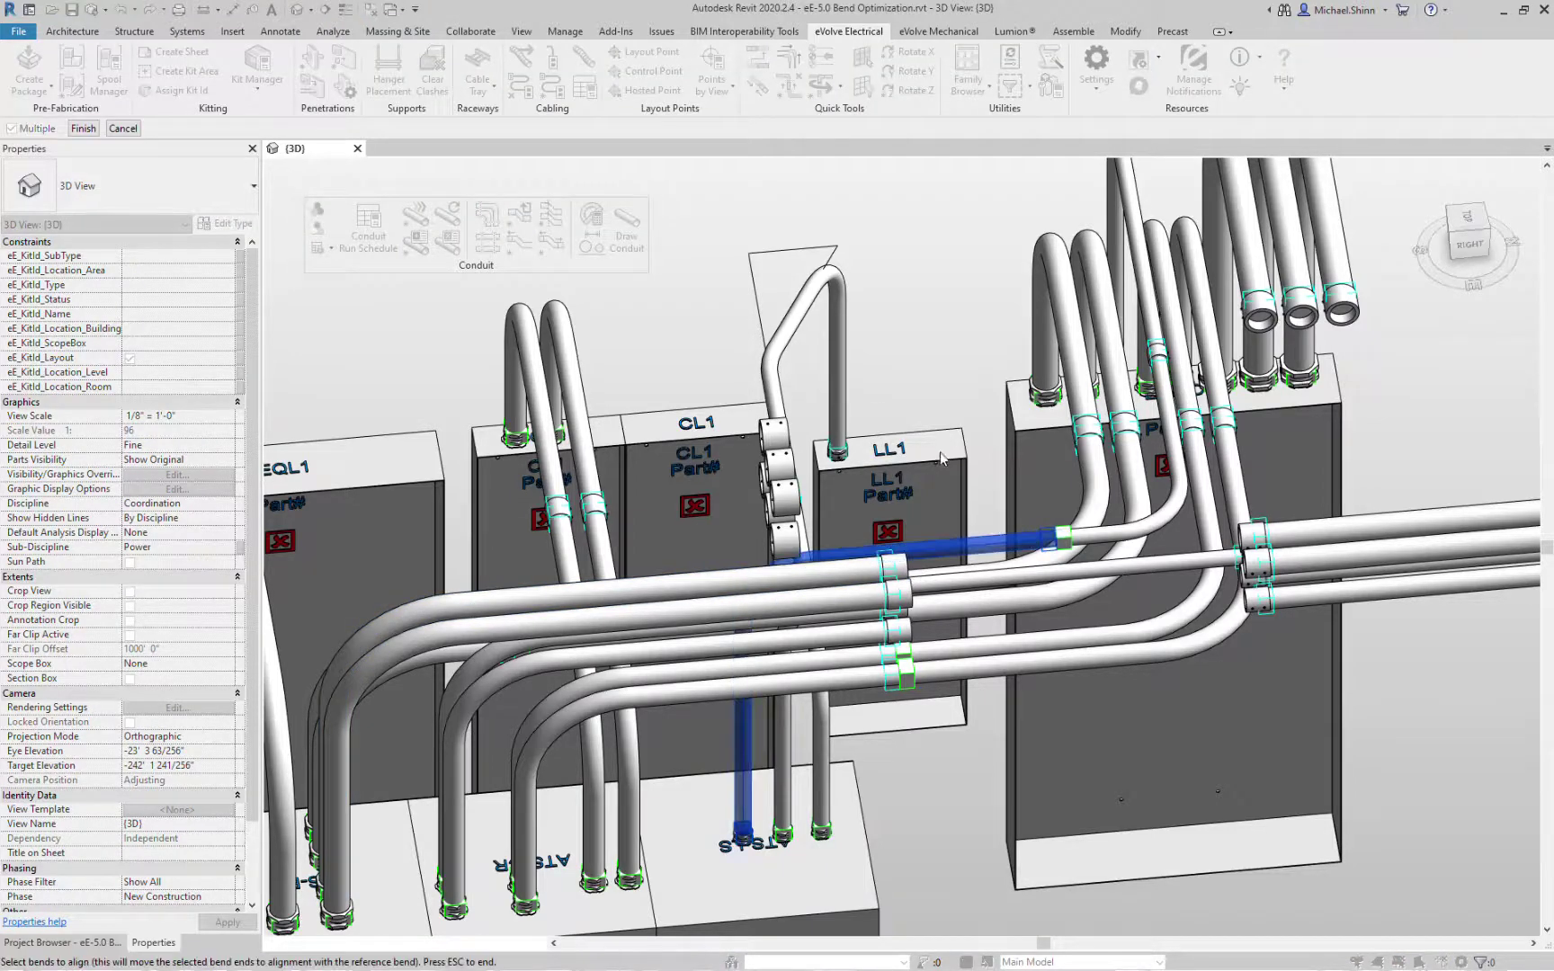
click(82, 129)
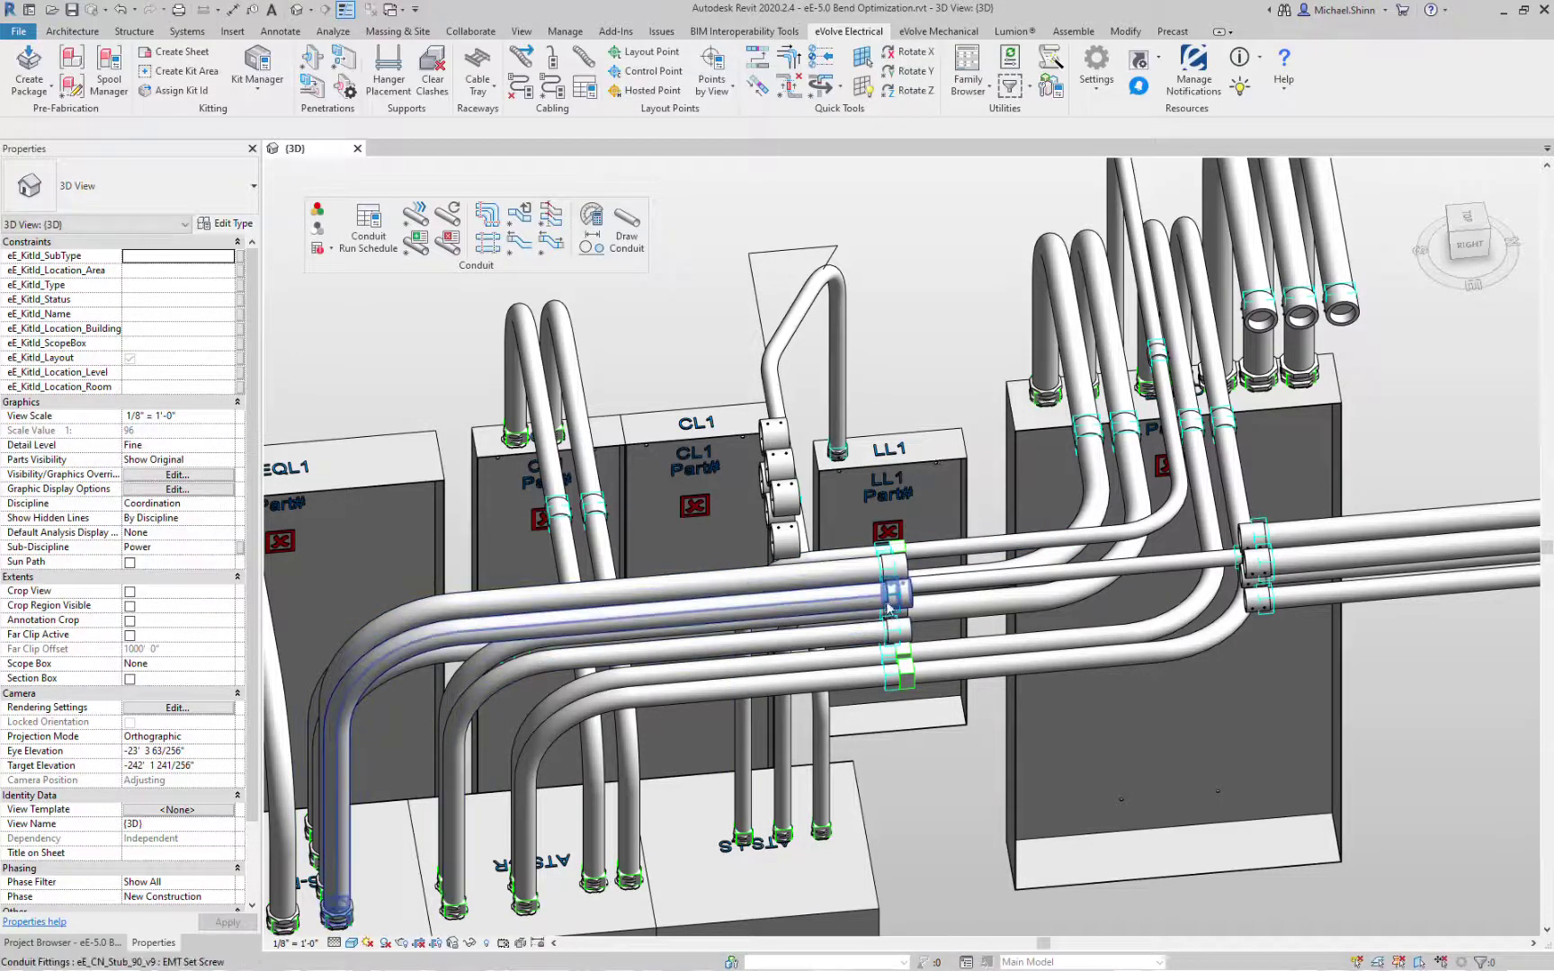
Step: Orbit and pan the view toward the ATS panels
click(947, 555)
shift+middle_drag(982, 543, 1263, 548)
middle_drag(1155, 593, 1077, 634)
click(1076, 632)
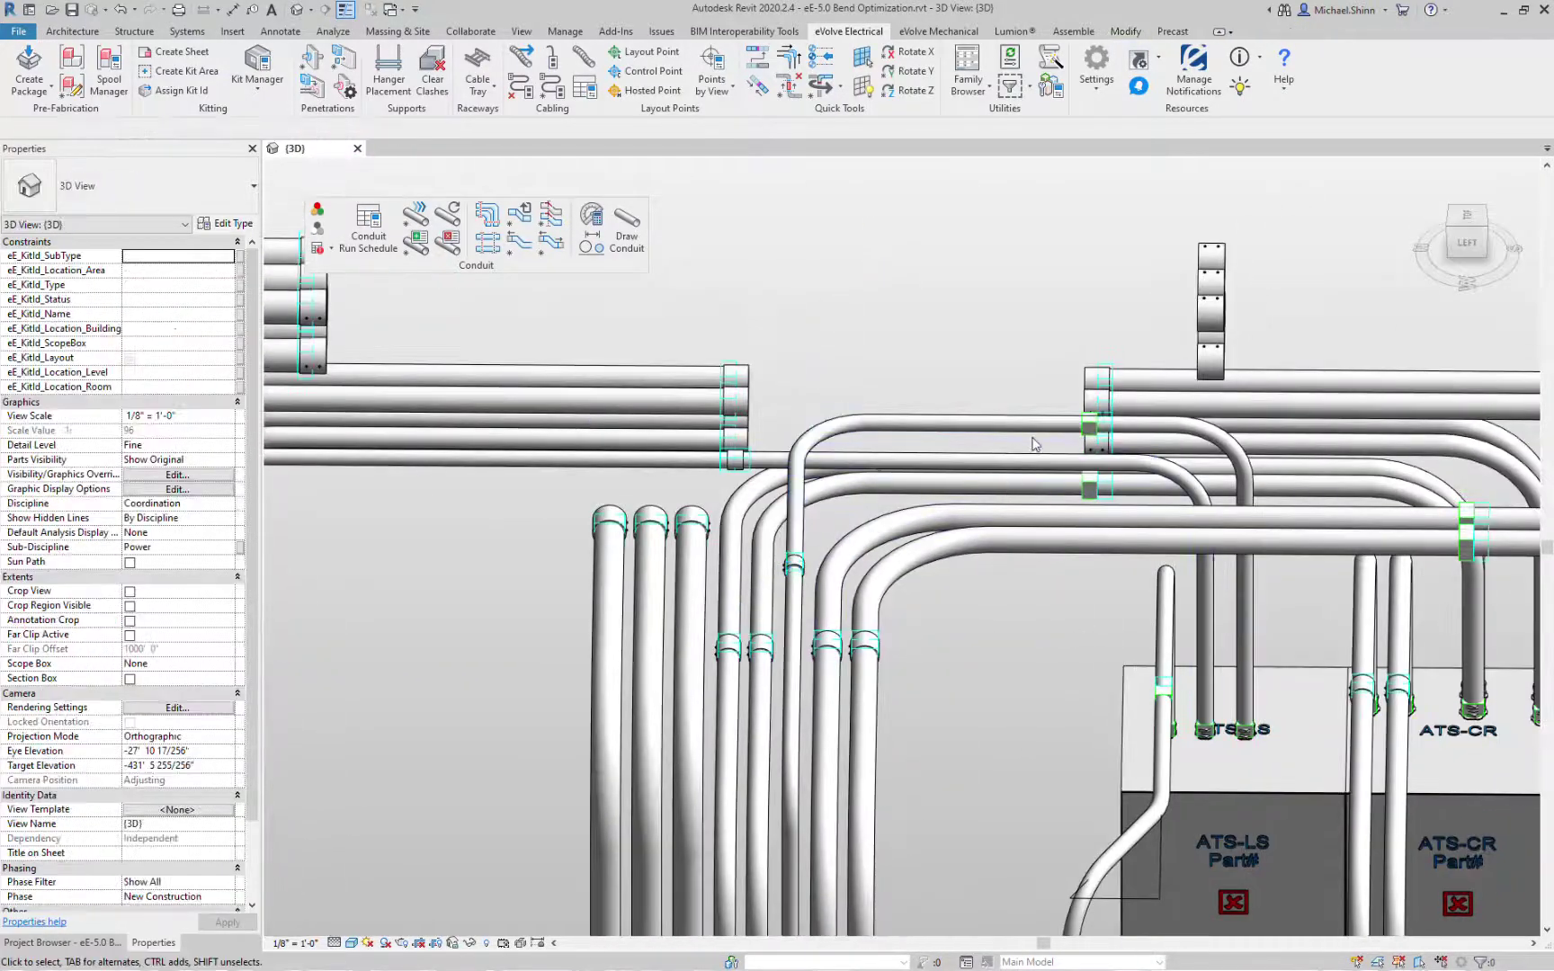
click(1036, 463)
key(Escape)
Step: Reset the bends on the run into ATS-LS, confirming the straight conduit type
click(524, 217)
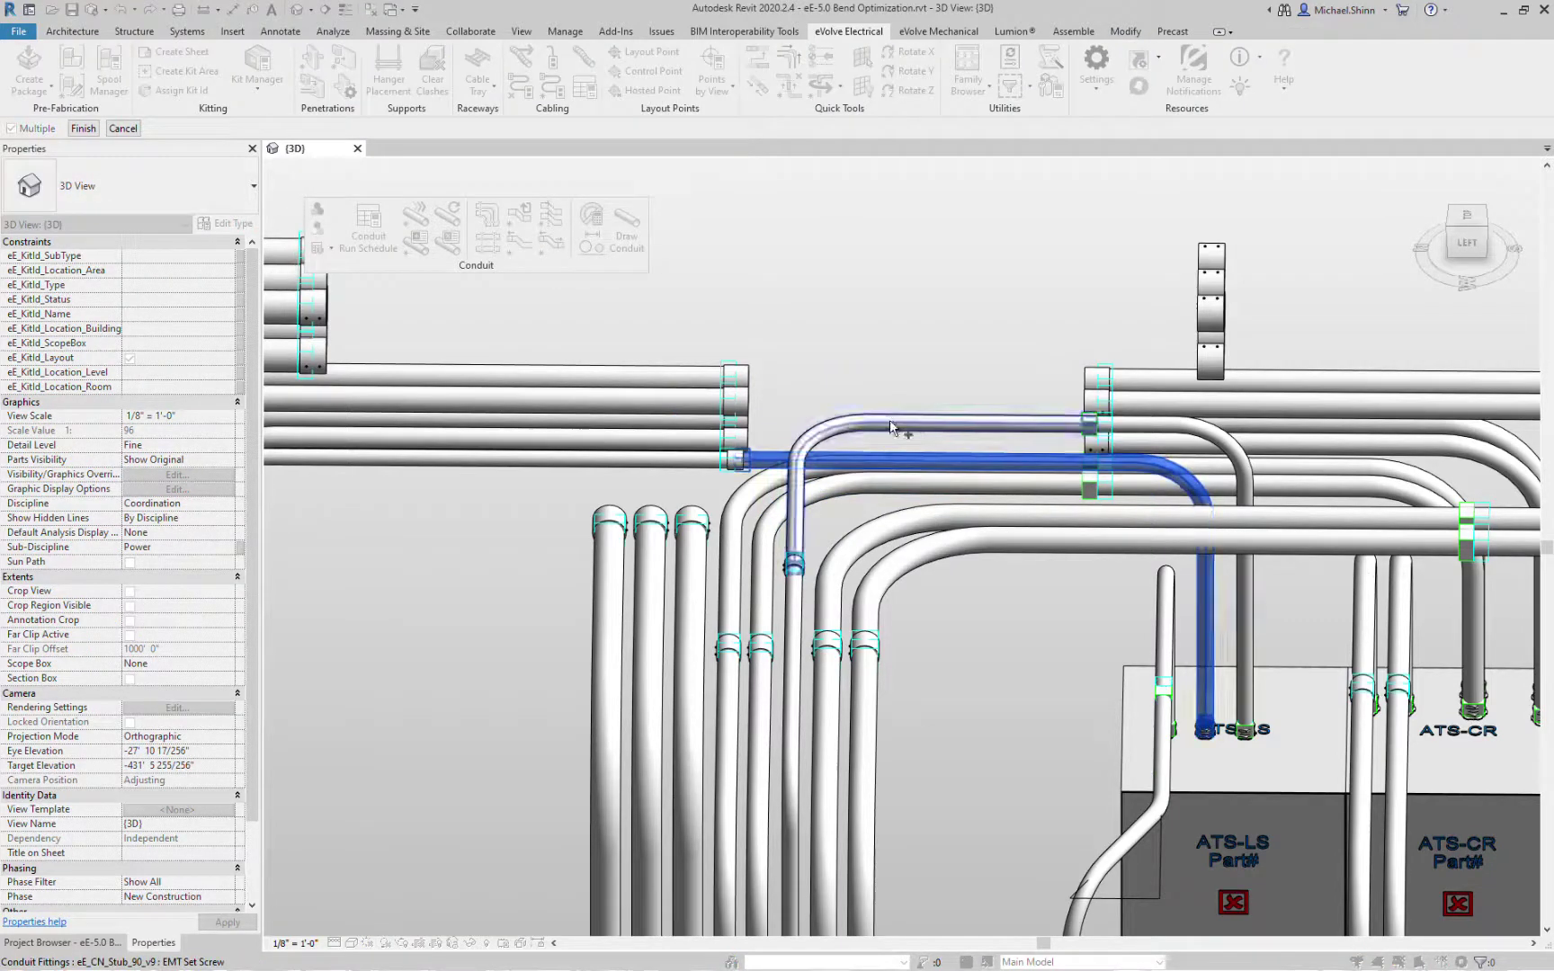
click(951, 464)
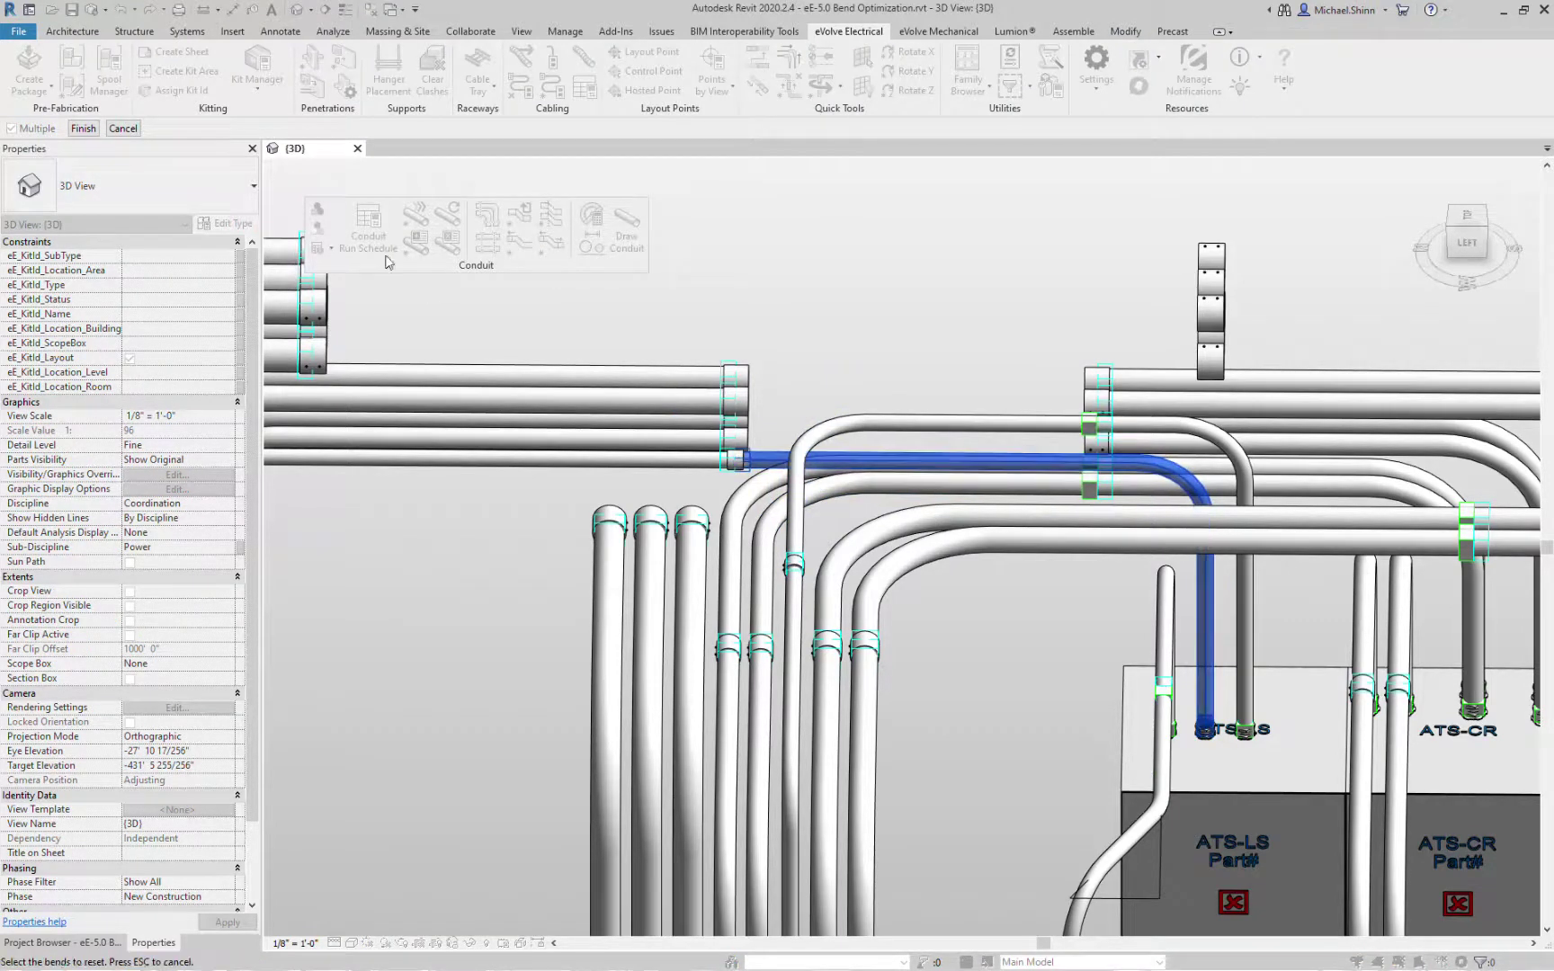
click(83, 128)
click(956, 629)
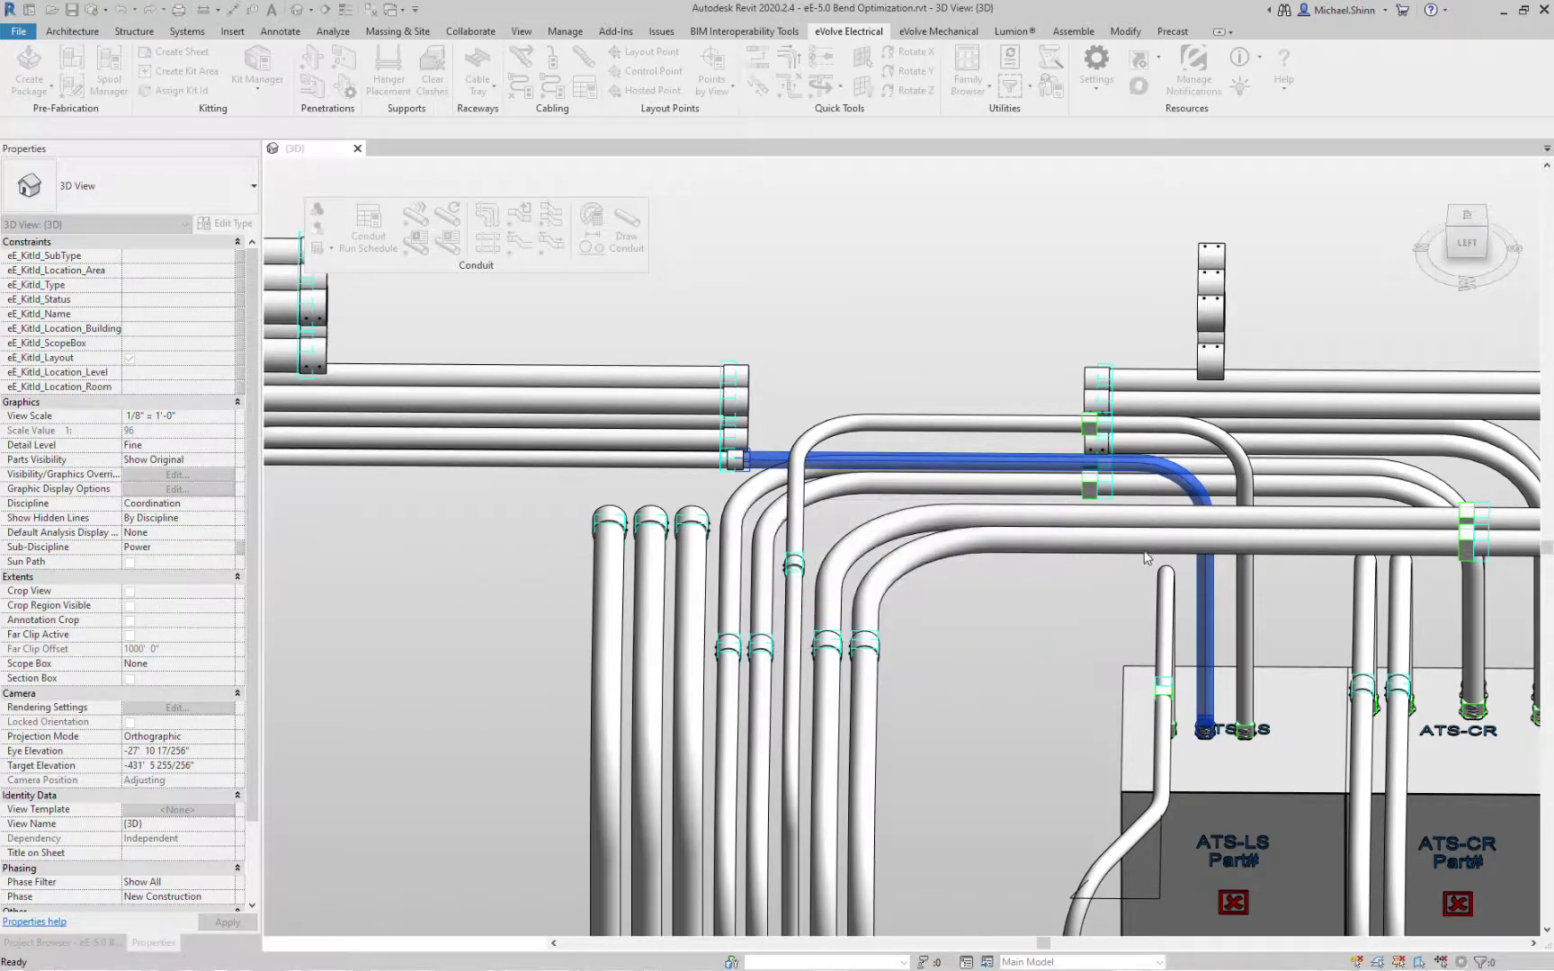
key(Escape)
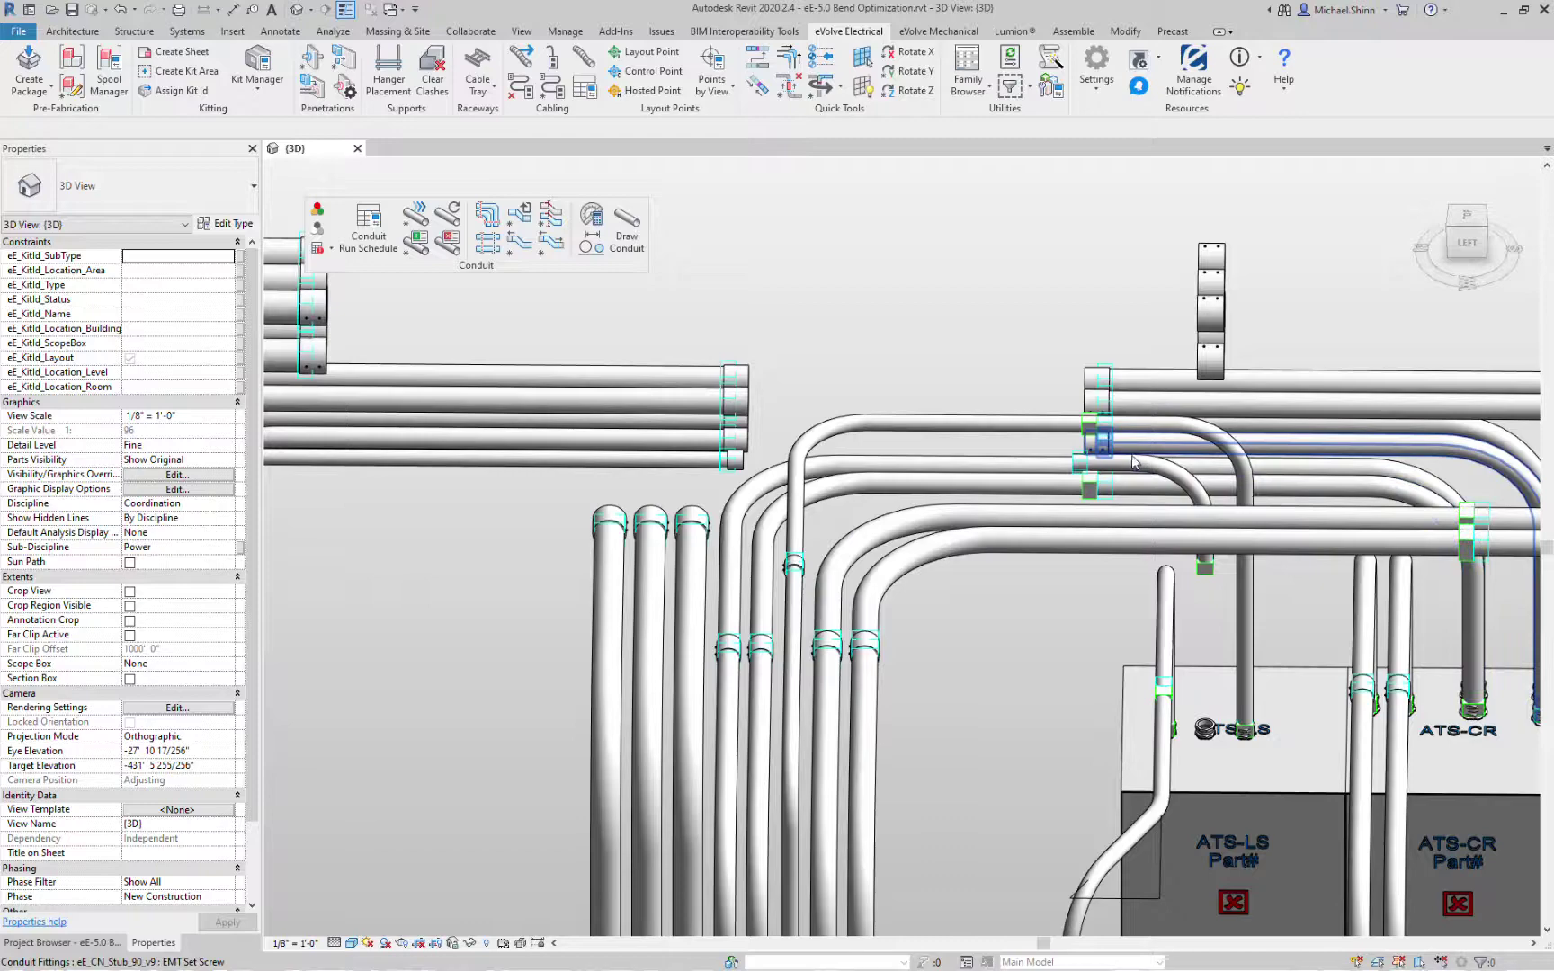
Step: Orbit around the new elbow dropping toward ATS-LS to inspect it
shift+middle_drag(1097, 530, 1132, 570)
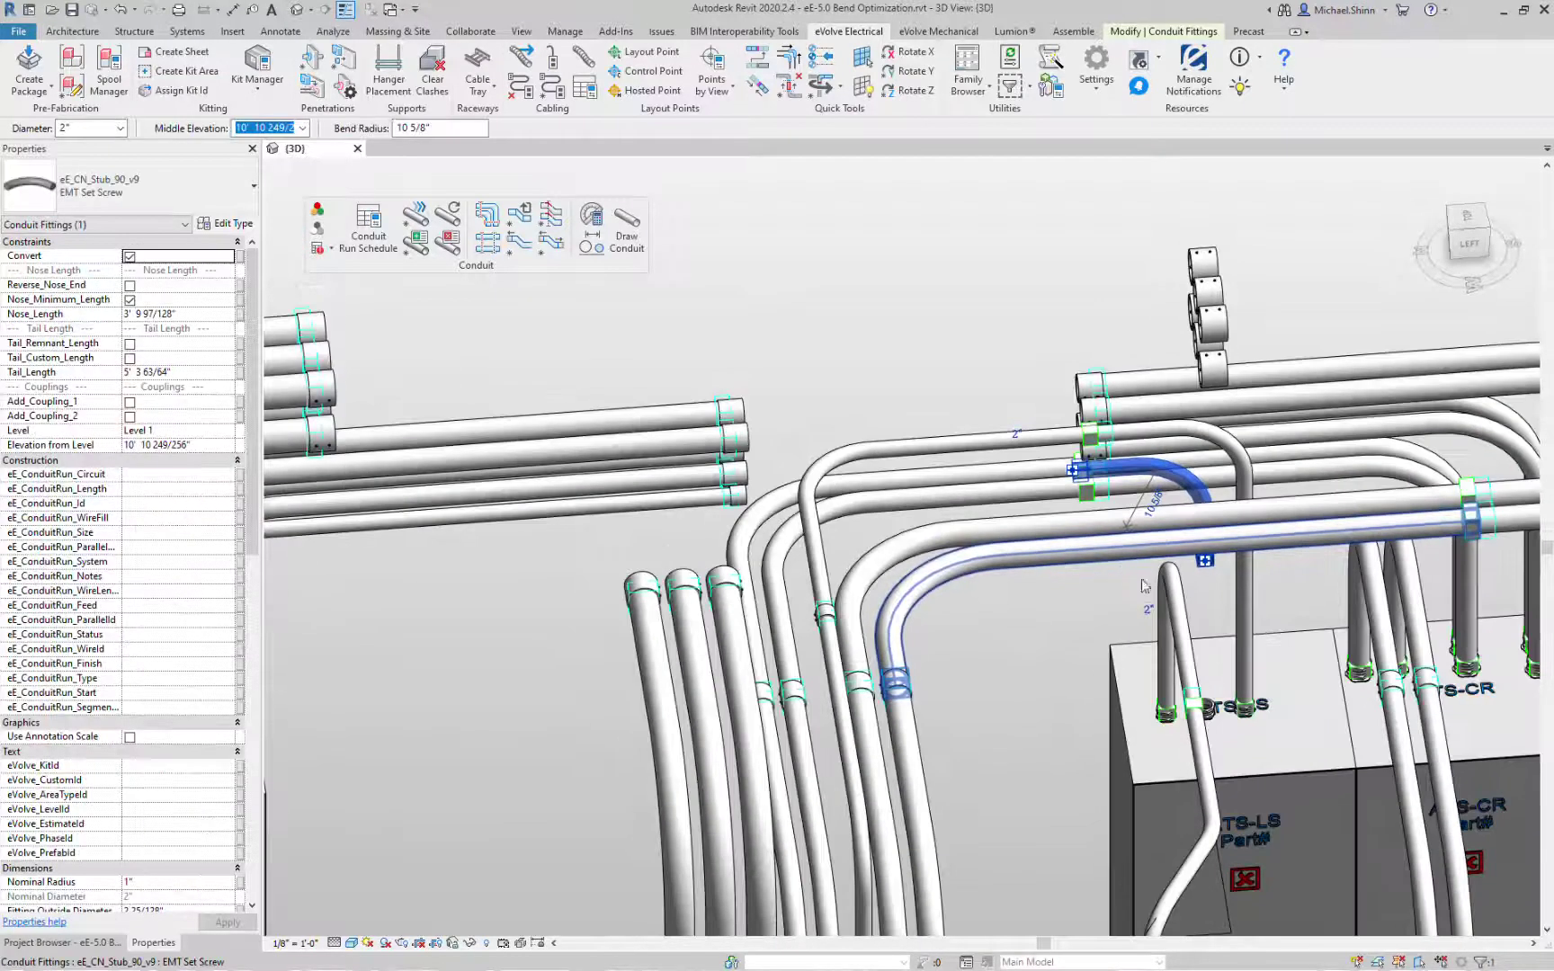
scroll(1070, 489, up, 2)
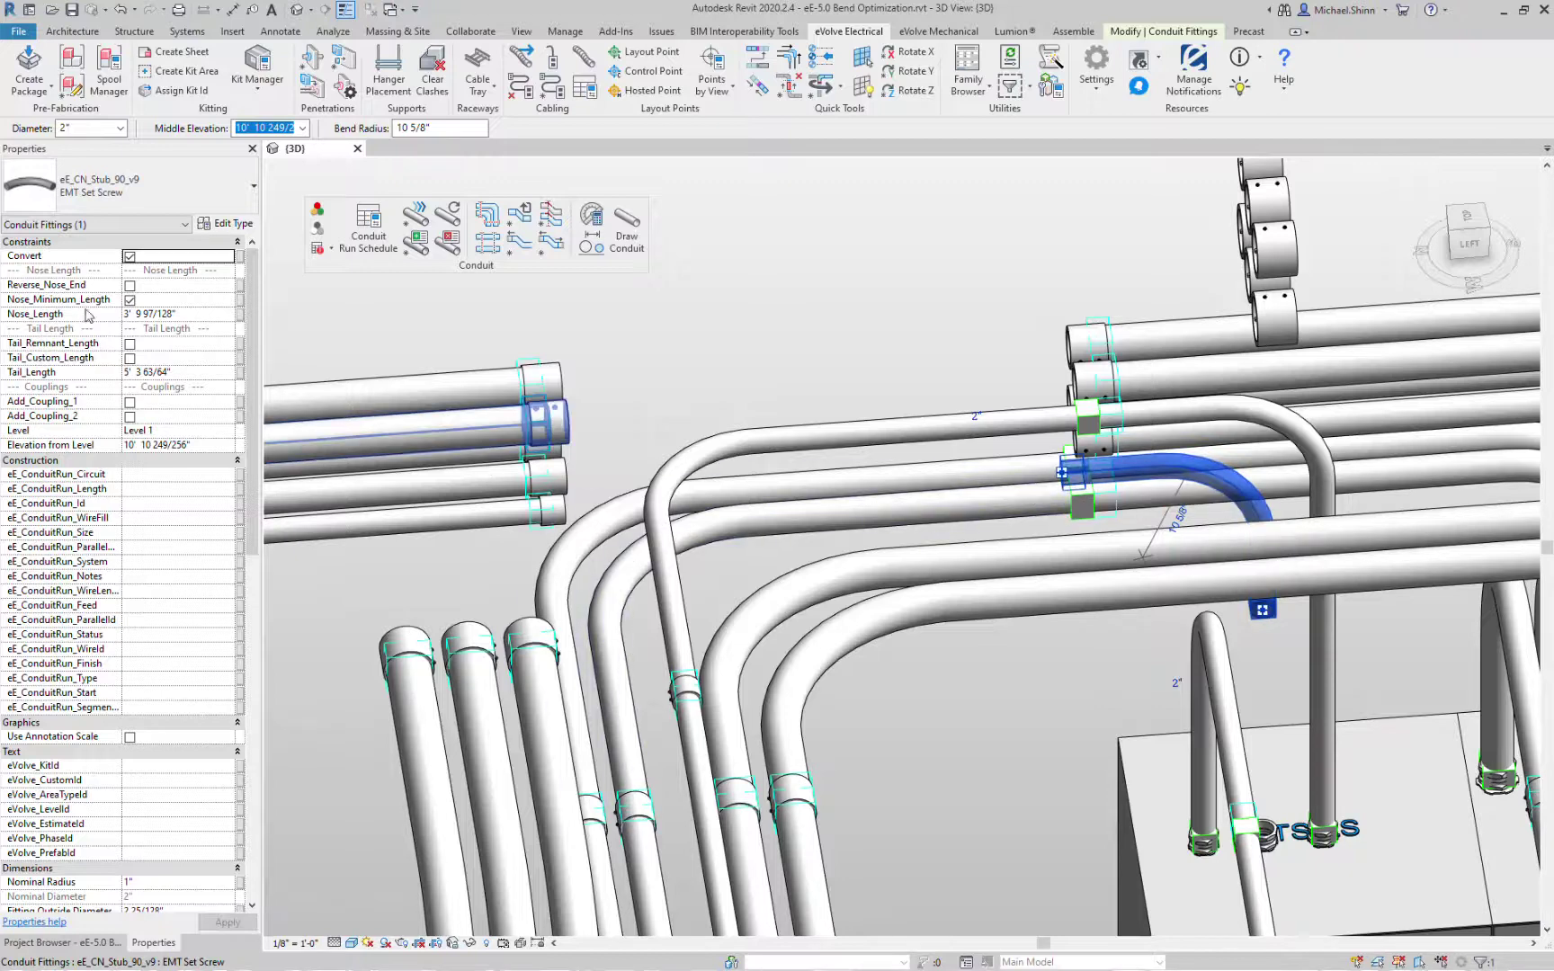
shift+middle_drag(1157, 657, 1223, 612)
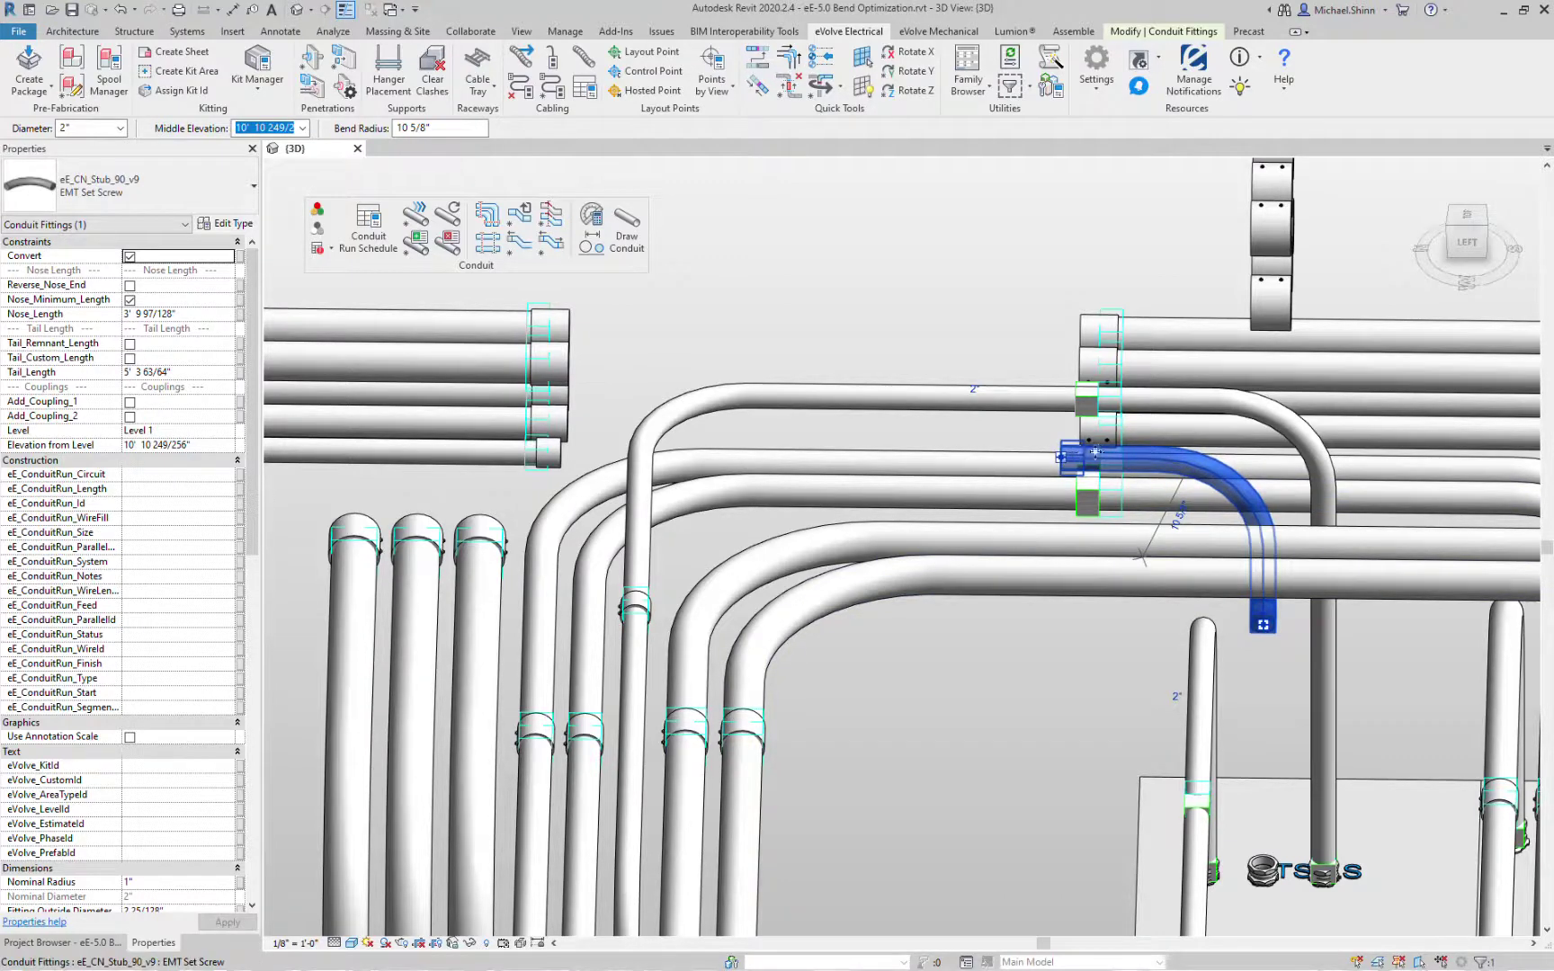
shift+middle_drag(1113, 483, 1121, 424)
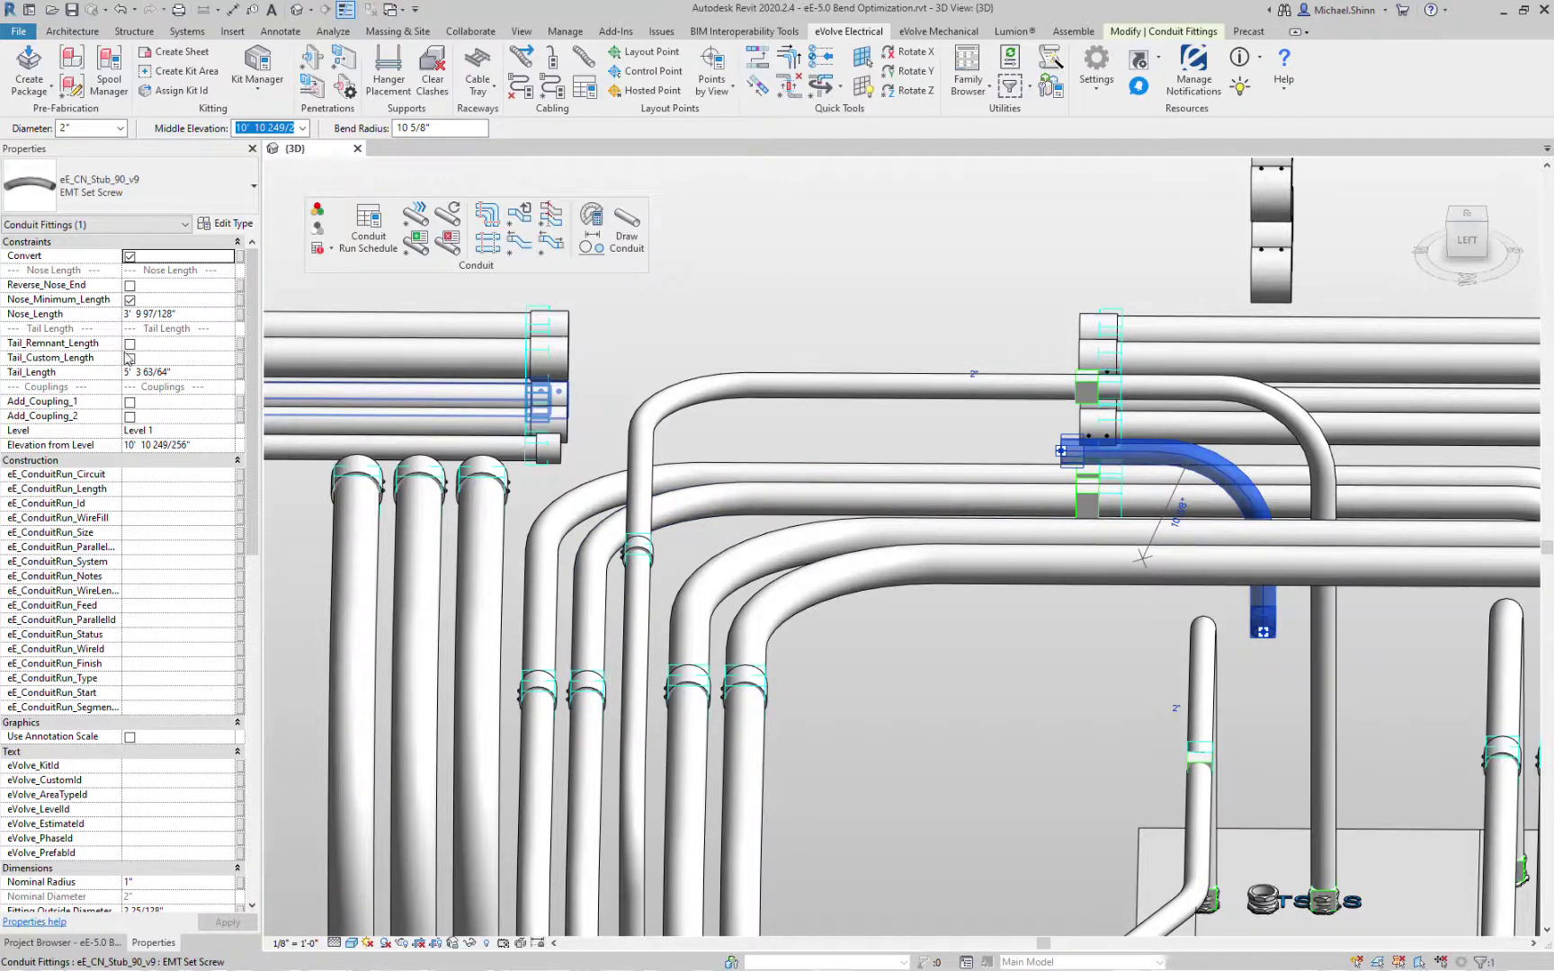
click(495, 219)
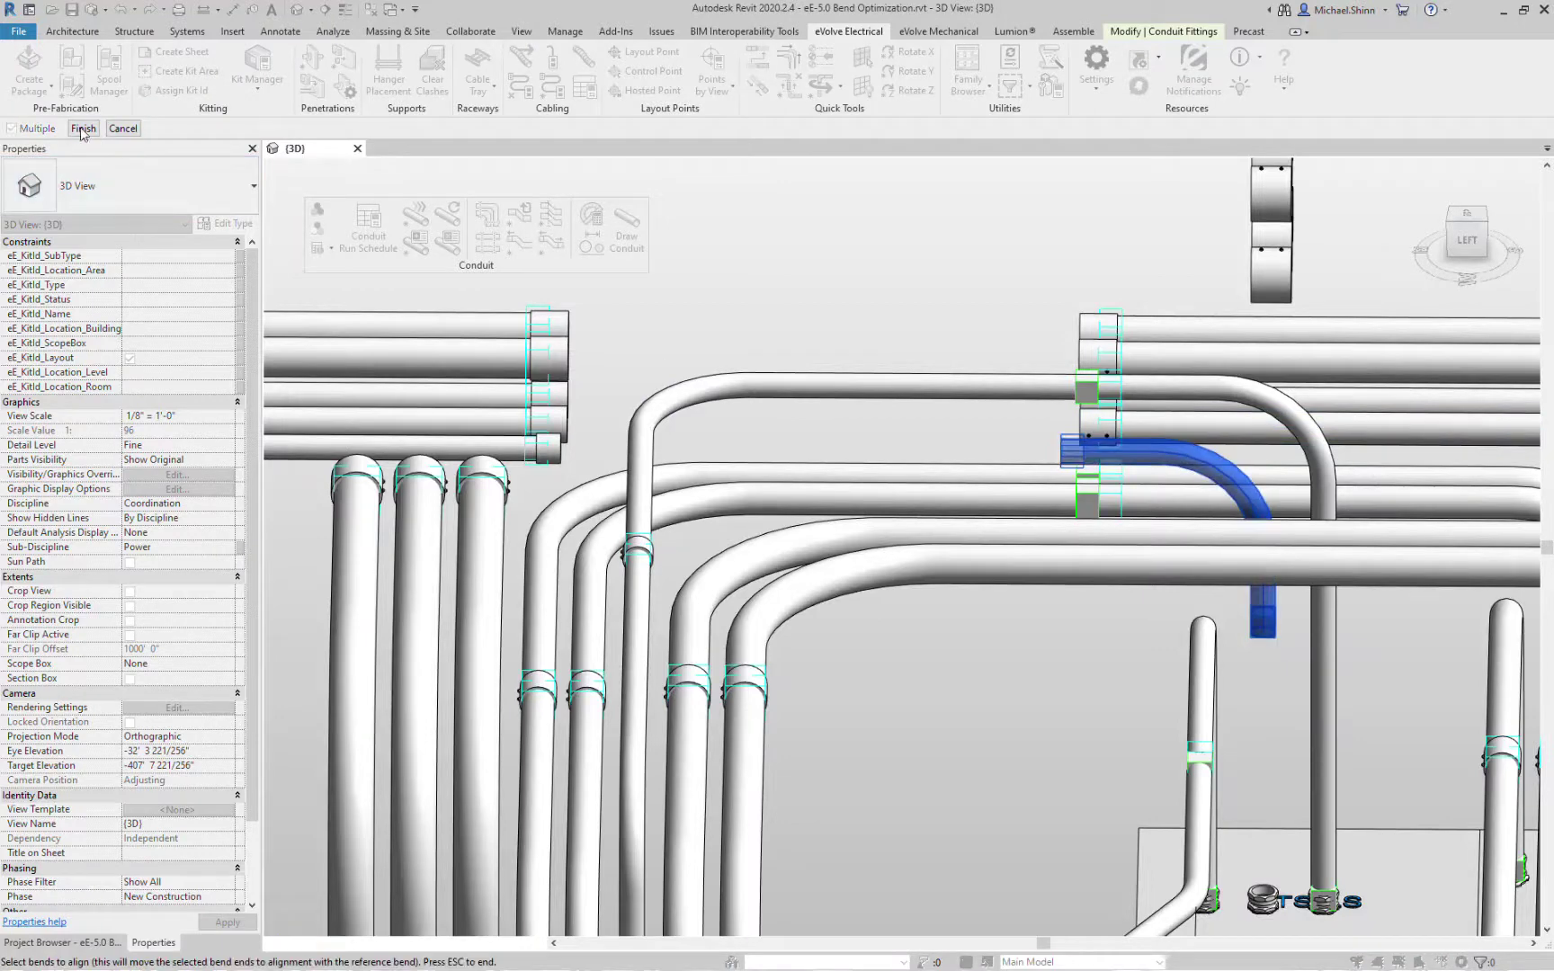
Step: Align the ATS-LS elbow to the adjacent reference bend and select it to verify
click(1145, 489)
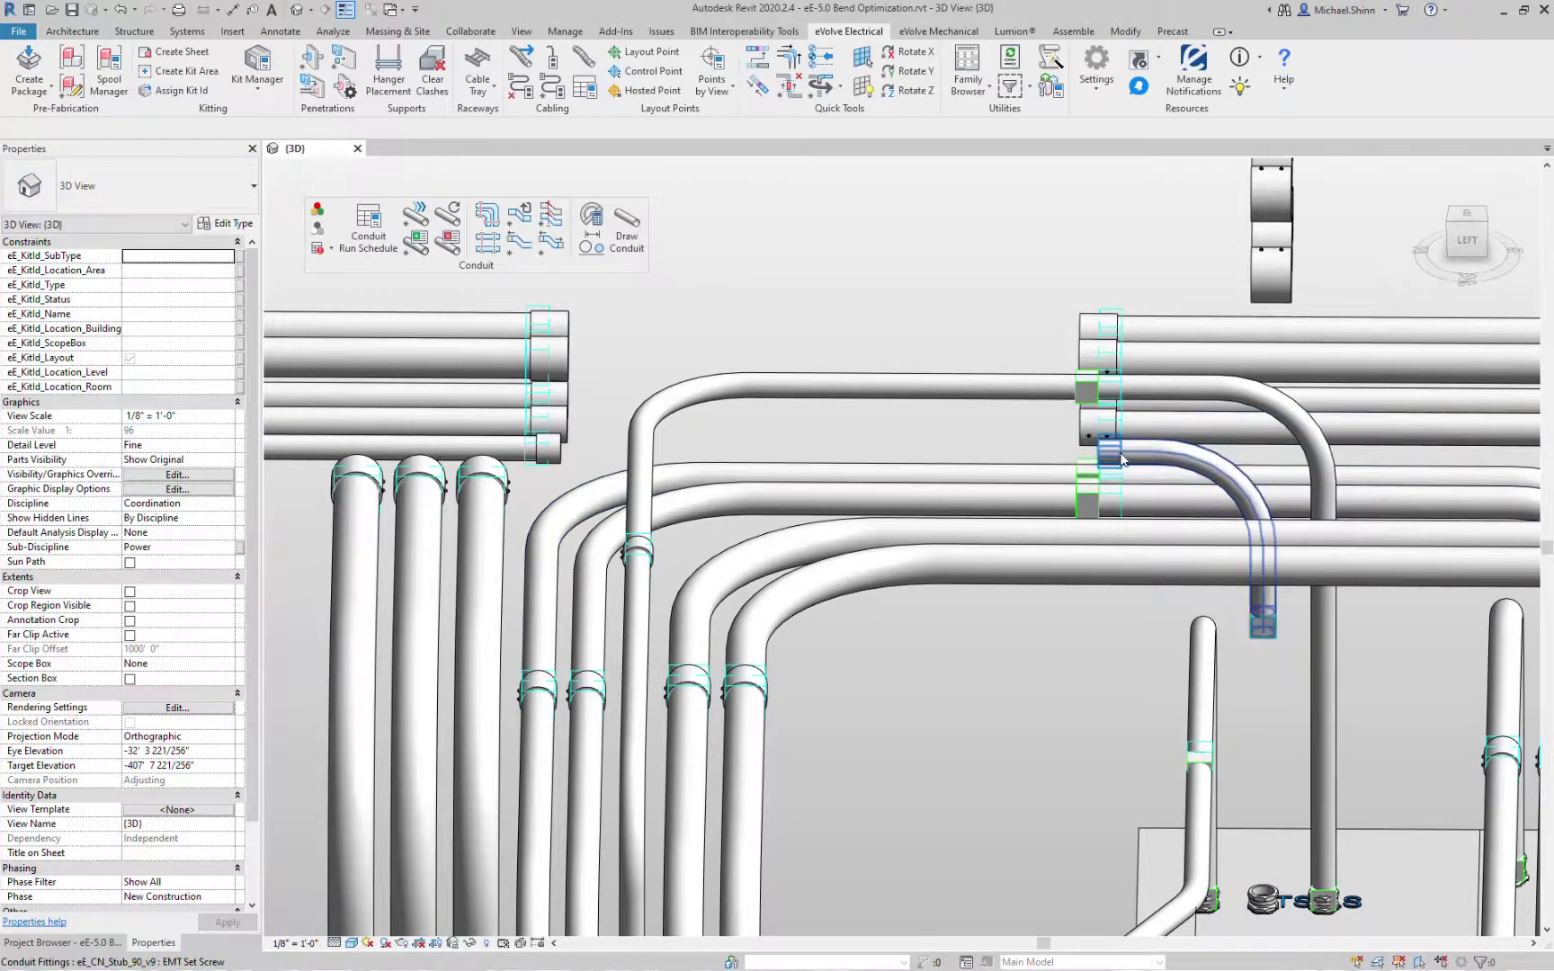
click(1108, 450)
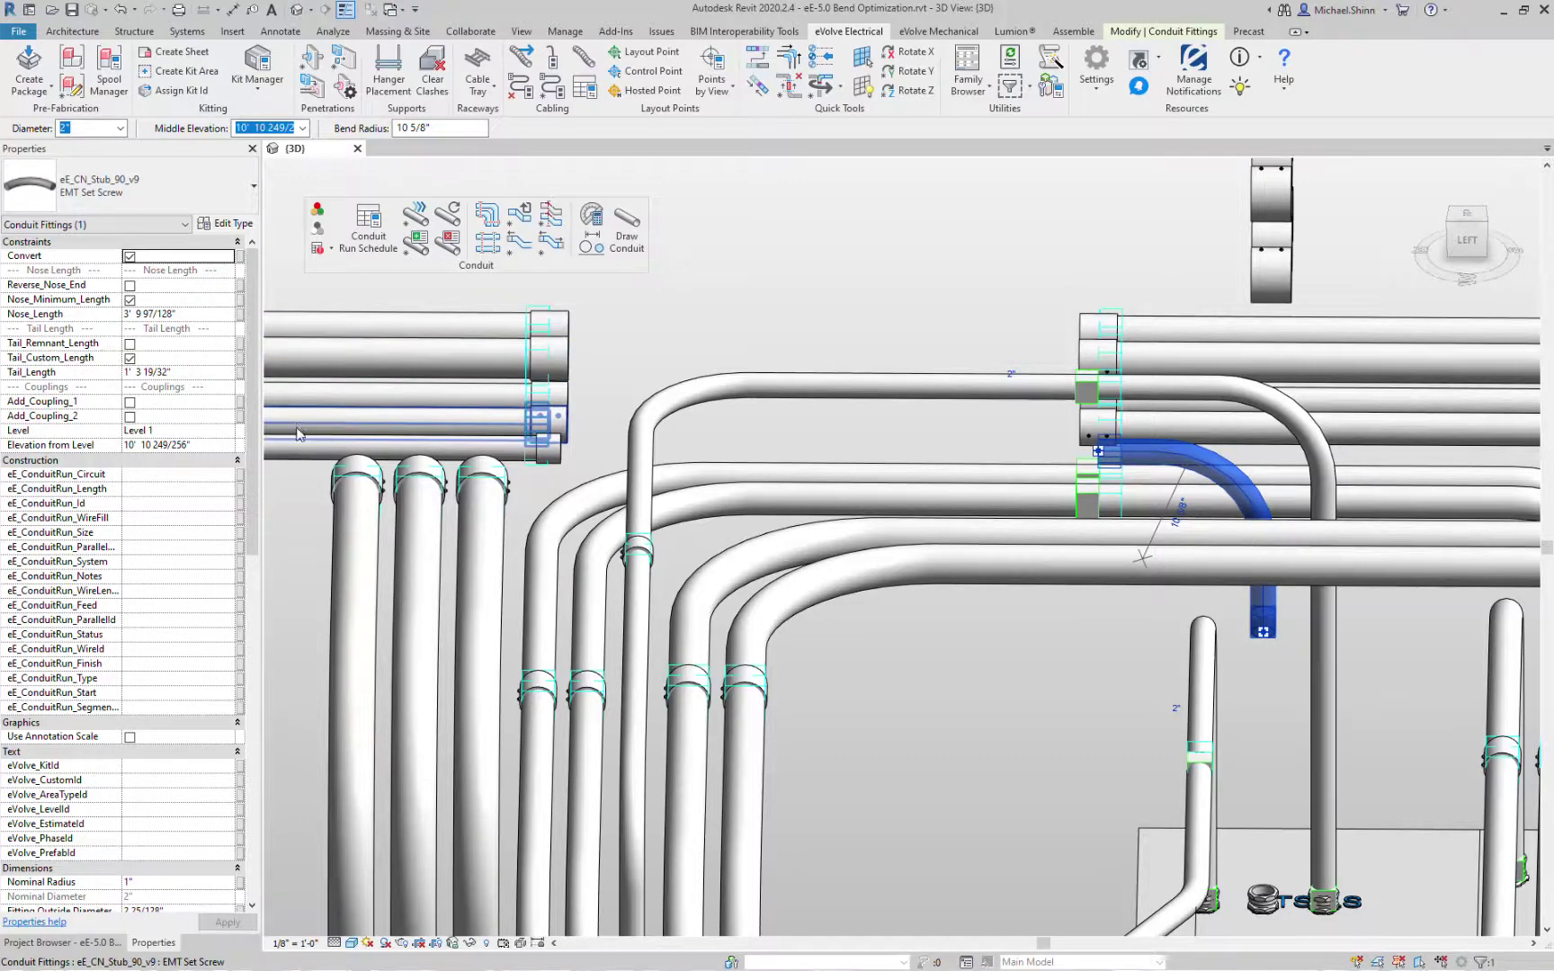
key(Escape)
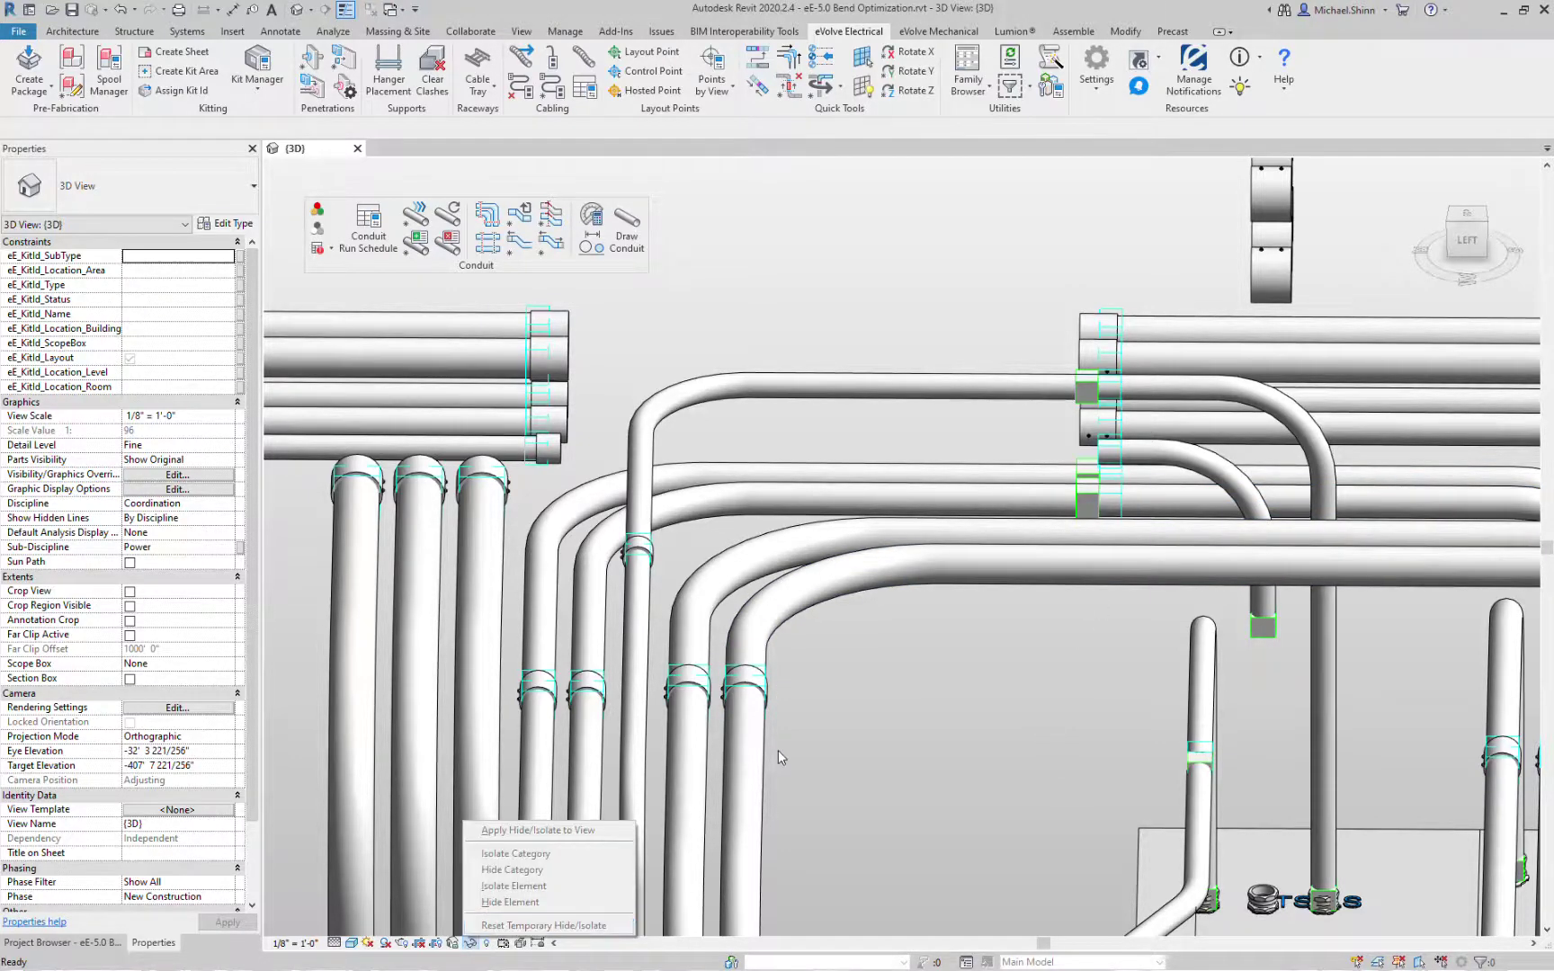
Step: Turn on Conduits in the 3D view's Visibility/Graphics and orbit to an isometric
key(v)
key(g)
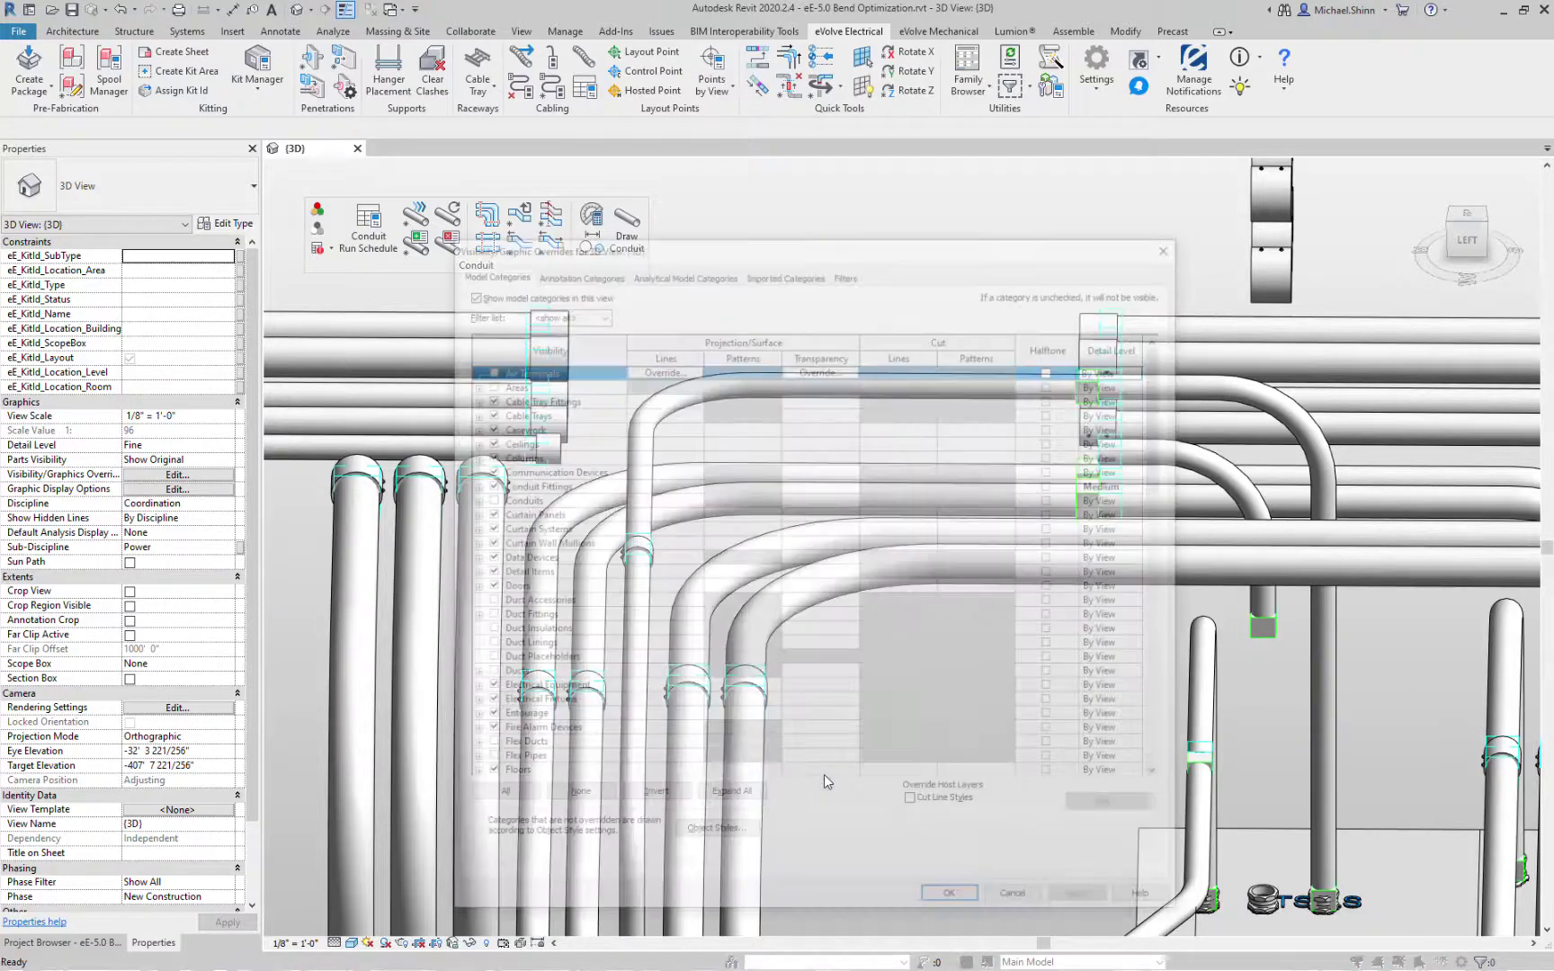
click(485, 499)
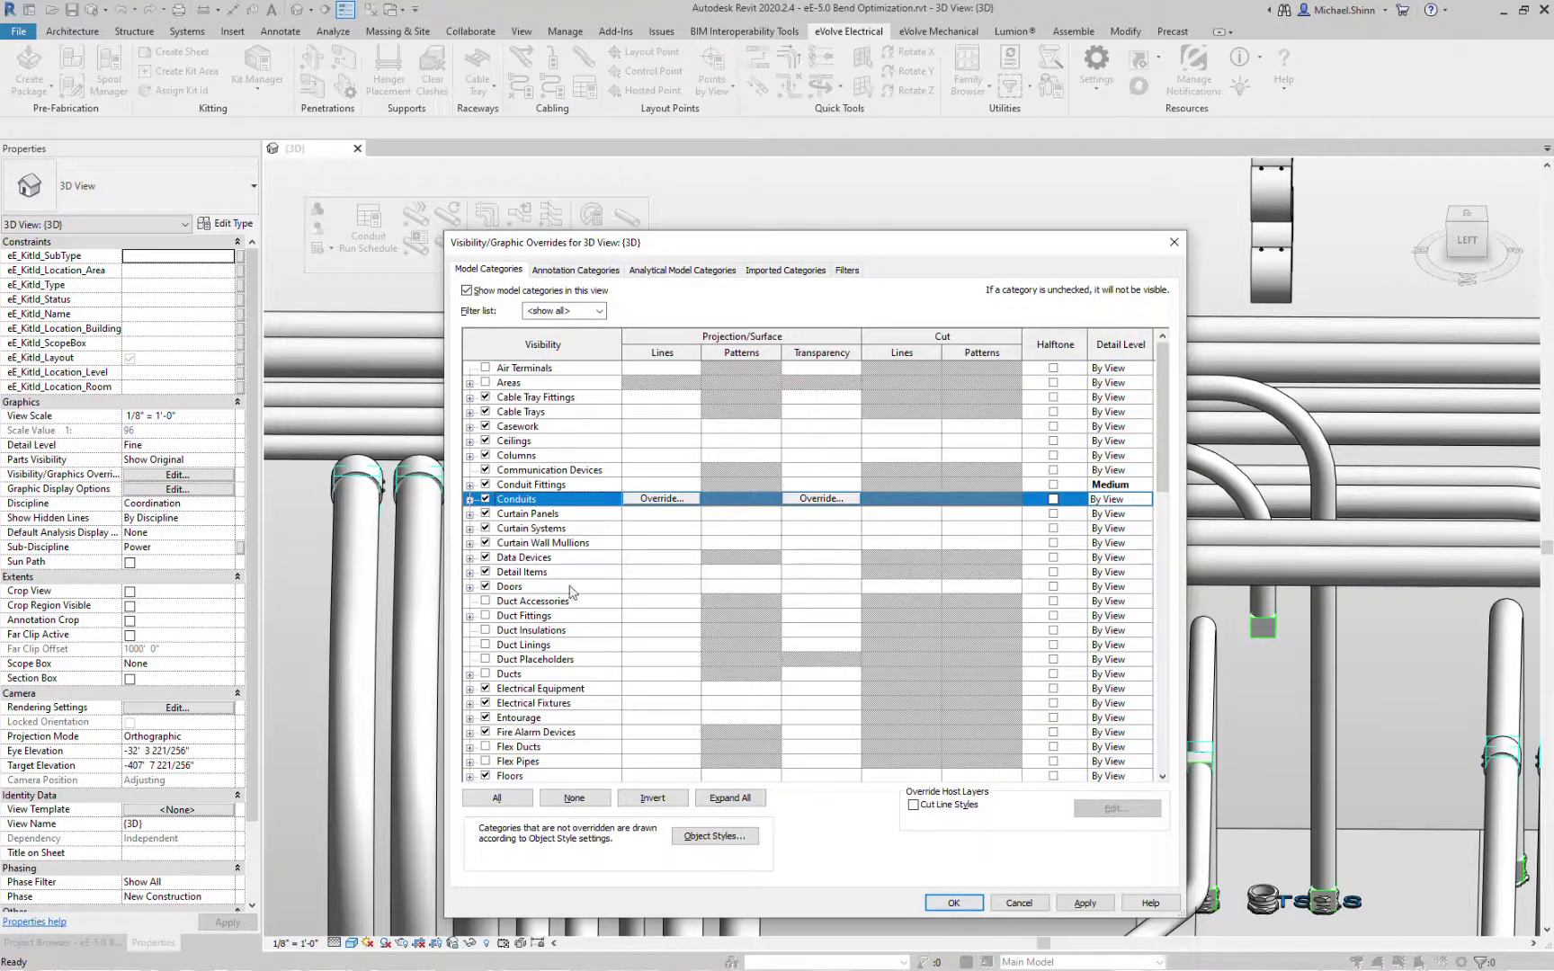
click(953, 903)
scroll(993, 524, down, 3)
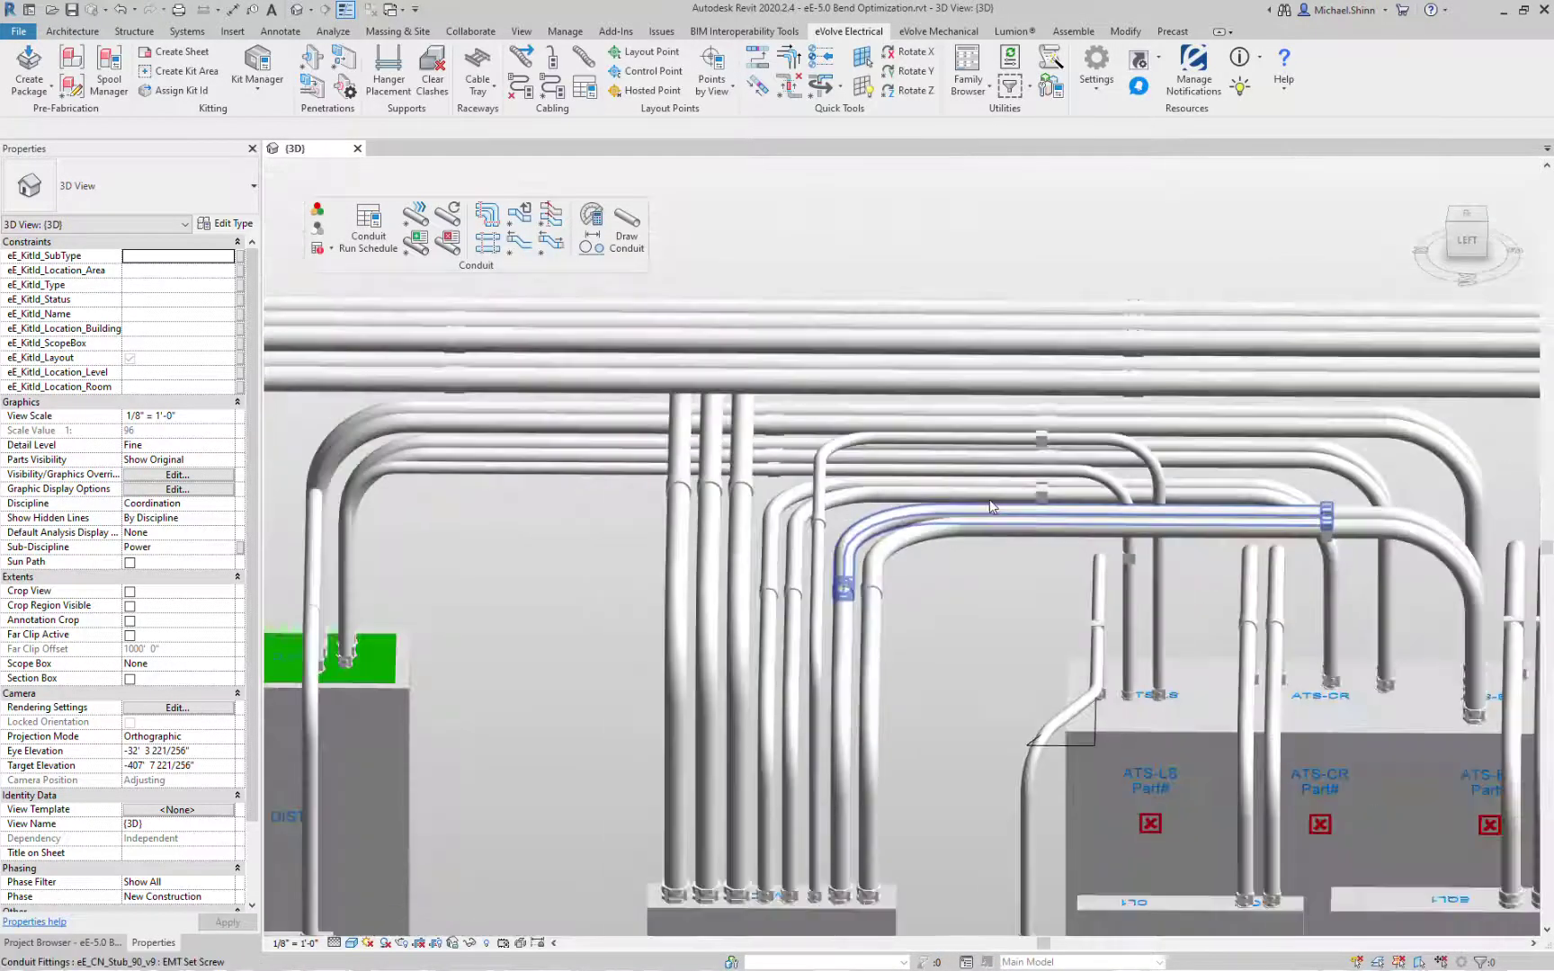
shift+middle_drag(993, 525, 901, 542)
Step: Set the Conduit Fittings detail level to Fine and select a bend above the panels
key(v)
key(g)
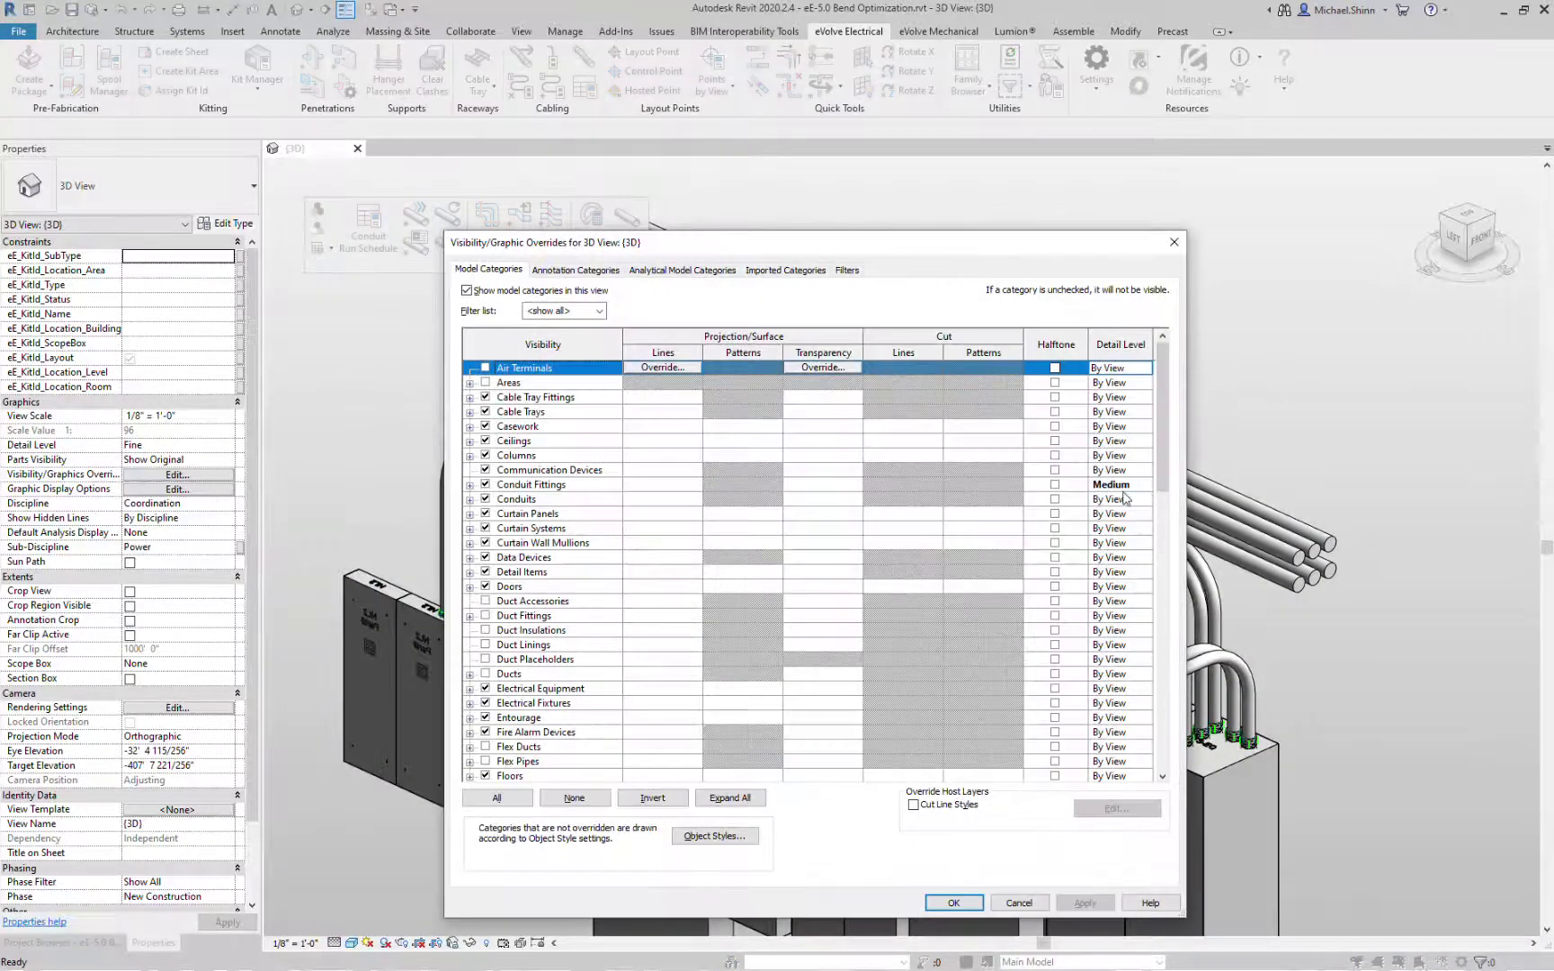
click(1123, 490)
click(1123, 490)
click(1113, 538)
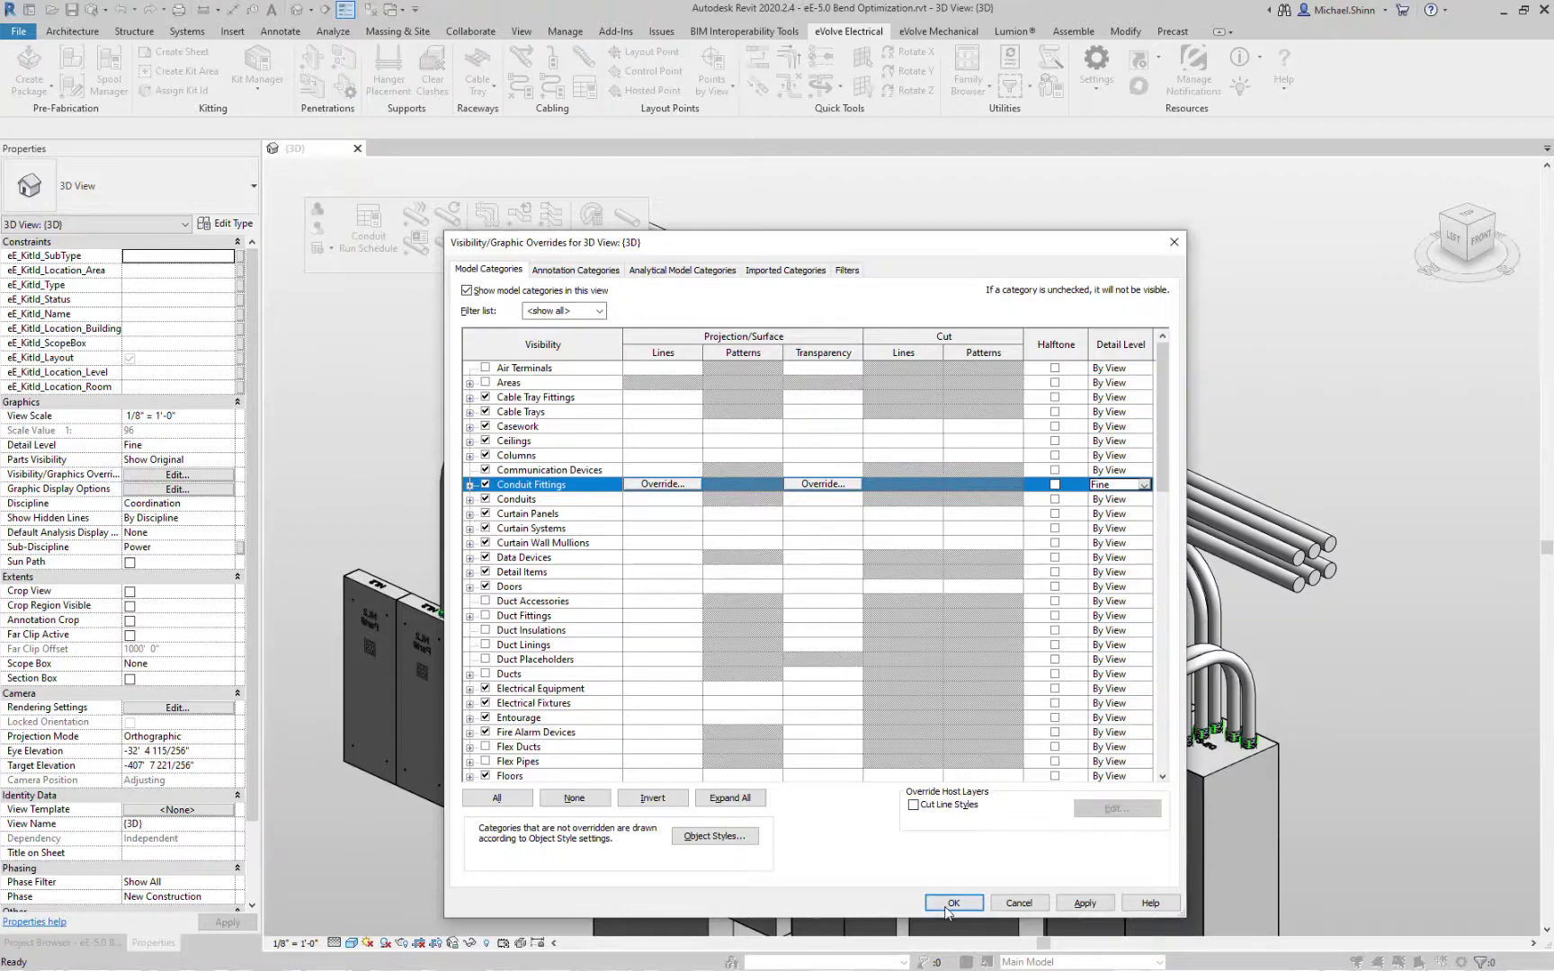
click(951, 903)
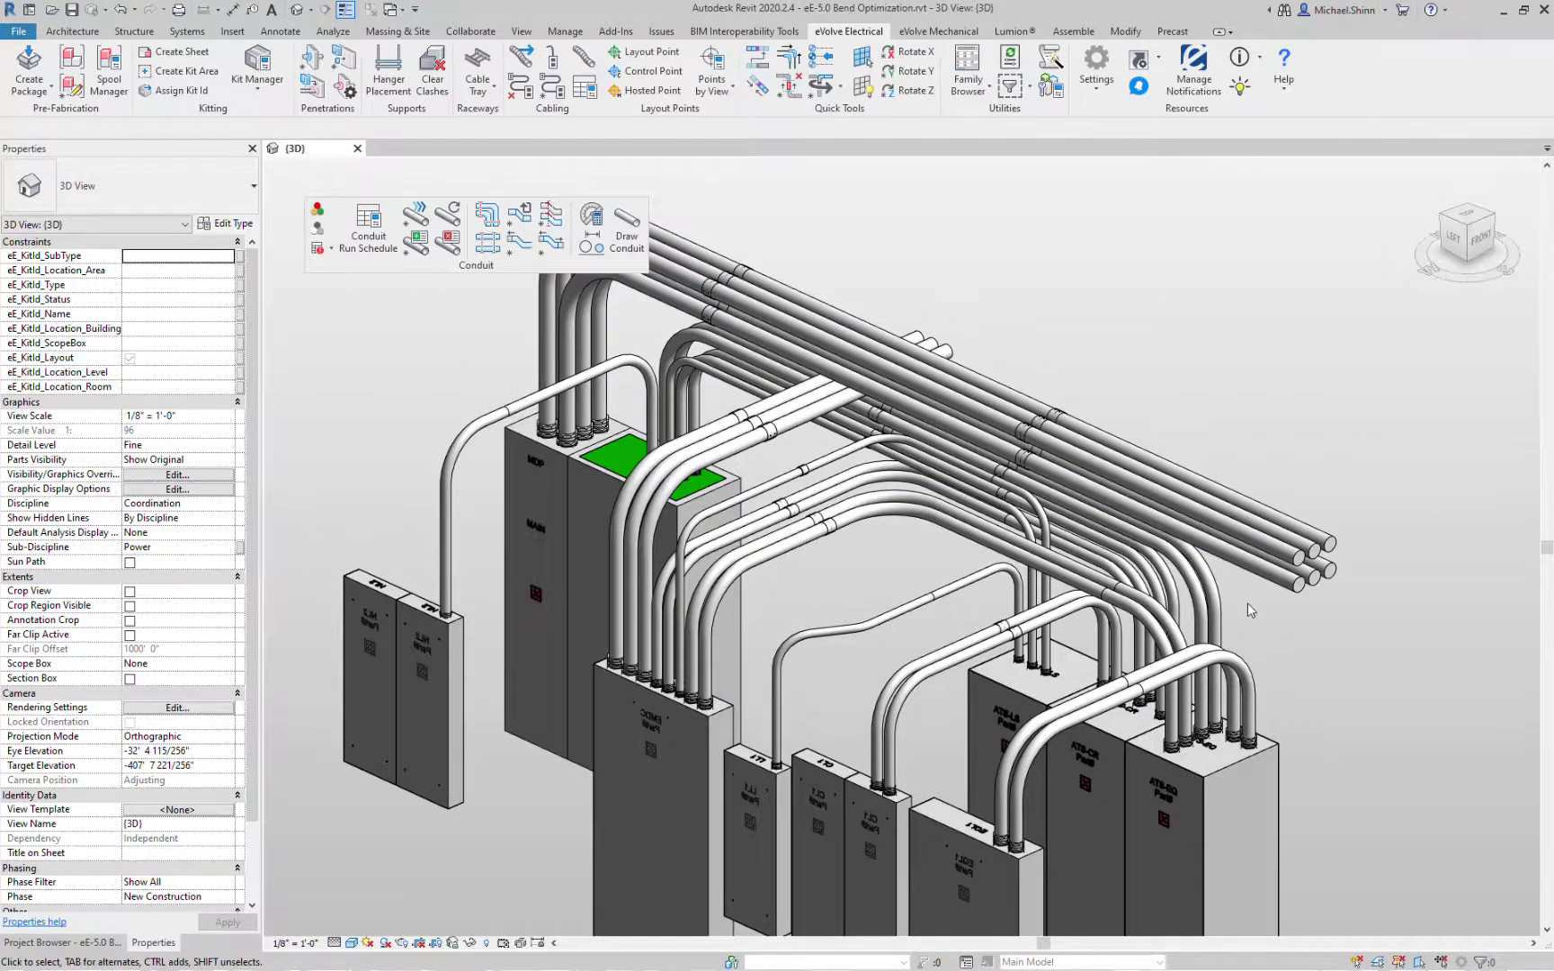
click(910, 530)
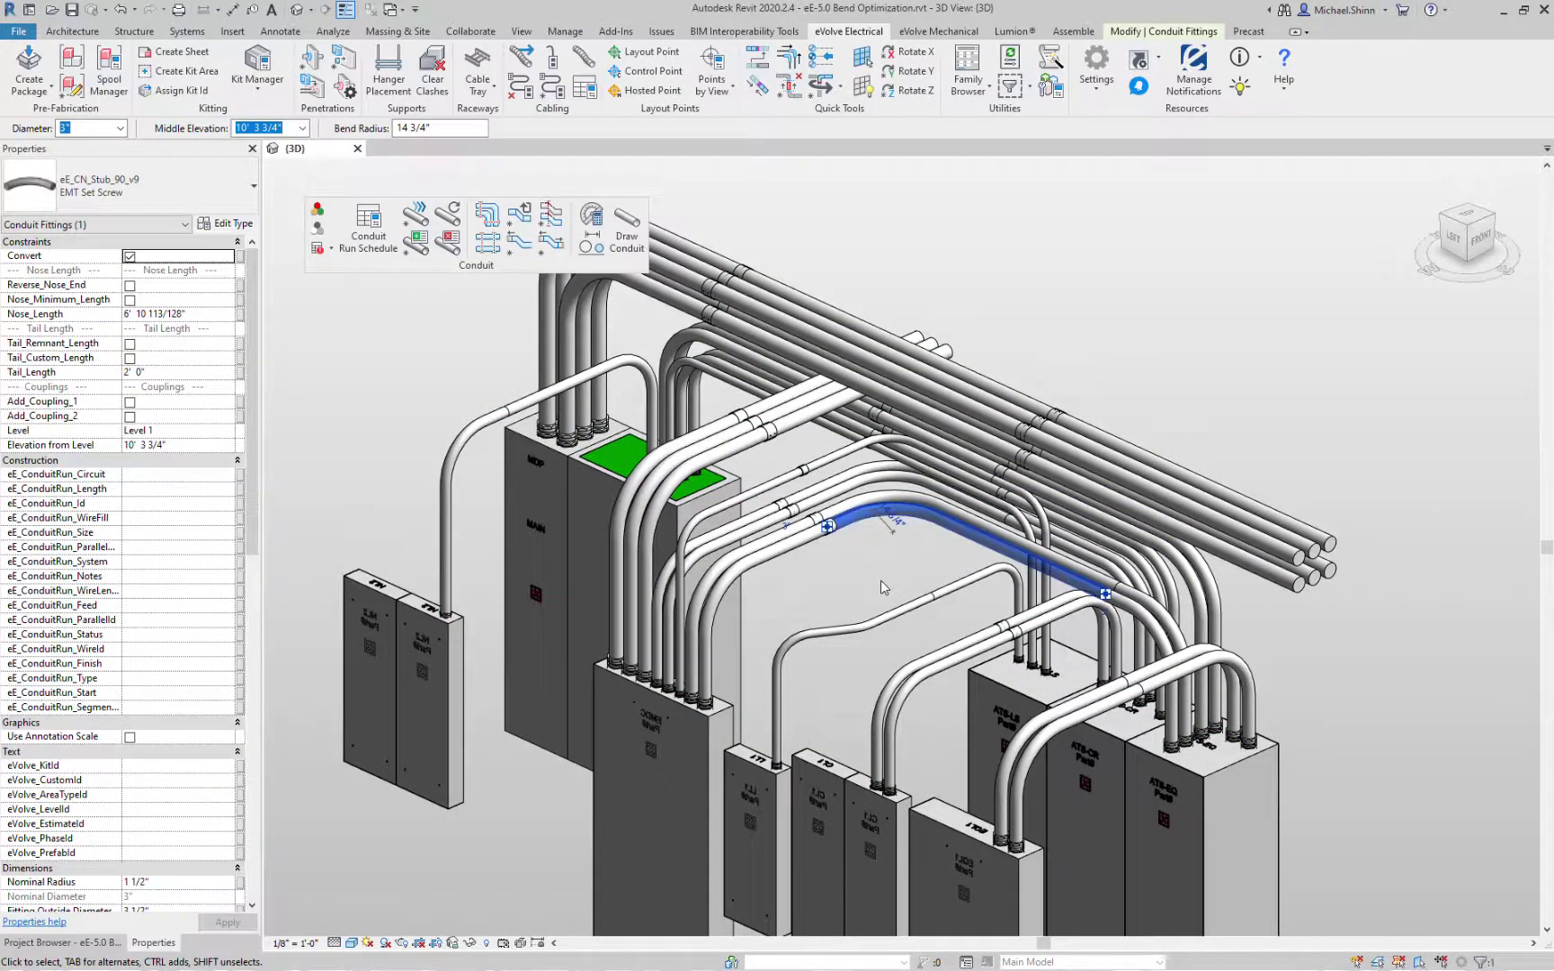
Step: Turn on Add_Coupling_1 instead of Add_Coupling_2 for the lower eE_CN_Stub_90_v9 bends and the eE_CN_Kick_90_v9 kick
ctrl+click(890, 508)
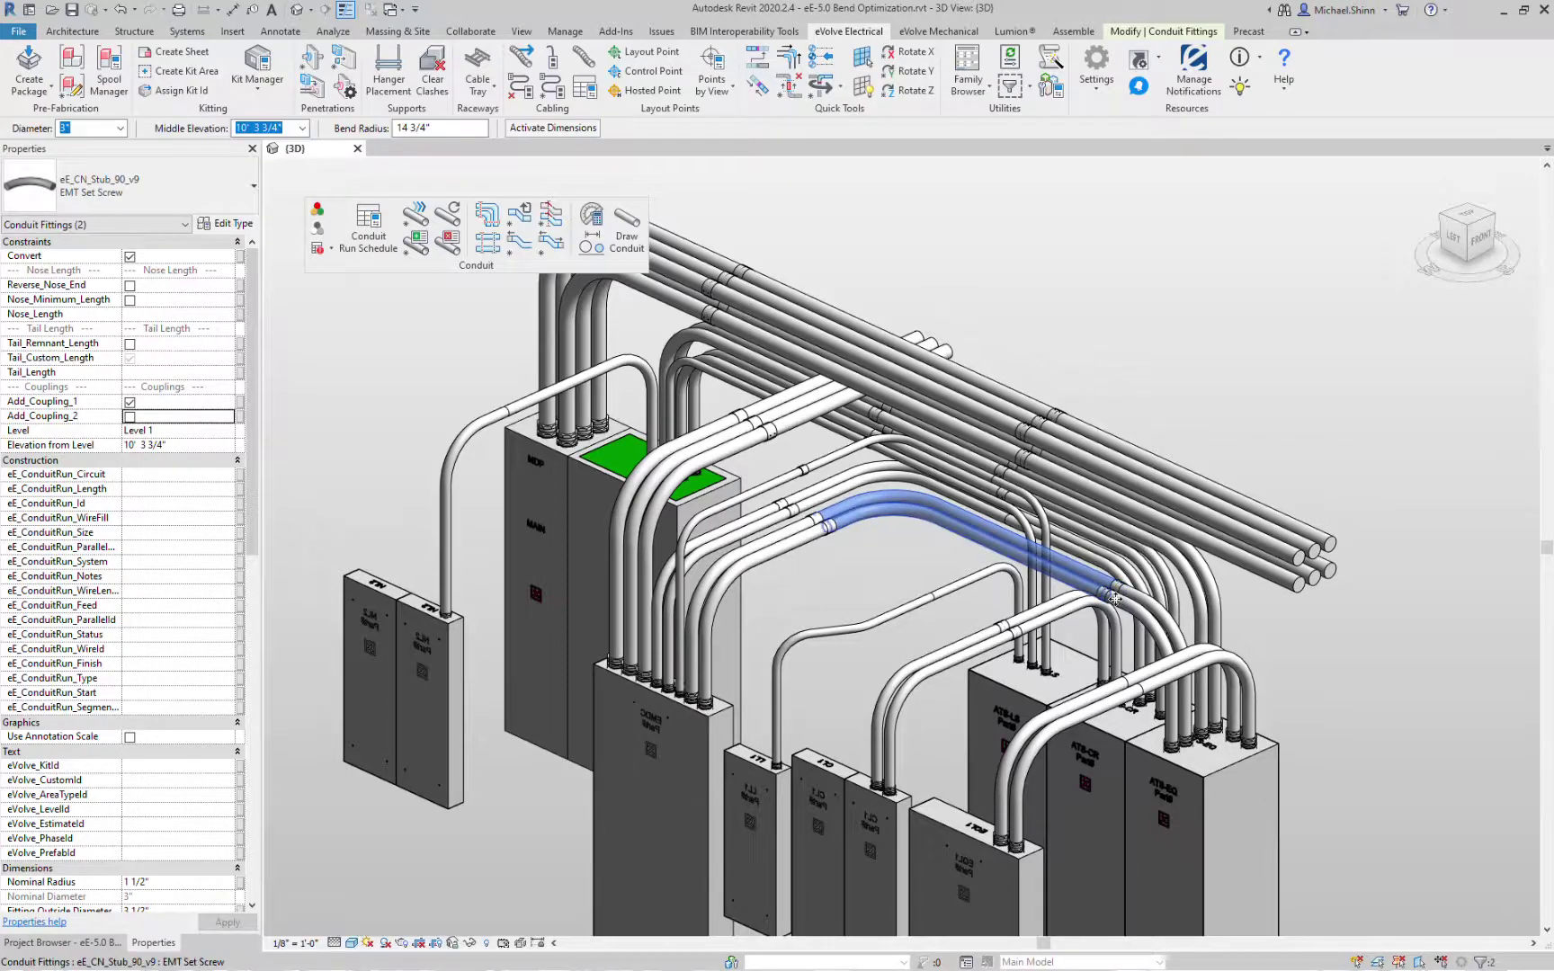
key(Escape)
click(1143, 713)
shift+middle_drag(1144, 712, 1057, 685)
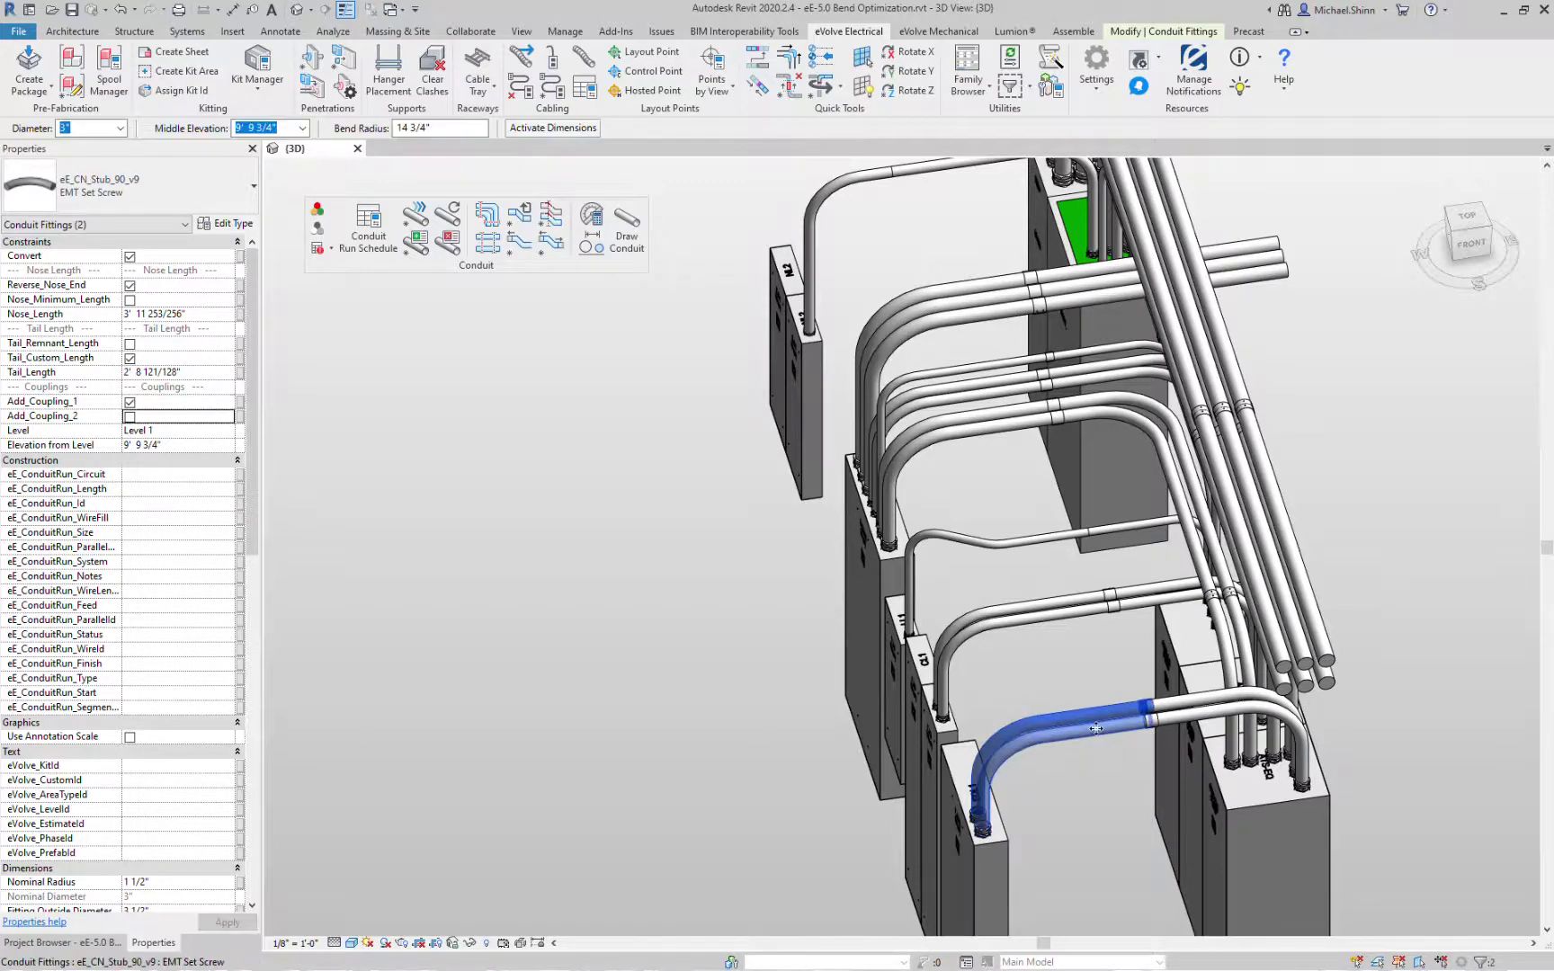
key(Escape)
click(1035, 538)
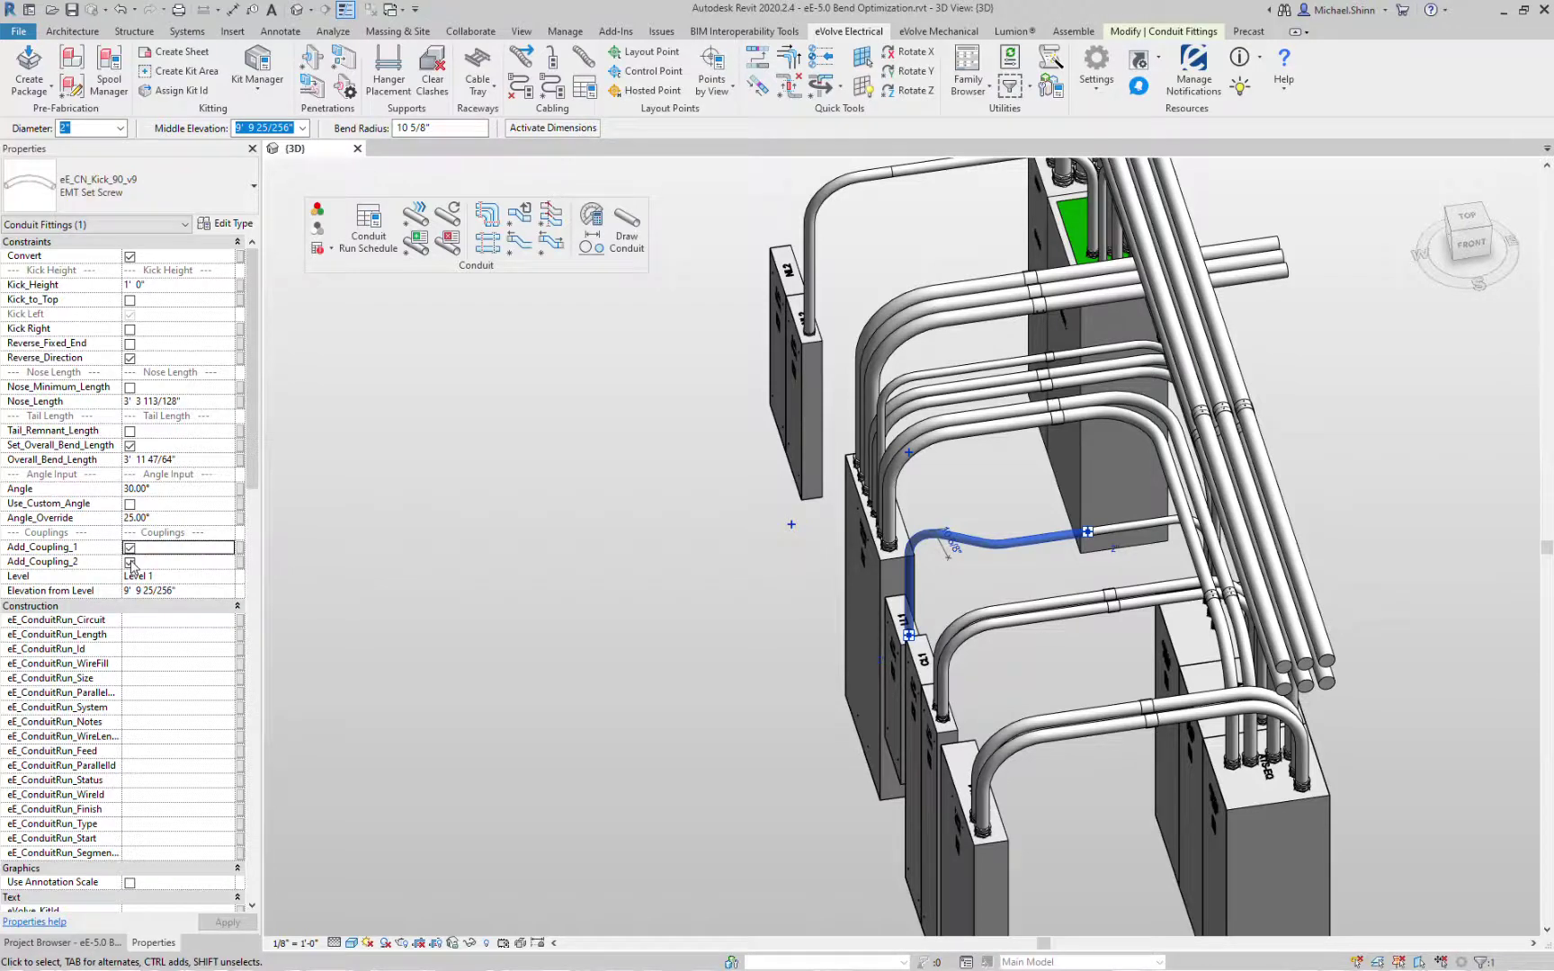
key(Escape)
middle_drag(986, 417, 975, 587)
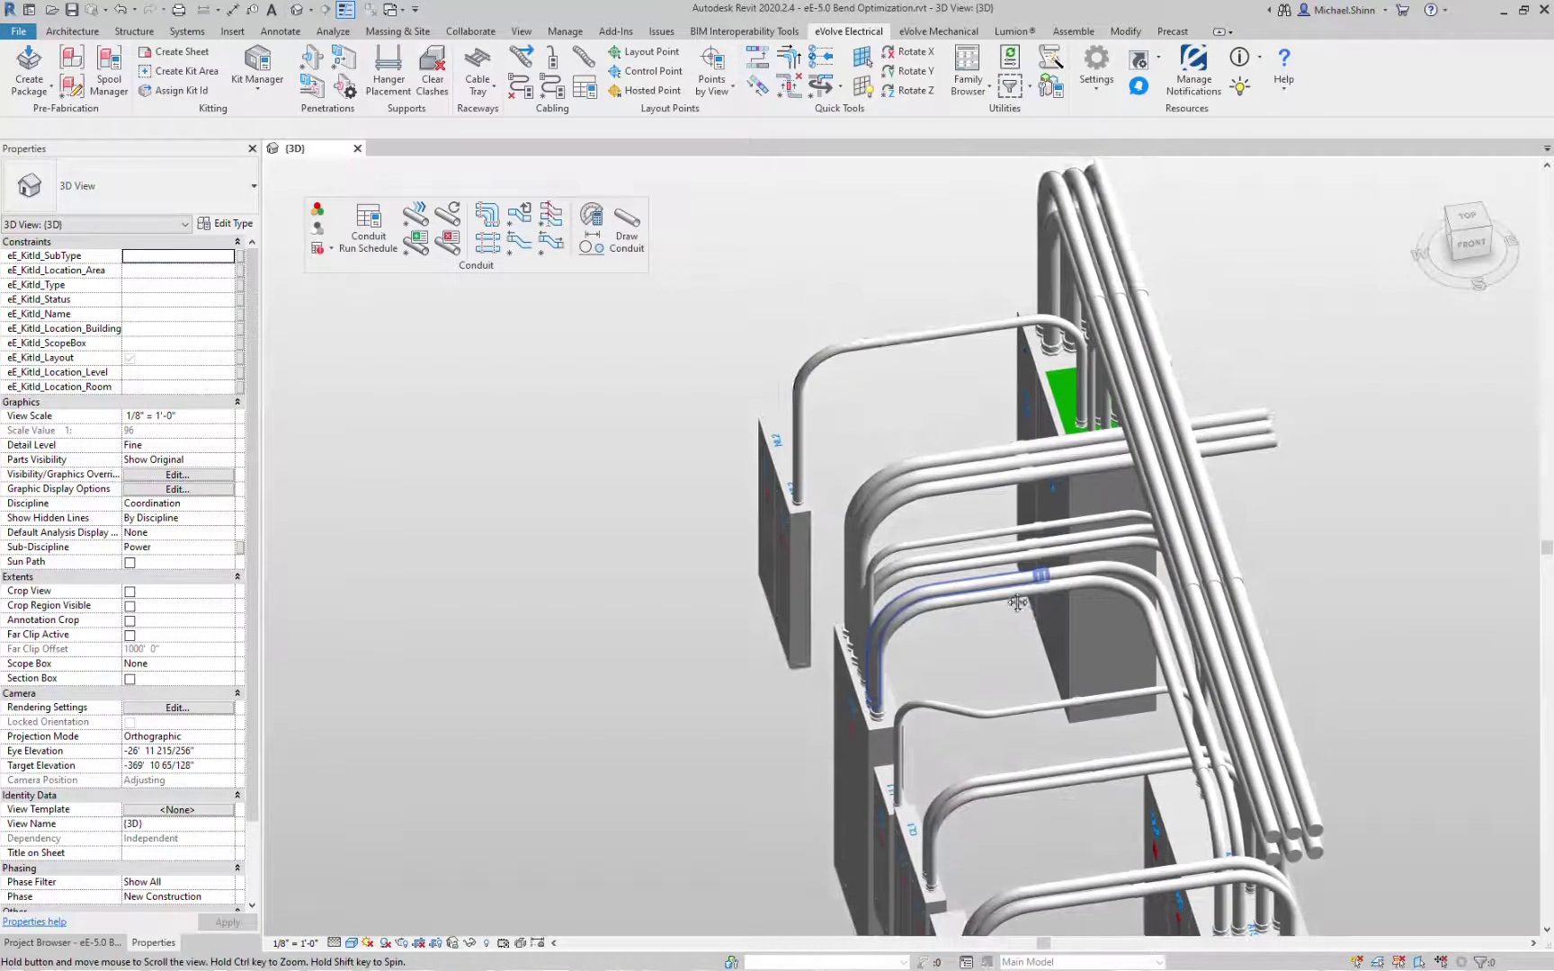
Step: Align the top run's eE_CN_Stub_90_v9 bend to a reference bend on the stacked runs below with Align Bends
scroll(981, 465, down, 1)
click(970, 363)
mouse_move(1000, 468)
shift+middle_down()
mouse_move(964, 444)
mouse_move(973, 455)
shift+middle_up()
key(Escape)
click(956, 360)
click(979, 384)
click(487, 218)
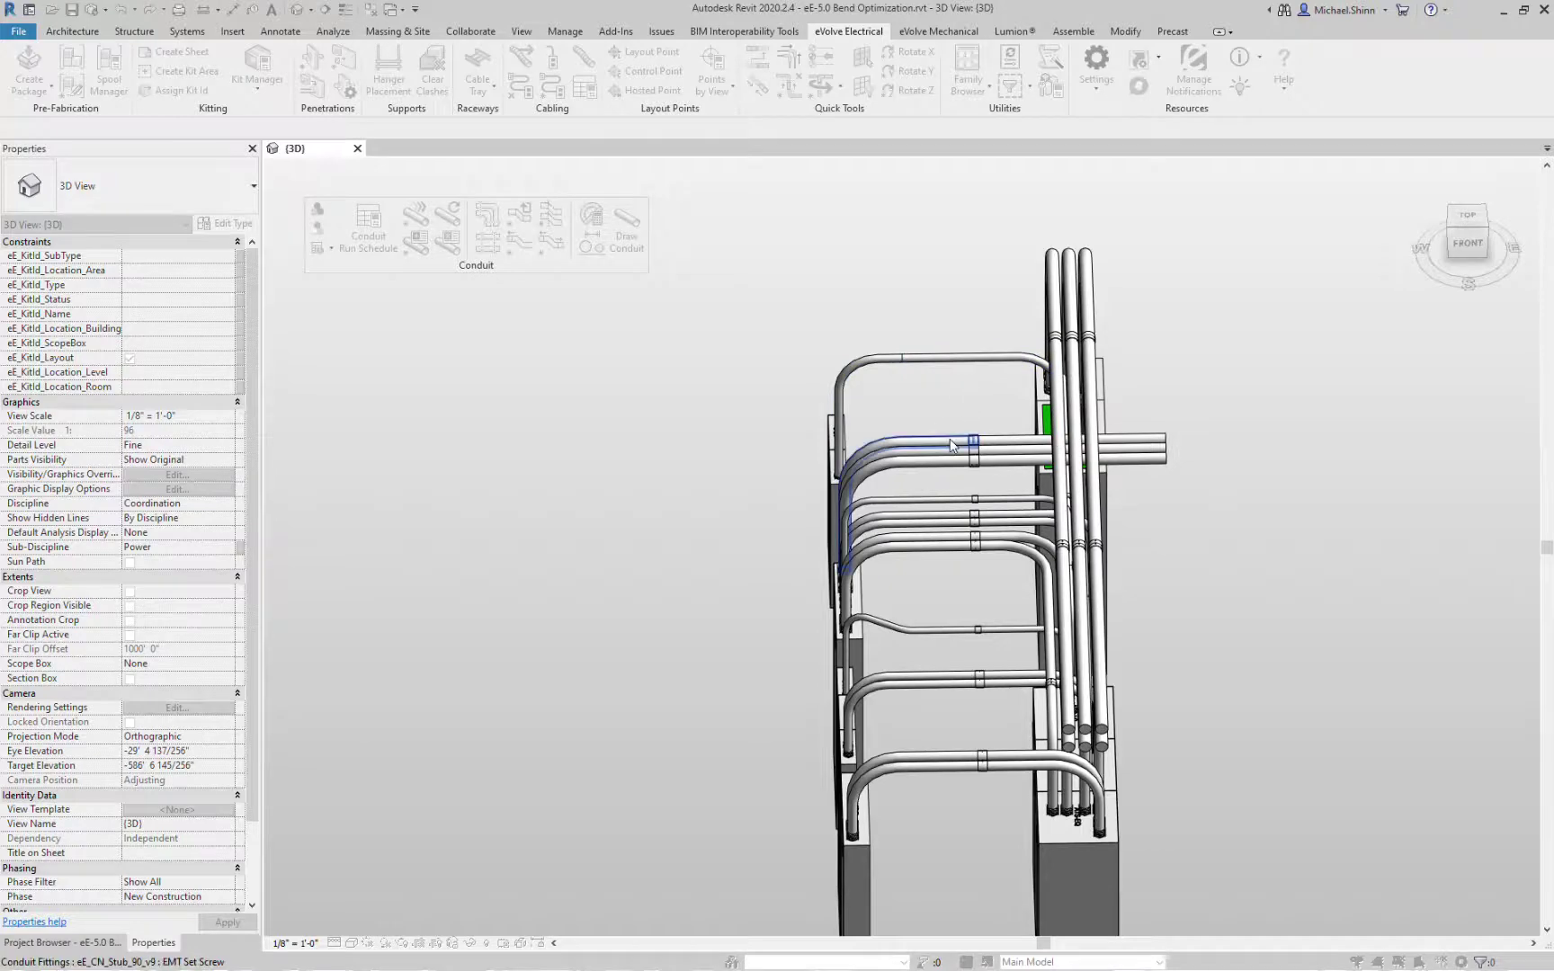
click(952, 445)
click(947, 359)
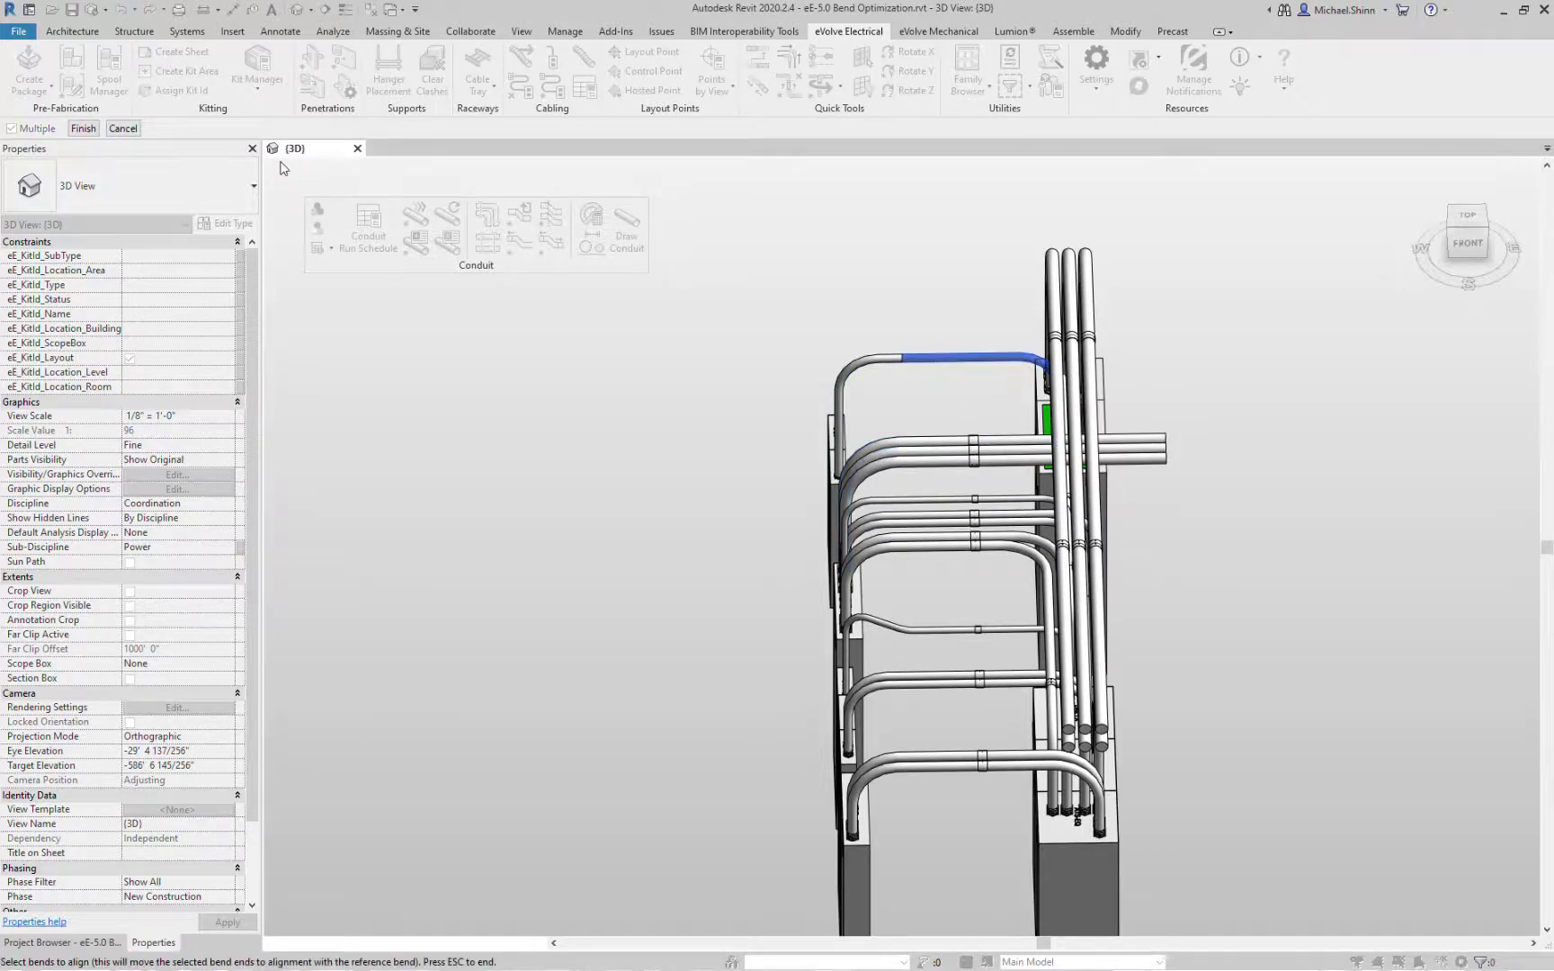
click(83, 128)
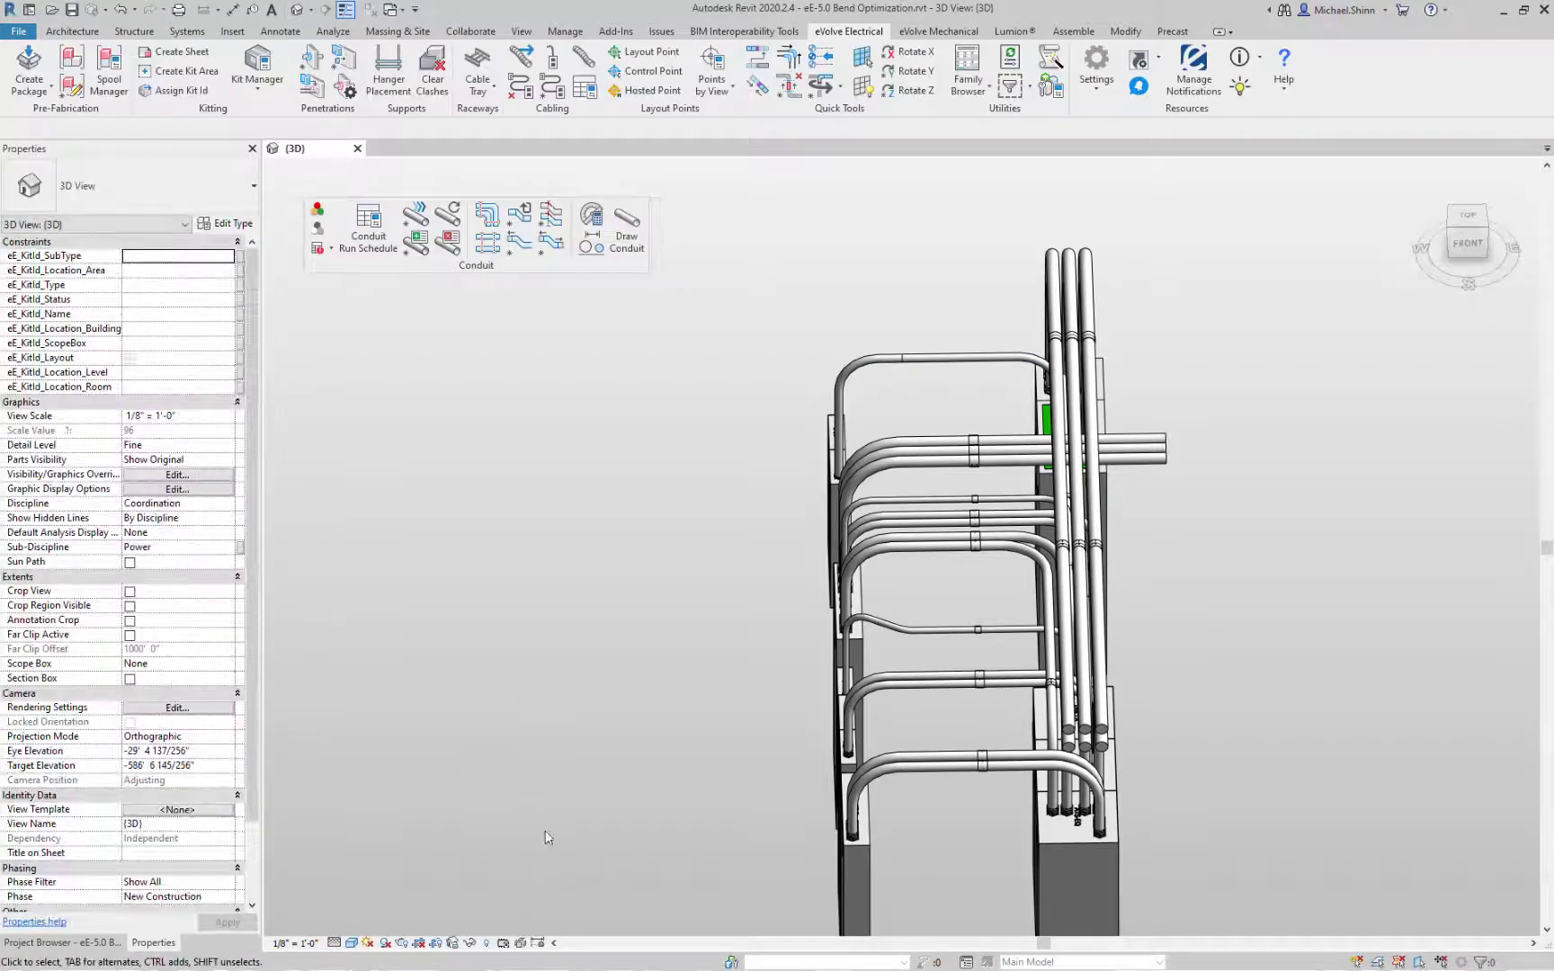
Step: Set the Conduit Fittings detail level override back to Medium in Visibility/Graphics
key(v)
key(g)
click(1115, 485)
click(1144, 485)
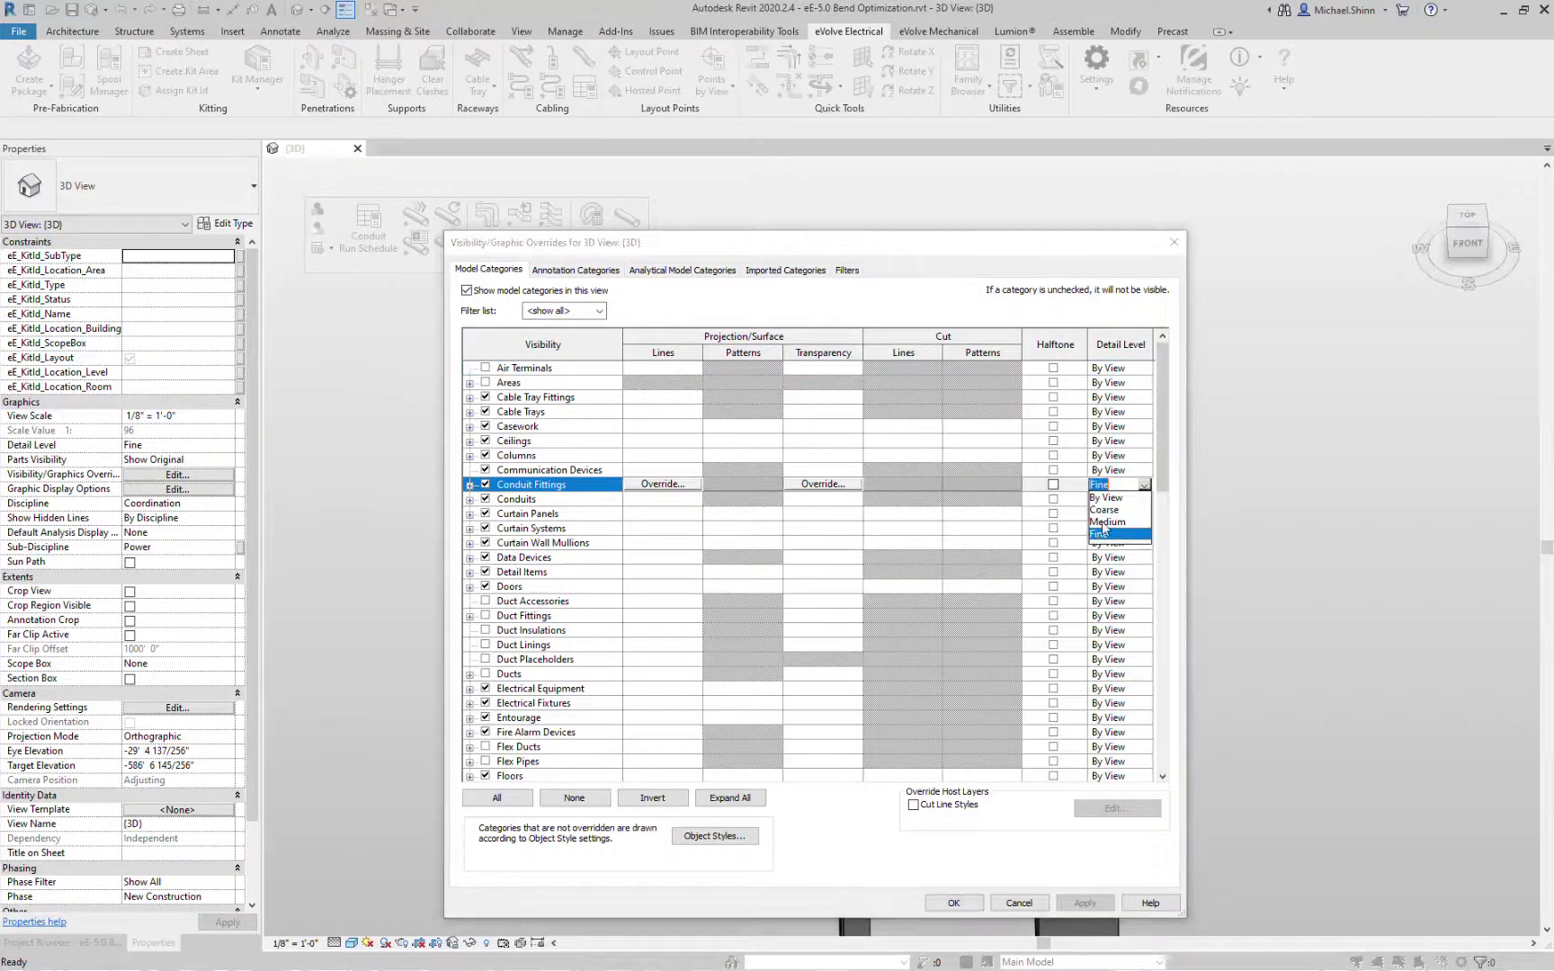
click(1110, 528)
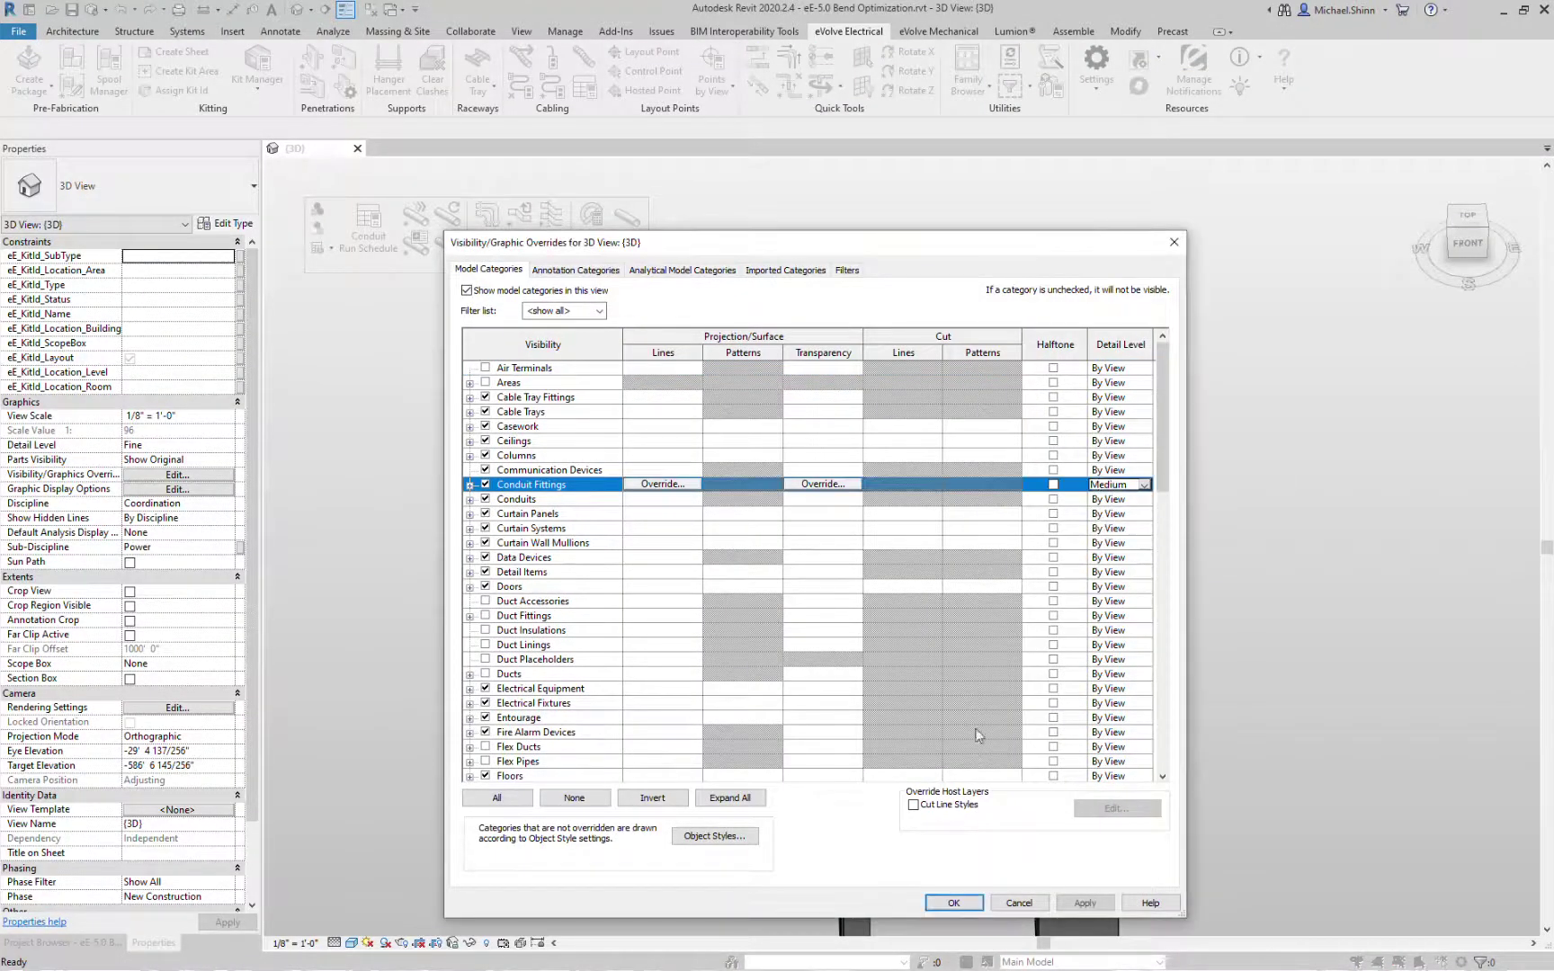
click(955, 905)
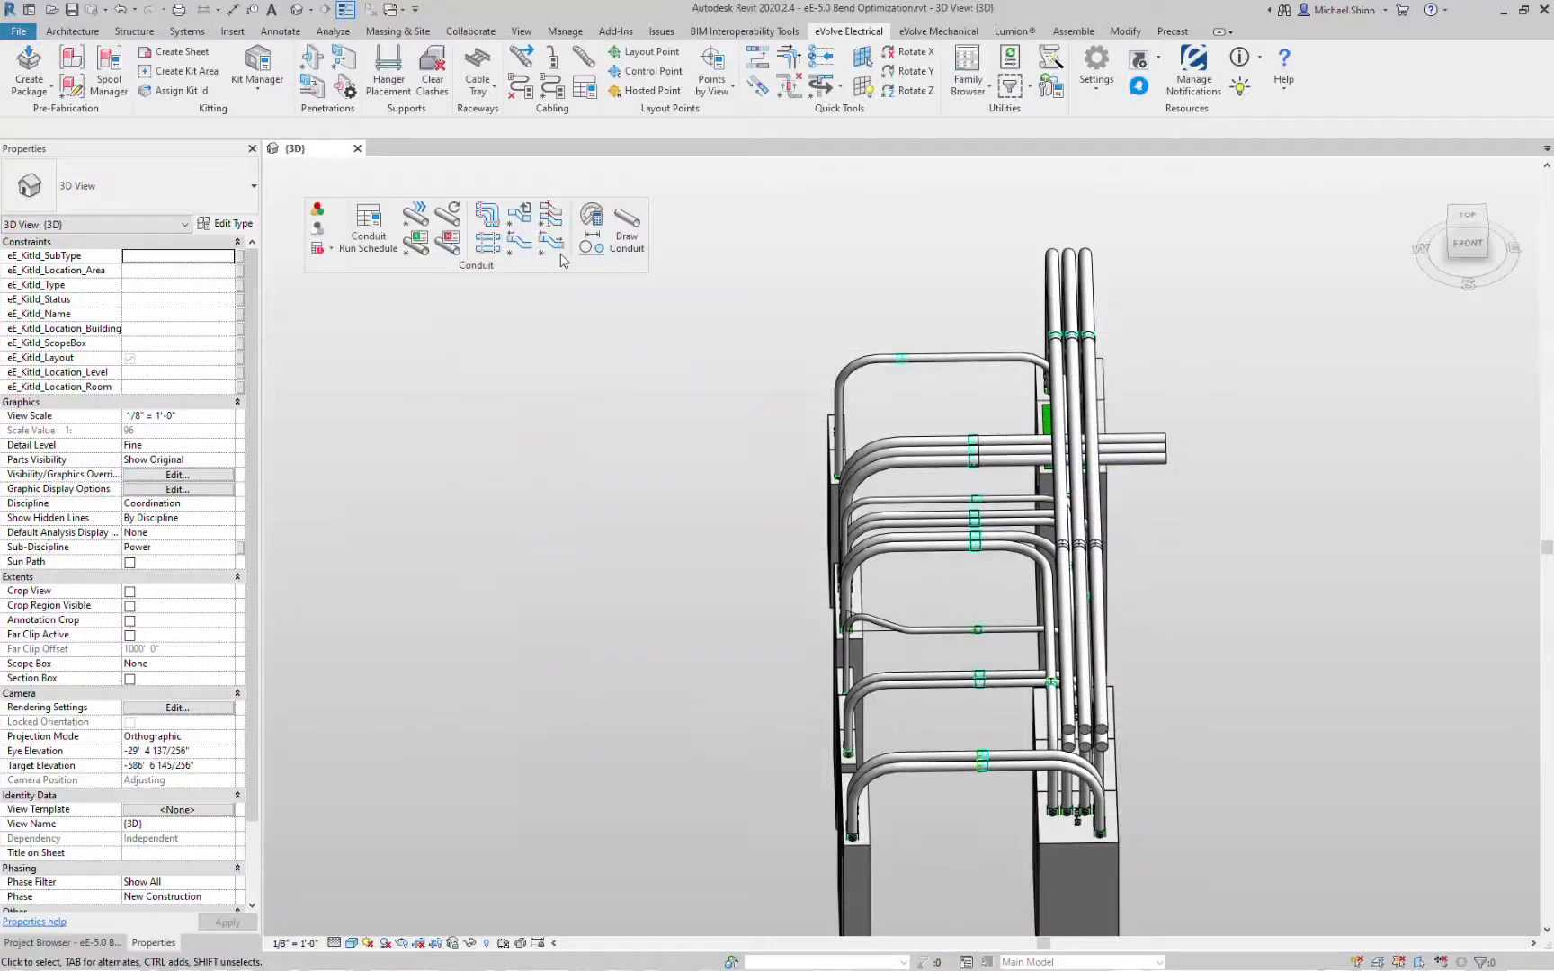
Step: Align bends to the top-left reference bend, then crossing-select all 14 conduit bends
click(490, 219)
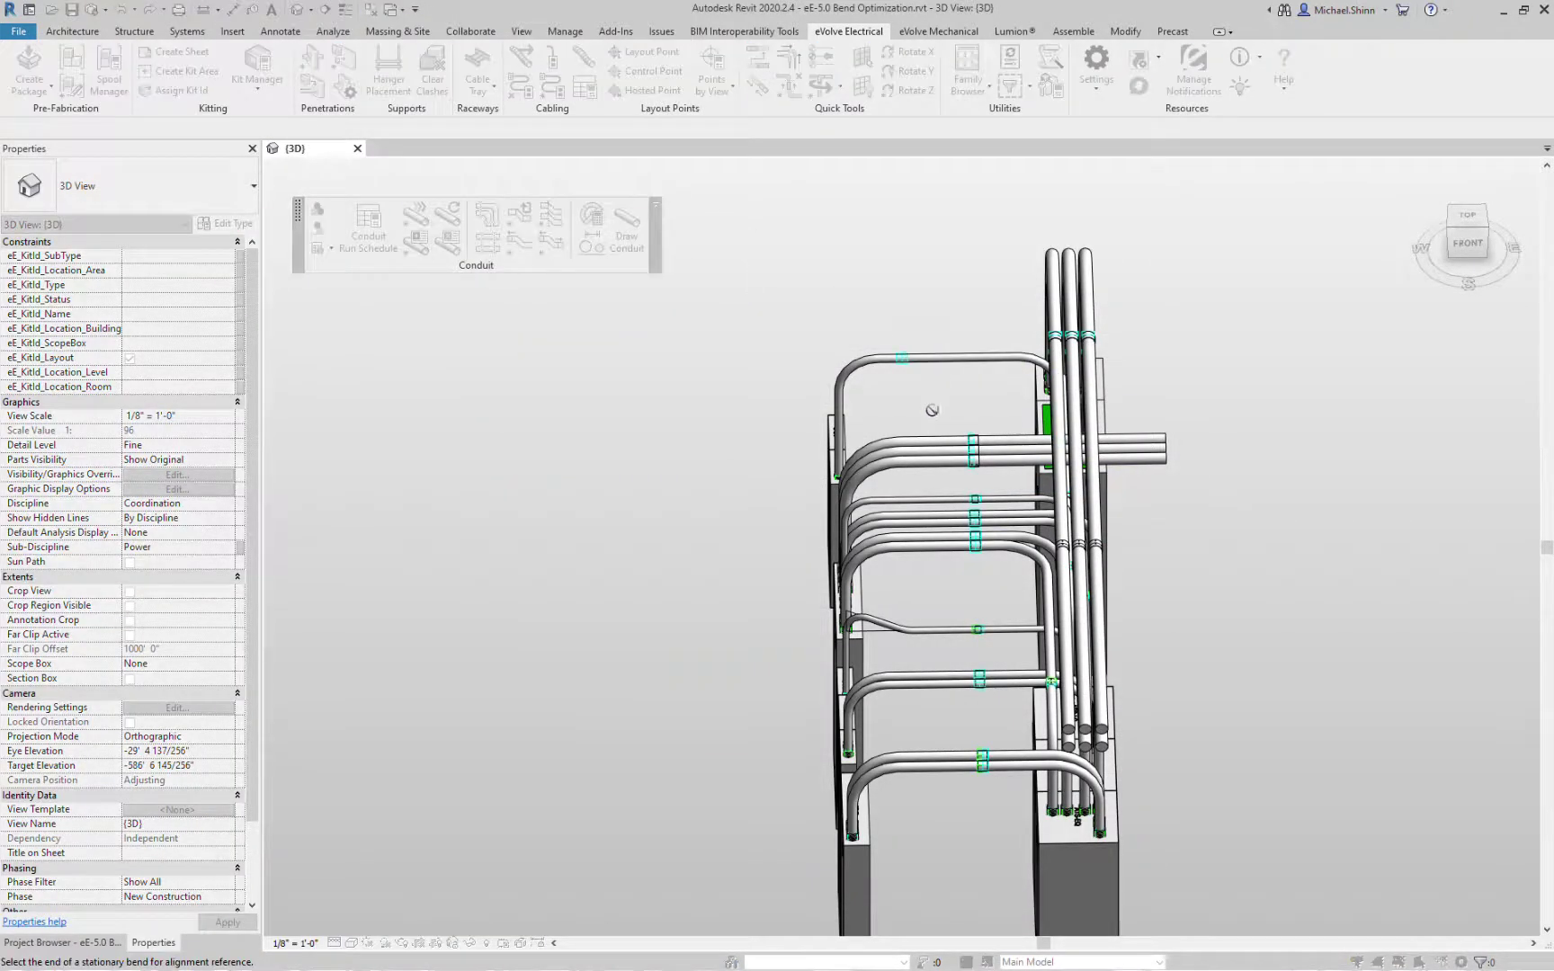
click(846, 373)
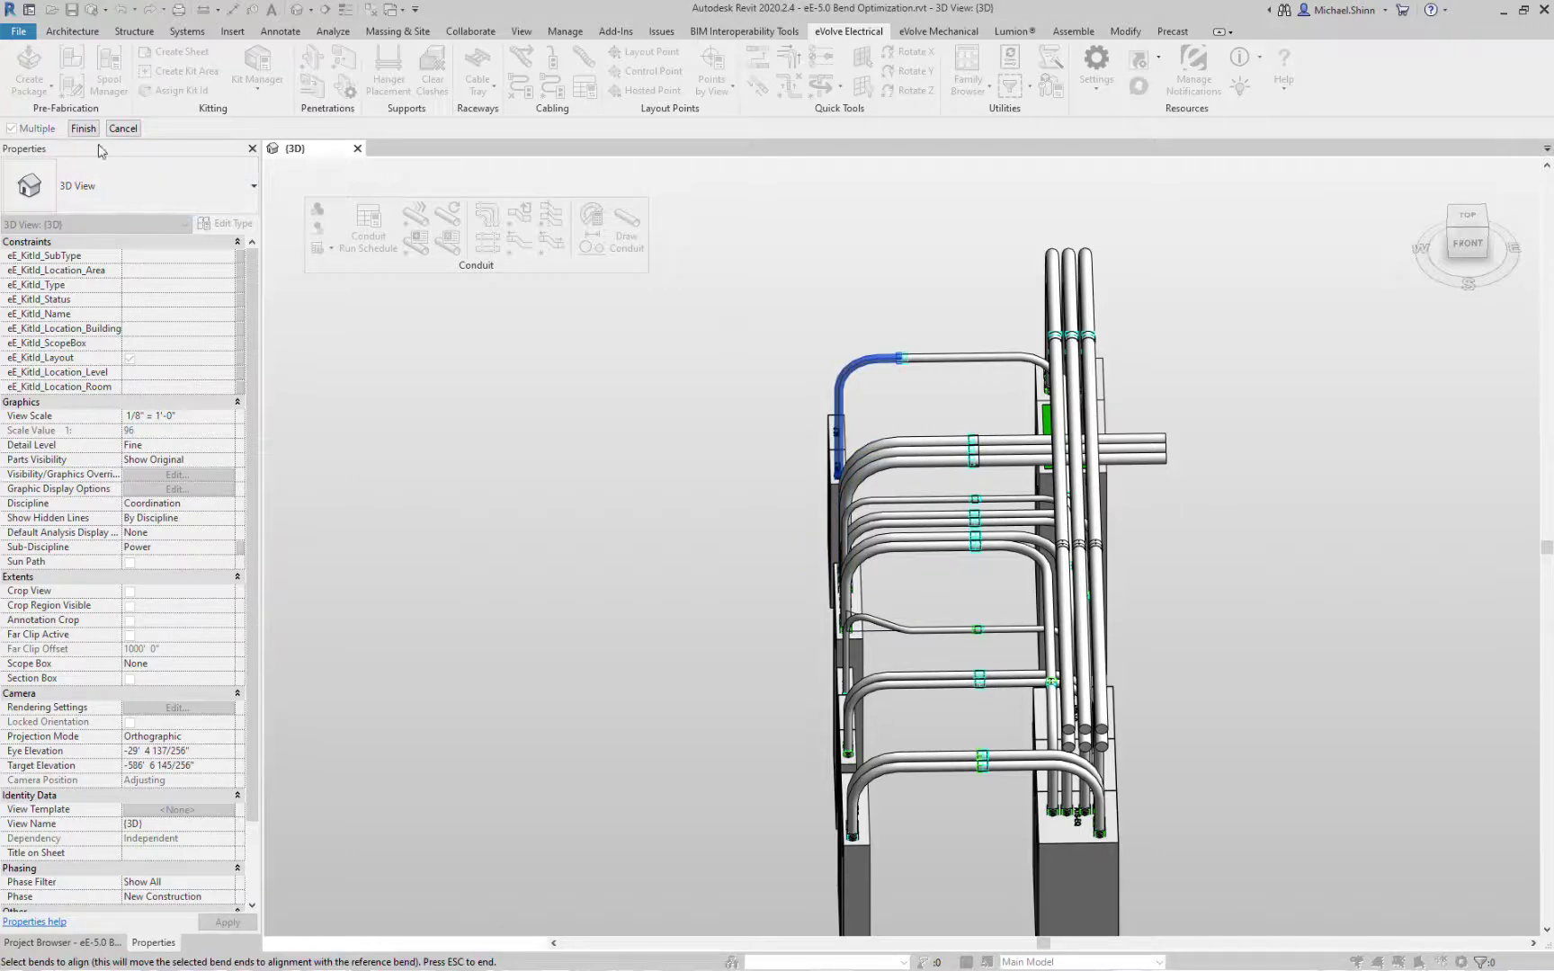
click(82, 129)
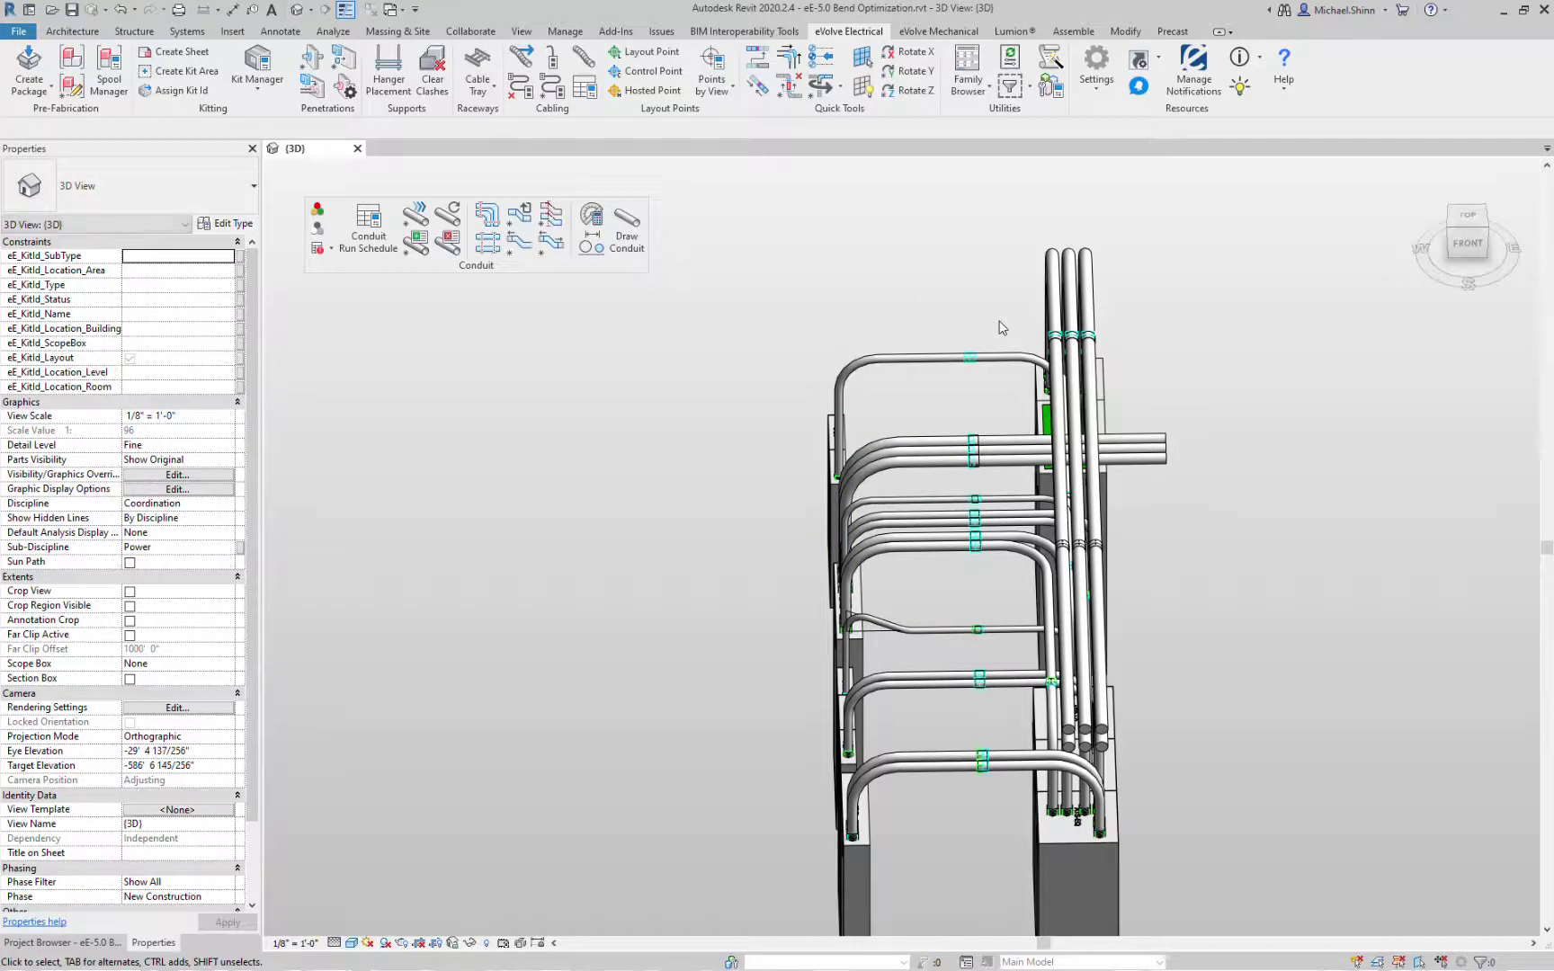
drag(942, 300, 931, 806)
shift+middle_drag(931, 806, 1120, 789)
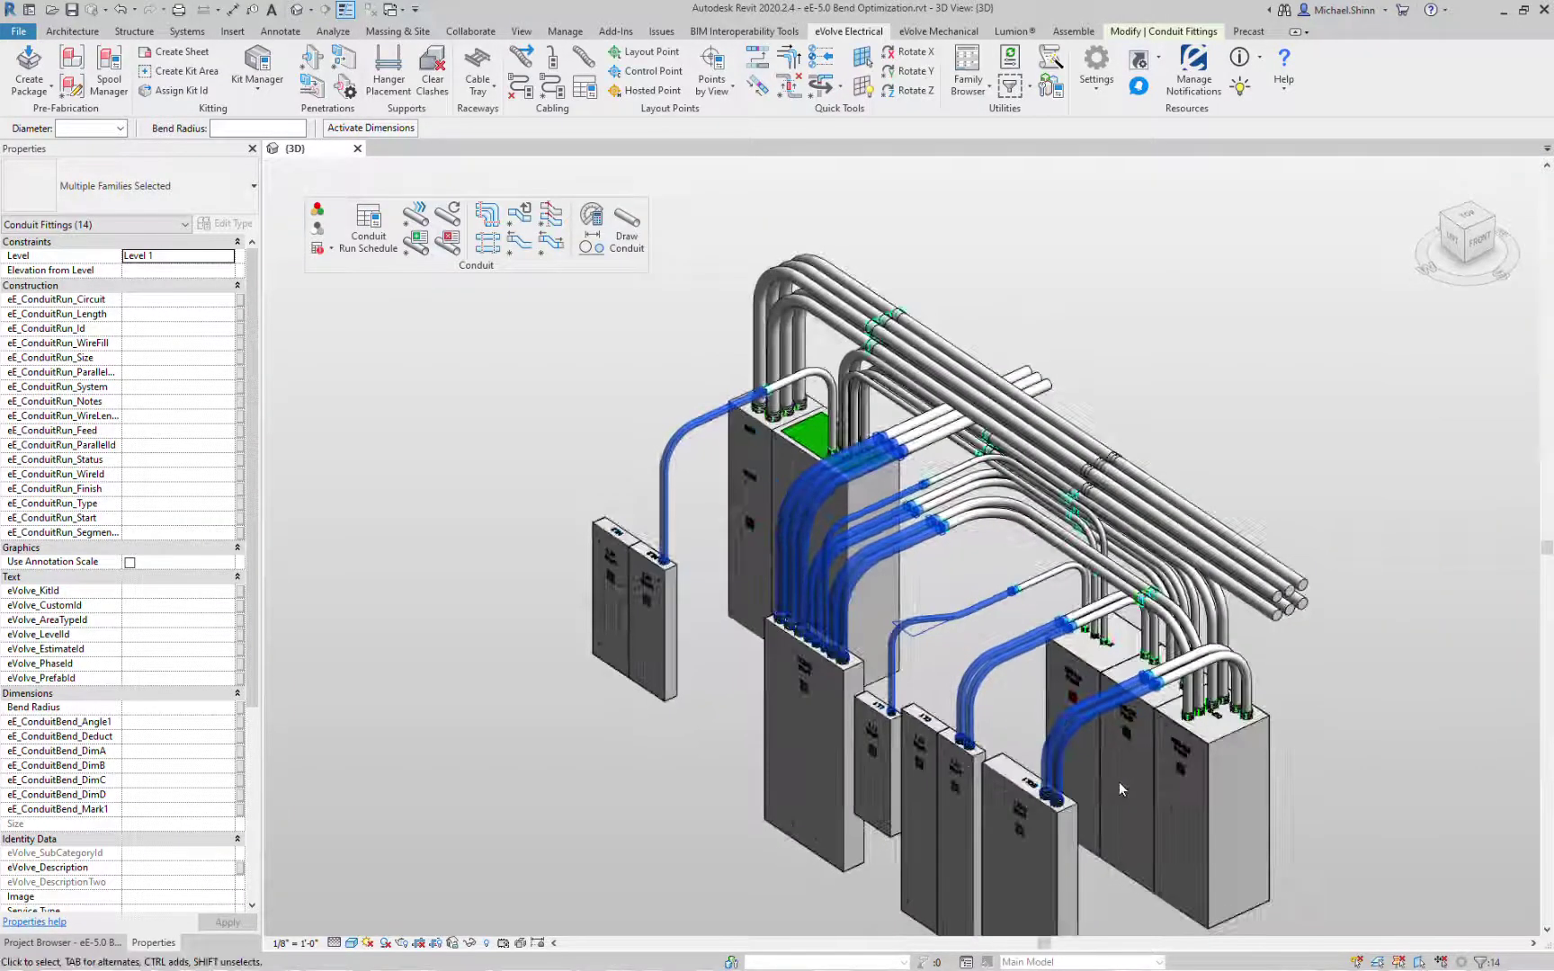
Step: Enable Add_Coupling_2 on the stub bend to the small panels beside the MDP, then view the layout isometrically
click(984, 577)
shift+middle_drag(907, 563, 837, 630)
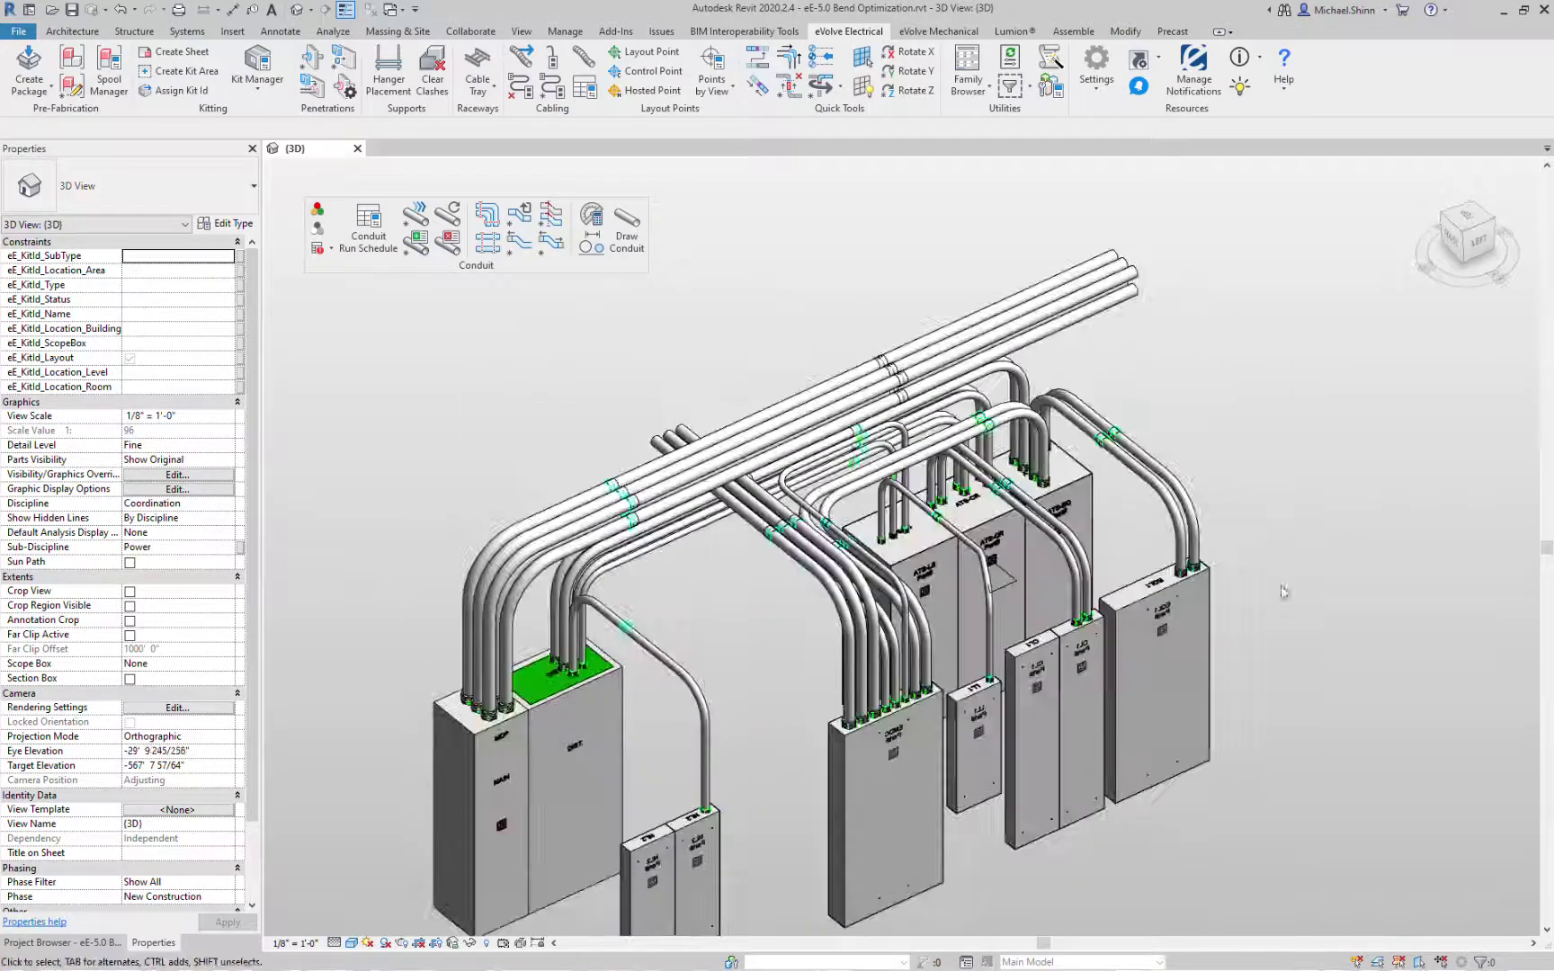
click(652, 668)
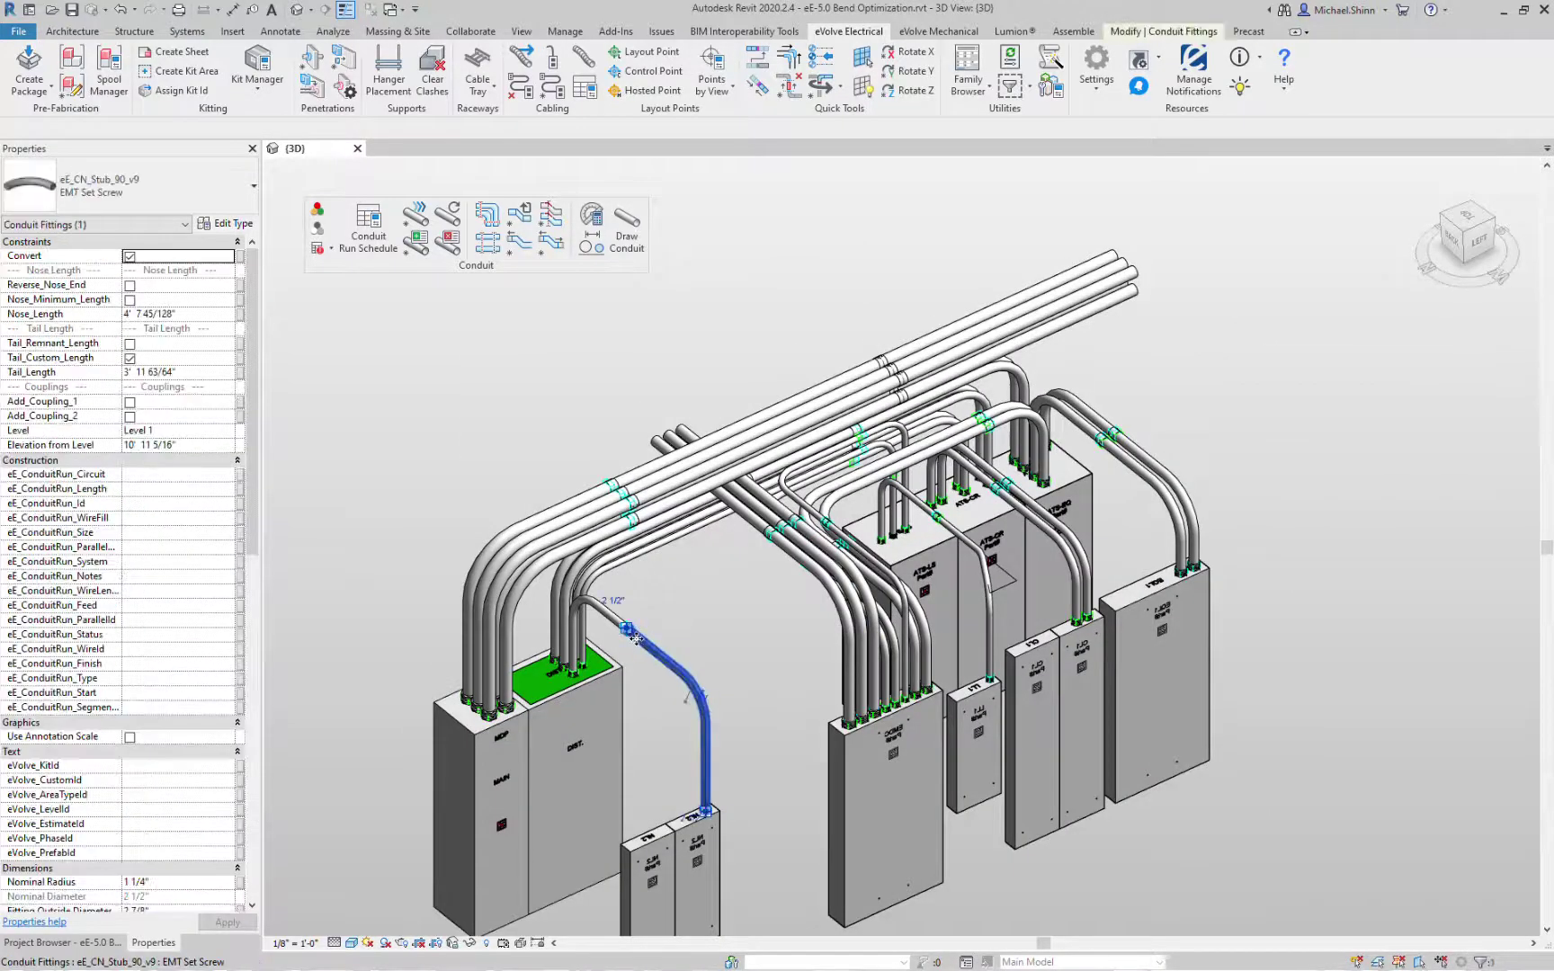
scroll(684, 629, up, 5)
click(738, 586)
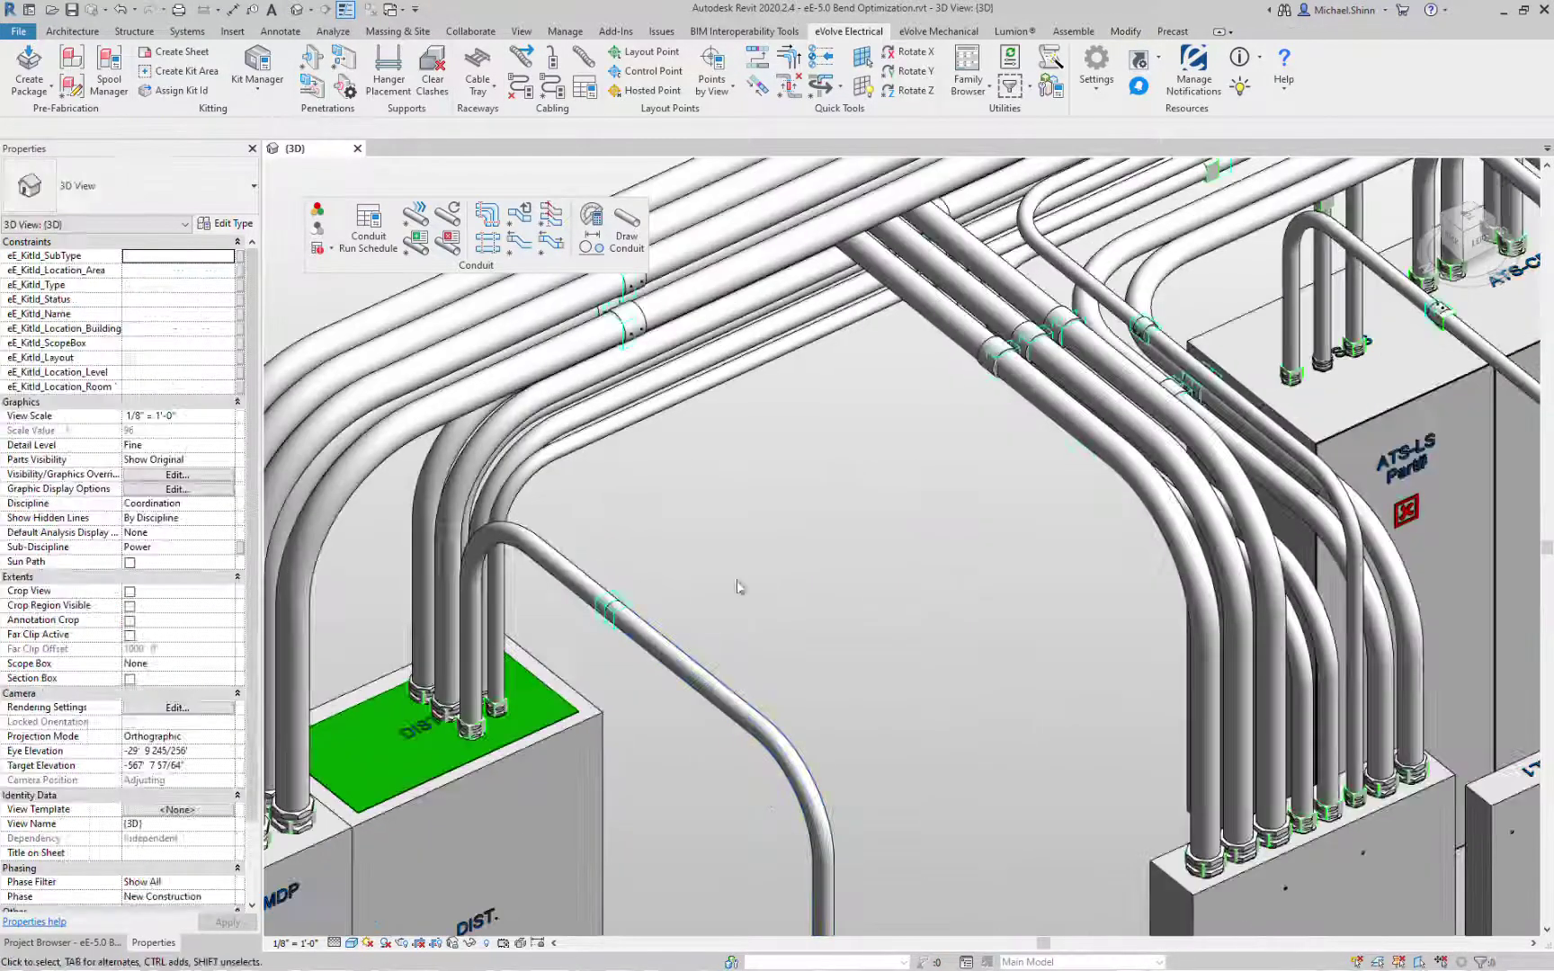
click(703, 667)
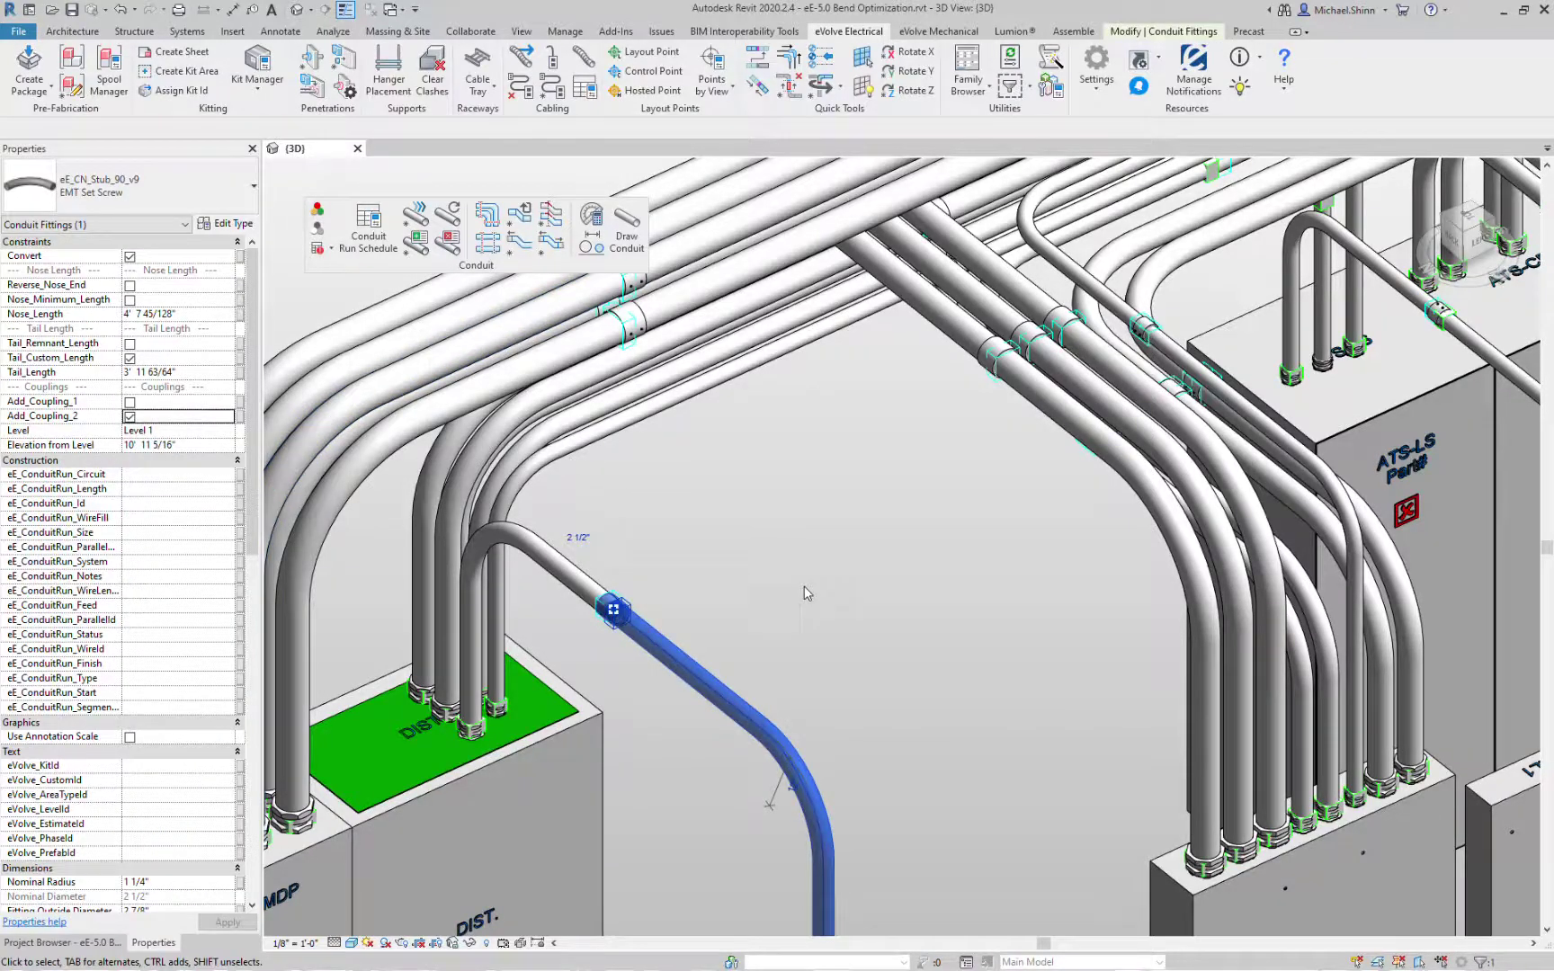
click(821, 526)
shift+middle_drag(821, 526, 903, 545)
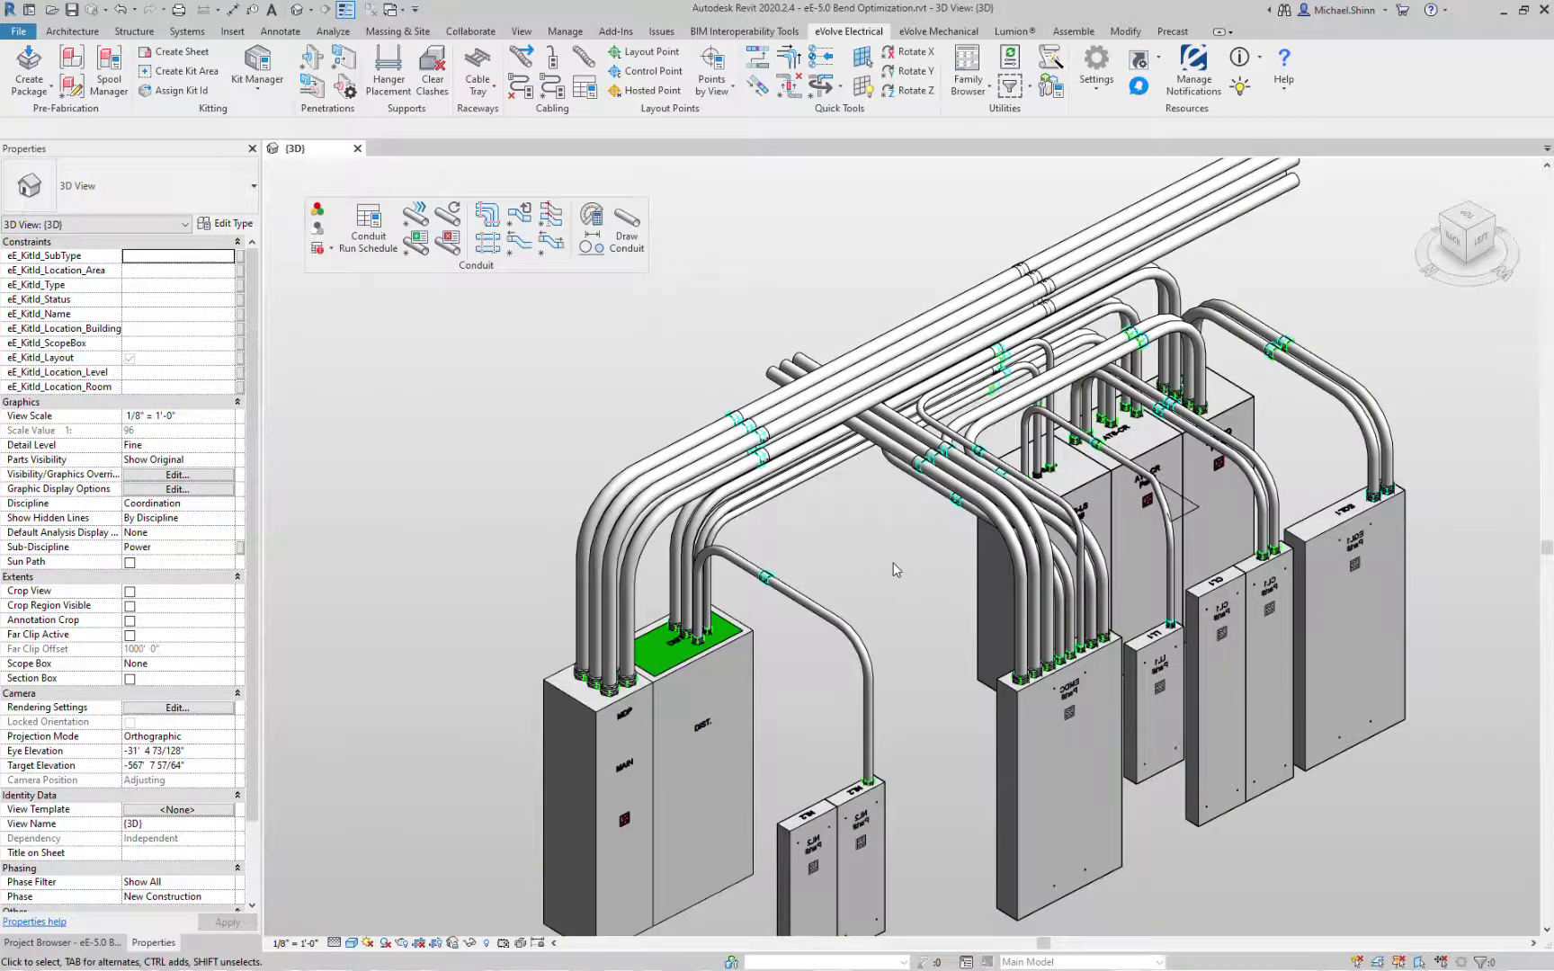
shift+middle_drag(863, 550, 858, 546)
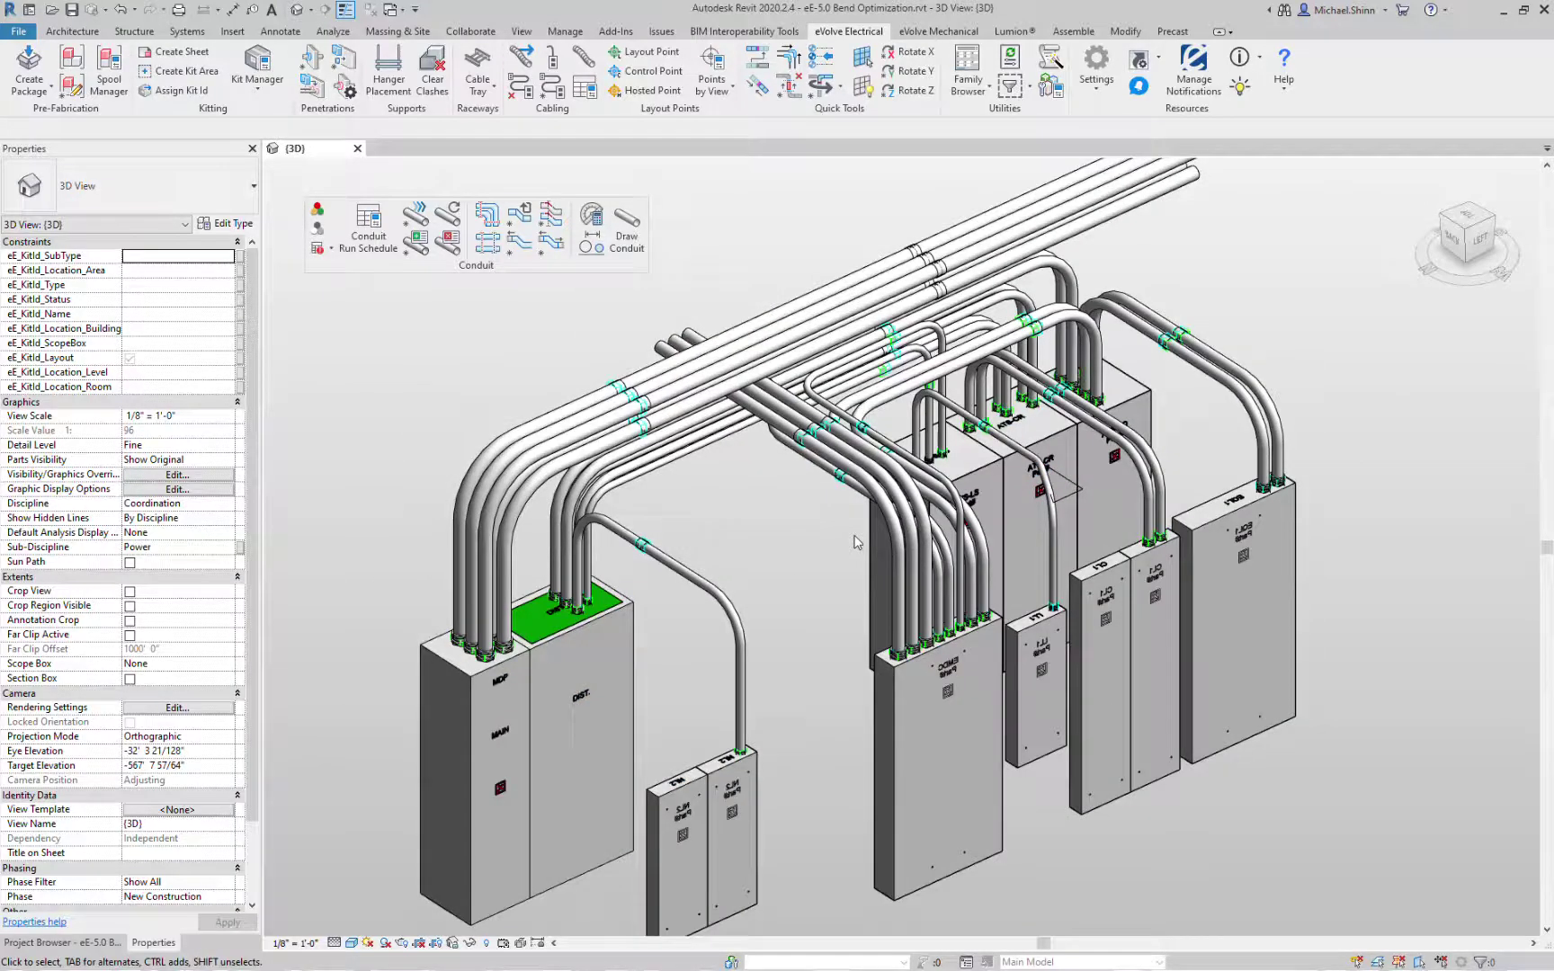